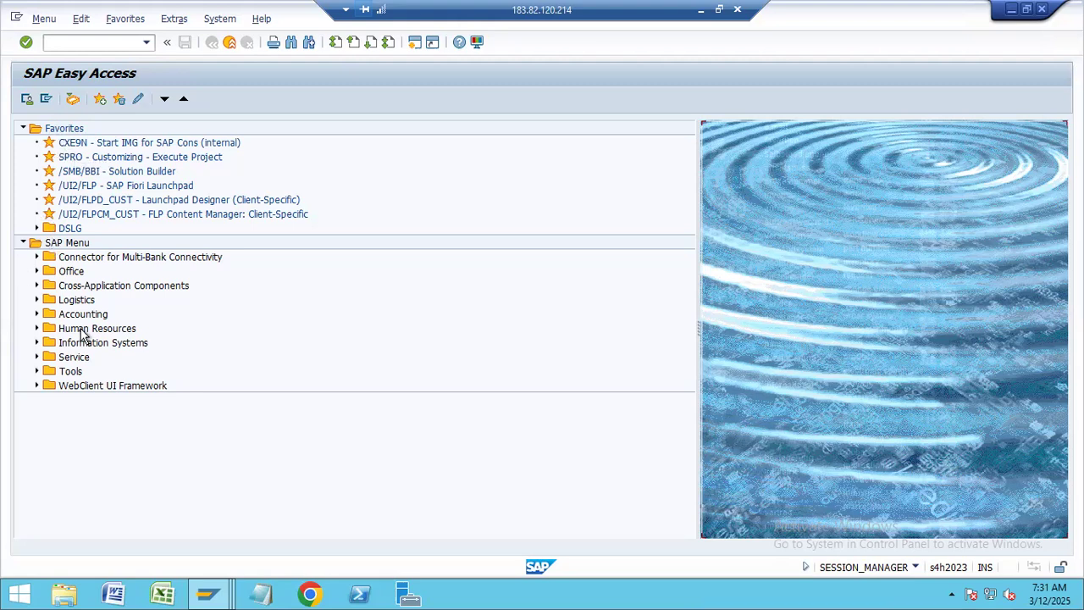
pyautogui.click(48, 320)
pyautogui.click(36, 314)
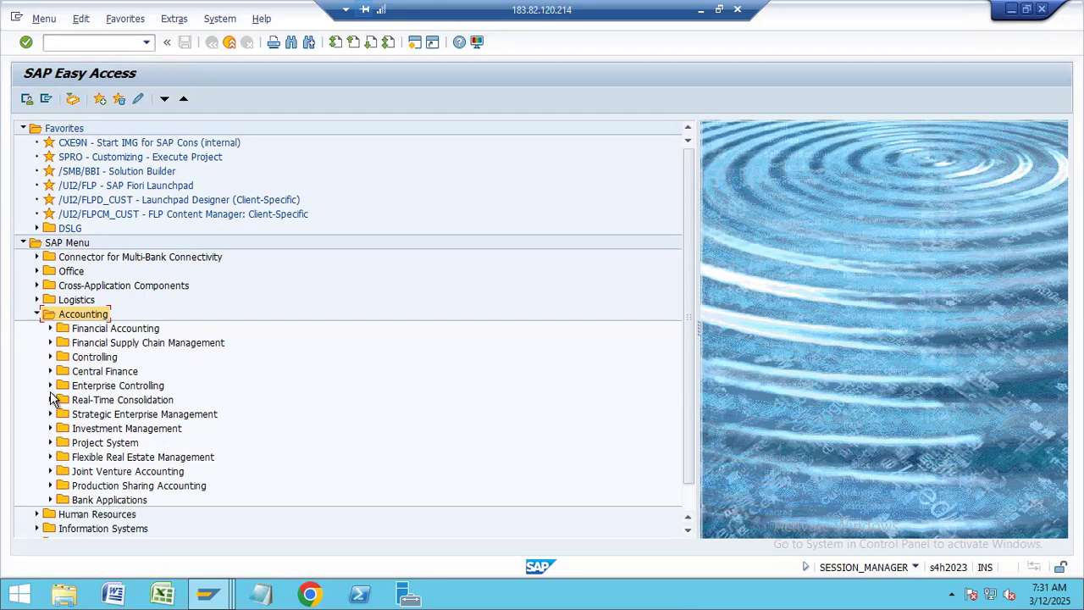
pyautogui.click(38, 315)
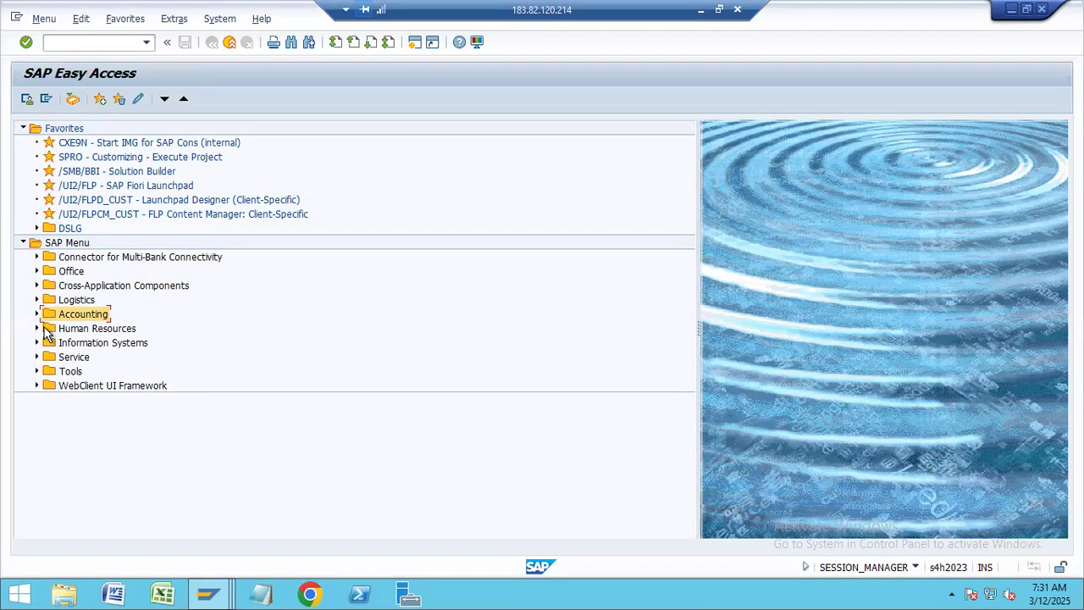
# Open the VA11 Create Inquiry transaction under Logistics, Sales and Distribution, Sales, Inquiry in the SAP menu
pyautogui.click(37, 300)
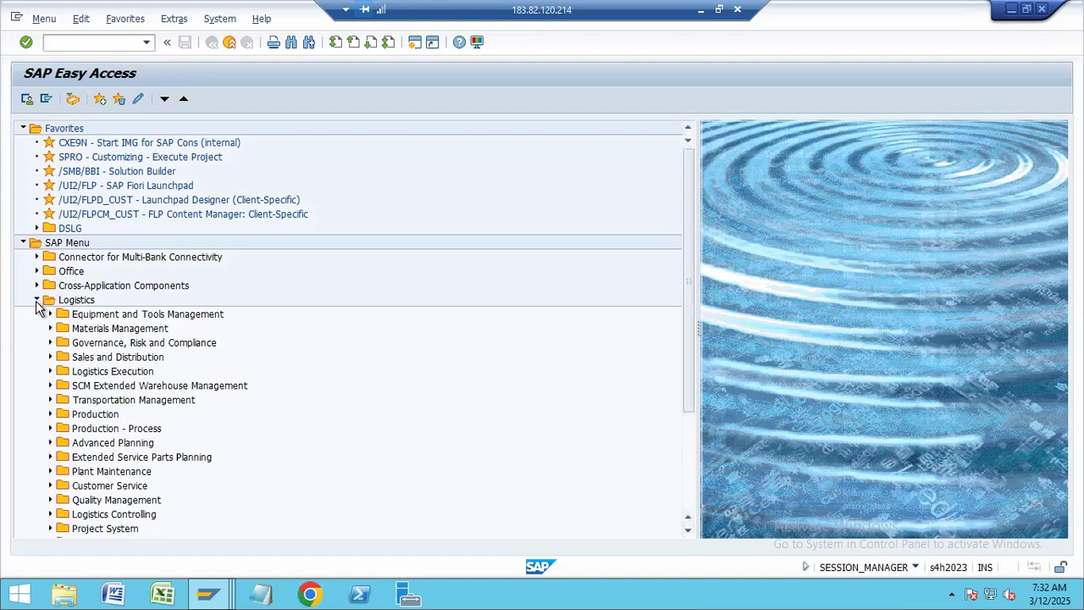
pyautogui.click(50, 356)
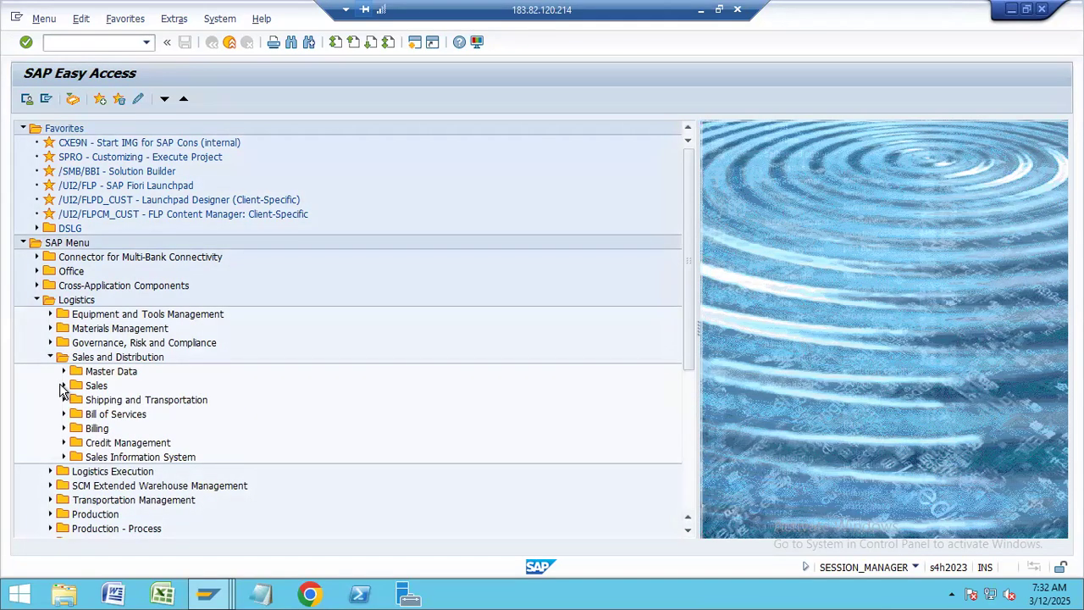
pyautogui.click(64, 386)
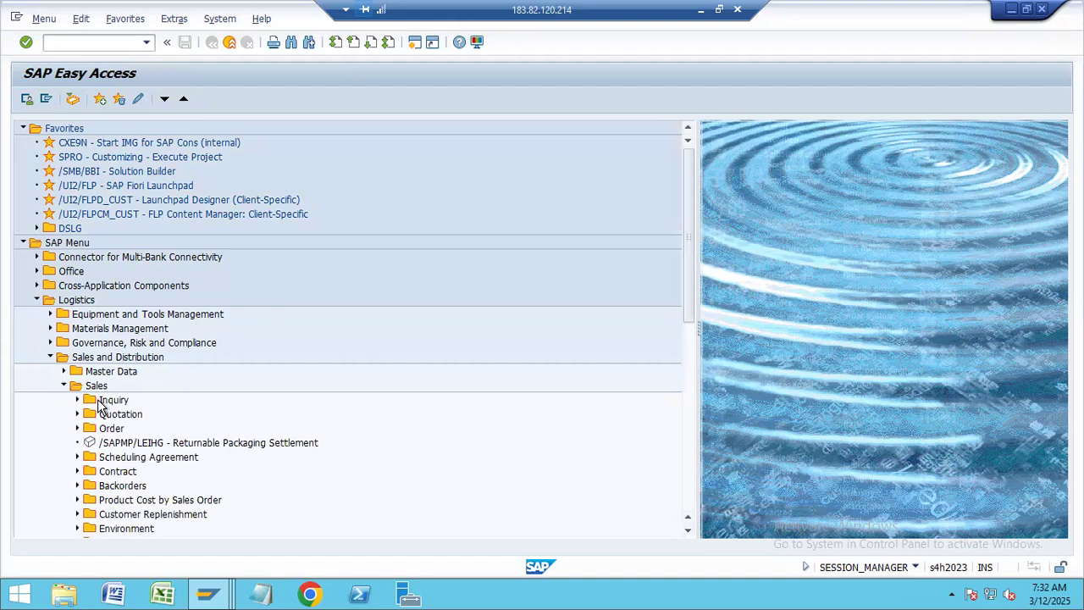
pyautogui.click(77, 400)
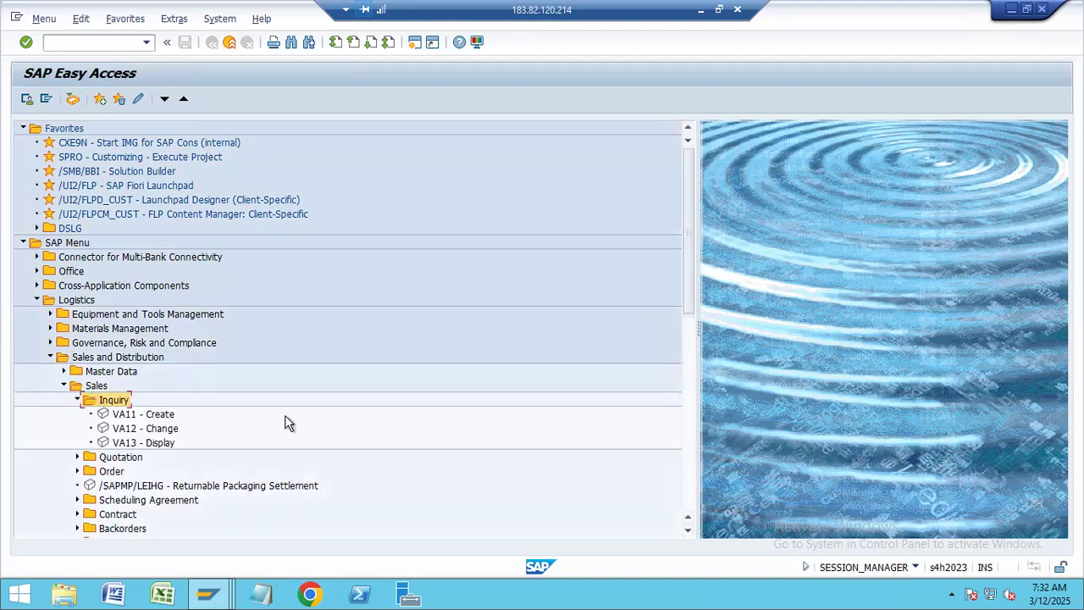
pyautogui.click(157, 414)
pyautogui.doubleClick(127, 415)
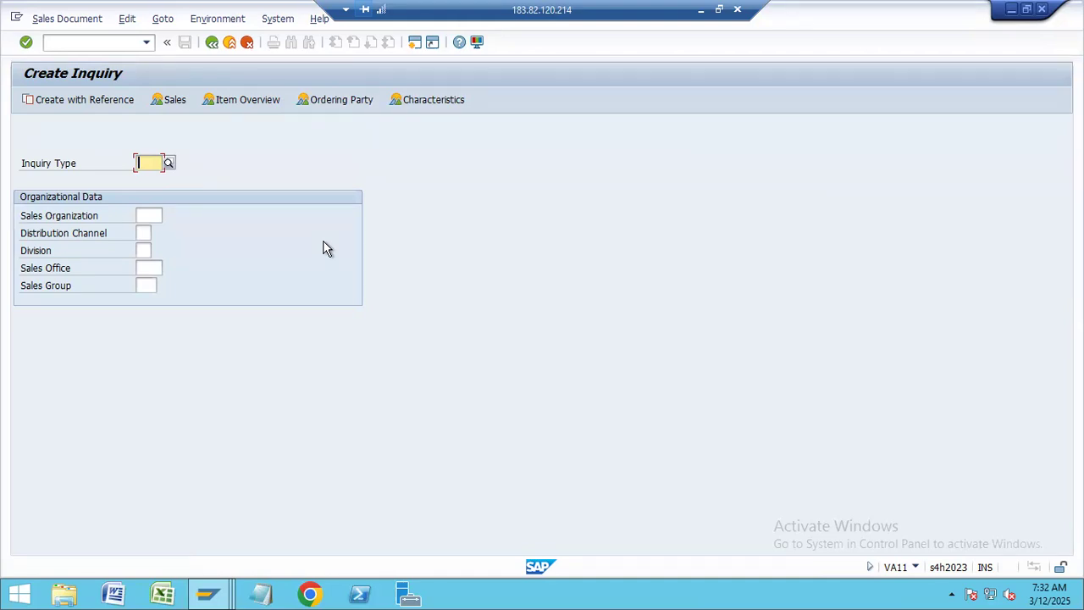
# Set the inquiry type to IN and go to the Sales Organization field
pyautogui.write('NI')
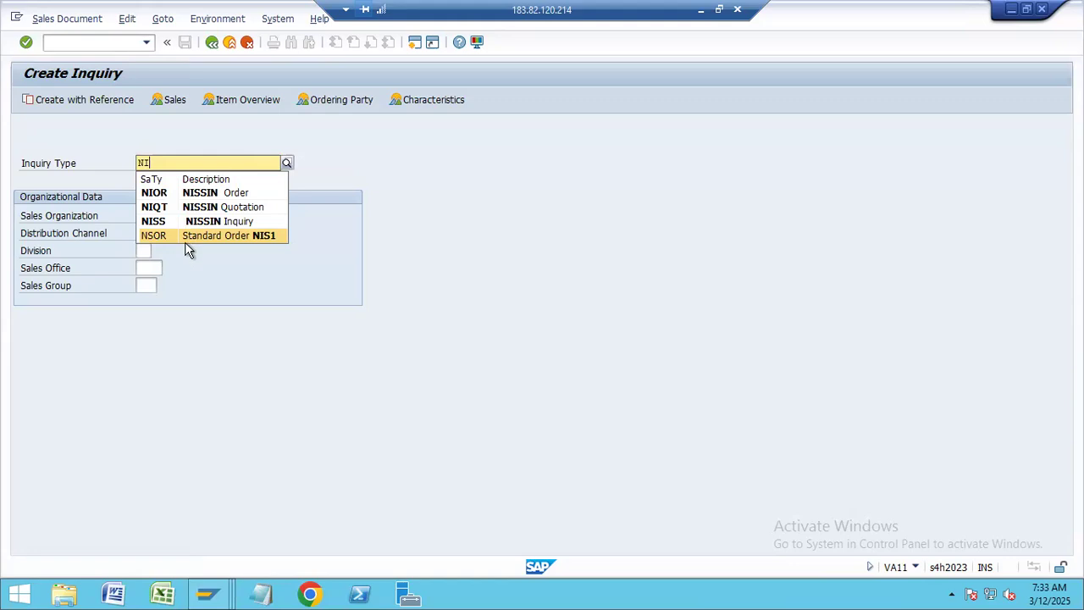
pyautogui.click(456, 232)
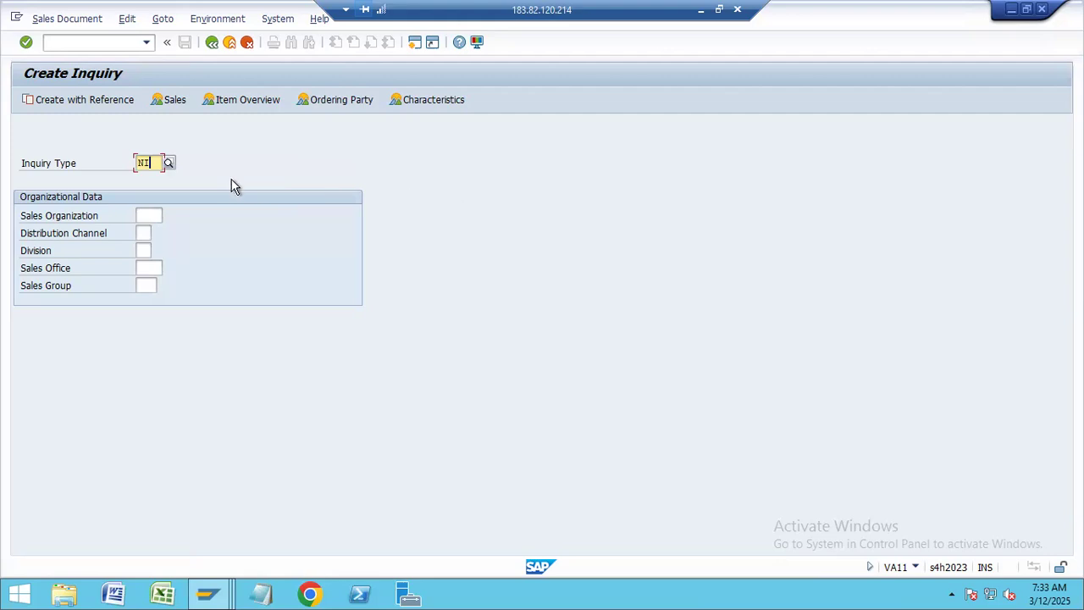
pyautogui.press('BackSpace')
pyautogui.press('BackSpace')
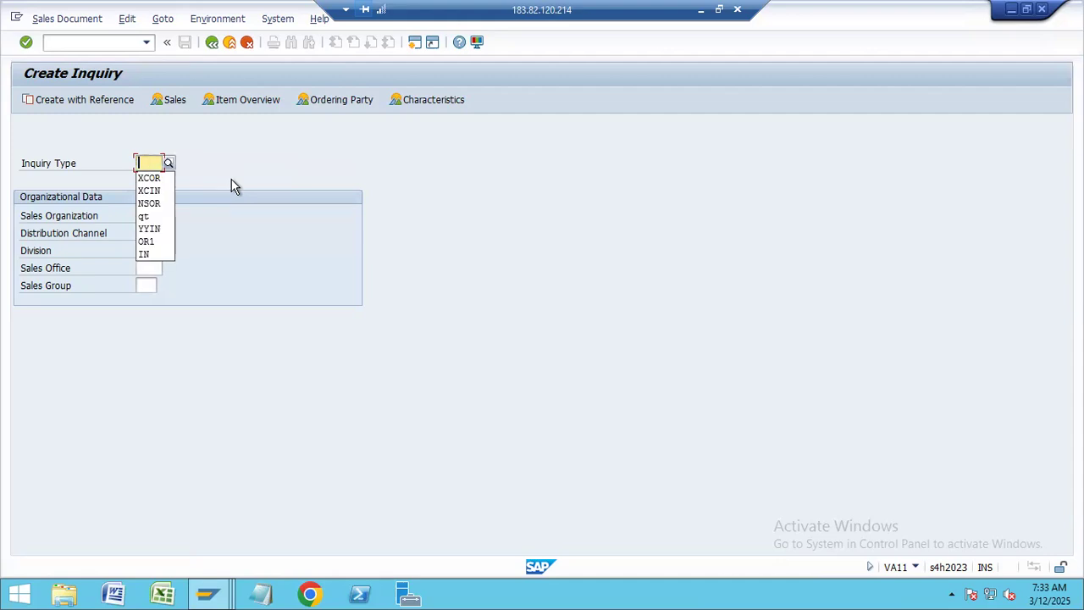
pyautogui.write('IN')
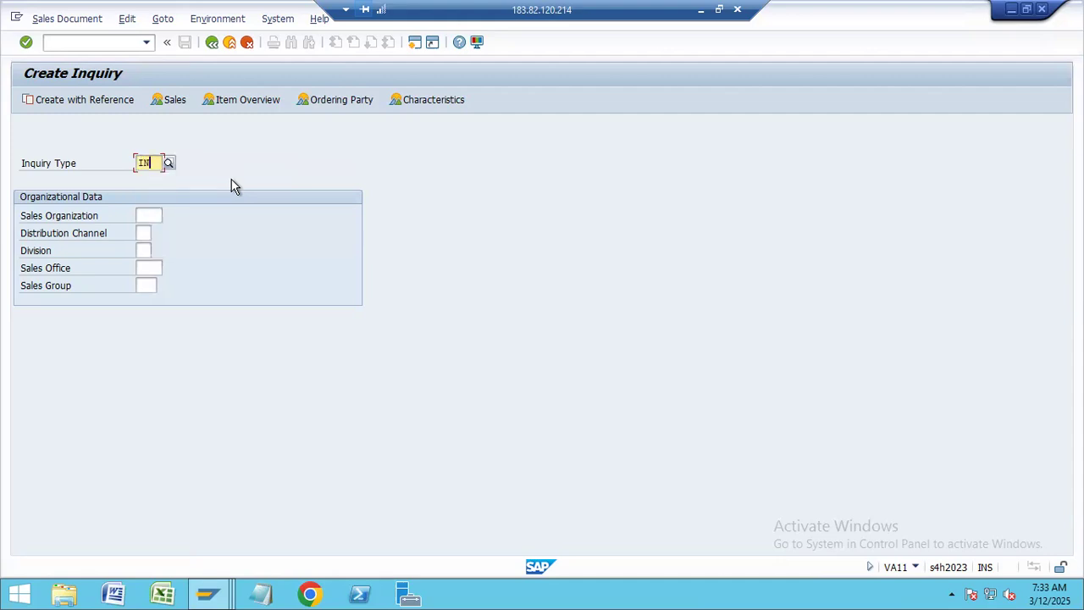
pyautogui.click(144, 215)
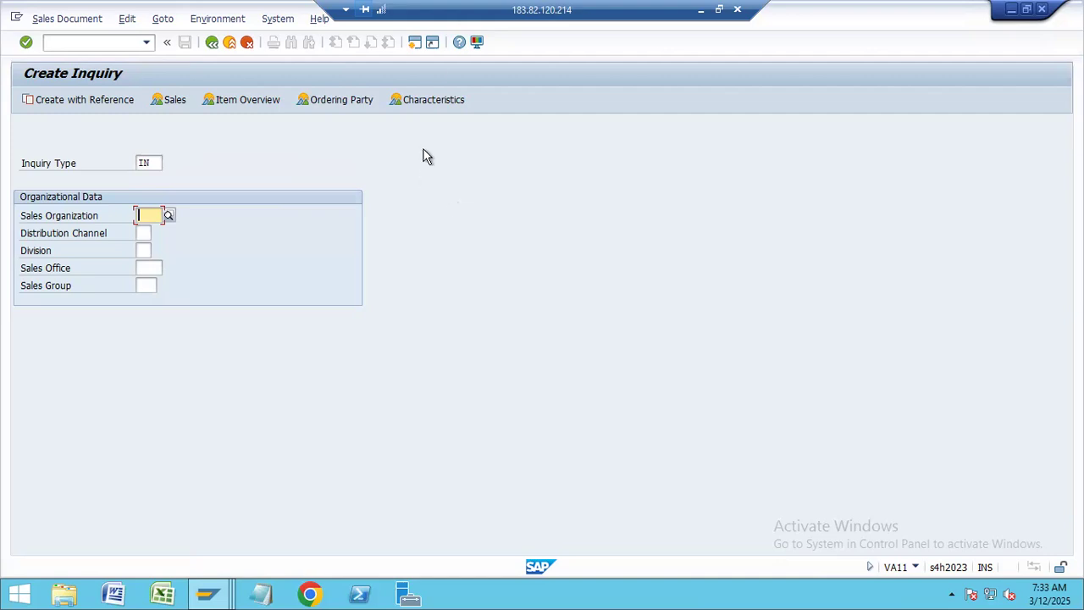
# Open the SAP Customizing Implementation Guide through SPRO in a new session
pyautogui.click(415, 43)
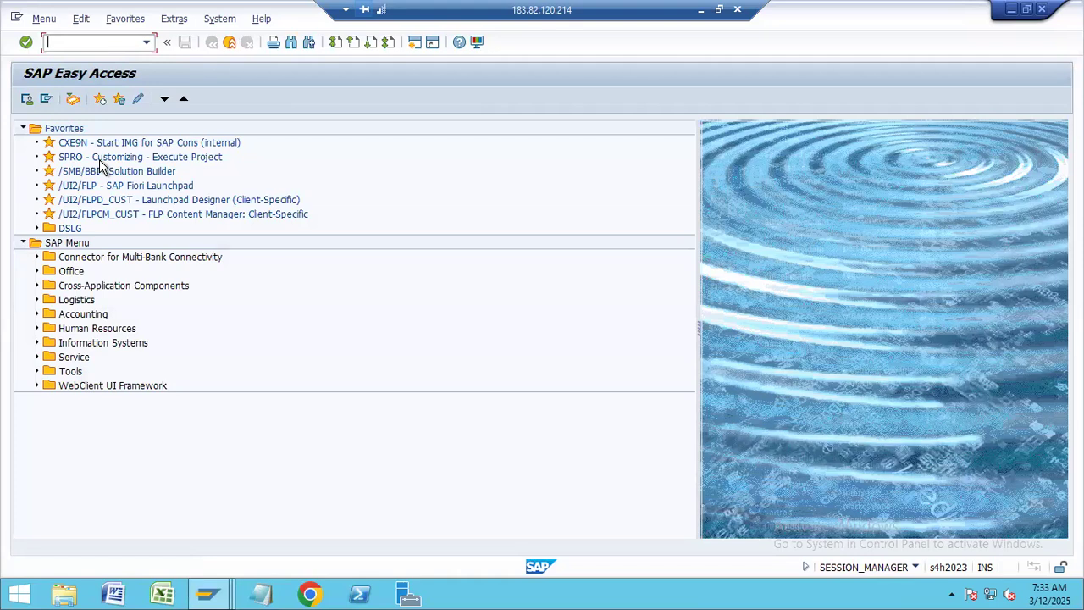
pyautogui.doubleClick(99, 159)
pyautogui.click(66, 102)
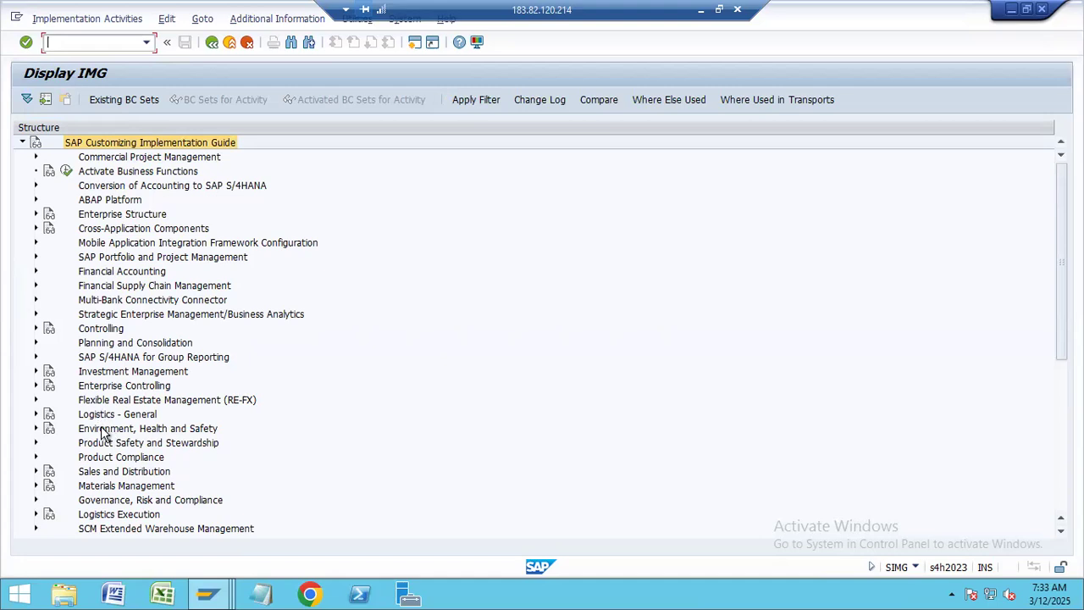
# Expand the implementation guide through Sales and Distribution and Basic Functions down to Pricing
pyautogui.click(108, 476)
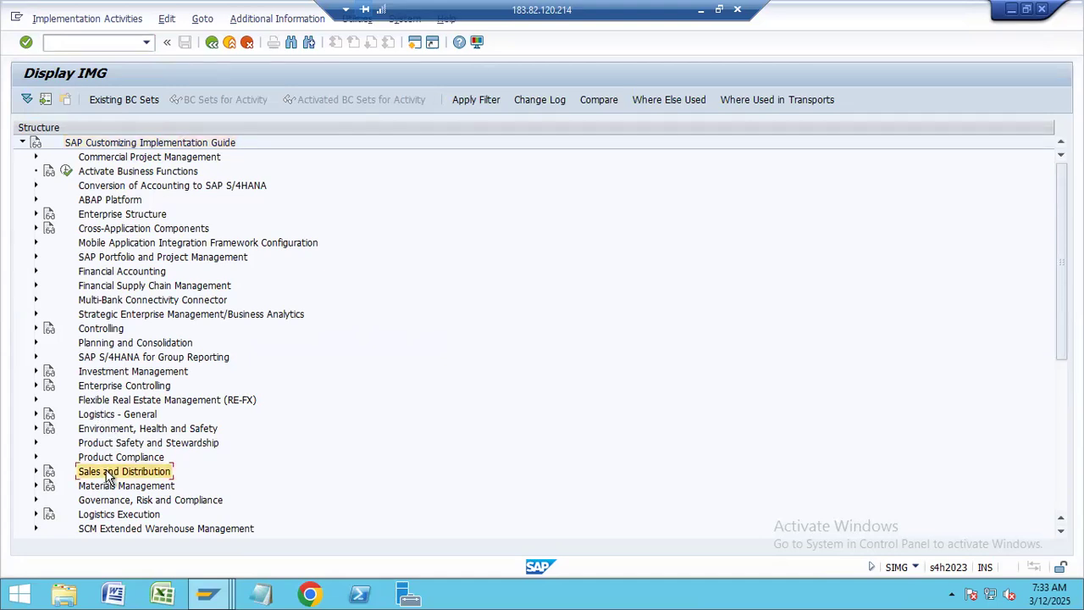
pyautogui.doubleClick(108, 476)
pyautogui.press('Down')
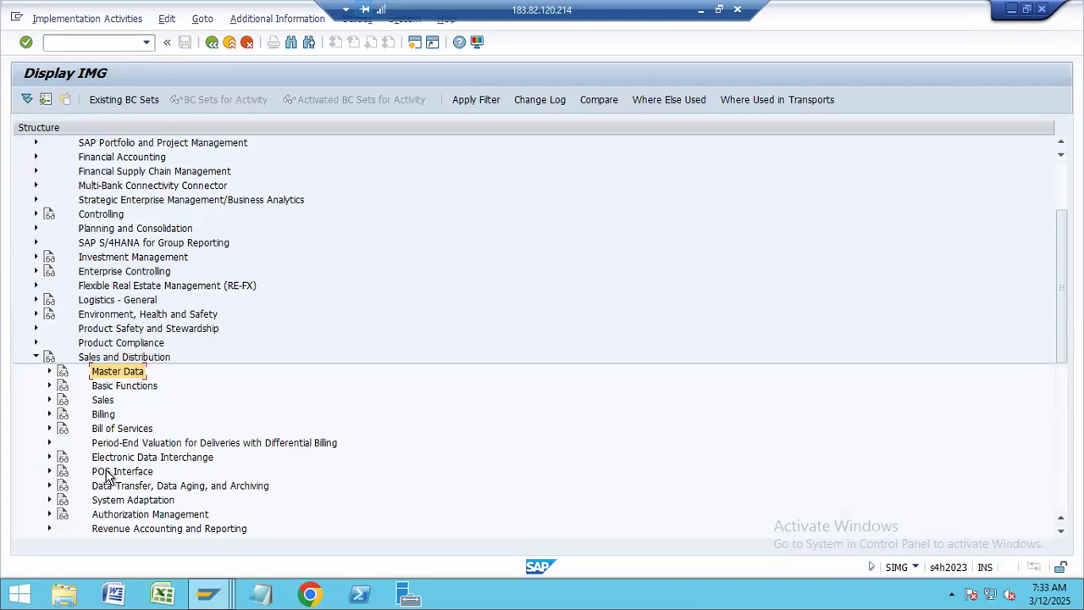
pyautogui.press('Down')
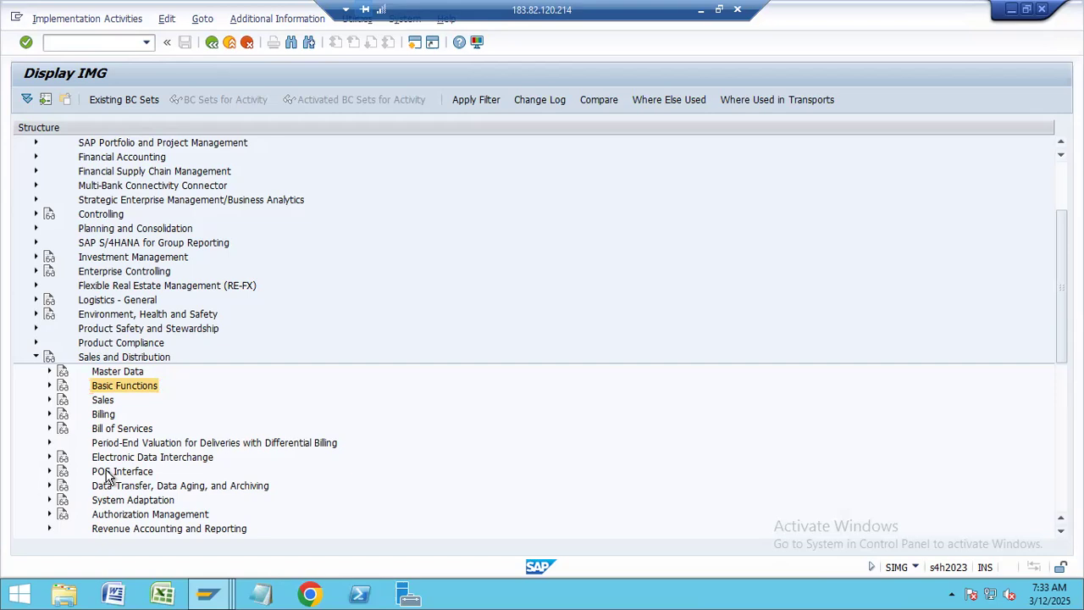
pyautogui.press('Right')
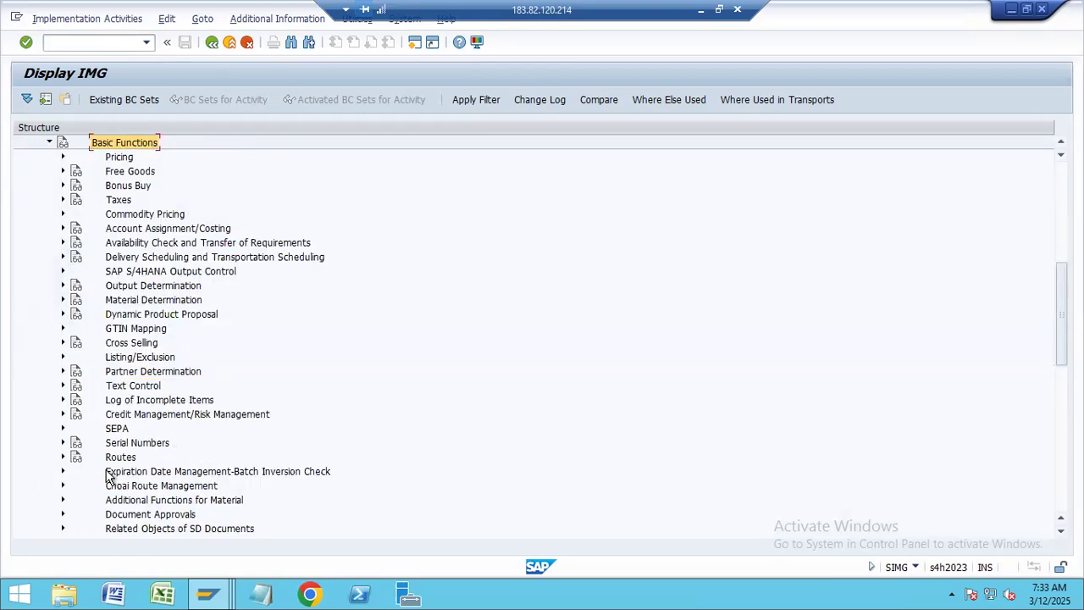
pyautogui.click(63, 157)
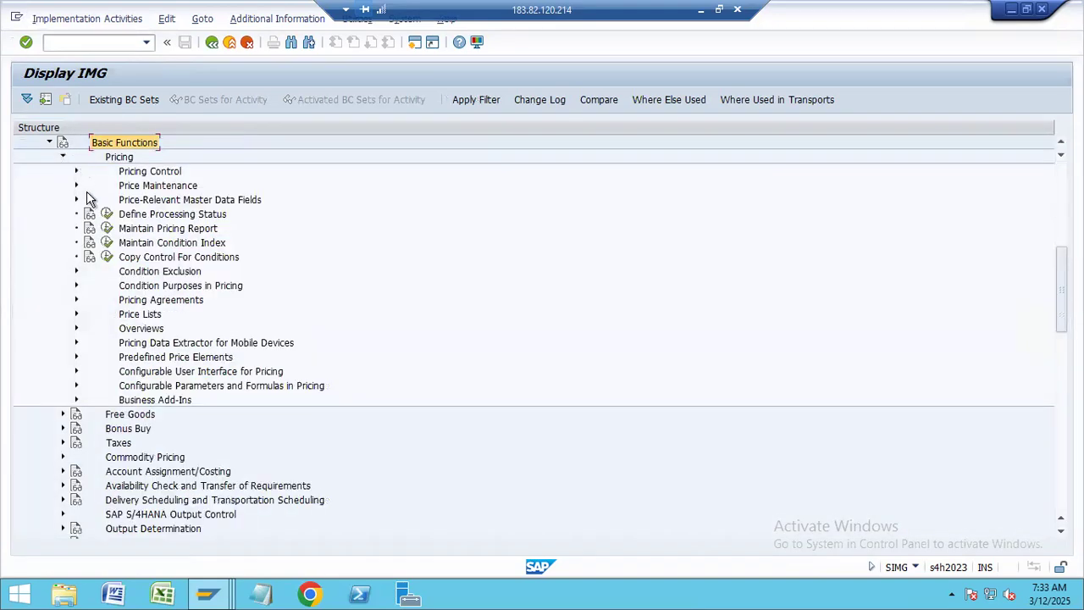
pyautogui.click(76, 185)
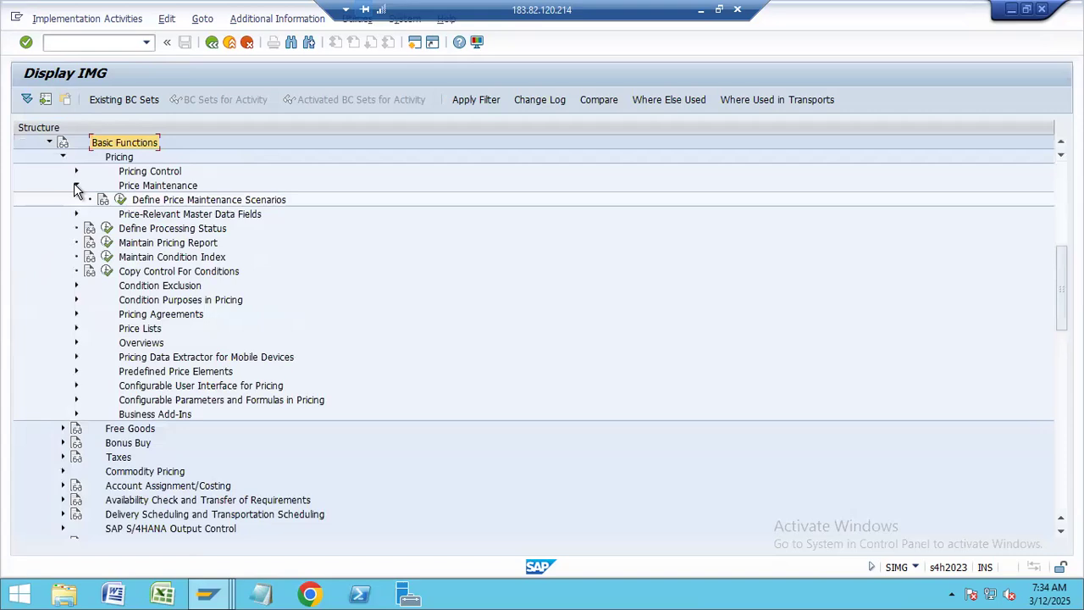
pyautogui.click(75, 186)
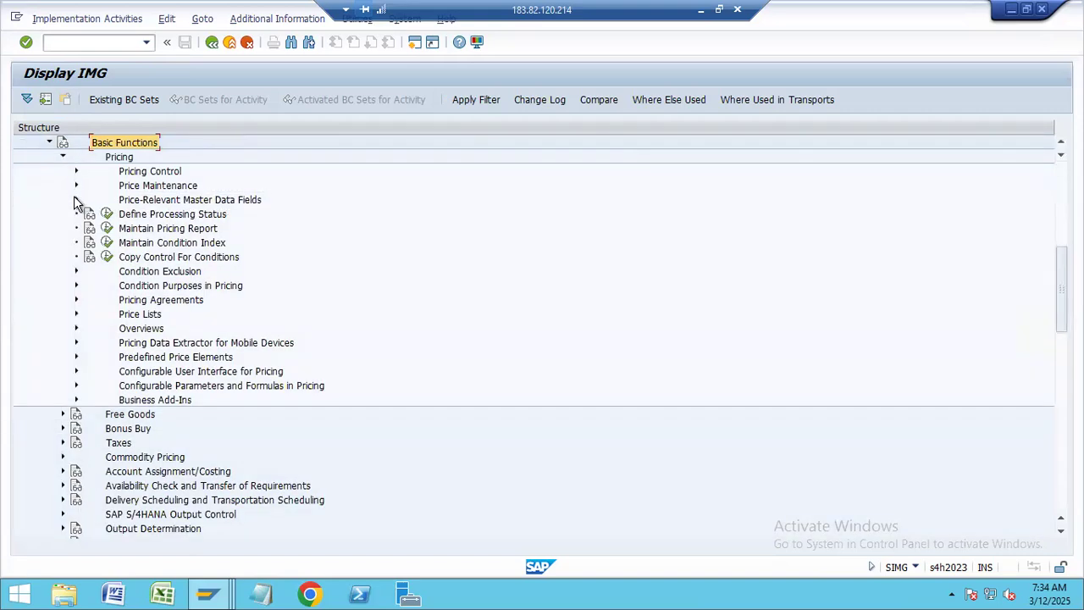
pyautogui.click(75, 198)
pyautogui.click(76, 200)
# Look up the document pricing procedures in the Define And Assign Pricing Procedures activity under Pricing Control
pyautogui.click(76, 171)
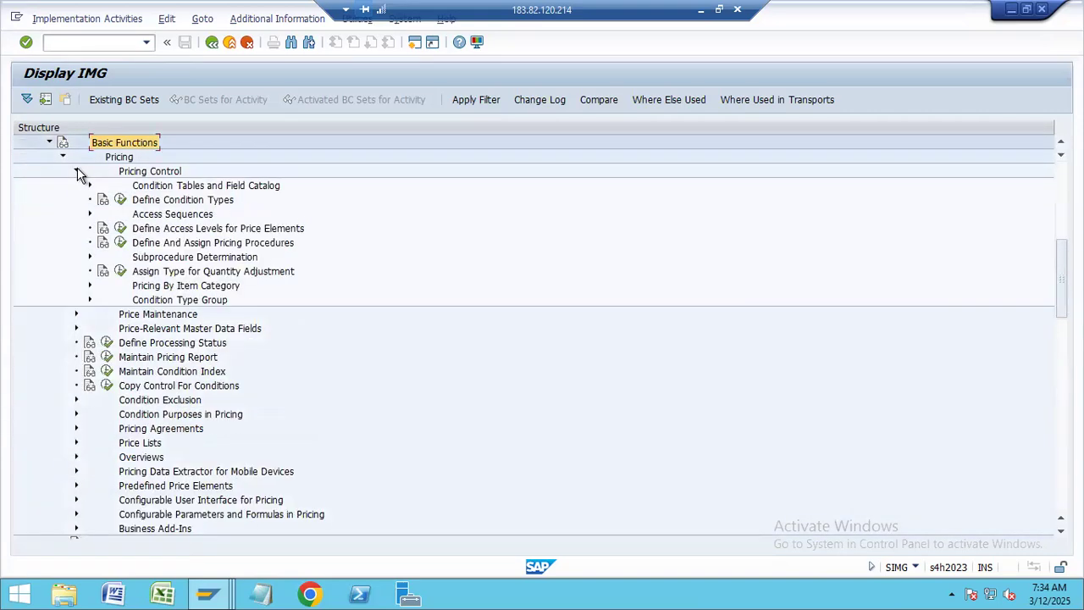
pyautogui.doubleClick(178, 244)
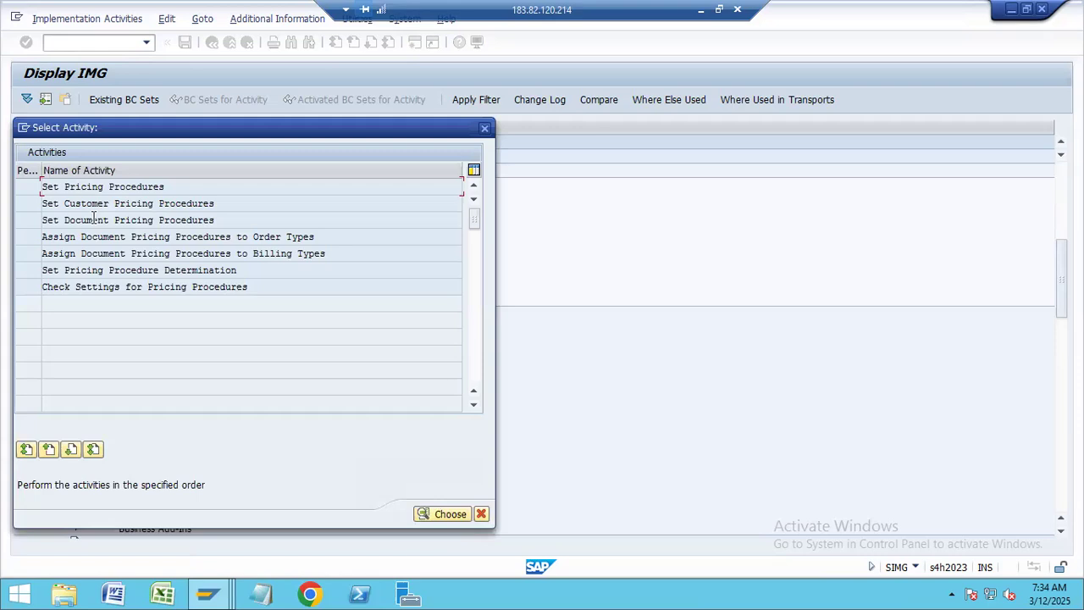
pyautogui.doubleClick(93, 220)
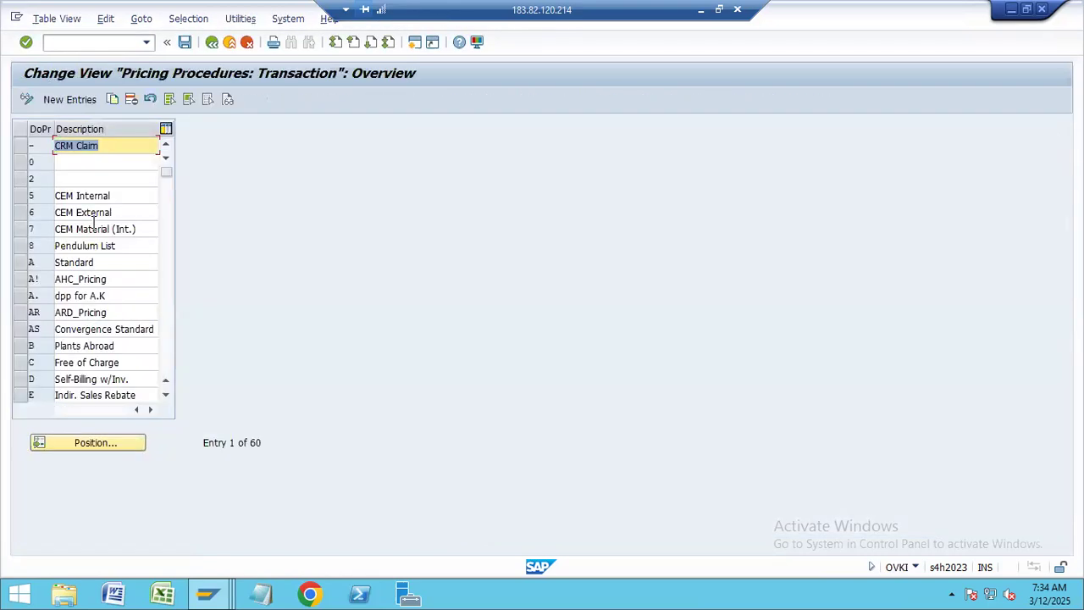
pyautogui.press('F3')
# Check which document pricing procedure is assigned to sales document type IN, and return to the activity selection
pyautogui.doubleClick(159, 240)
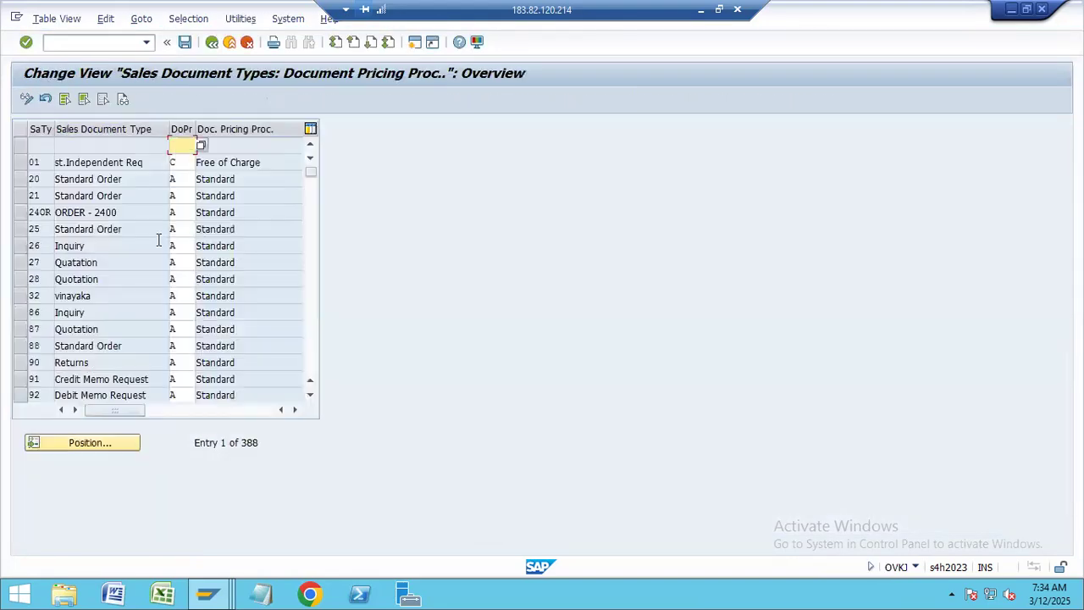
pyautogui.click(99, 447)
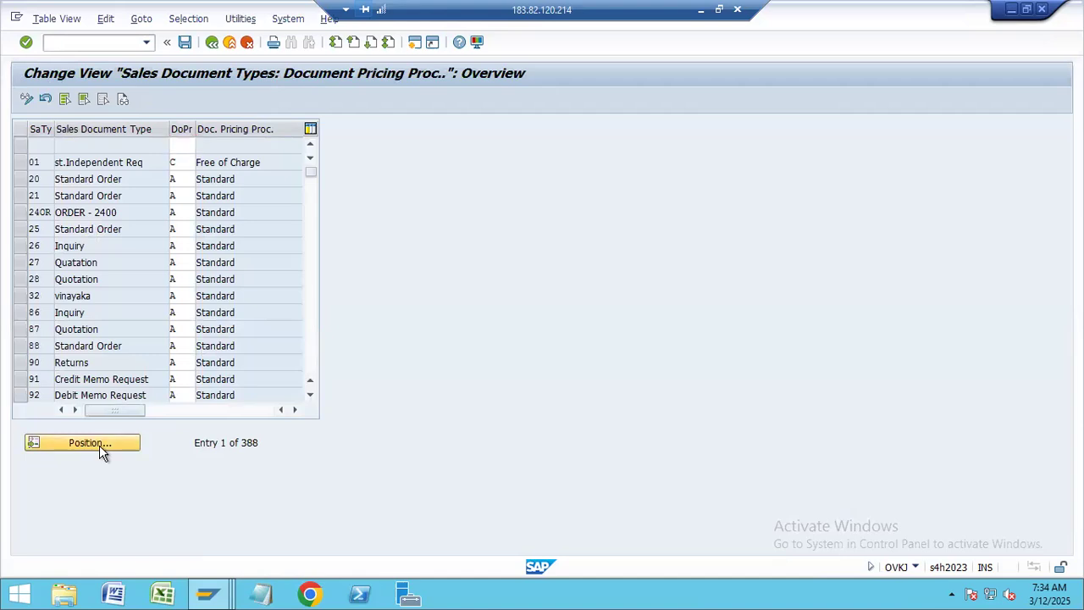
pyautogui.write('IN')
pyautogui.press('Return')
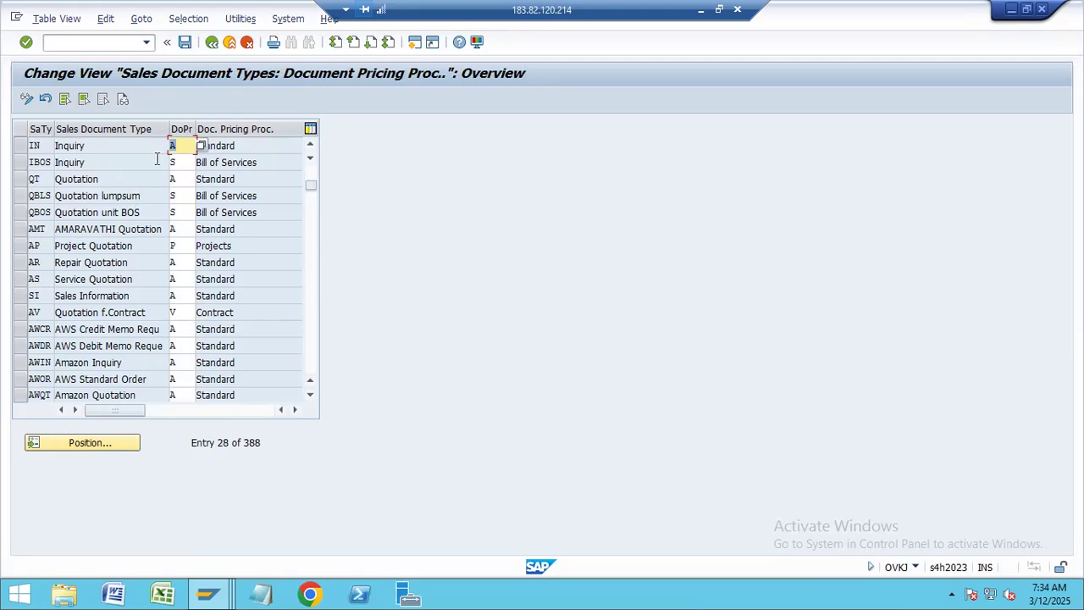
pyautogui.press('F3')
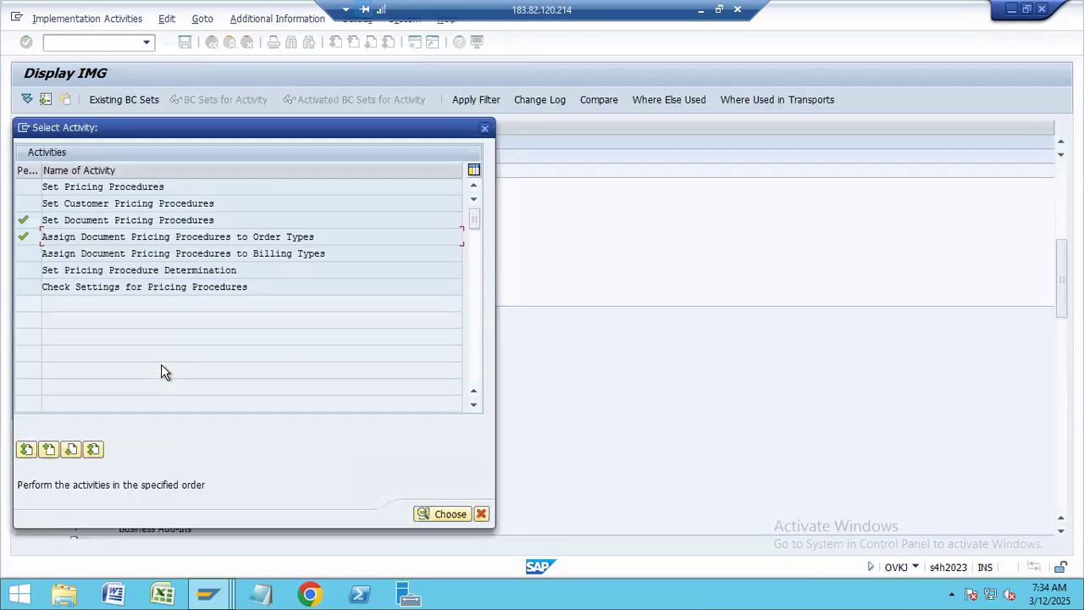
# Open Set Pricing Procedure Determination in display mode and position the list at sales organization NISI
pyautogui.doubleClick(140, 272)
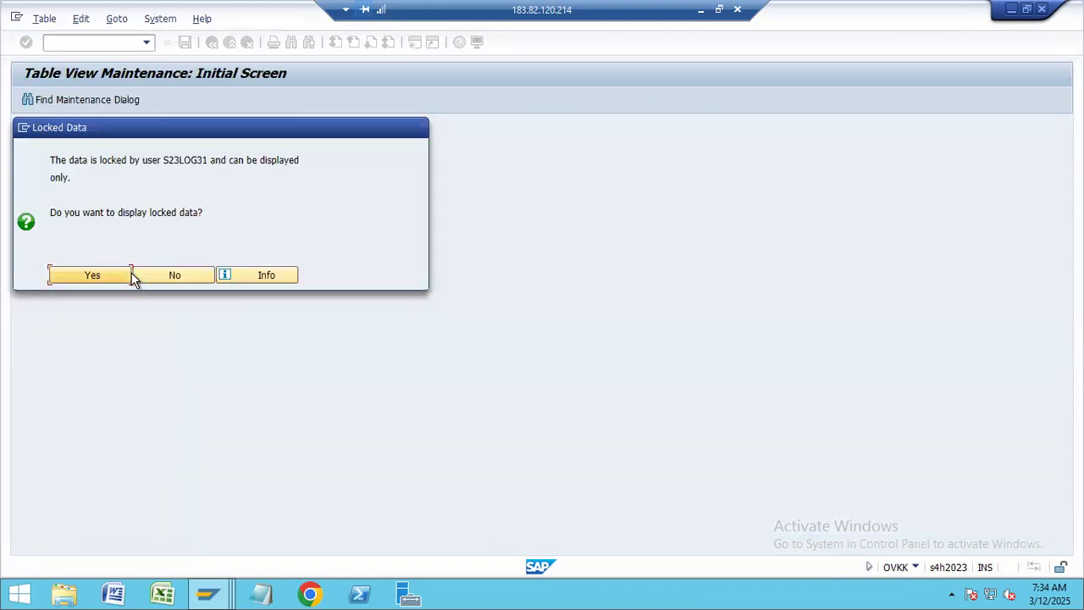
pyautogui.click(121, 276)
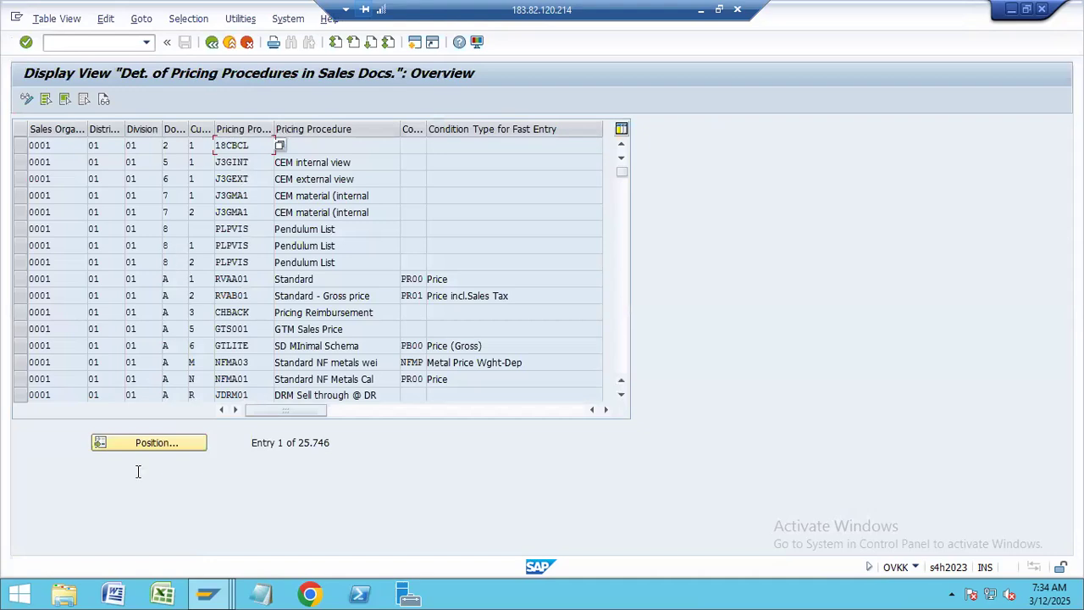
pyautogui.click(155, 438)
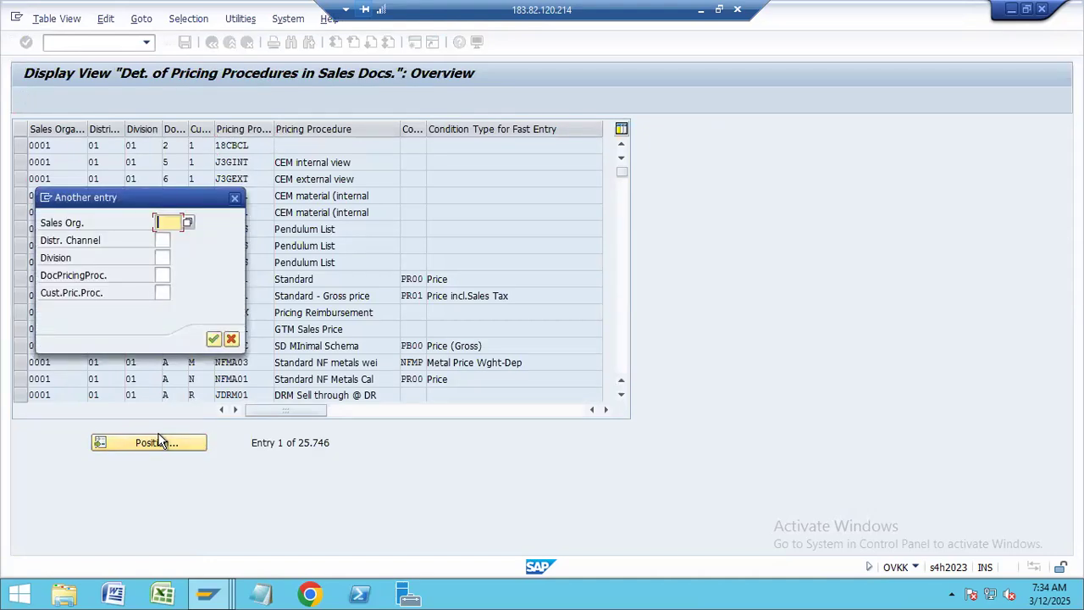
pyautogui.write('NISI')
pyautogui.press('Return')
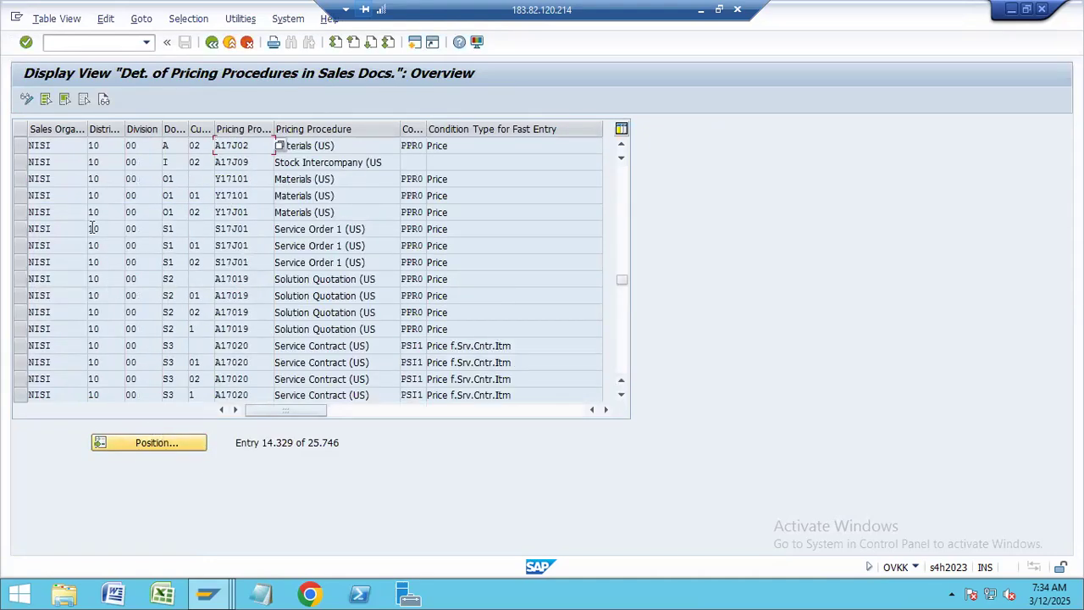
# Position the pricing procedure determination list at sales organization NISO and examine its distribution channel, division and procedure keys
pyautogui.click(164, 441)
pyautogui.write('NPPL')
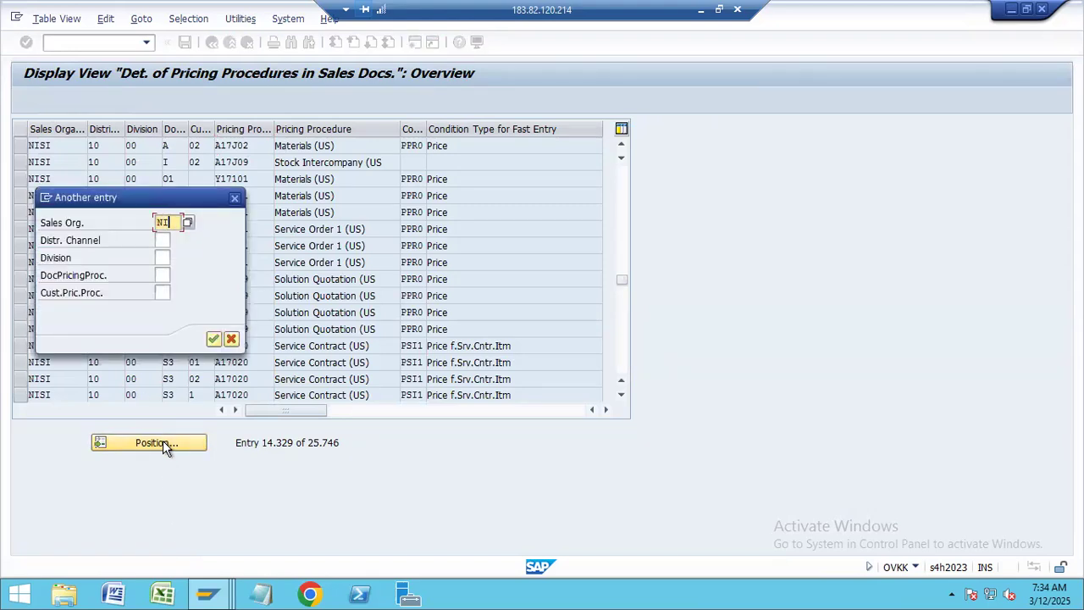
pyautogui.press('Return')
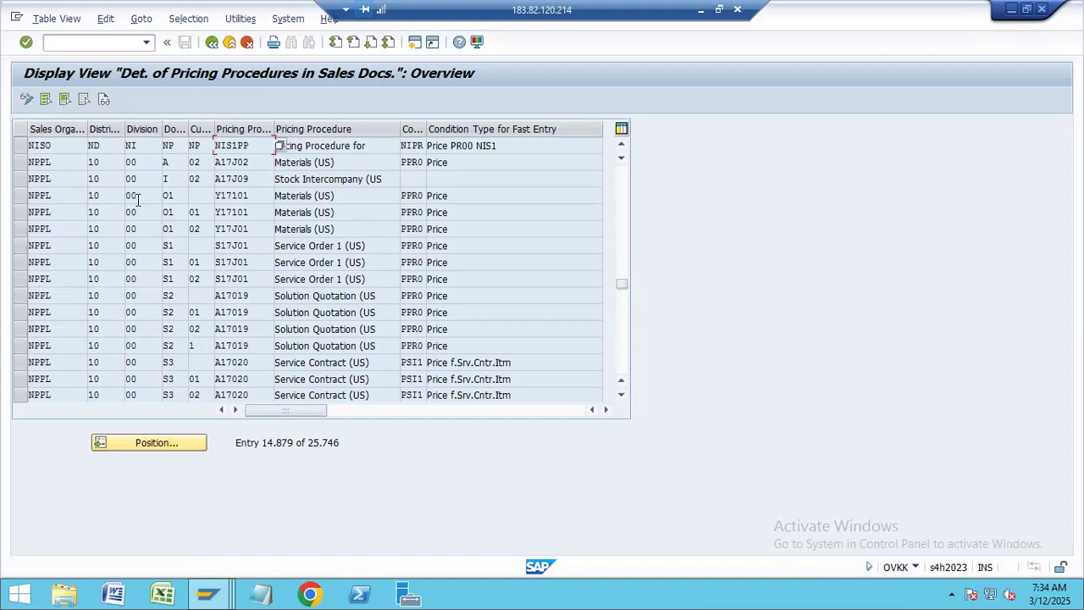
pyautogui.click(168, 147)
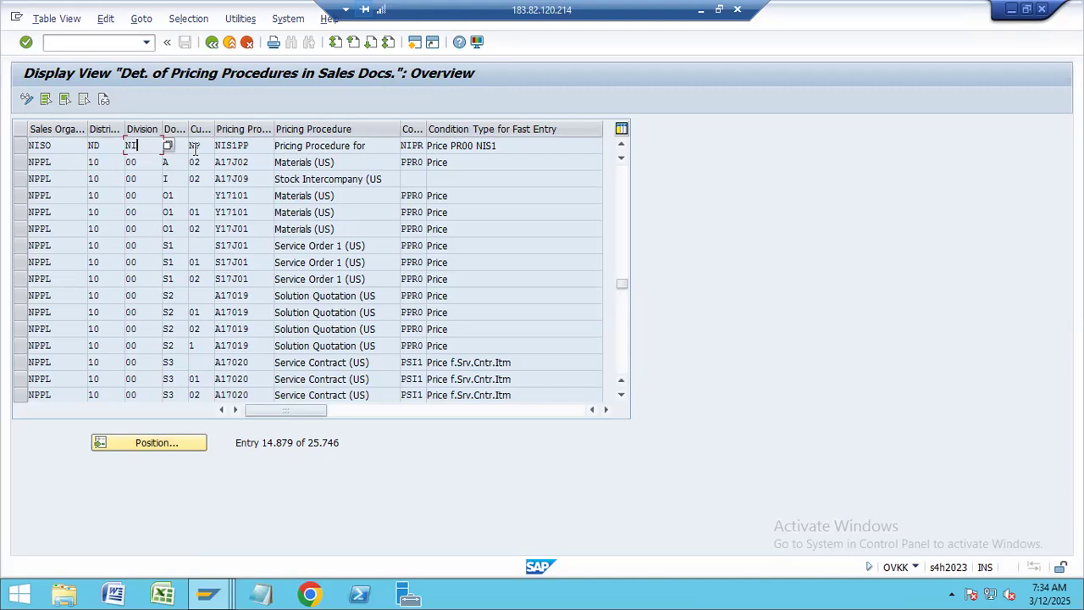
# Open a new session, display the sales document types list with transaction VOV8, and return to the start screen
pyautogui.press('Tab')
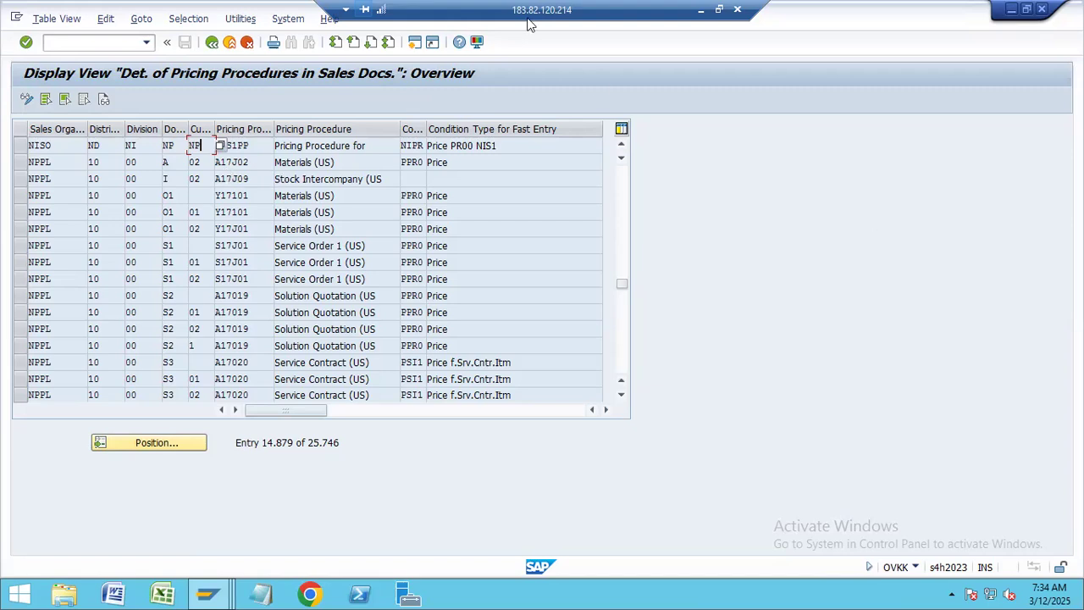
pyautogui.click(415, 47)
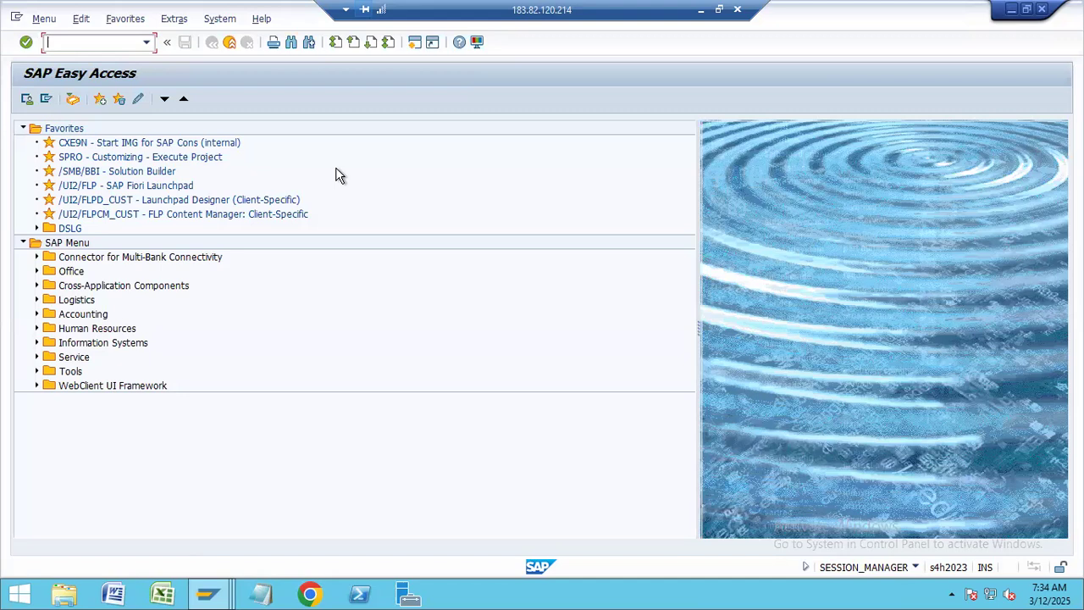
pyautogui.write('VOV8')
pyautogui.press('Return')
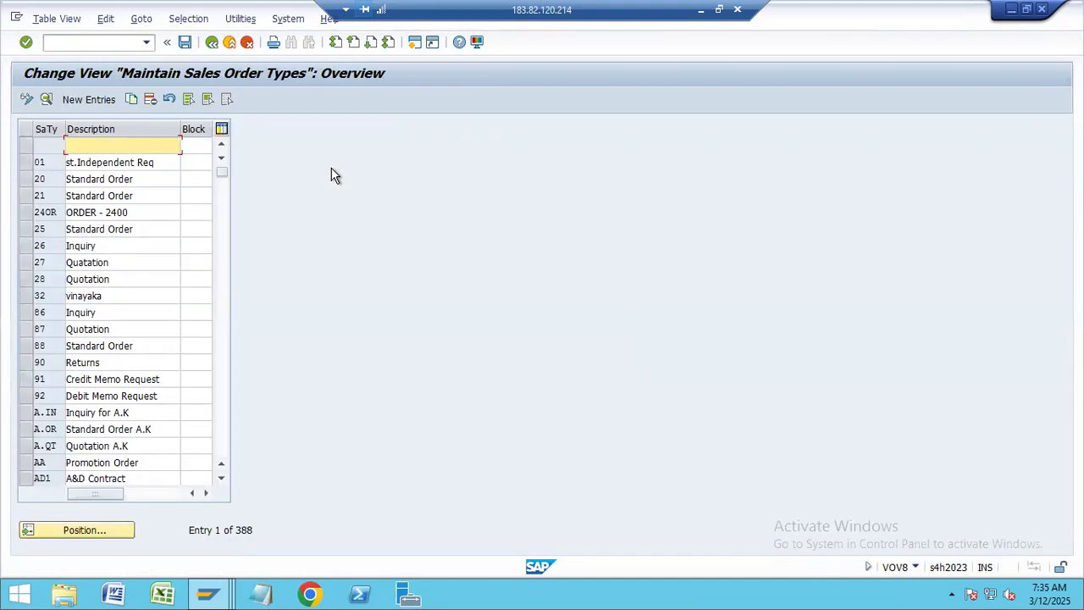
pyautogui.press('F3')
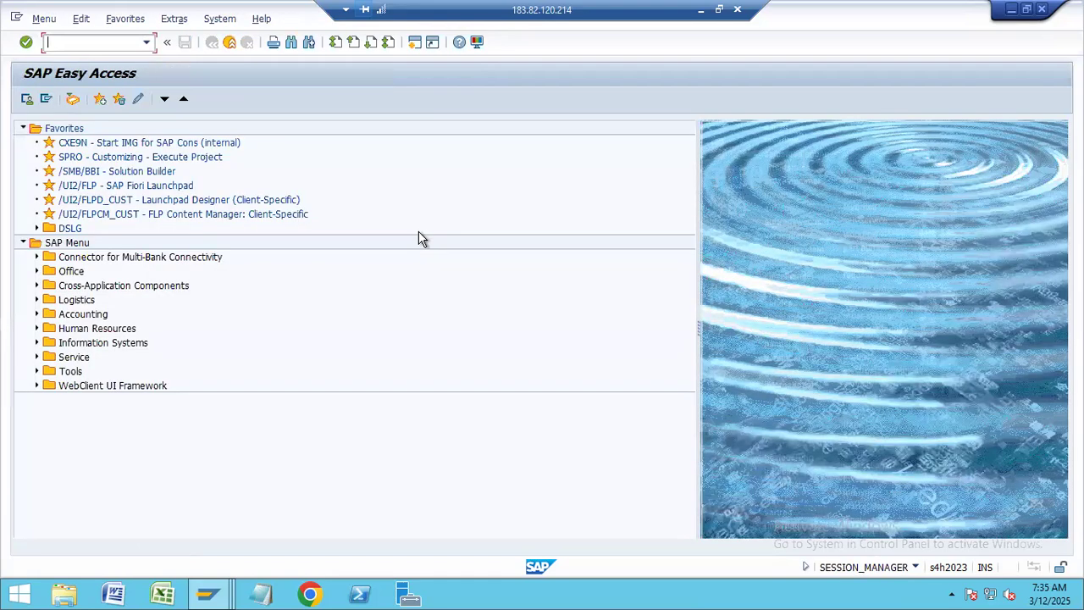
# Open the Define Sales Document Types activity in the SAP Reference IMG, under Sales Document Header in the Sales and Distribution sales documents
pyautogui.doubleClick(105, 161)
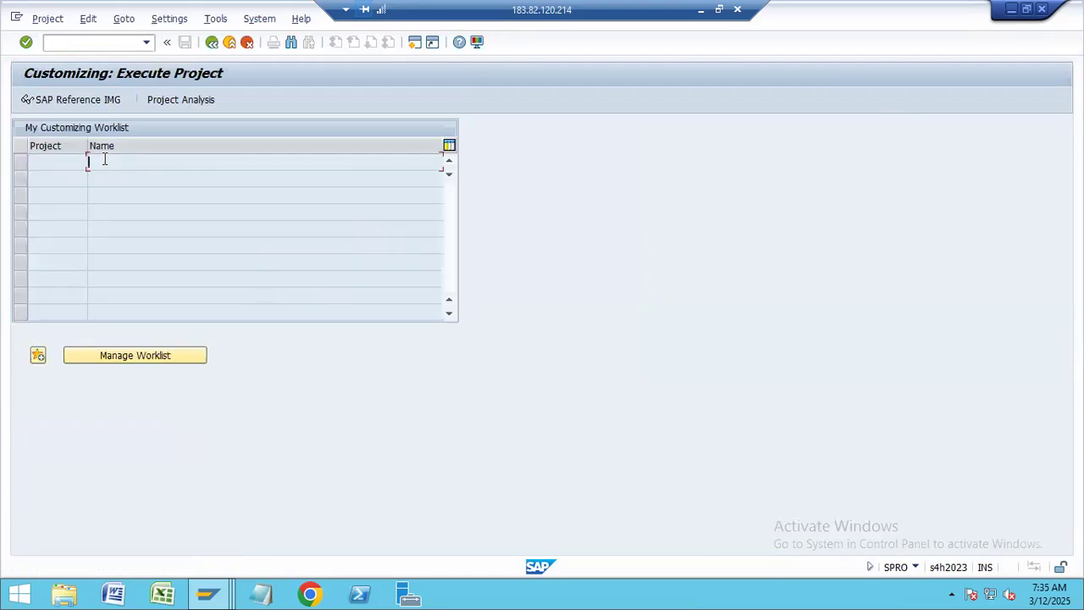
pyautogui.press('F5')
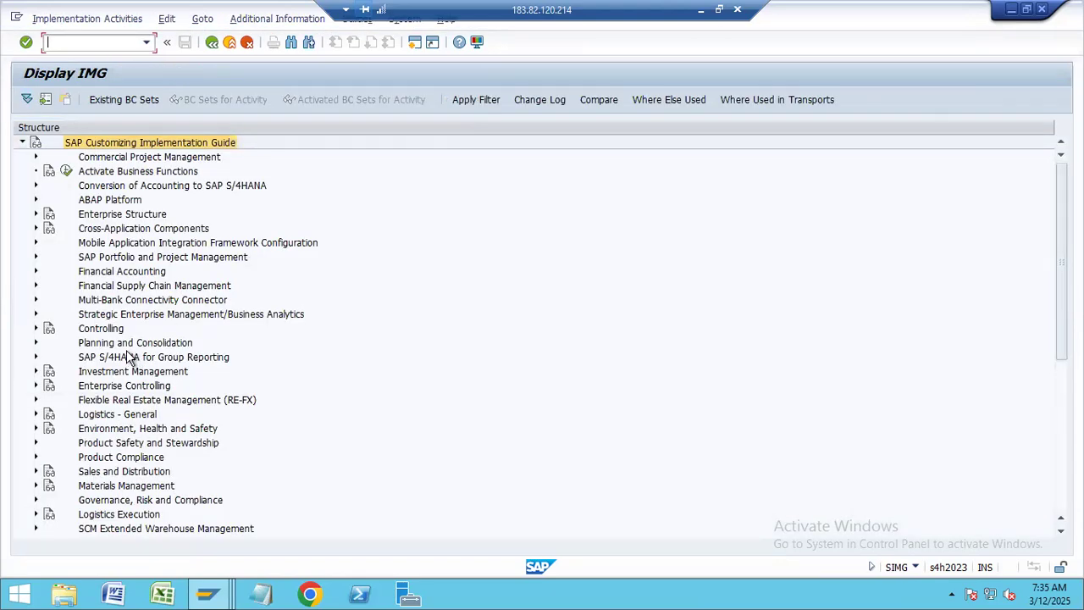
pyautogui.click(35, 472)
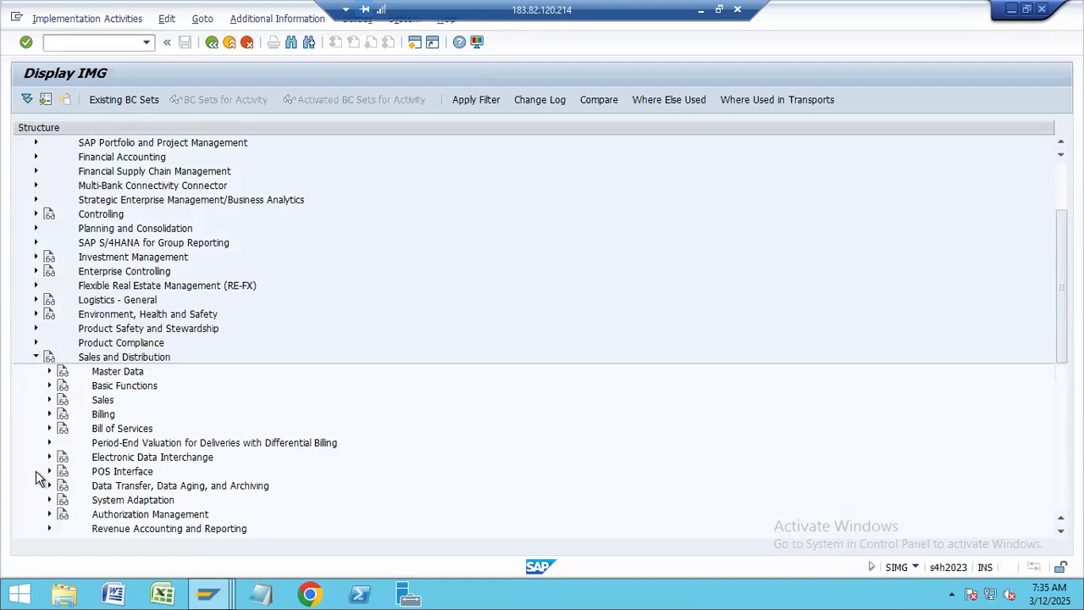
pyautogui.scroll(-1, 152, 366)
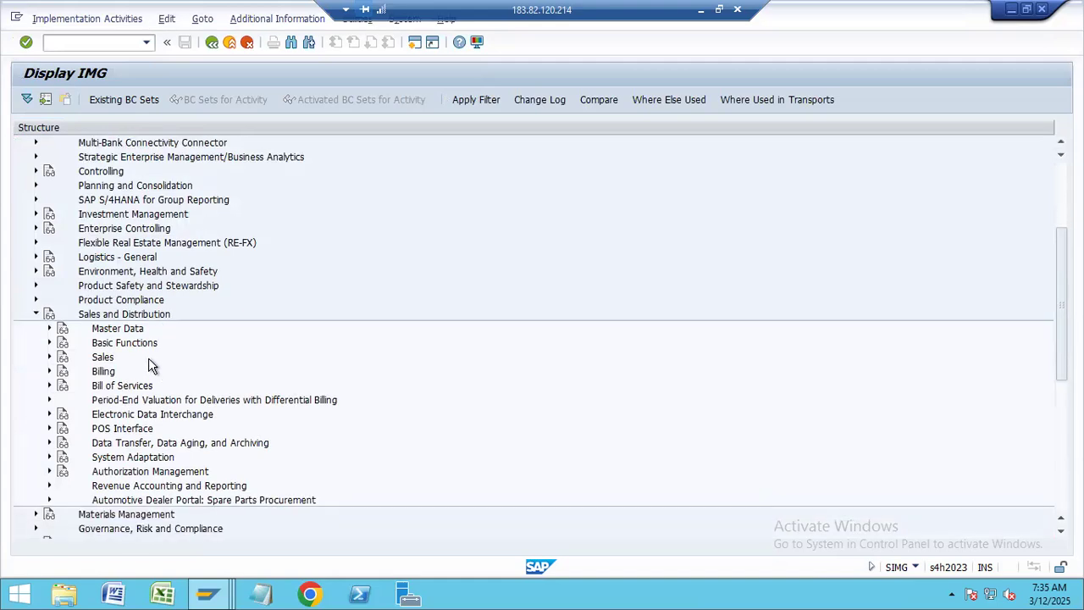
pyautogui.scroll(-1, 149, 365)
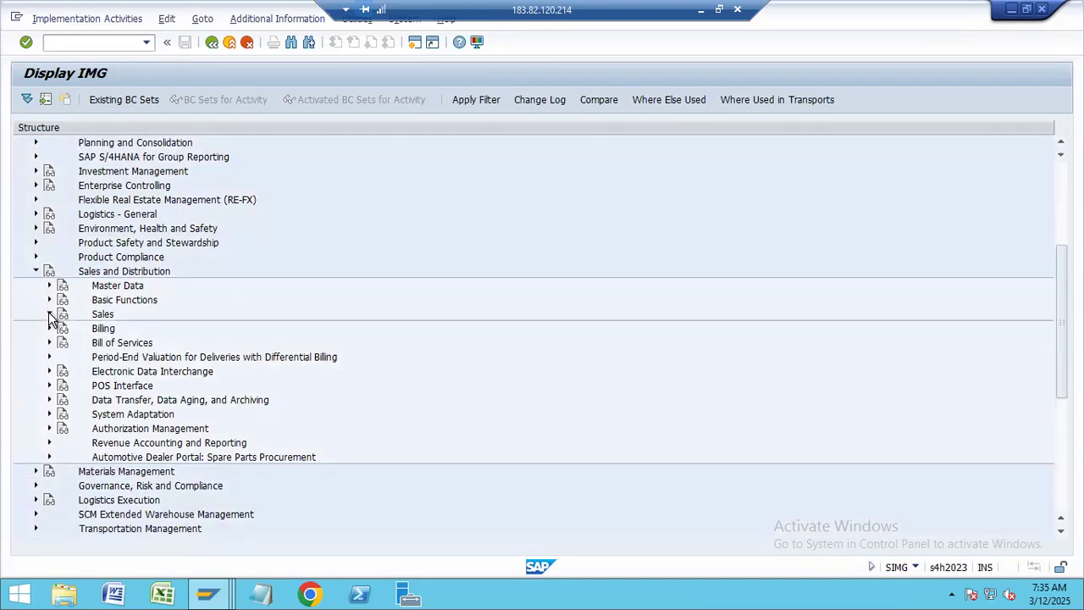
pyautogui.click(50, 314)
pyautogui.click(62, 328)
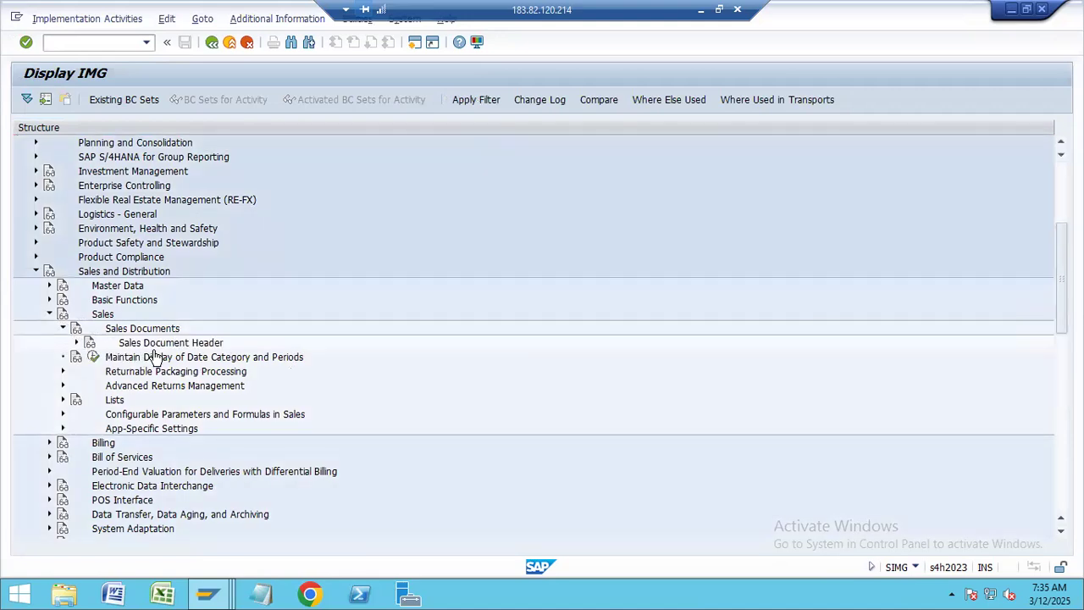
pyautogui.scroll(-2, 127, 371)
pyautogui.click(77, 272)
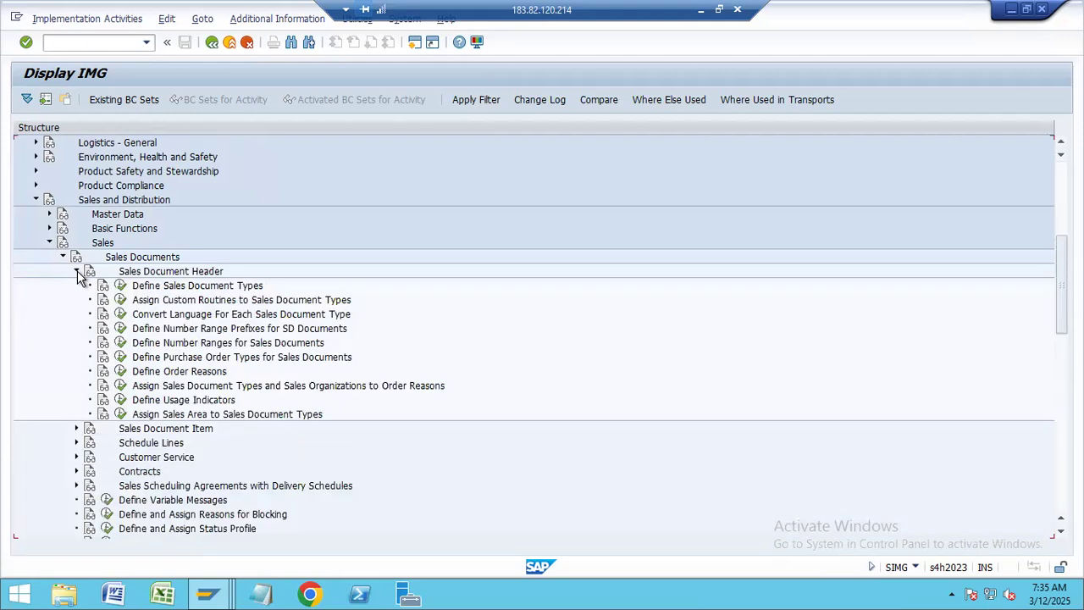
pyautogui.click(161, 288)
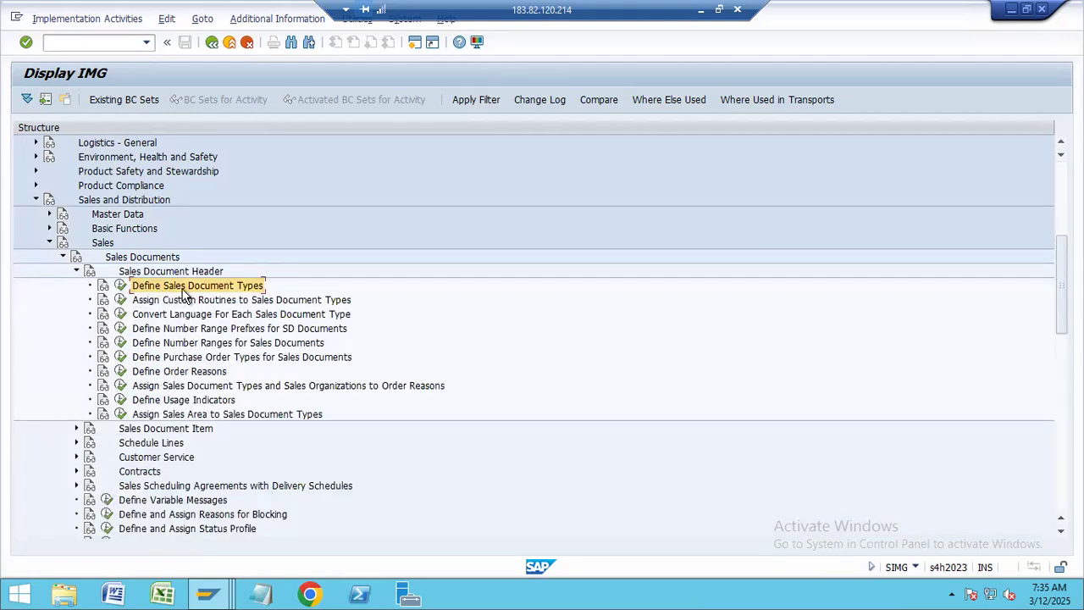
pyautogui.click(121, 286)
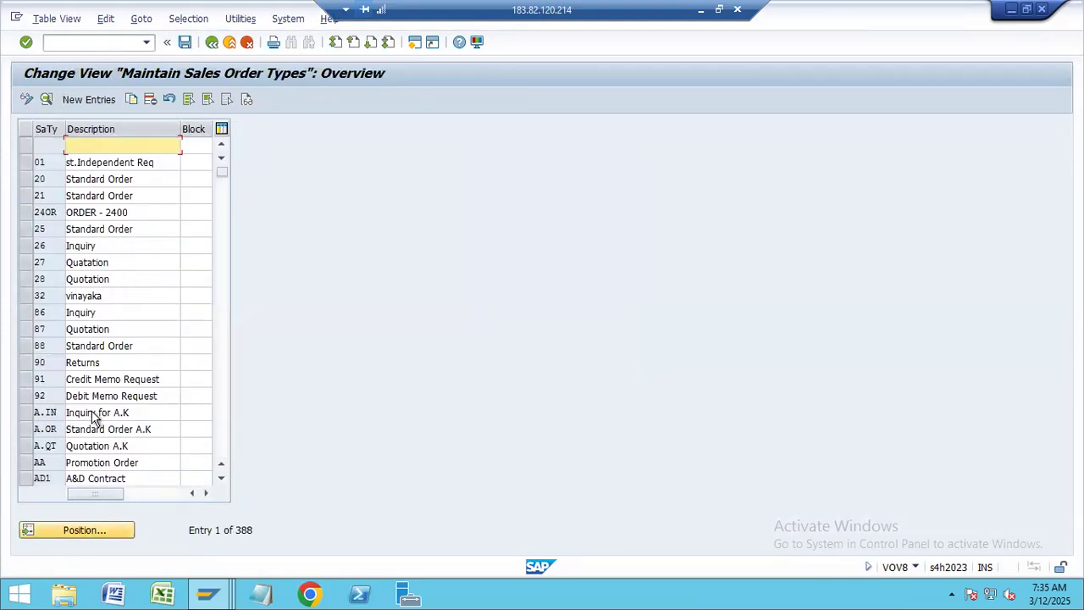
# Find the standard sales document types QT (Quotation) and IN (Inquiry) in the list and select both rows
pyautogui.click(110, 262)
pyautogui.click(108, 312)
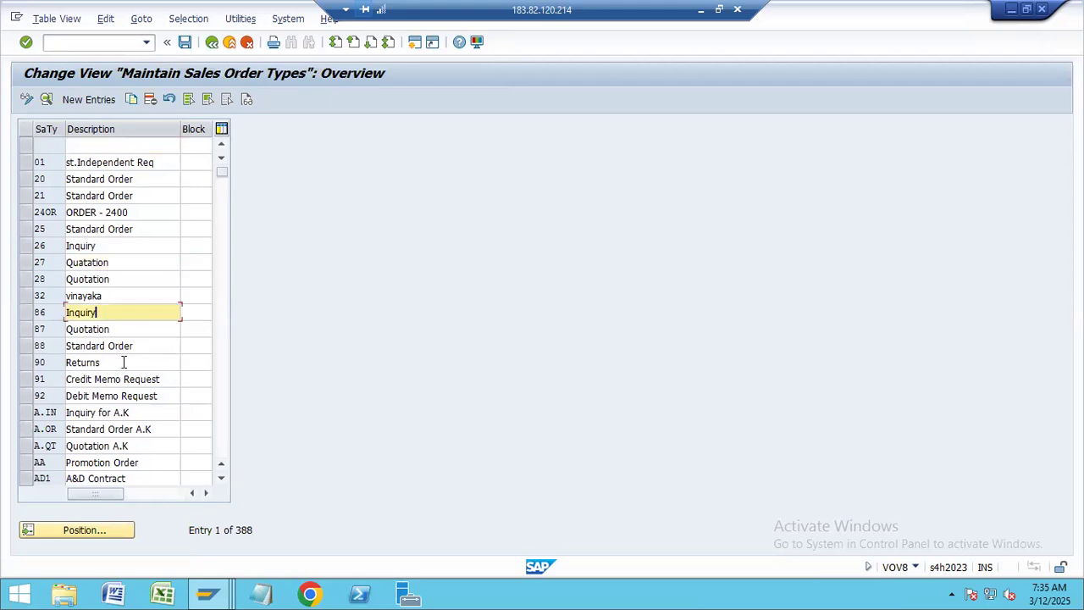
pyautogui.click(124, 362)
pyautogui.scroll(-4, 144, 407)
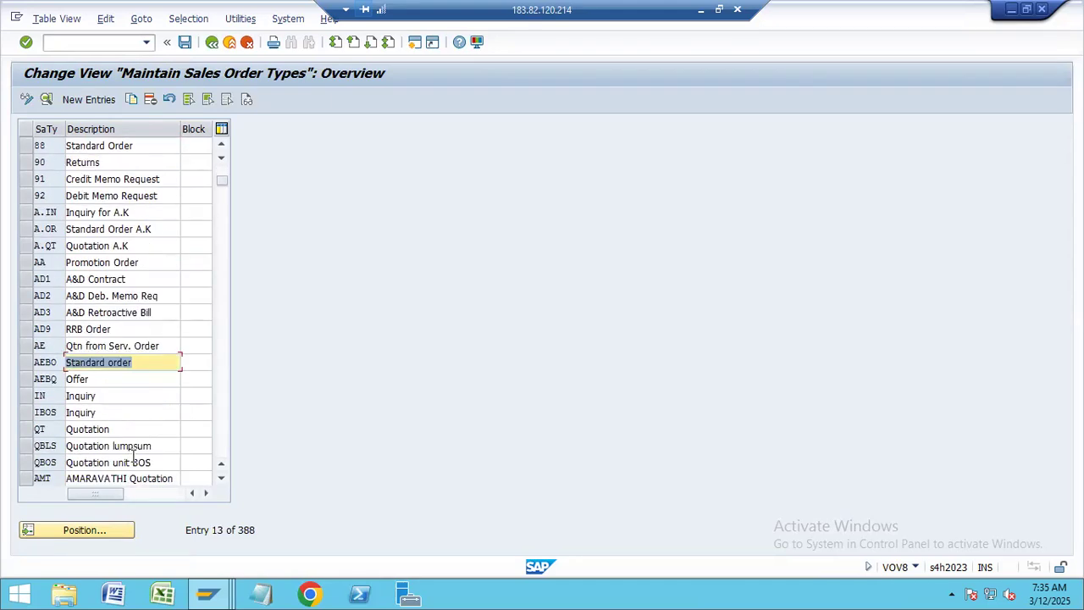
pyautogui.scroll(-3, 114, 436)
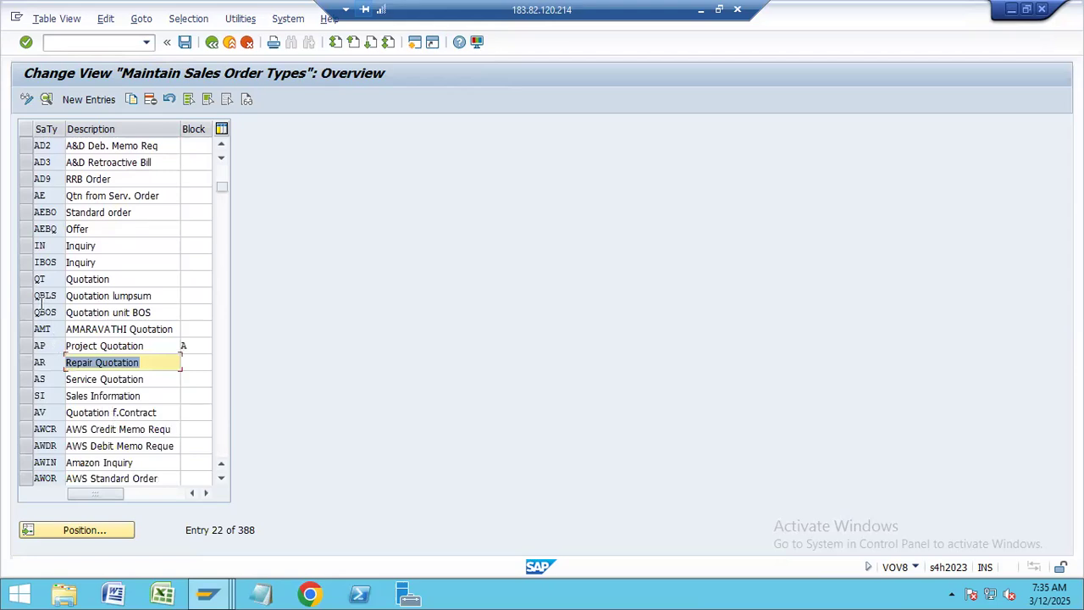
pyautogui.click(26, 278)
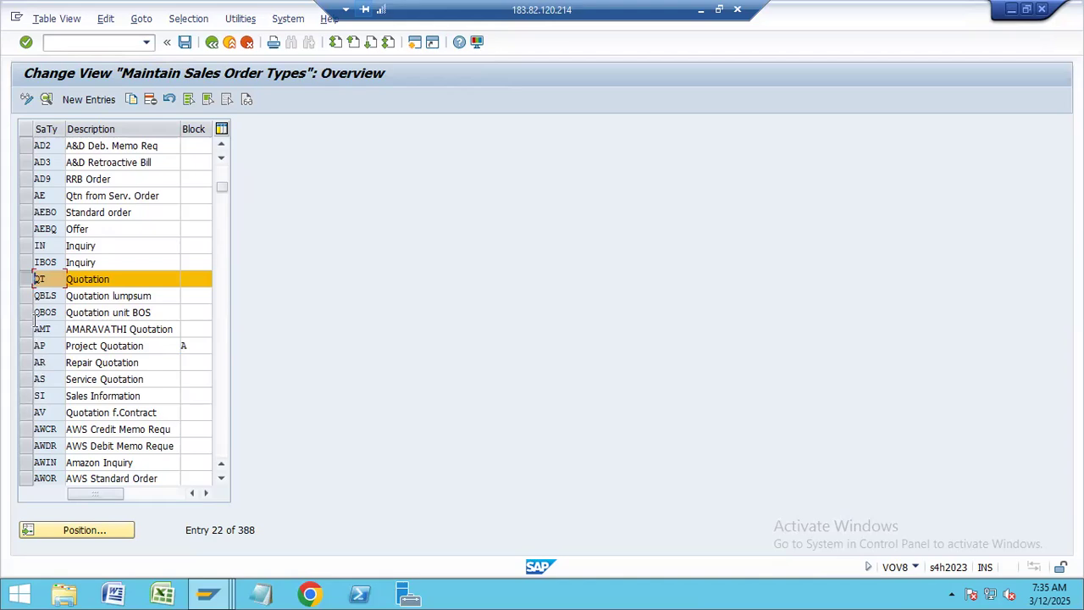
pyautogui.click(25, 245)
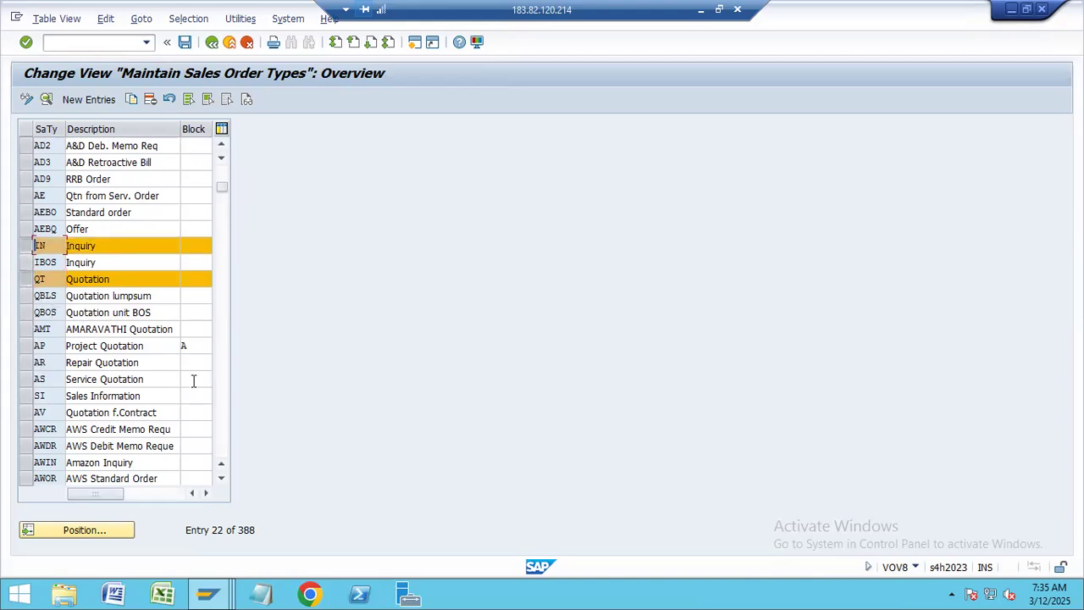
# Position the list at sales document type OR, add it to the selection, and start copying the selected document types
pyautogui.click(224, 439)
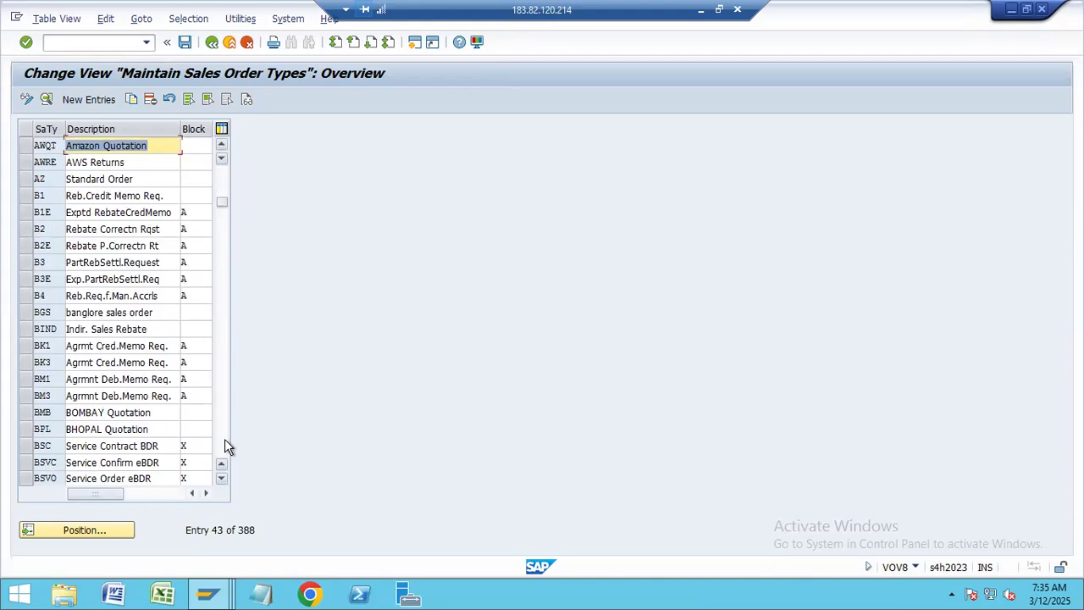
pyautogui.click(225, 439)
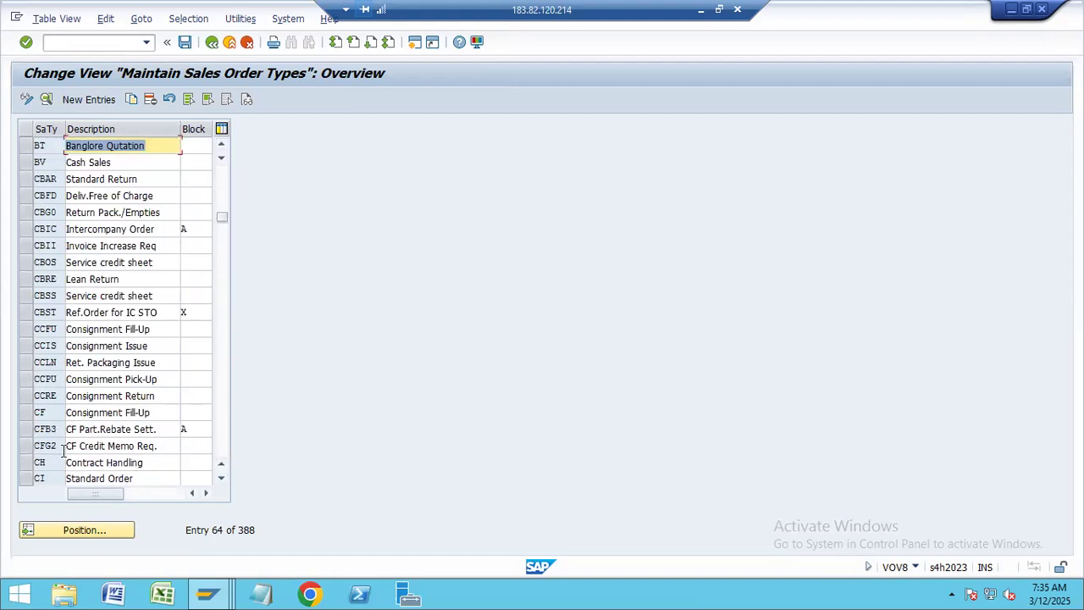
pyautogui.click(225, 444)
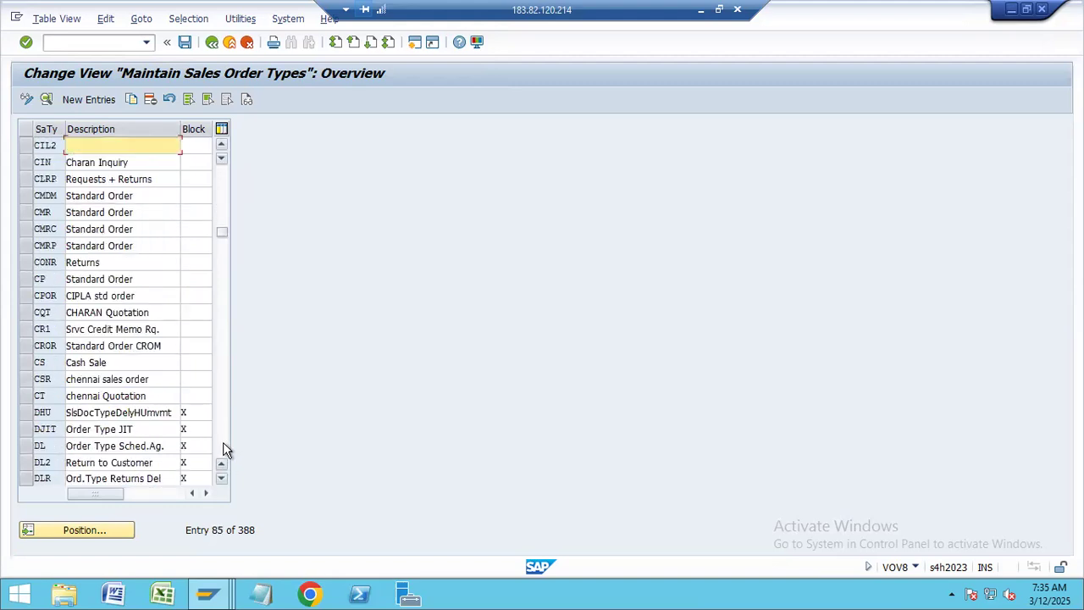
pyautogui.click(226, 449)
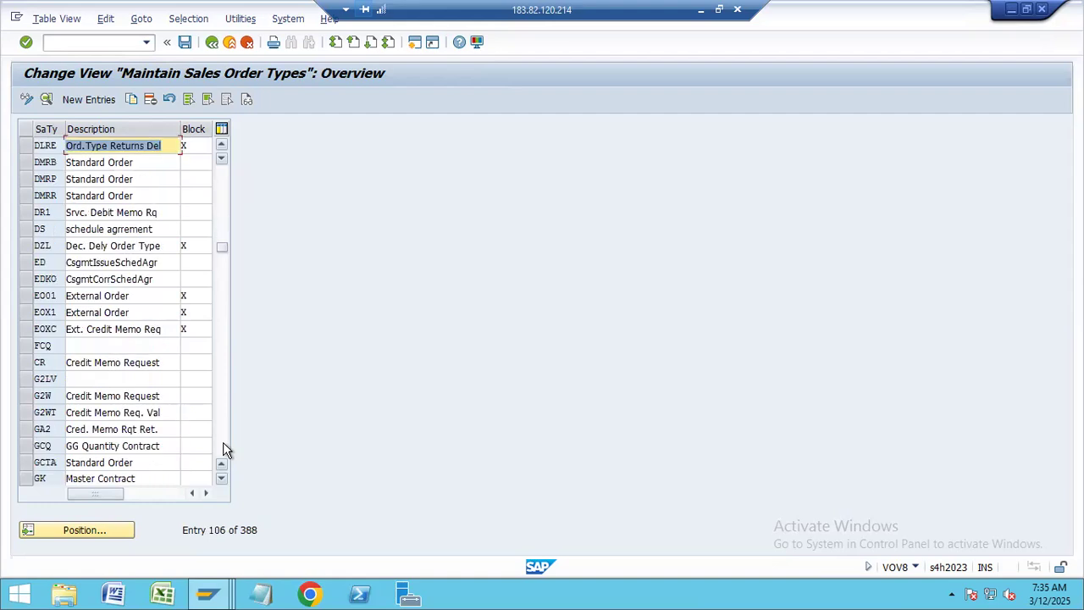
pyautogui.click(226, 449)
pyautogui.click(226, 449)
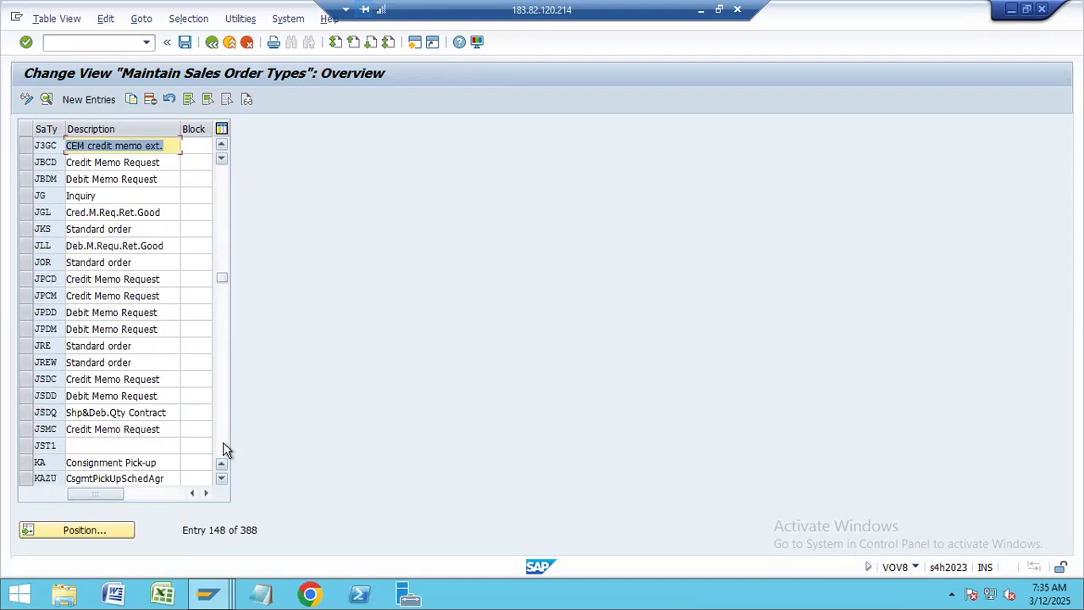
pyautogui.click(226, 449)
pyautogui.click(64, 526)
pyautogui.write('OR')
pyautogui.press('Return')
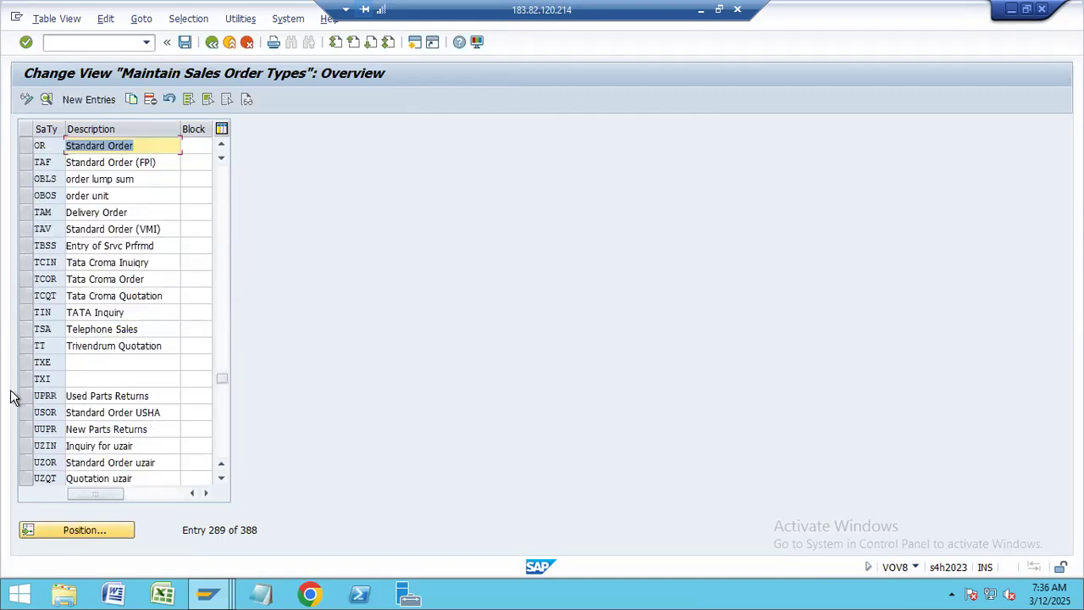
pyautogui.click(26, 148)
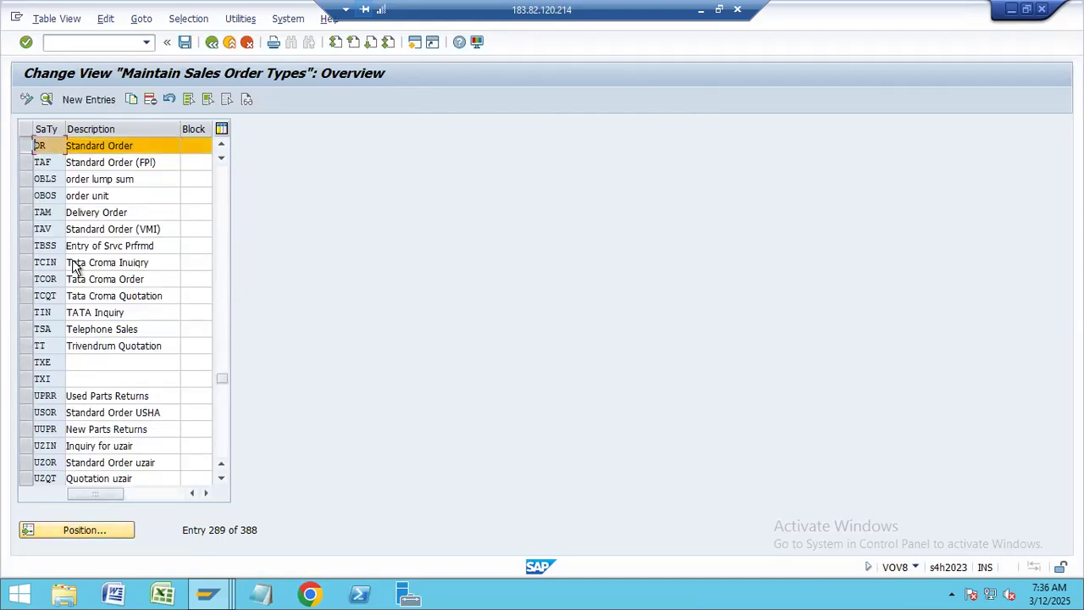
pyautogui.click(134, 100)
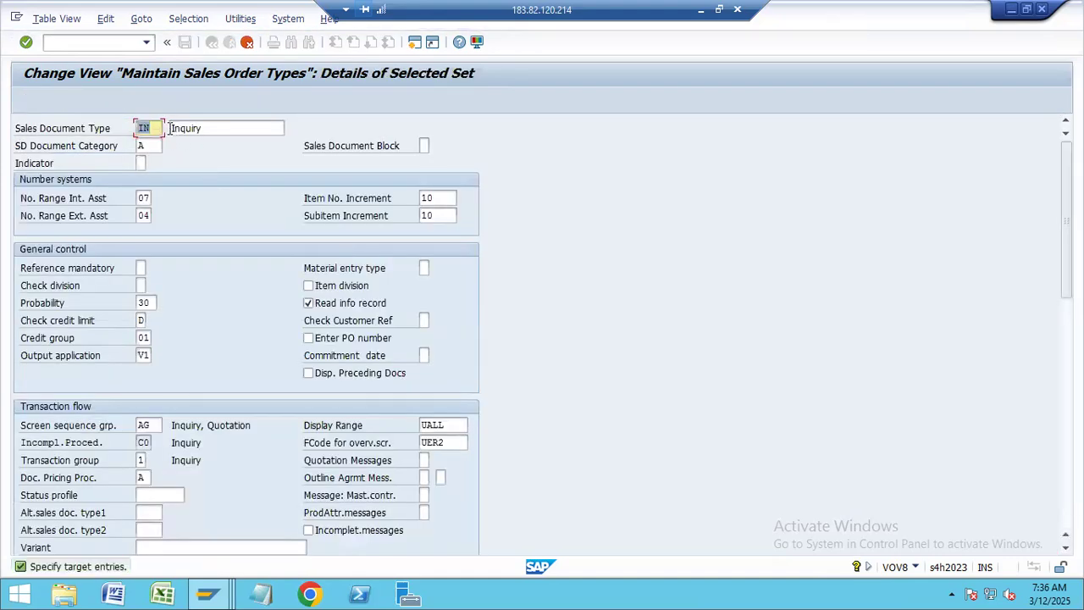
# Give the copy of type IN the description "Inquiry IN for NIS1" and the sales document type key NIIN
pyautogui.click(231, 128)
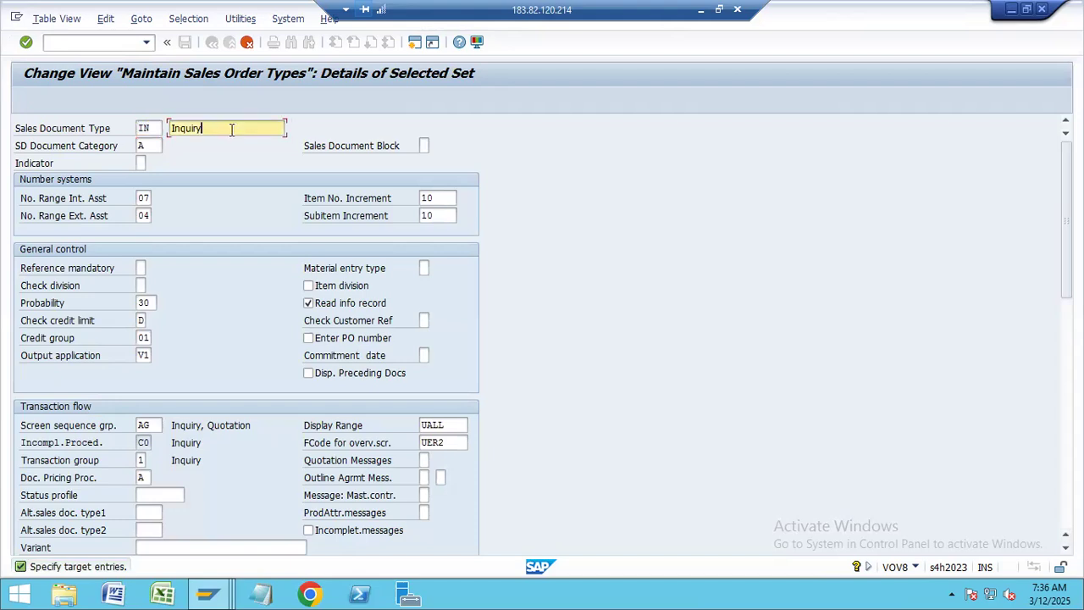
pyautogui.write('IN')
pyautogui.press('BackSpace')
pyautogui.press('BackSpace')
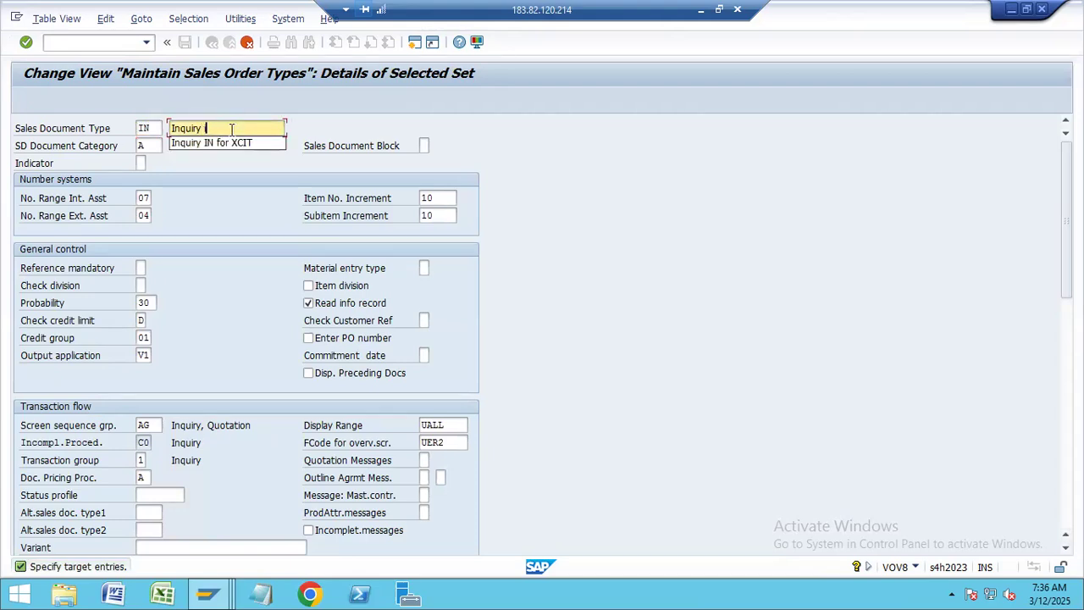
pyautogui.press('Down')
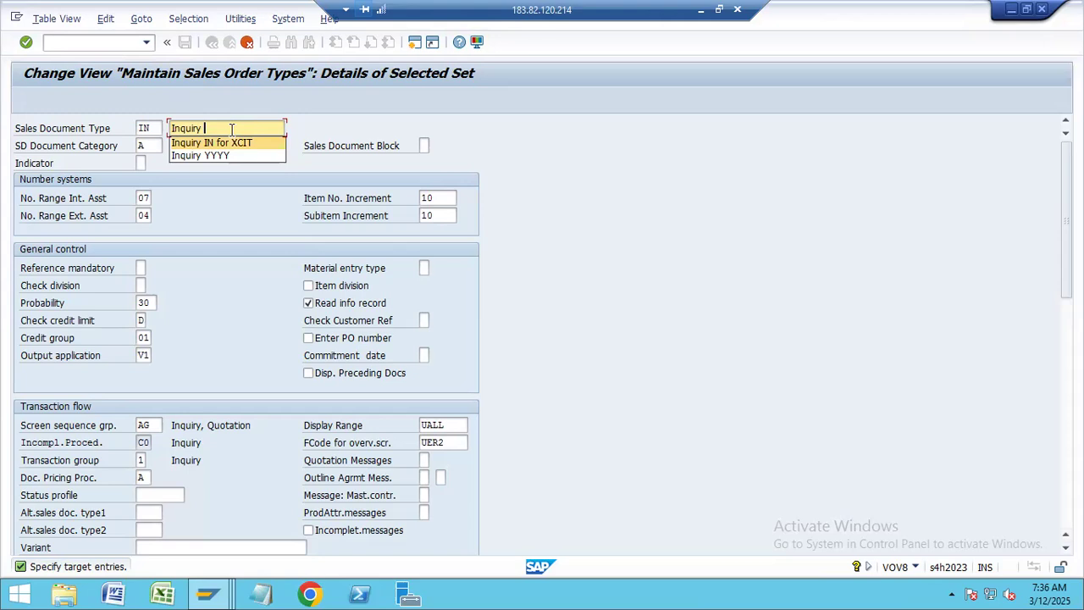
pyautogui.press('Return')
pyautogui.doubleClick(232, 129)
pyautogui.press('BackSpace')
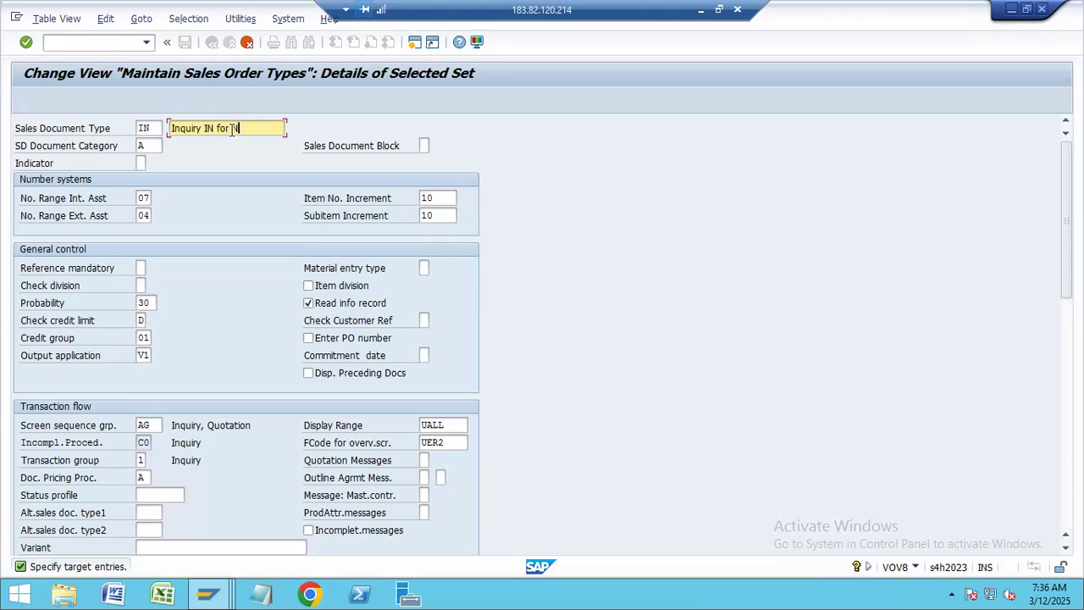
pyautogui.click(151, 128)
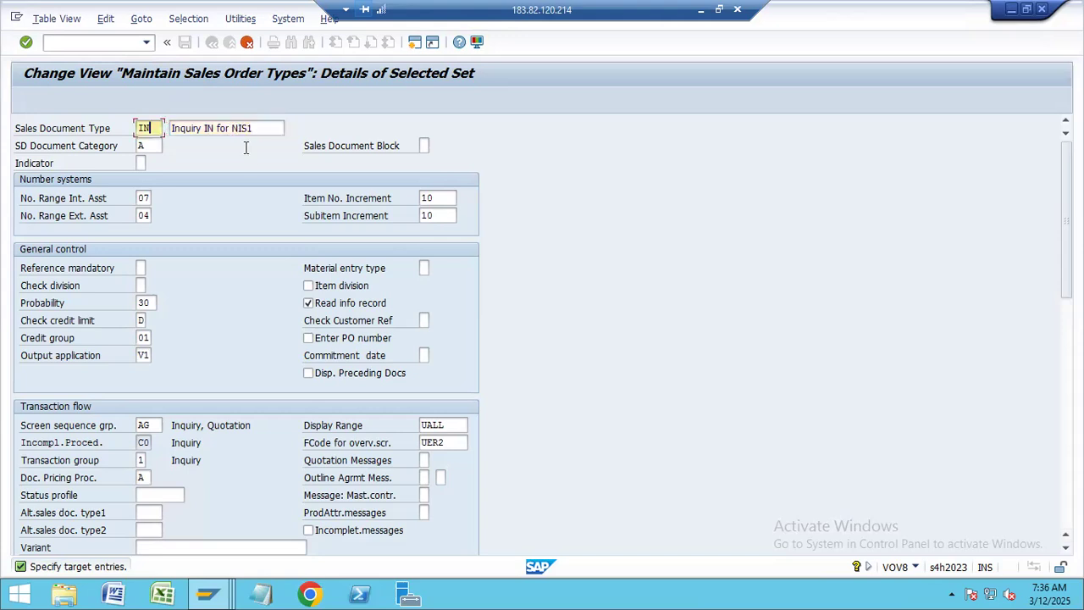
pyautogui.write('NI')
# Examine the possible SD document categories for NIIN, close the list without choosing another, and view the transaction flow settings
pyautogui.click(149, 145)
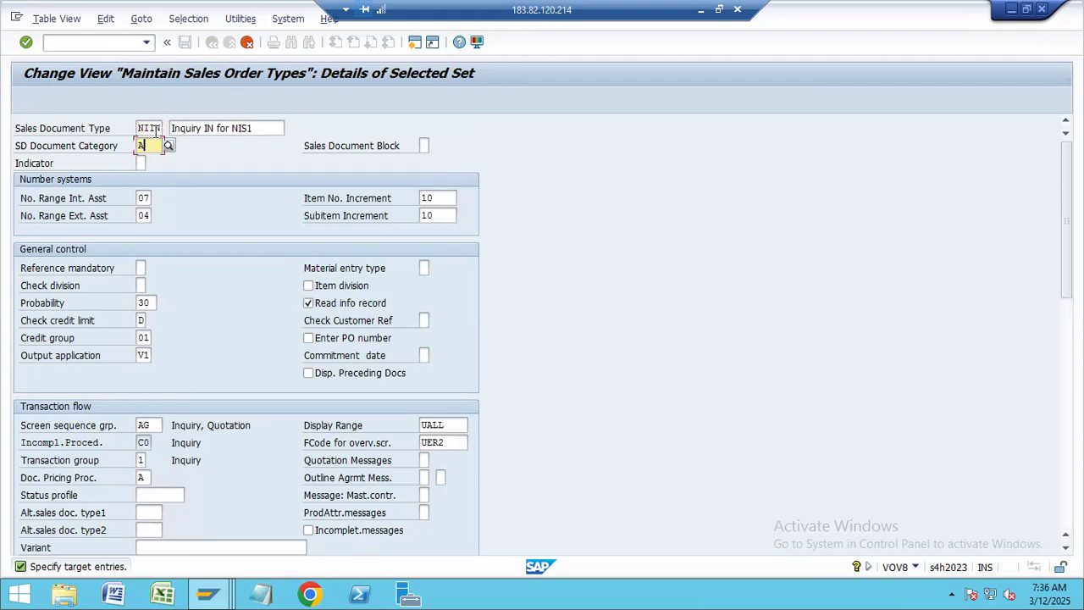
pyautogui.click(169, 145)
pyautogui.moveTo(327, 197); pyautogui.dragTo(397, 162)
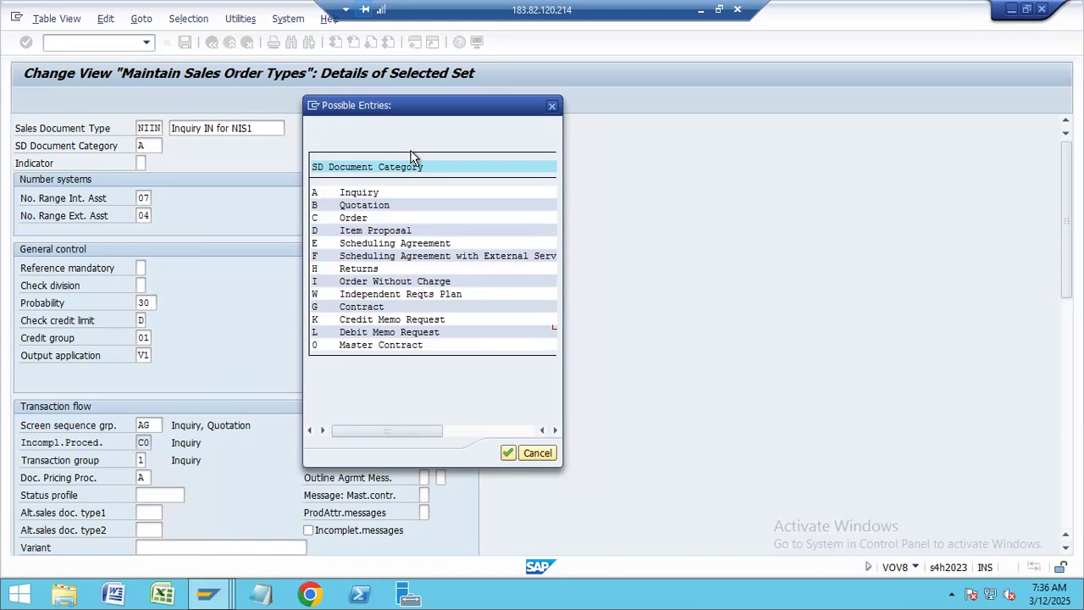
pyautogui.click(551, 106)
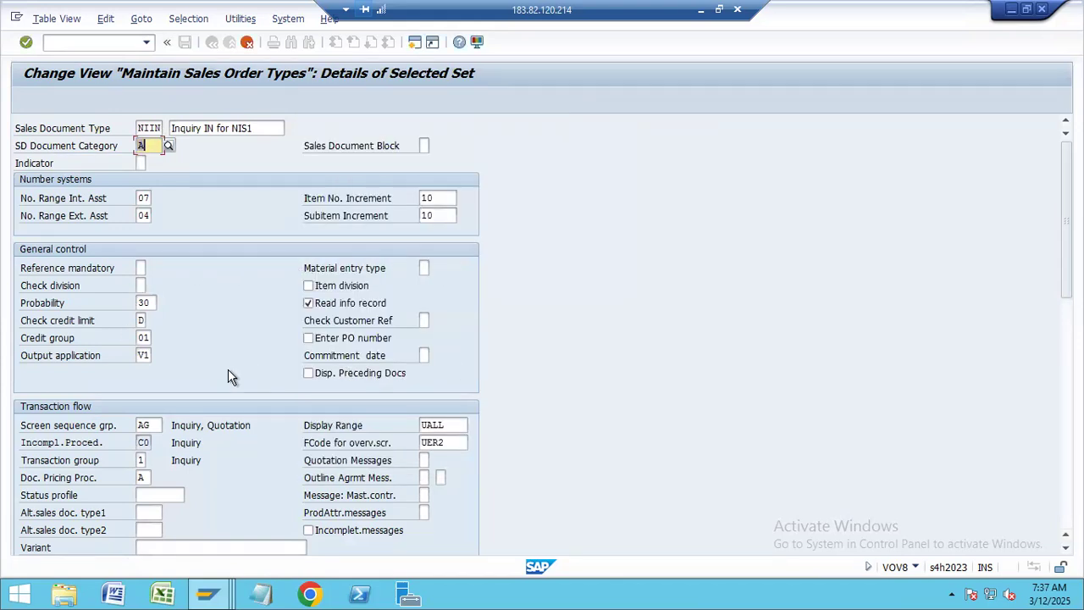
pyautogui.scroll(-5, 228, 376)
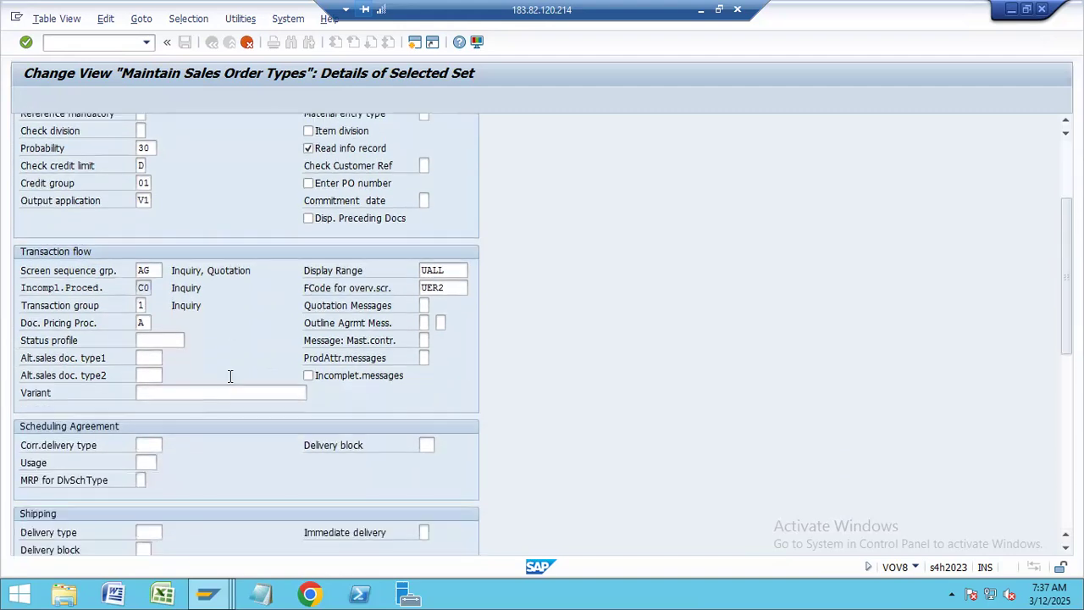
# Set the document pricing procedure of NIIN to NP (DPP for NIS1) and accept the copy as relevant for copying control
pyautogui.click(146, 323)
pyautogui.click(158, 323)
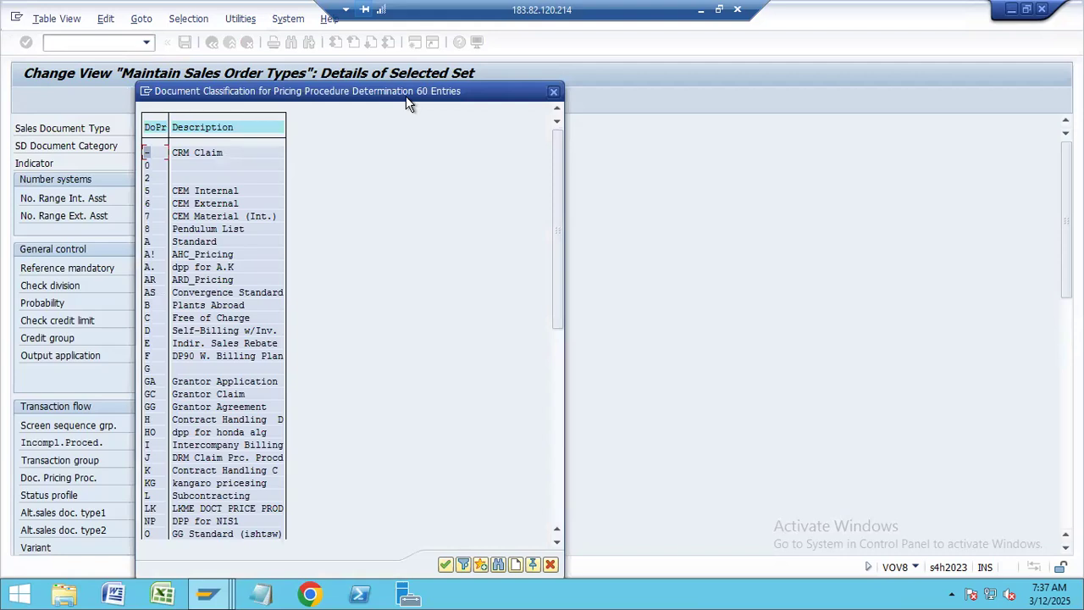
pyautogui.moveTo(515, 71); pyautogui.dragTo(625, 46)
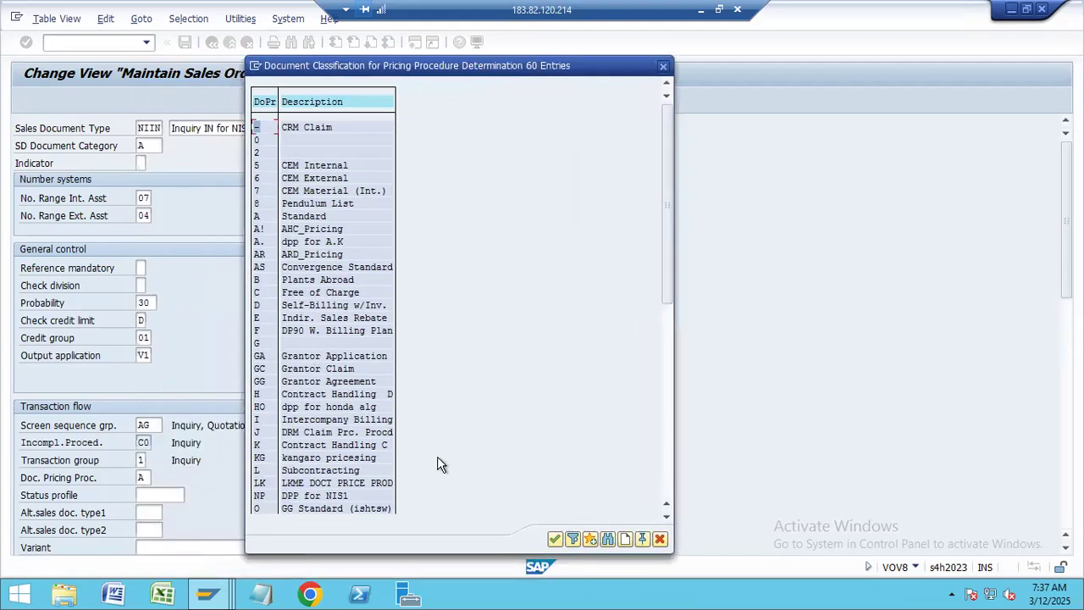
pyautogui.doubleClick(314, 497)
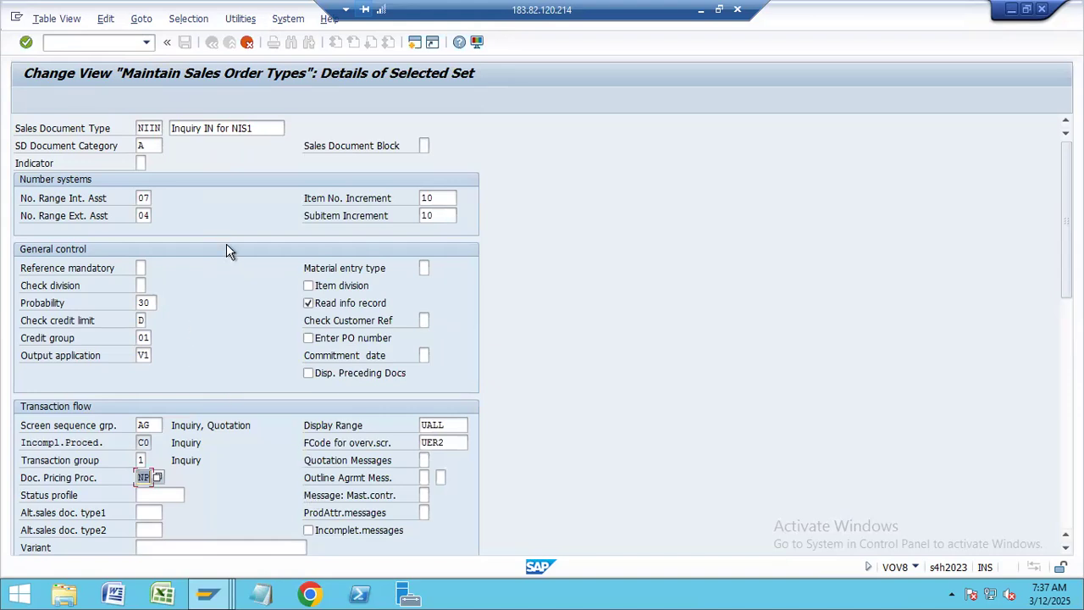
pyautogui.hotkey('ctrl', 's')
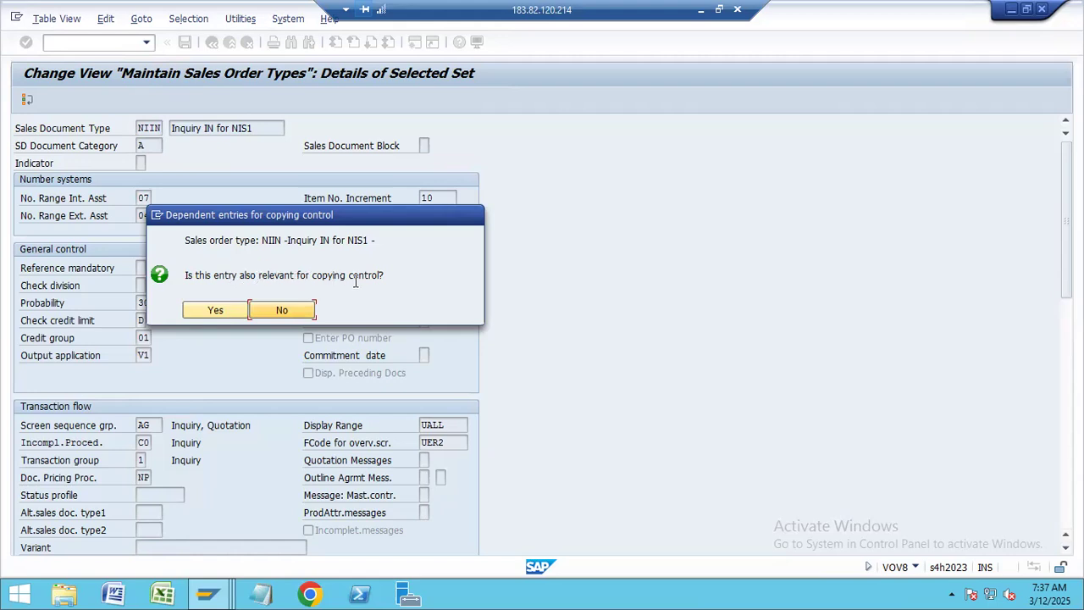
pyautogui.click(218, 310)
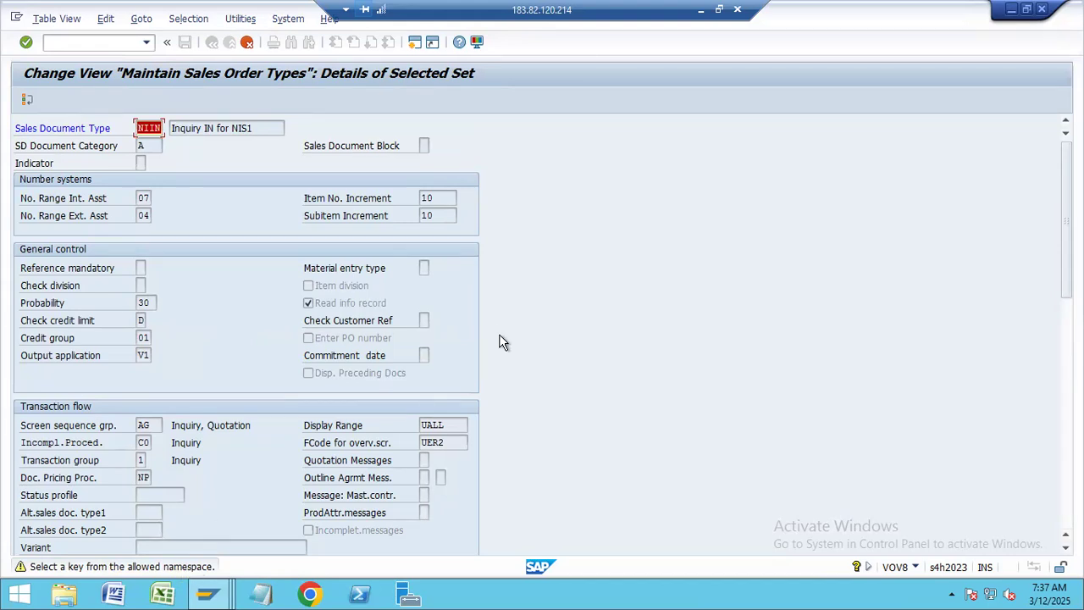
pyautogui.press('Return')
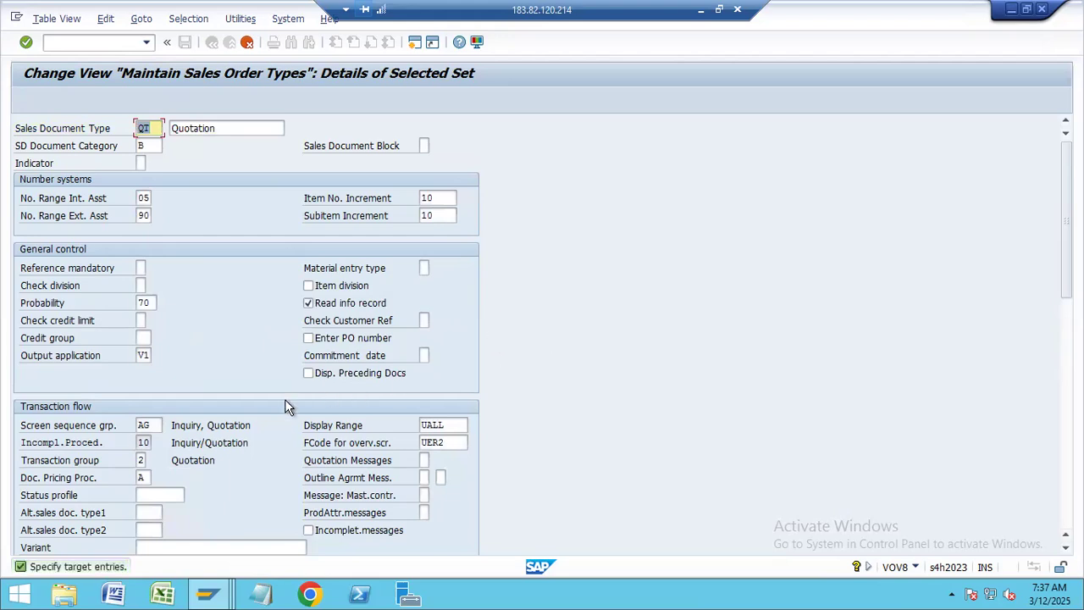
# Give the copy of type QT the description "Quotation QT NIS1" and the sales document type key NIQT
pyautogui.click(220, 128)
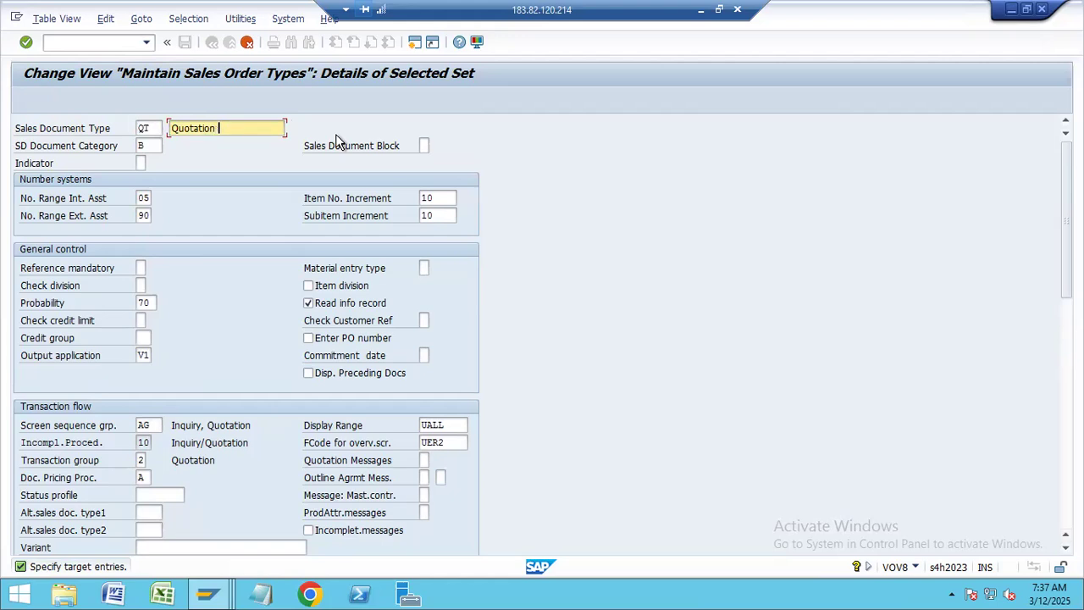
pyautogui.write('1')
pyautogui.press('BackSpace')
pyautogui.write('QT for NIS')
pyautogui.click(247, 126)
pyautogui.press('BackSpace')
pyautogui.press('BackSpace')
pyautogui.press('BackSpace')
pyautogui.press('Delete')
pyautogui.press('BackSpace')
pyautogui.click(163, 128)
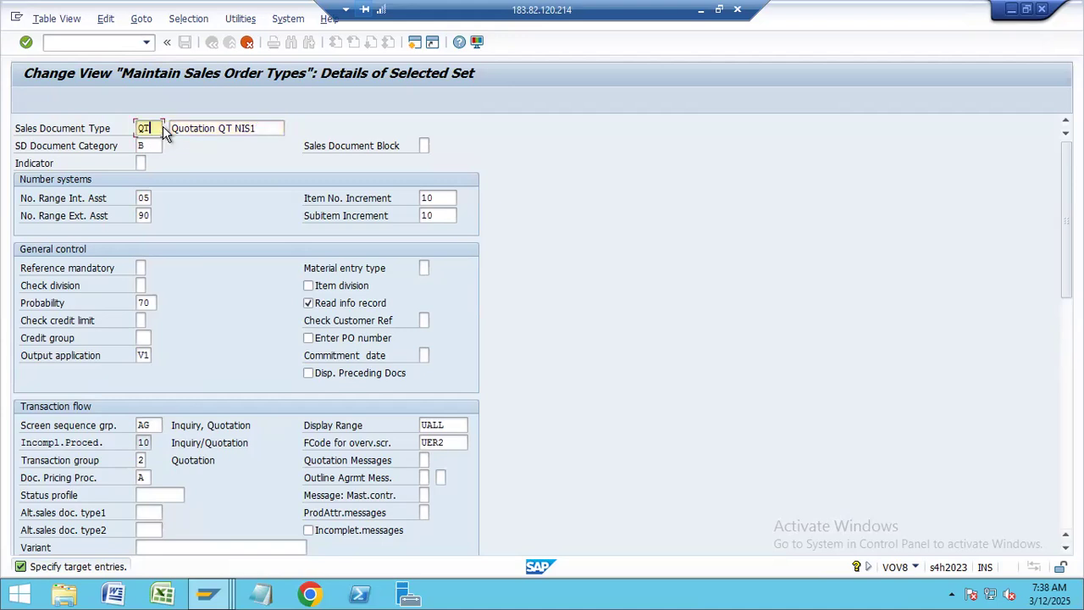
pyautogui.write('NI')
pyautogui.click(153, 145)
# Set the document pricing procedure of the quotation copy to NP (DPP for NIS1) and submit the entry
pyautogui.click(144, 477)
pyautogui.write('NP')
pyautogui.press('F4')
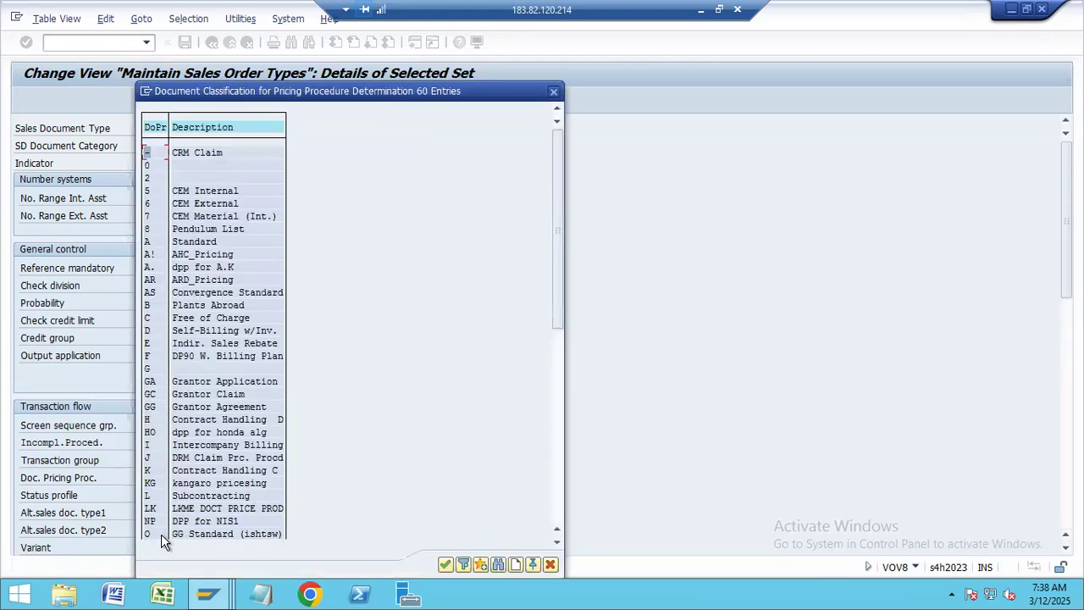
pyautogui.click(194, 522)
pyautogui.doubleClick(194, 522)
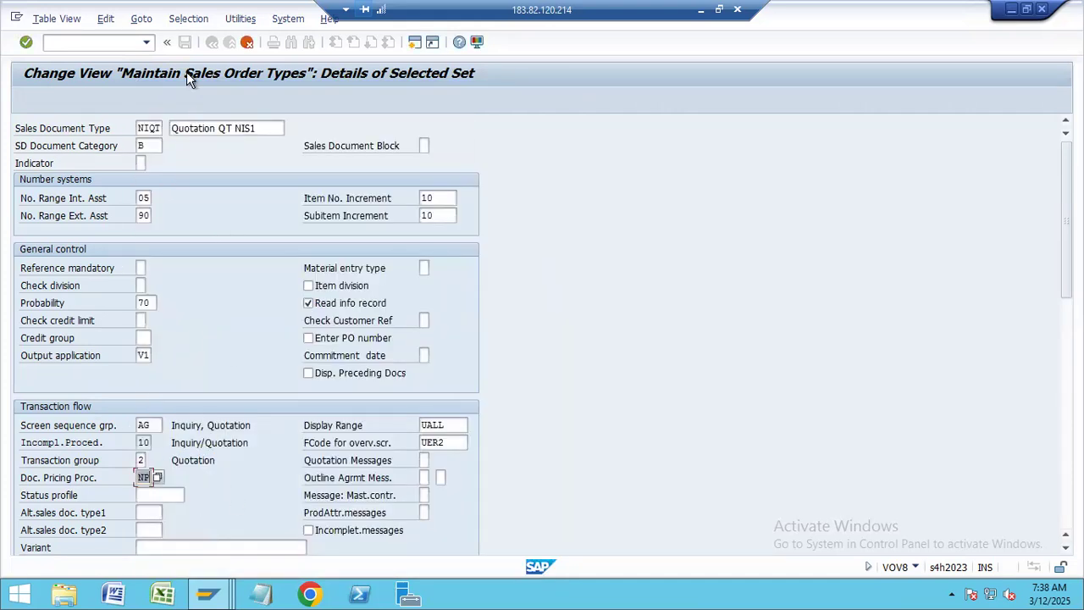
pyautogui.press('Return')
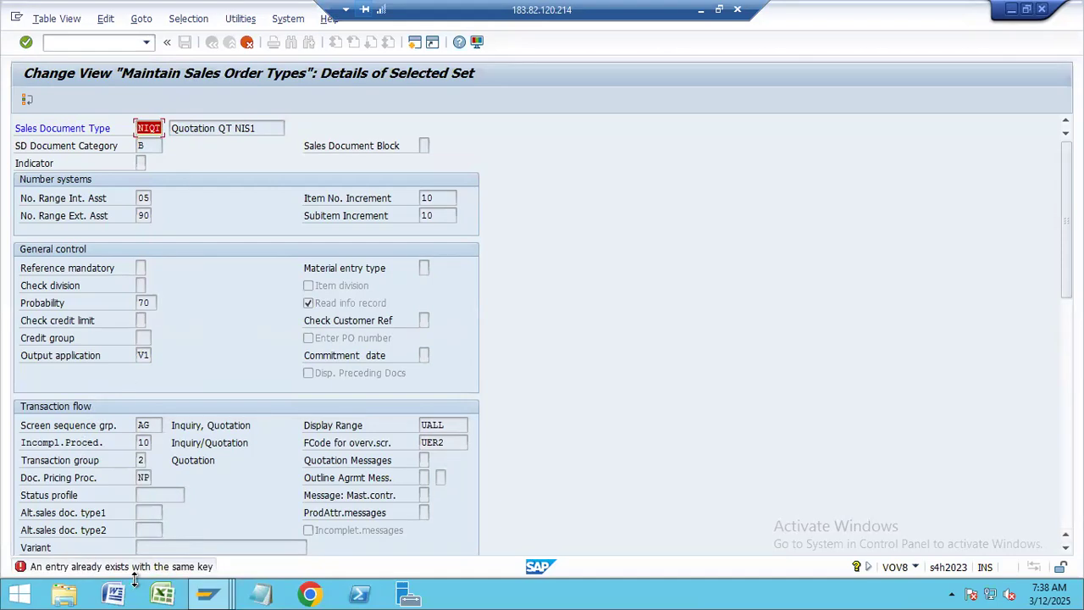
# Change the quotation copy's sales document type key to NISQ and accept the copy as relevant for copying control
pyautogui.click(157, 128)
pyautogui.press('BackSpace')
pyautogui.write('S')
pyautogui.press('BackSpace')
pyautogui.press('BackSpace')
pyautogui.write('SQ')
pyautogui.press('Return')
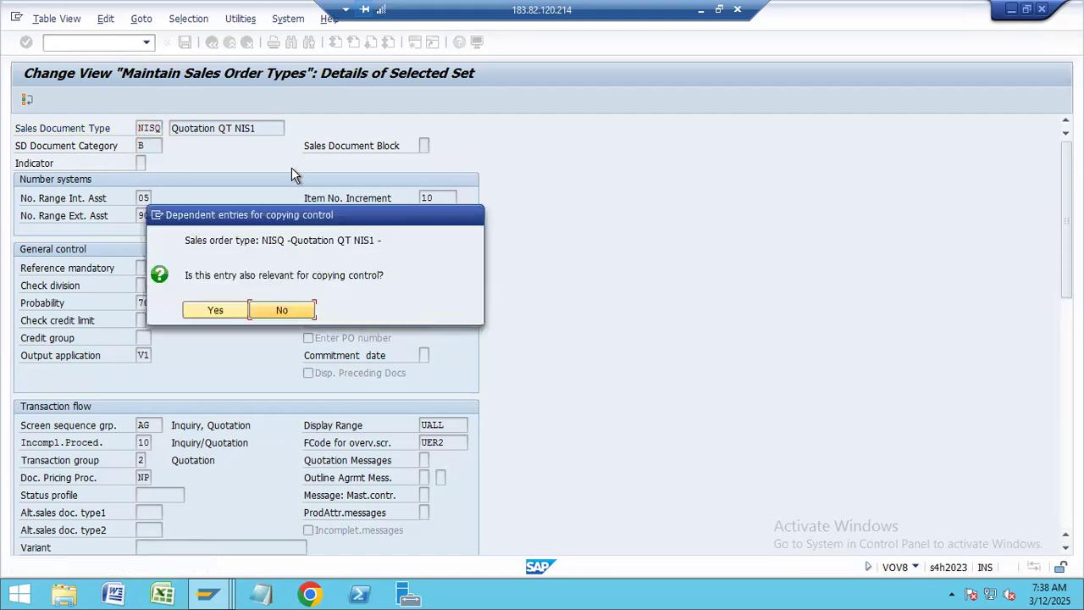
pyautogui.click(216, 313)
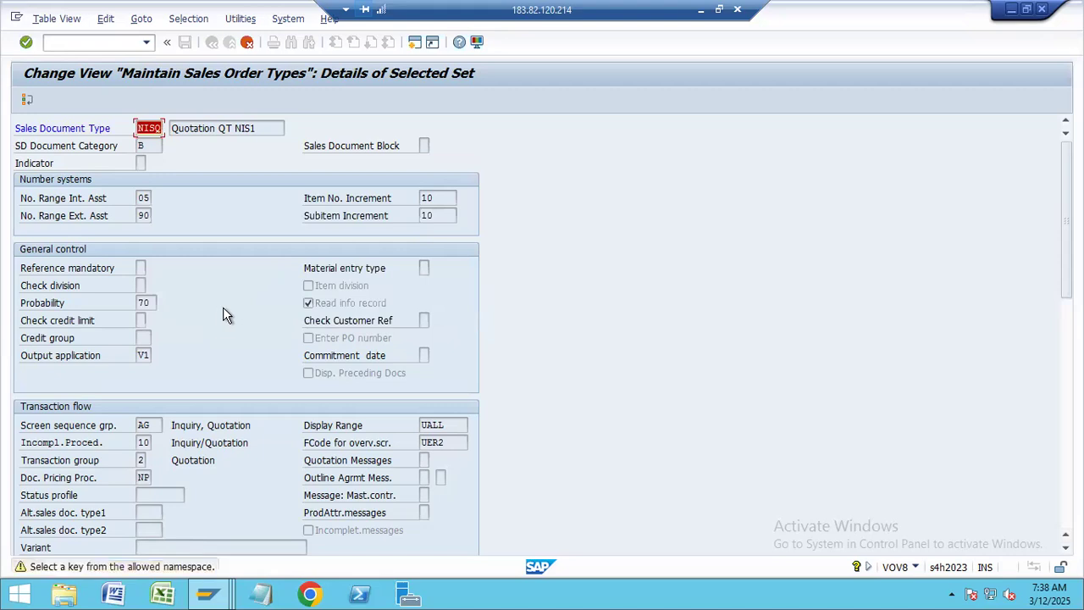
pyautogui.press('Return')
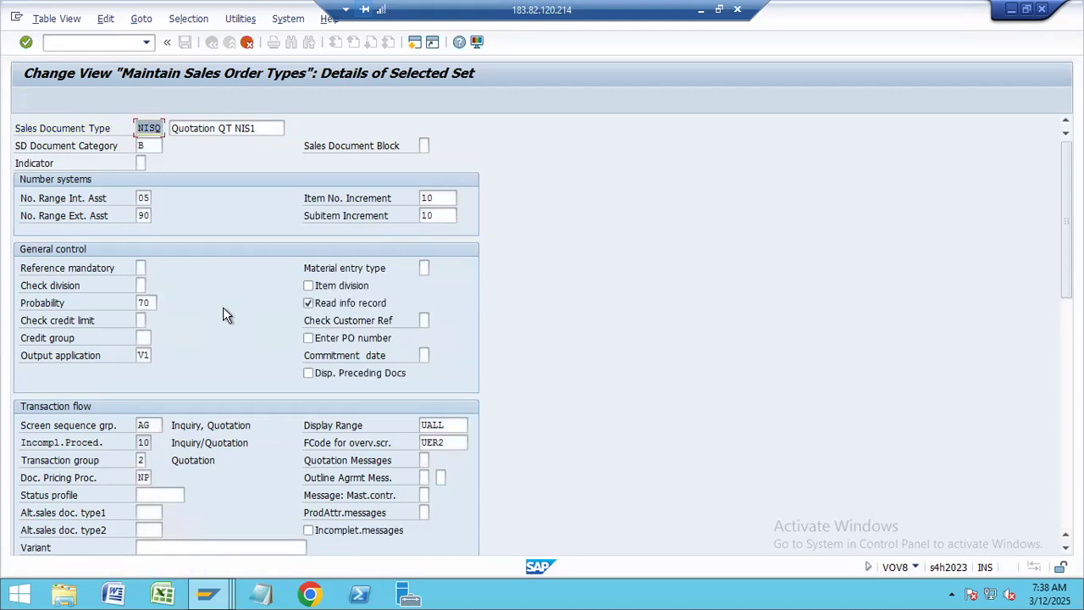
pyautogui.press('Return')
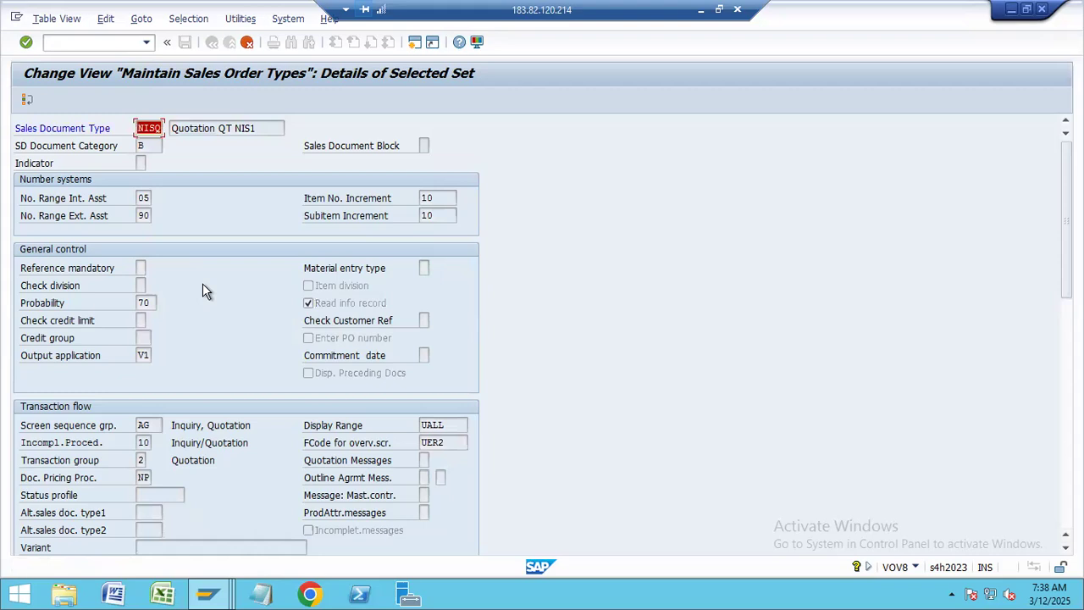
pyautogui.press('Return')
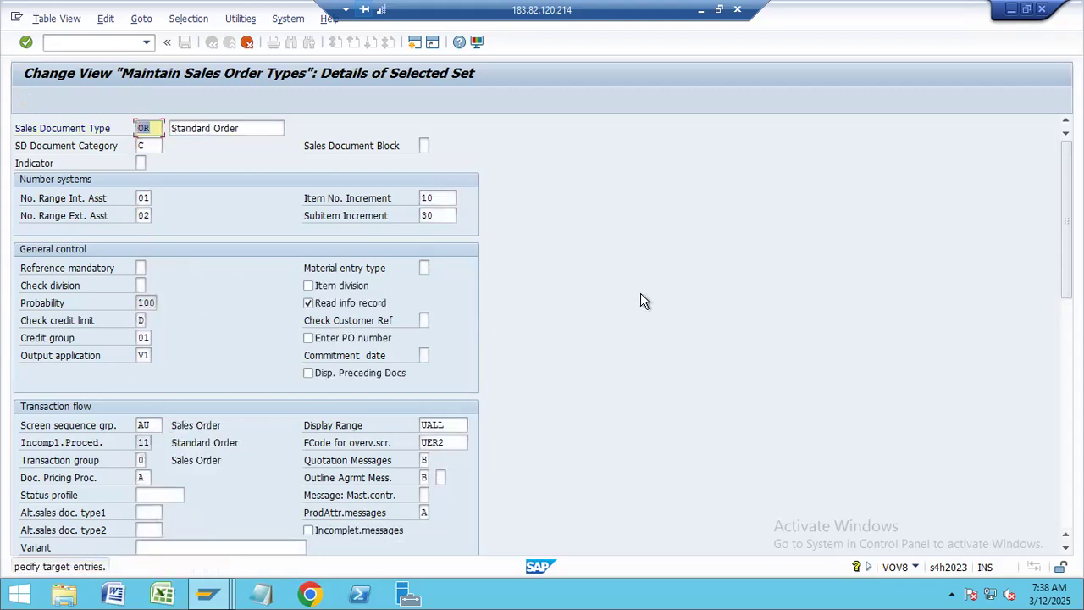
pyautogui.click(266, 128)
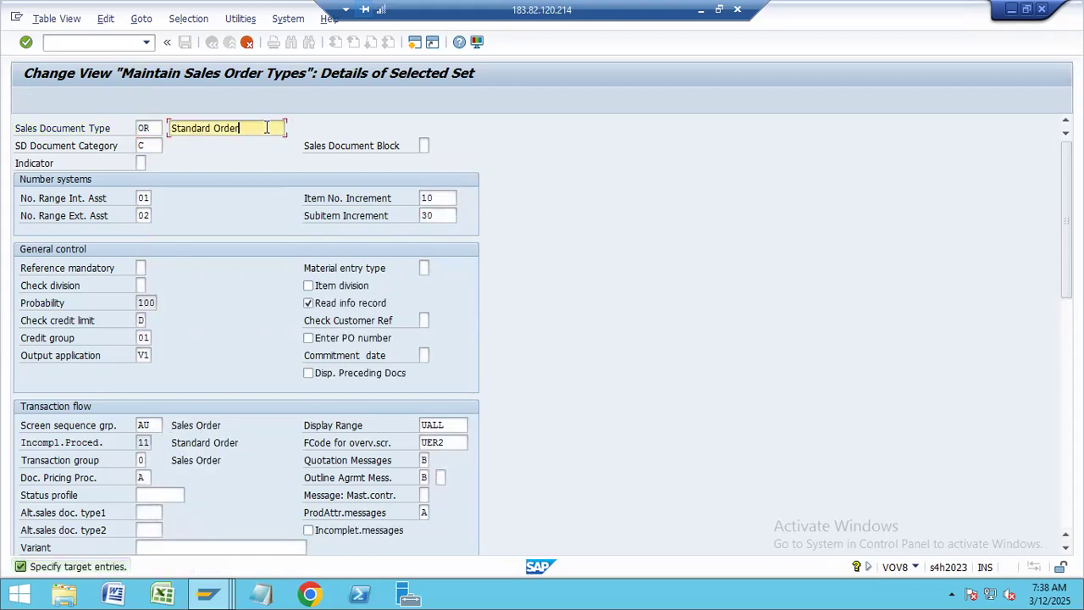
pyautogui.write('OR NE')
pyautogui.press('BackSpace')
pyautogui.write('NIS1')
pyautogui.press('BackSpace')
pyautogui.press('BackSpace')
pyautogui.press('BackSpace')
pyautogui.press('BackSpace')
pyautogui.press('BackSpace')
pyautogui.press('BackSpace')
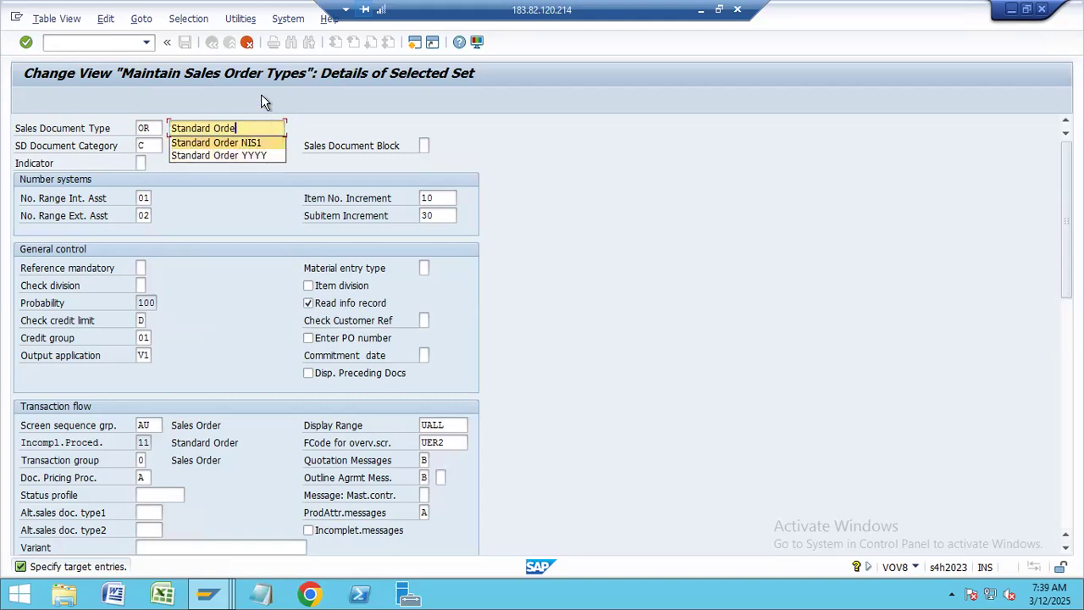
# Cancel the copy of type OR, discarding its changes, and save the new sales document types NIIN and NISQ
pyautogui.click(246, 44)
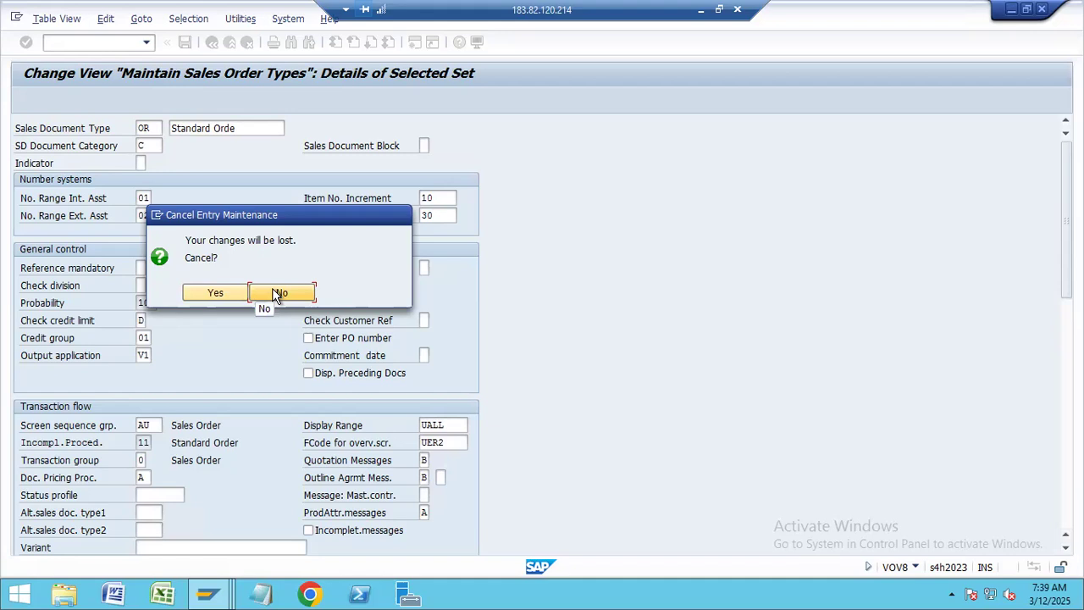
pyautogui.click(215, 292)
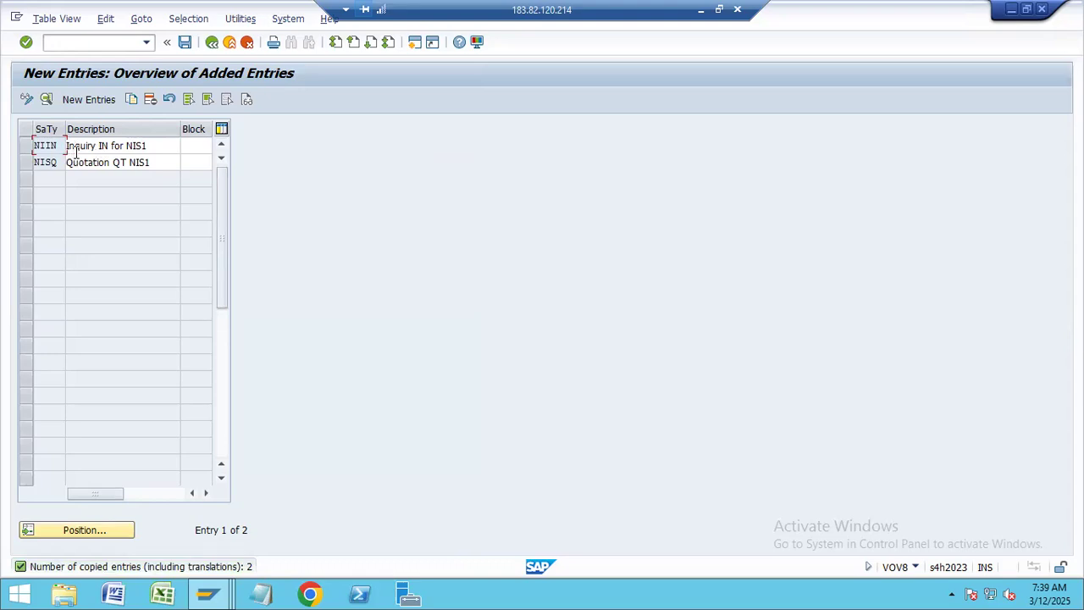
pyautogui.click(186, 43)
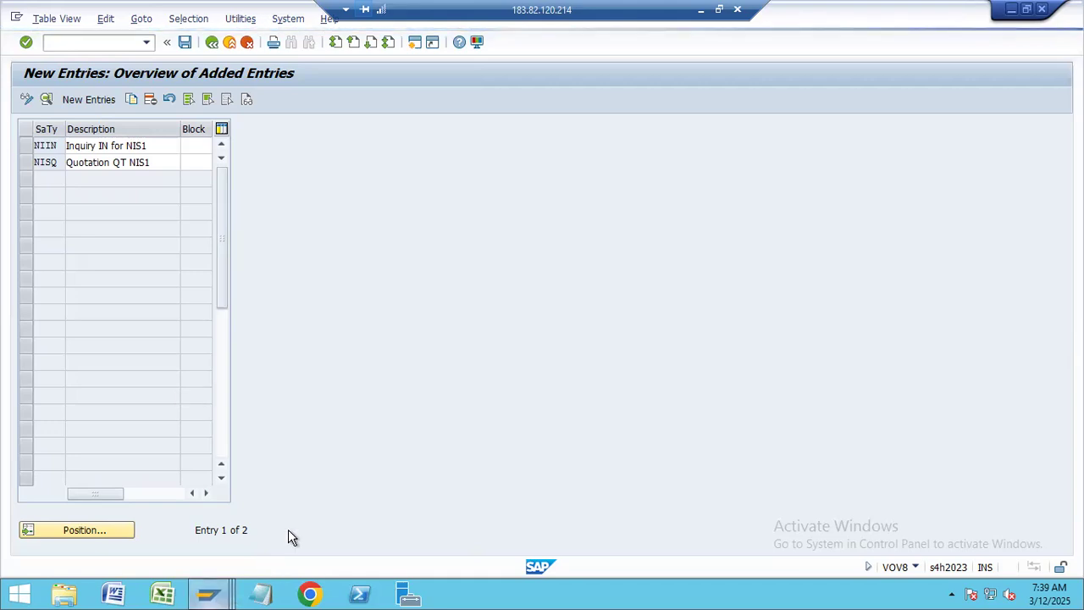
# View the pricing procedure determination entry for sales organization NISO in the other session and return to the sales order types session
pyautogui.moveTo(208, 593)
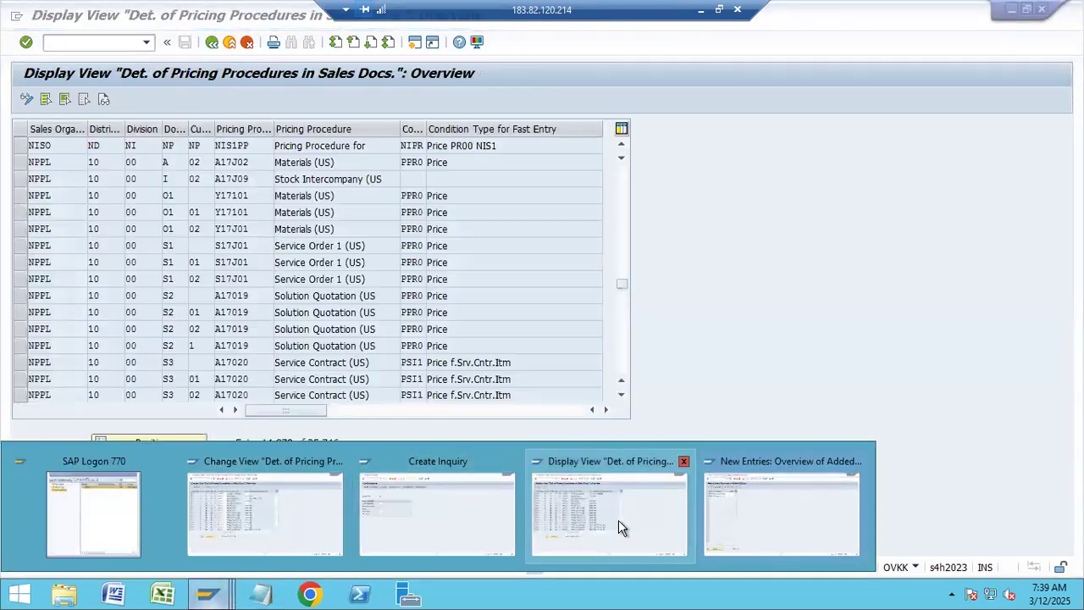
pyautogui.click(617, 521)
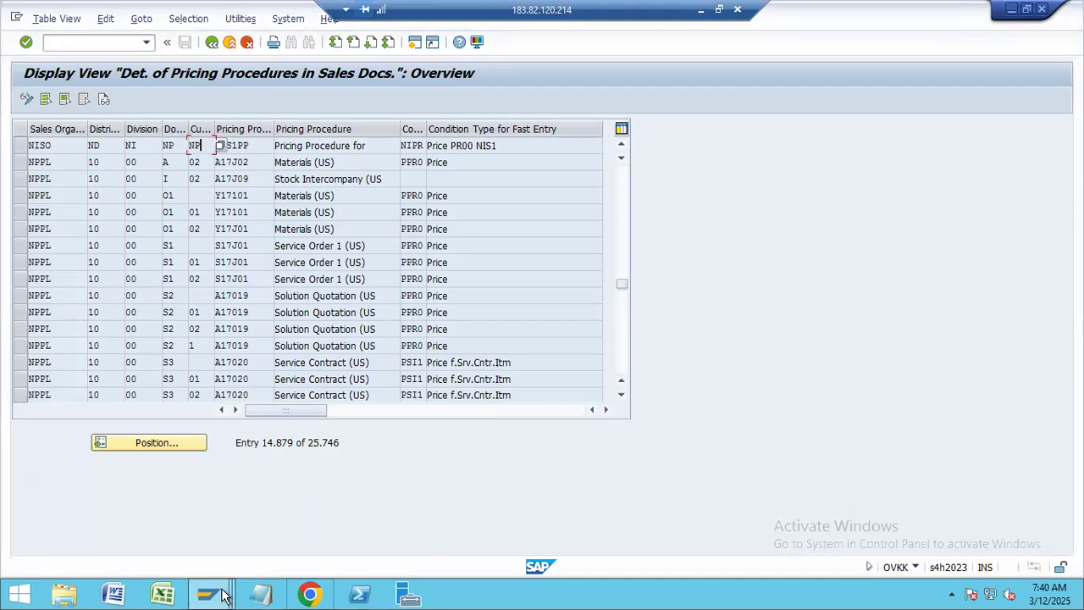
pyautogui.moveTo(222, 595)
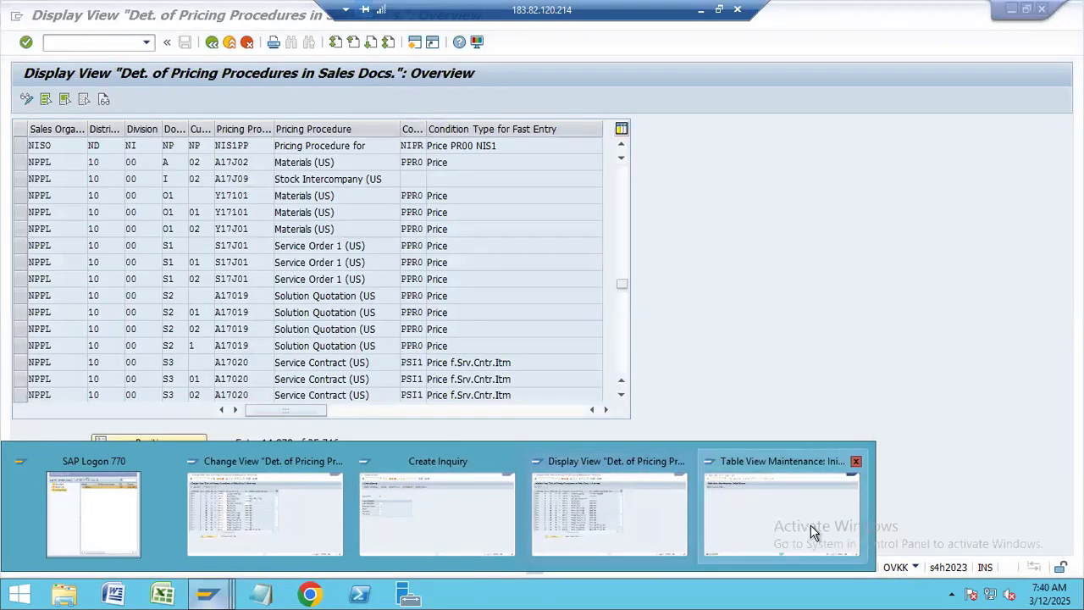
pyautogui.click(812, 532)
# Save the copied sales document types and go back to the customizing structure
pyautogui.click(145, 493)
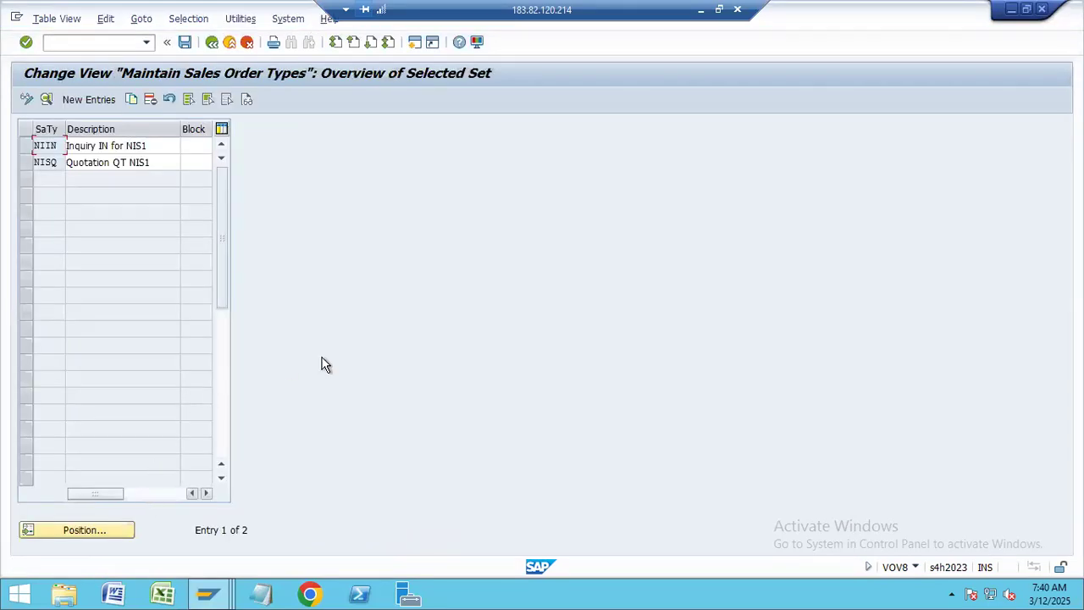
pyautogui.click(185, 42)
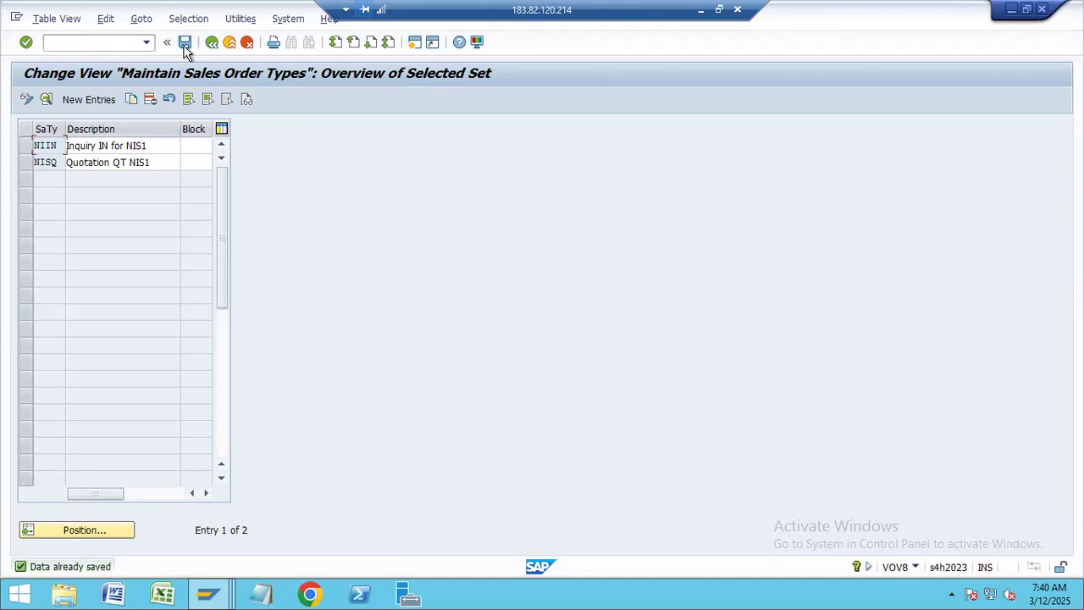
pyautogui.click(211, 42)
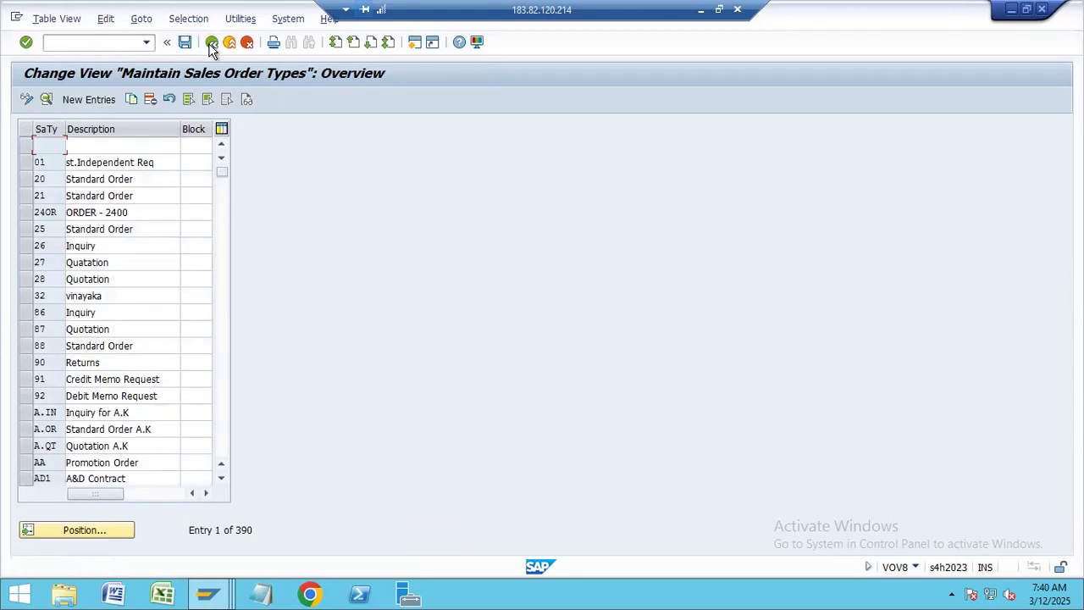
pyautogui.click(212, 42)
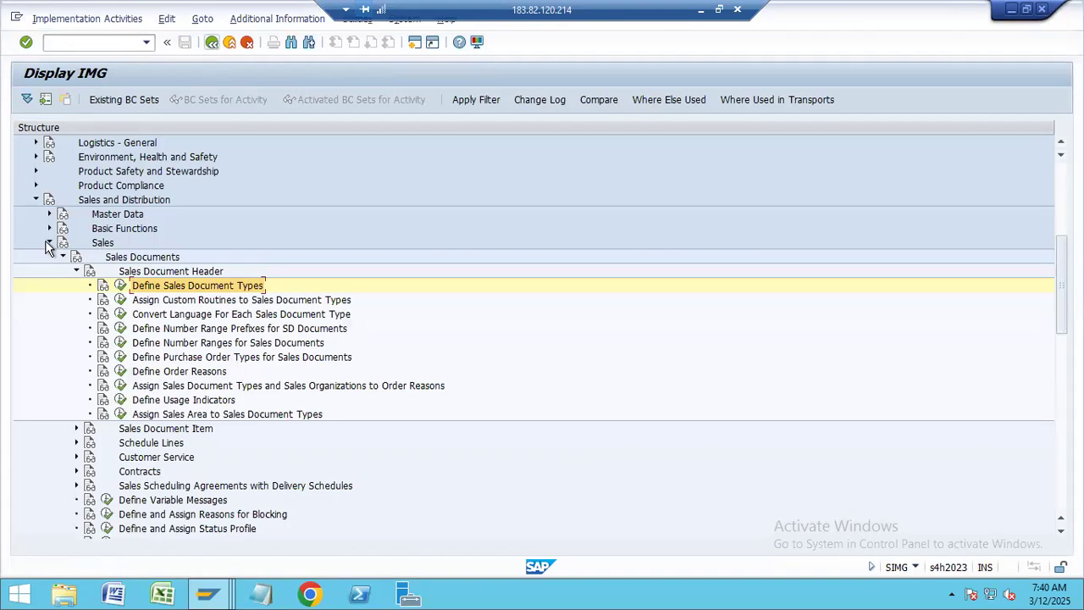
# Leave the pricing procedure determination views and open the activity Assign Document Pricing Procedures to Order Types
pyautogui.moveTo(207, 596)
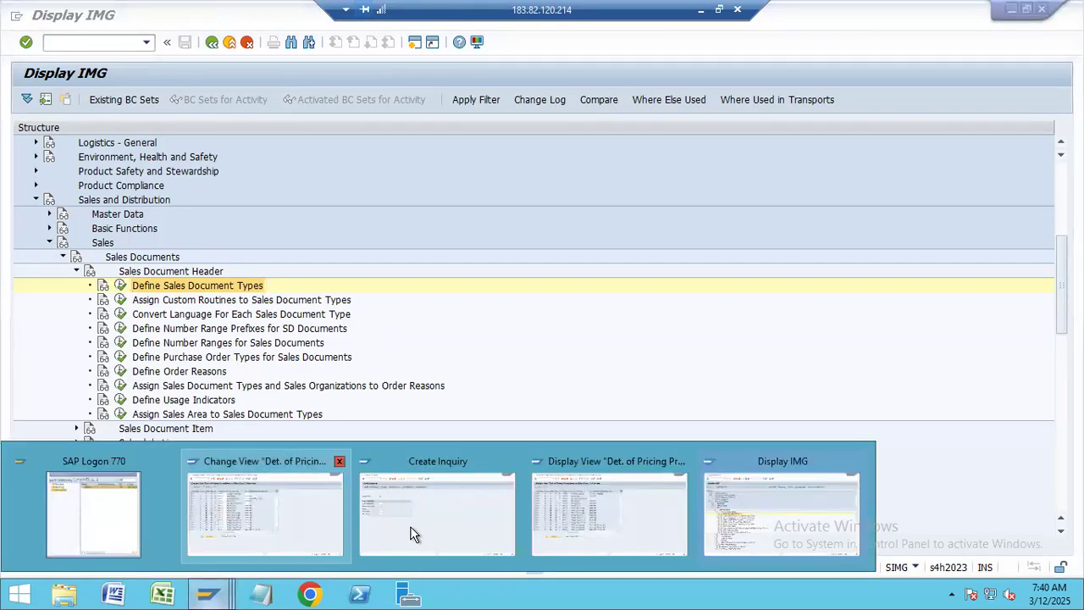
pyautogui.moveTo(415, 532)
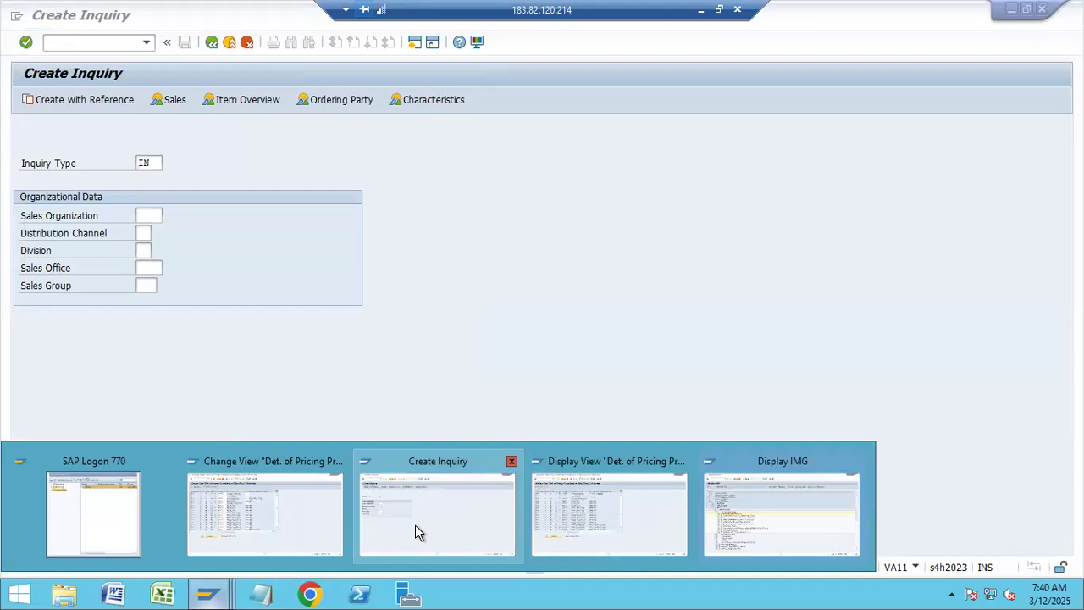
pyautogui.click(253, 519)
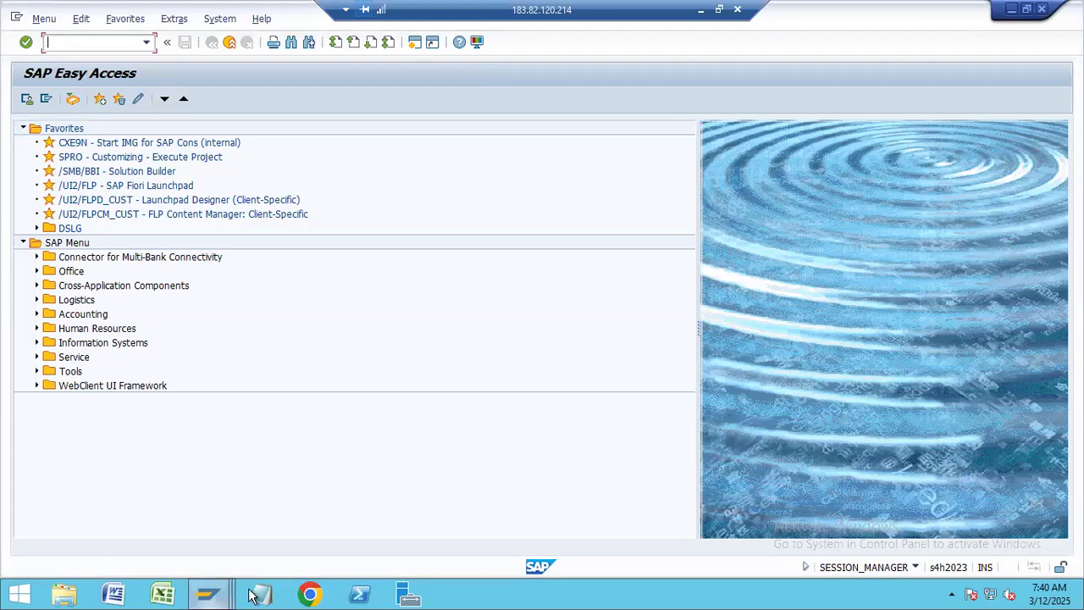
pyautogui.moveTo(212, 595)
pyautogui.moveTo(651, 542)
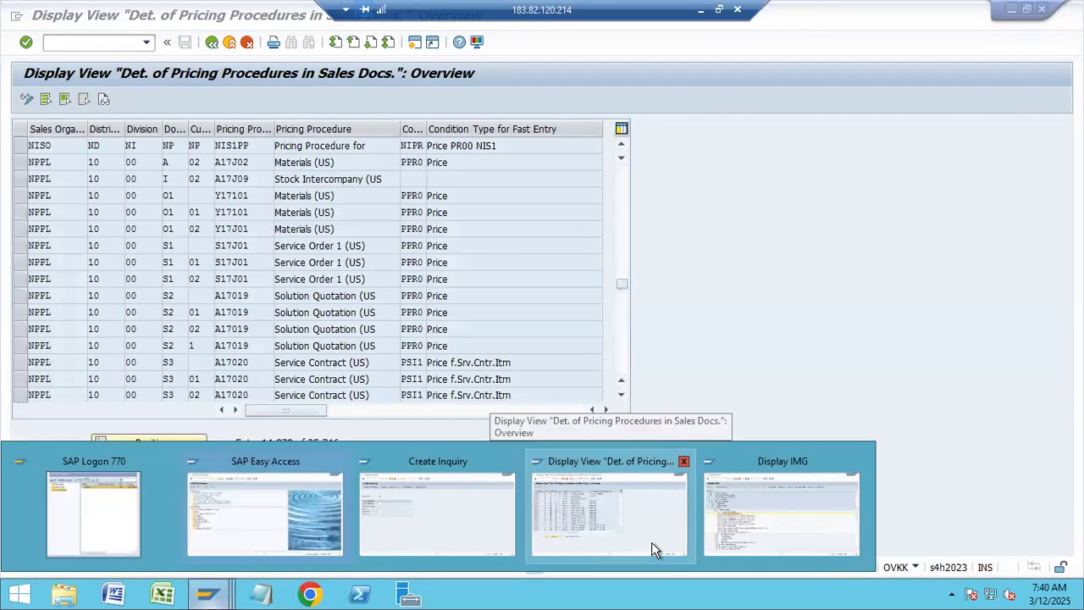
pyautogui.click(652, 542)
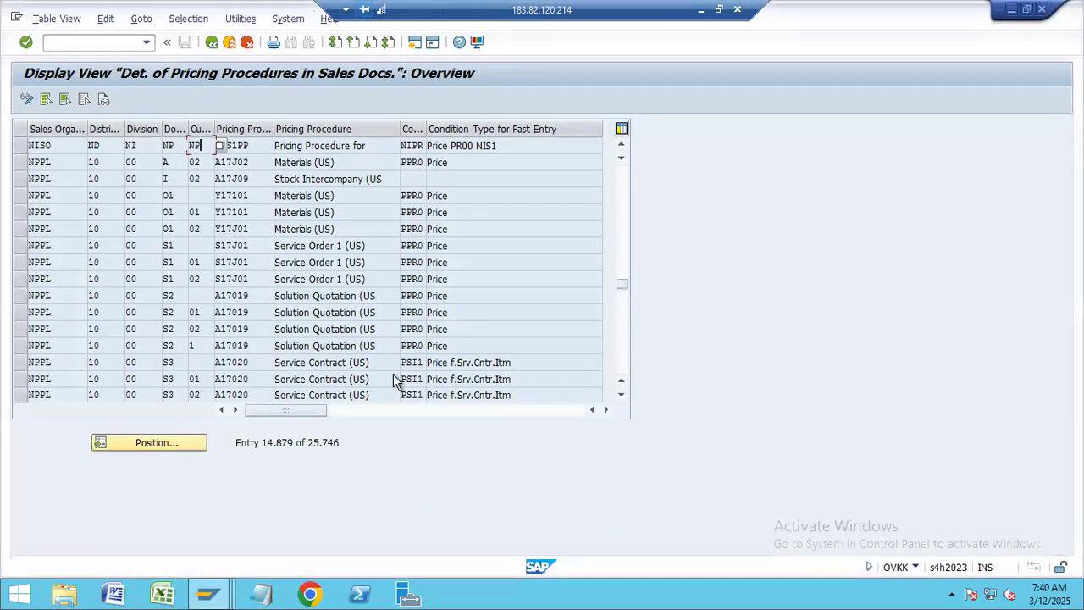
pyautogui.press('F3')
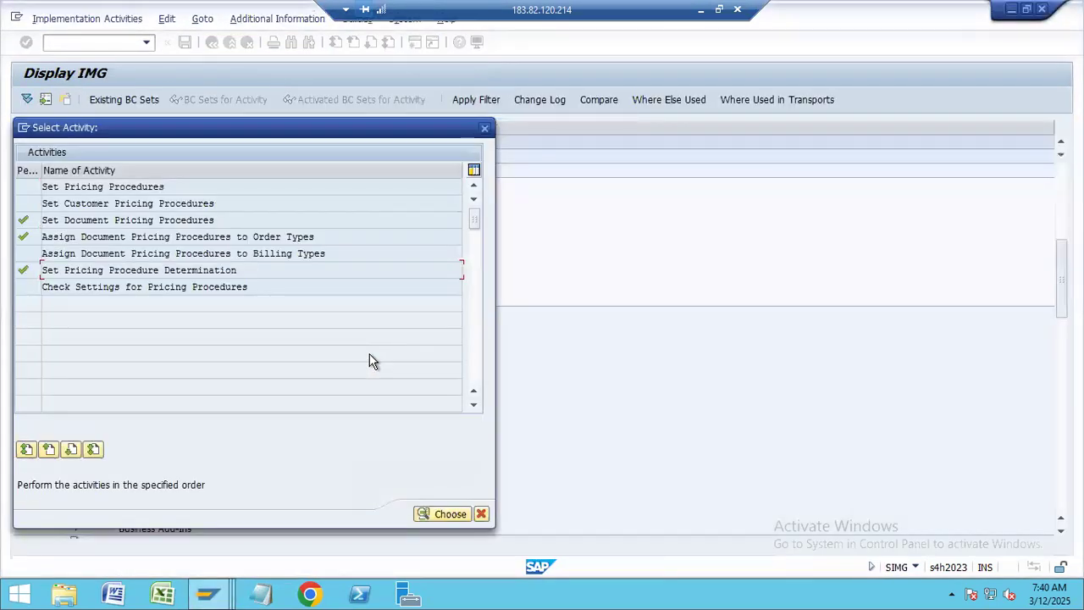
pyautogui.doubleClick(121, 238)
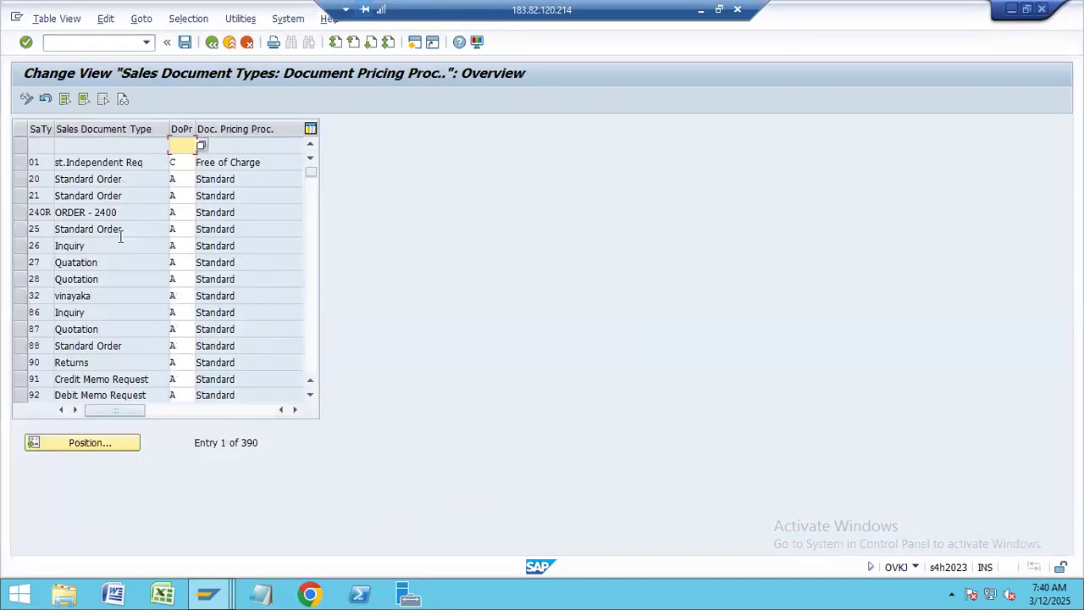
# Position the order type list at NI, check the document pricing procedures of NIIN, NISQ and NSOR, and return to the activity selection
pyautogui.click(90, 442)
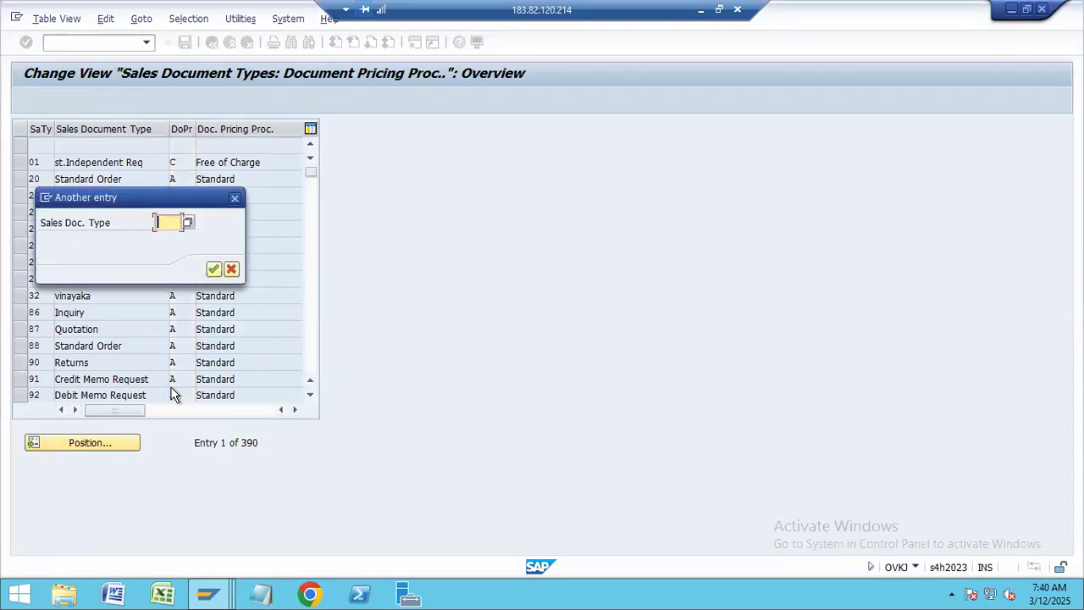
pyautogui.write('IN')
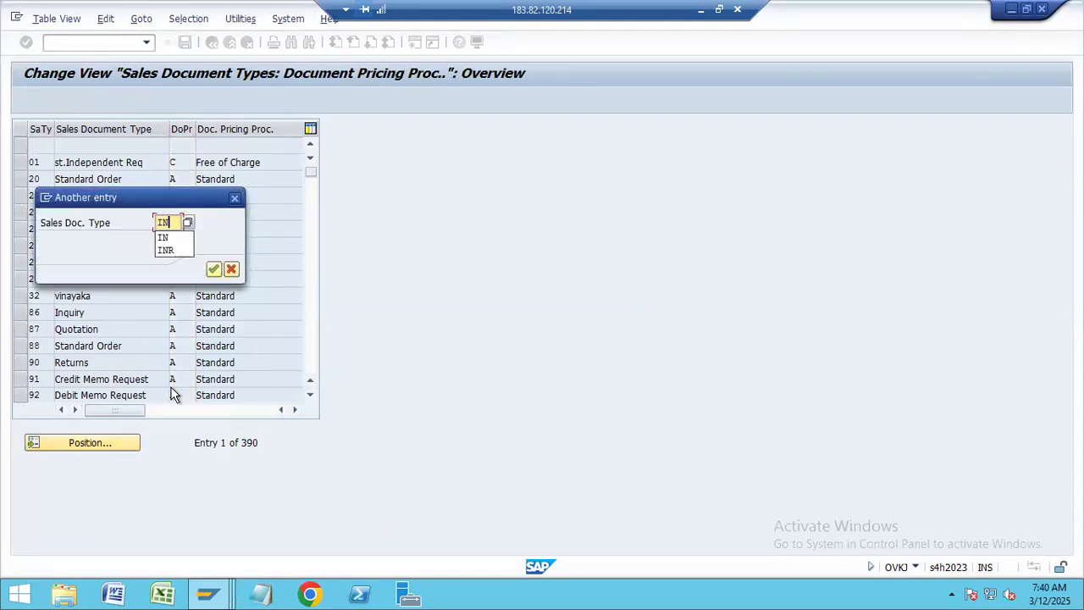
pyautogui.press('BackSpace')
pyautogui.press('BackSpace')
pyautogui.write('NI')
pyautogui.press('Return')
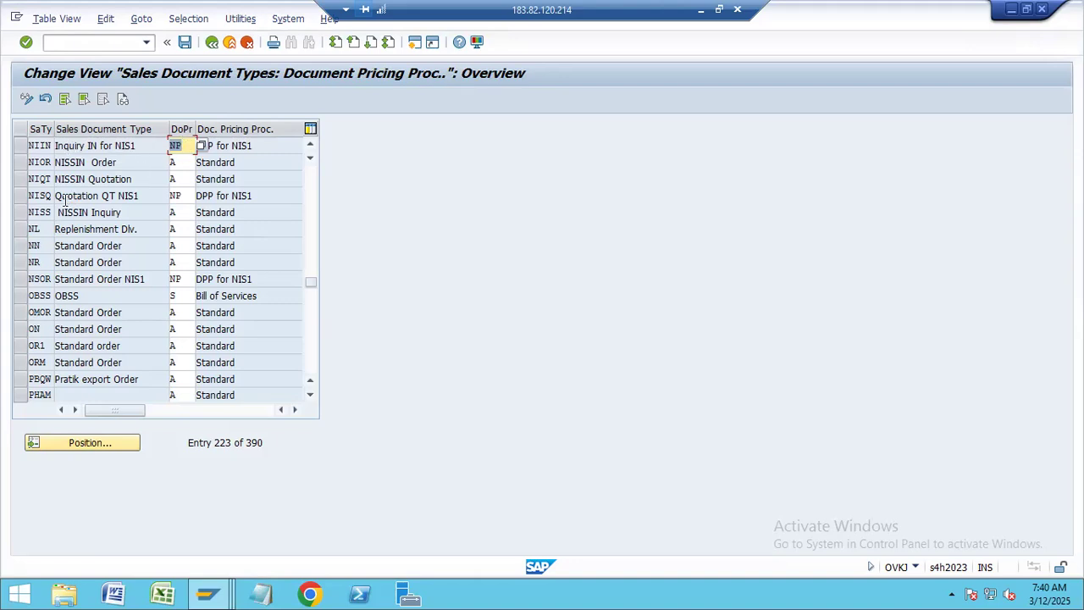
pyautogui.moveTo(55, 195); pyautogui.dragTo(193, 193)
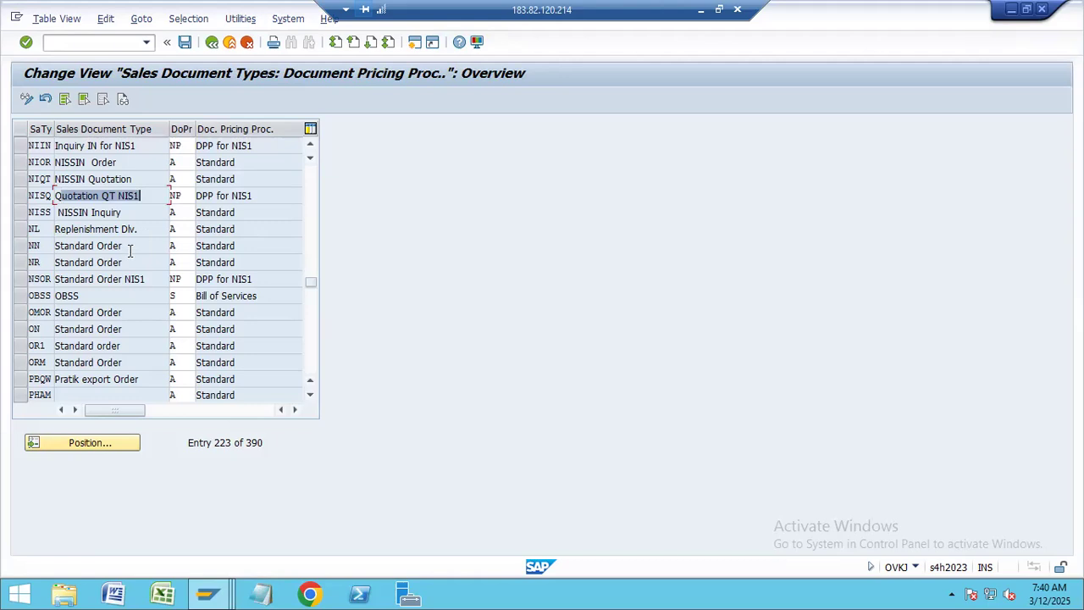
pyautogui.doubleClick(175, 279)
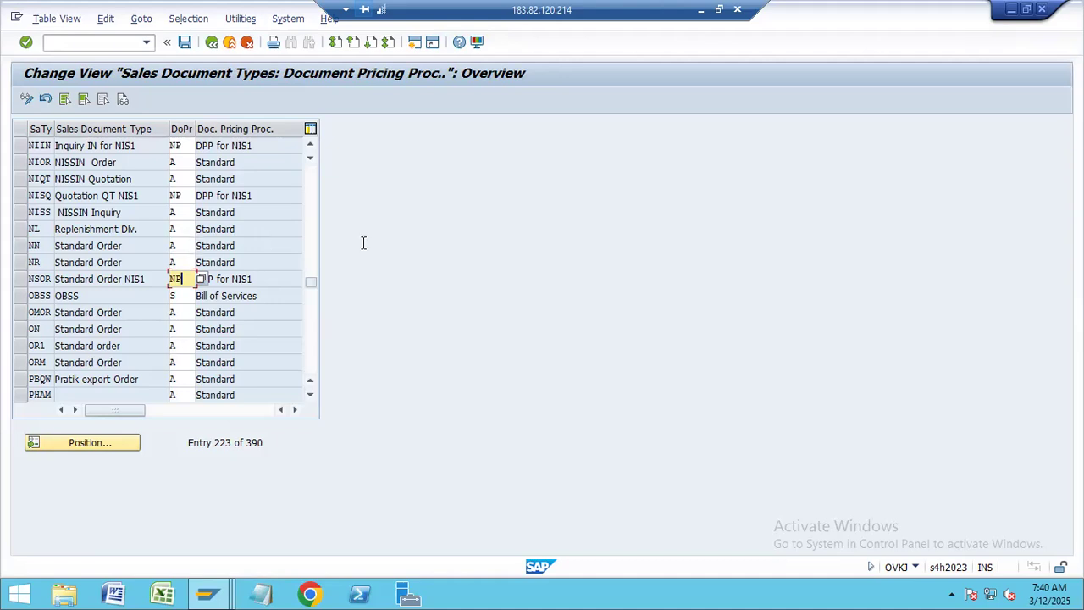
pyautogui.press('F3')
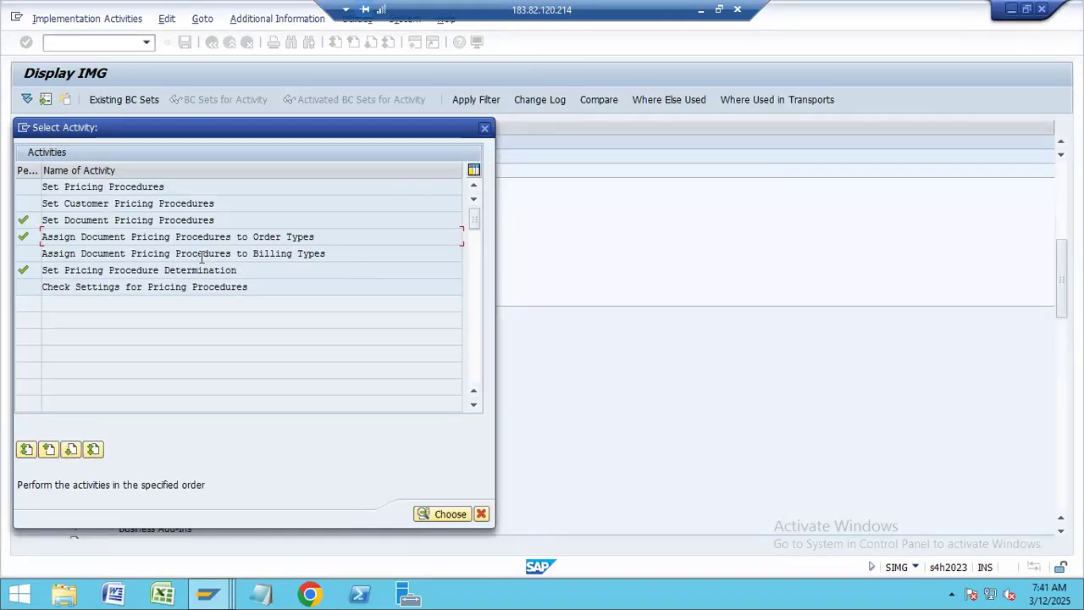
# Run the customizing check for pricing procedure NIS1PP and return to the activity selection
pyautogui.doubleClick(188, 286)
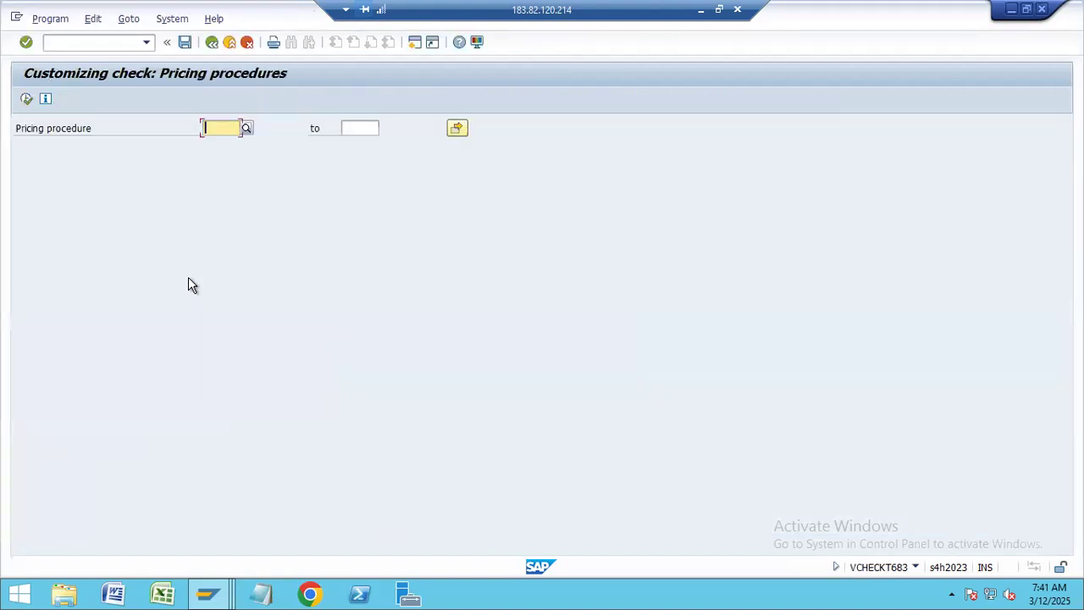
pyautogui.write('NIS1PP')
pyautogui.press('F8')
pyautogui.press('Return')
pyautogui.press('Escape')
pyautogui.press('Escape')
pyautogui.press('Escape')
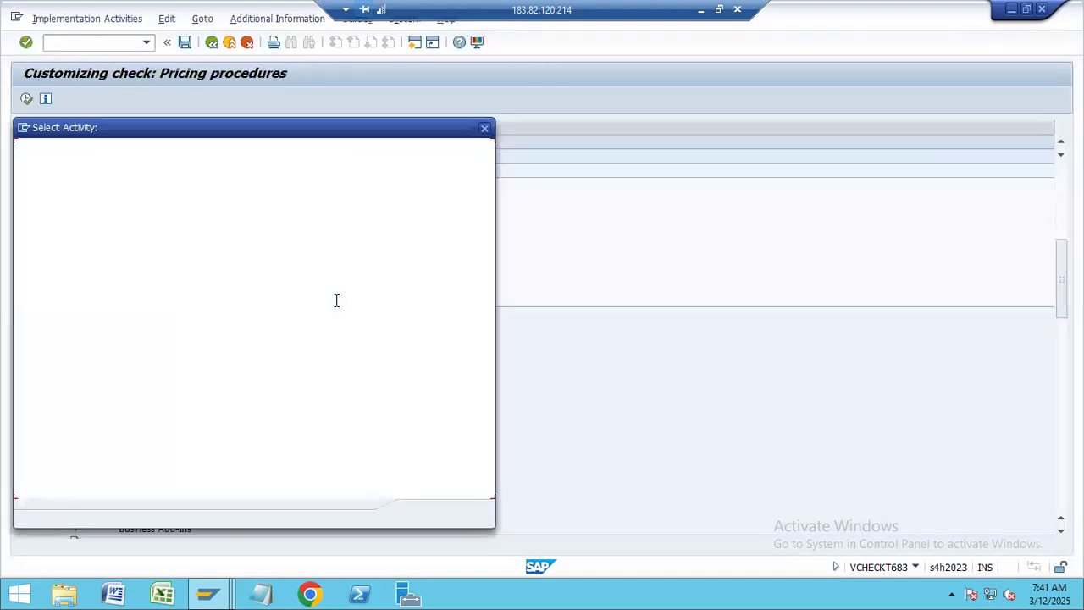
# Switch to the Create Inquiry session and set the inquiry type to NIIN
pyautogui.click(229, 596)
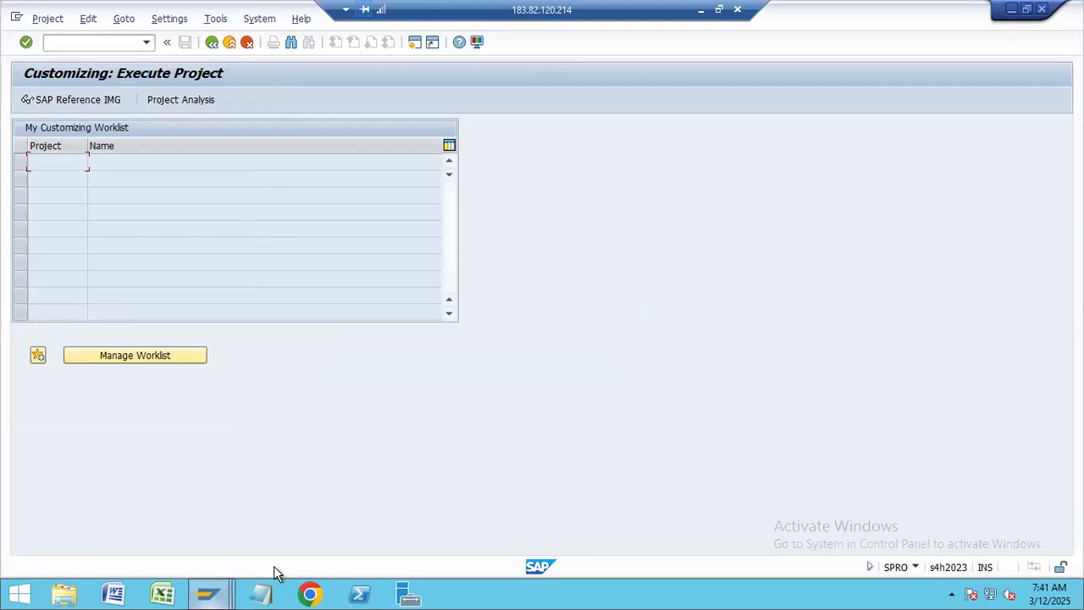
pyautogui.click(366, 506)
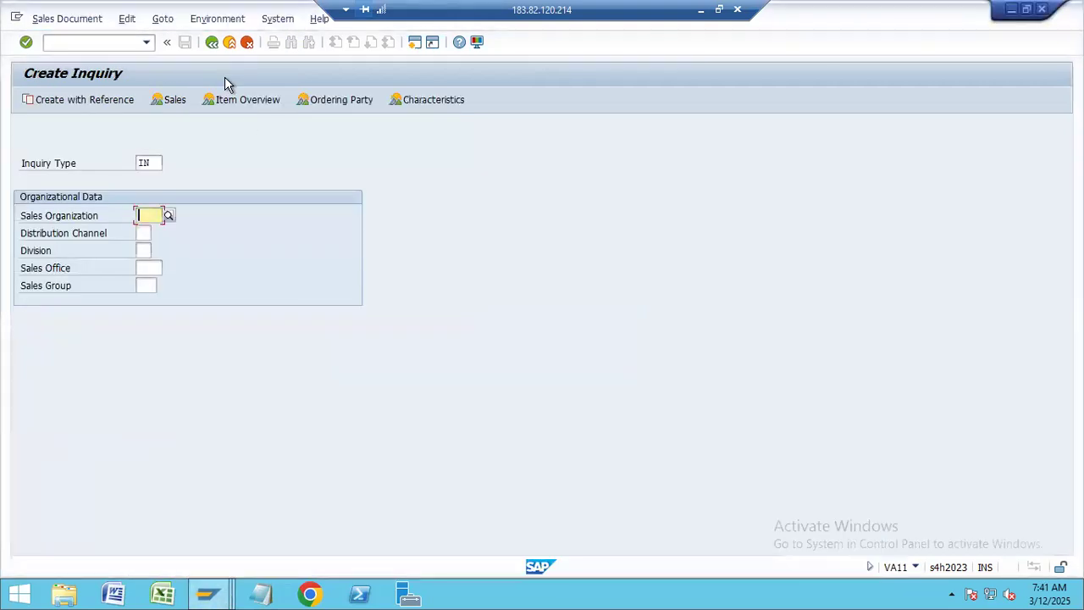
pyautogui.click(157, 161)
pyautogui.press('BackSpace')
pyautogui.press('BackSpace')
pyautogui.write('NI')
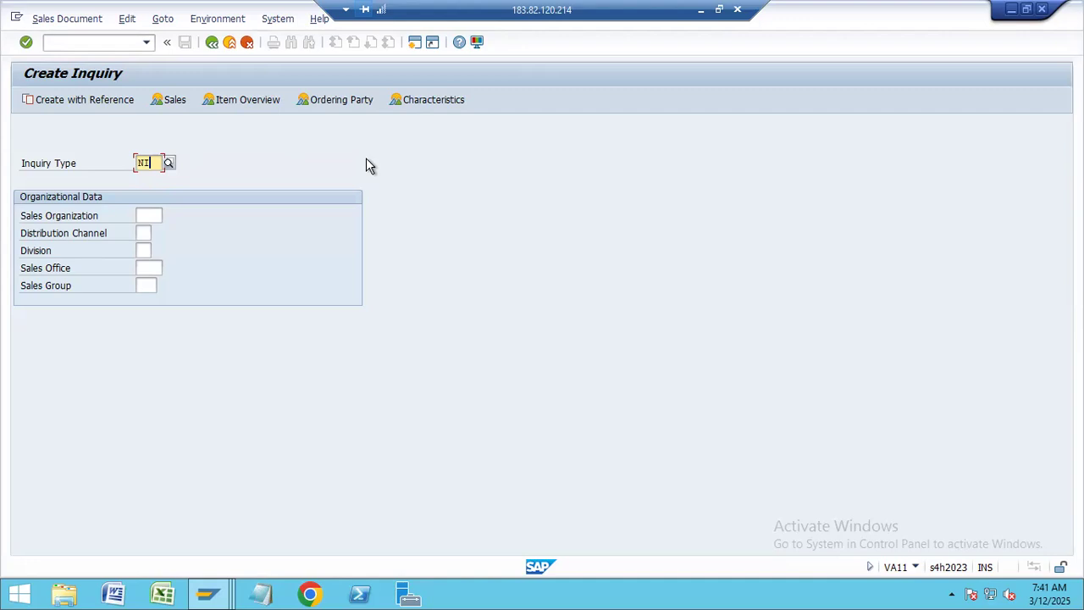
pyautogui.write('IN')
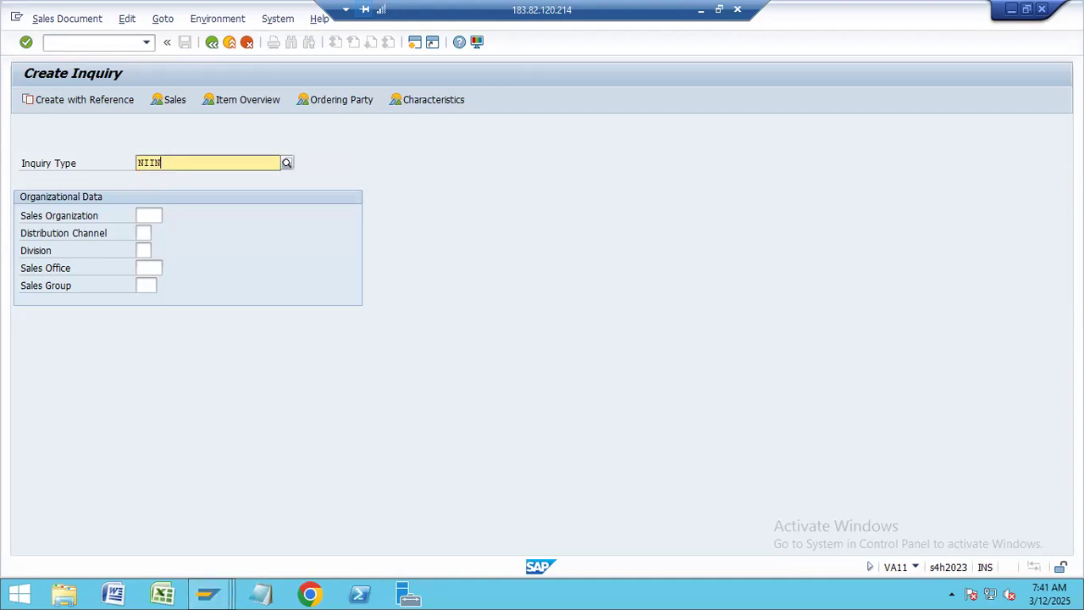
pyautogui.click(366, 159)
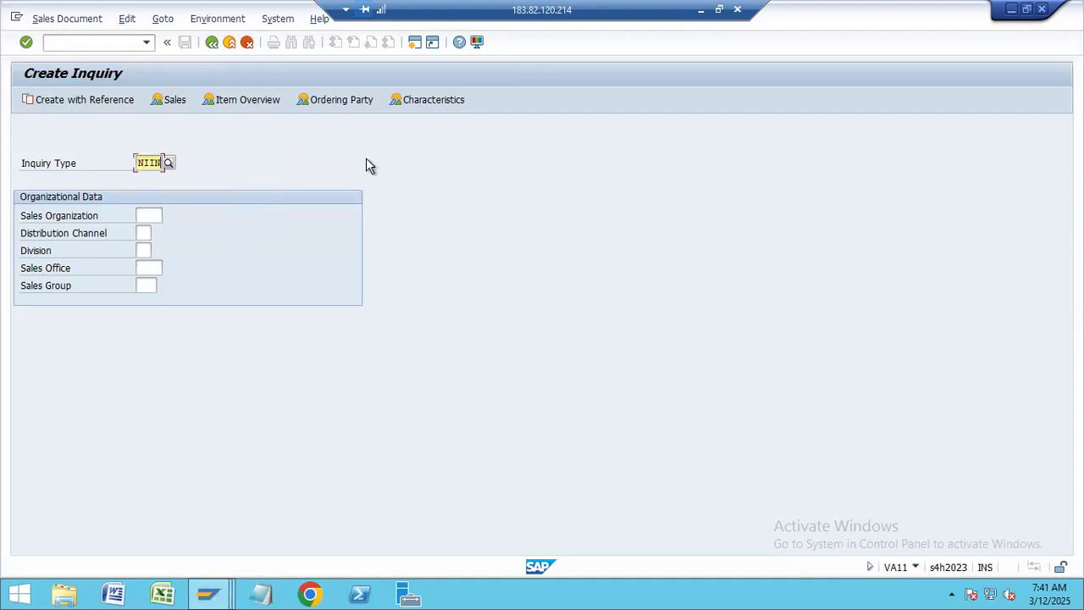
# Set the inquiry's sales organization to NISO and its distribution channel to ND
pyautogui.click(155, 217)
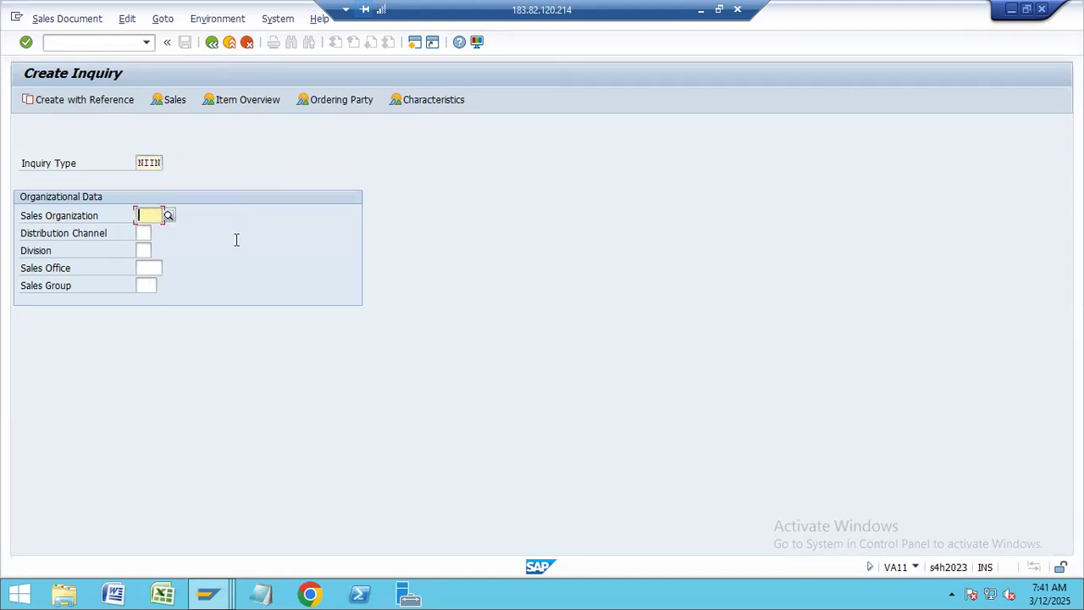
pyautogui.write('NISO')
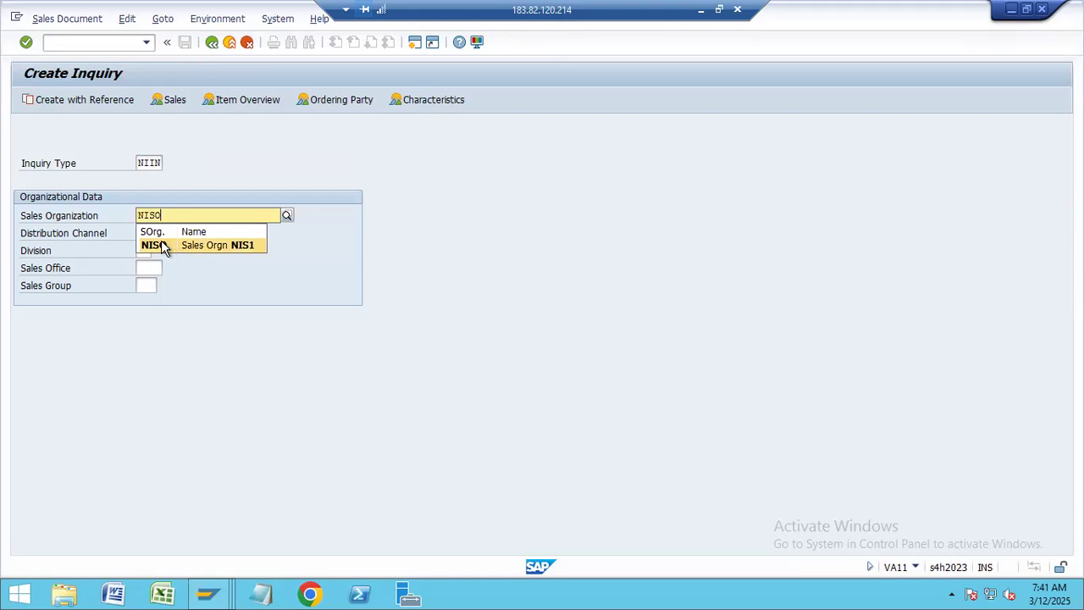
pyautogui.click(145, 243)
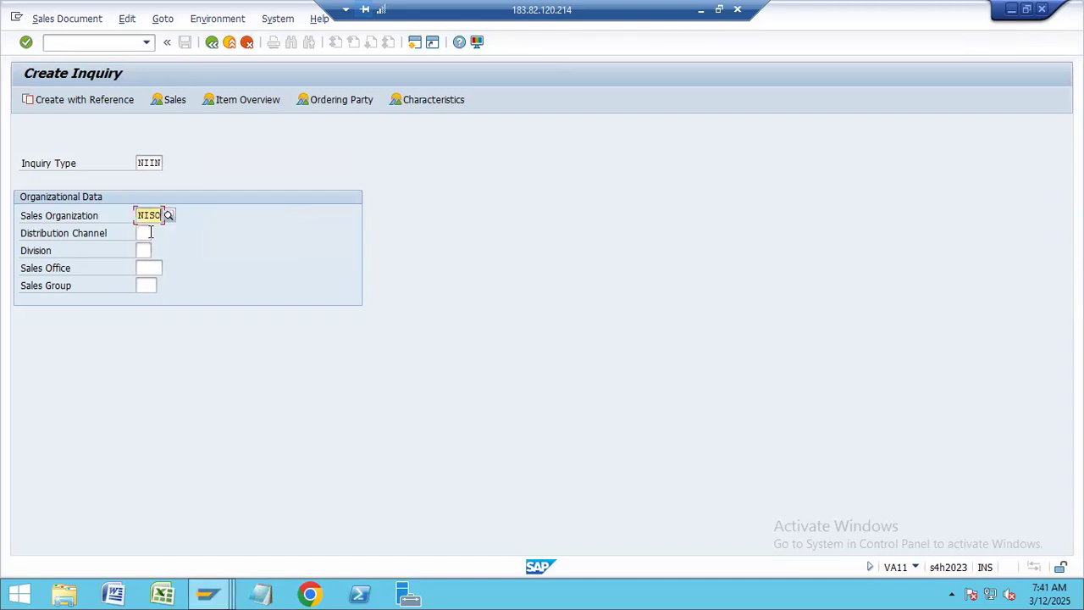
pyautogui.click(144, 235)
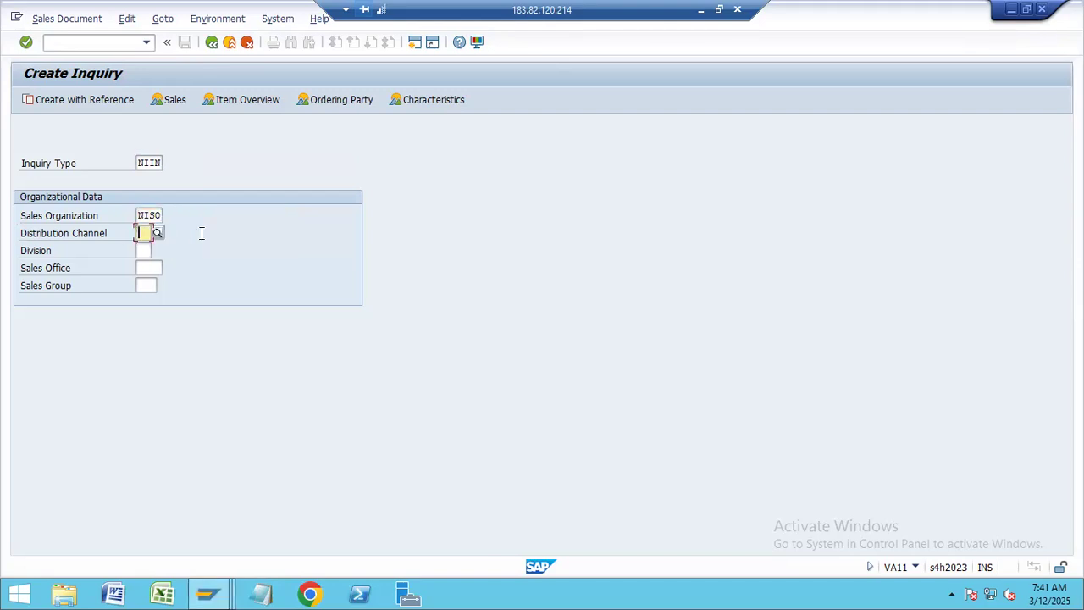
pyautogui.write('n')
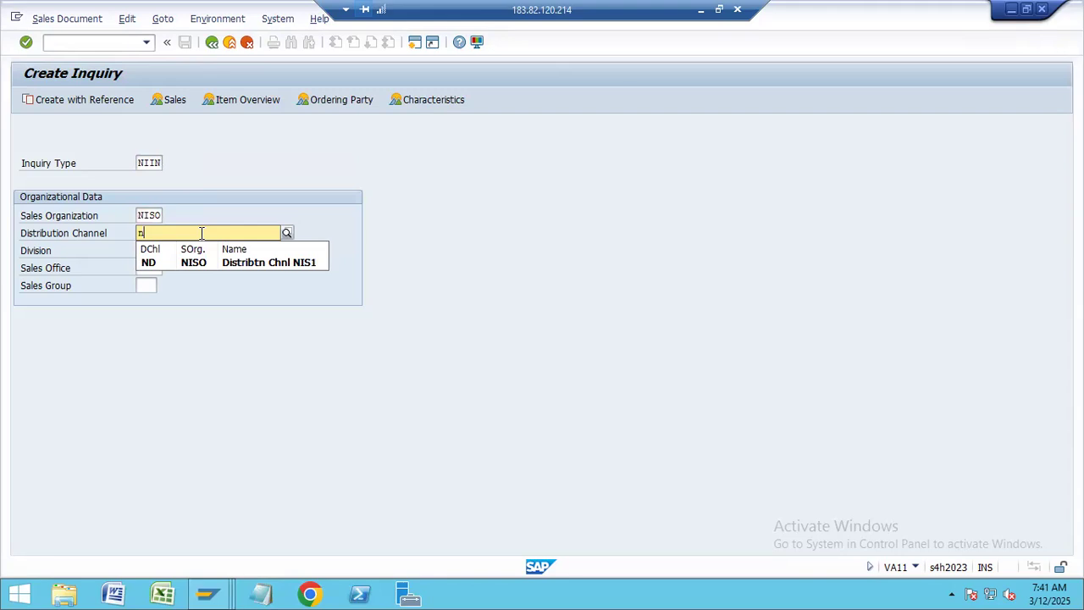
pyautogui.press('Down')
pyautogui.press('Tab')
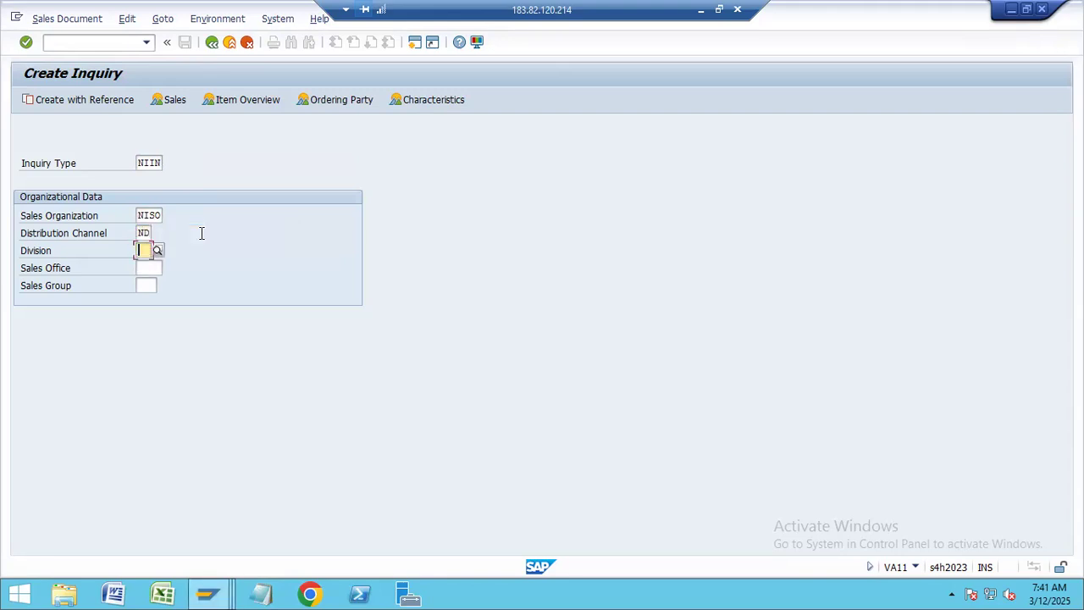
# Enter division NI, sales office NISO and sales group NIS, and continue to the inquiry overview
pyautogui.write('n')
pyautogui.press('Down')
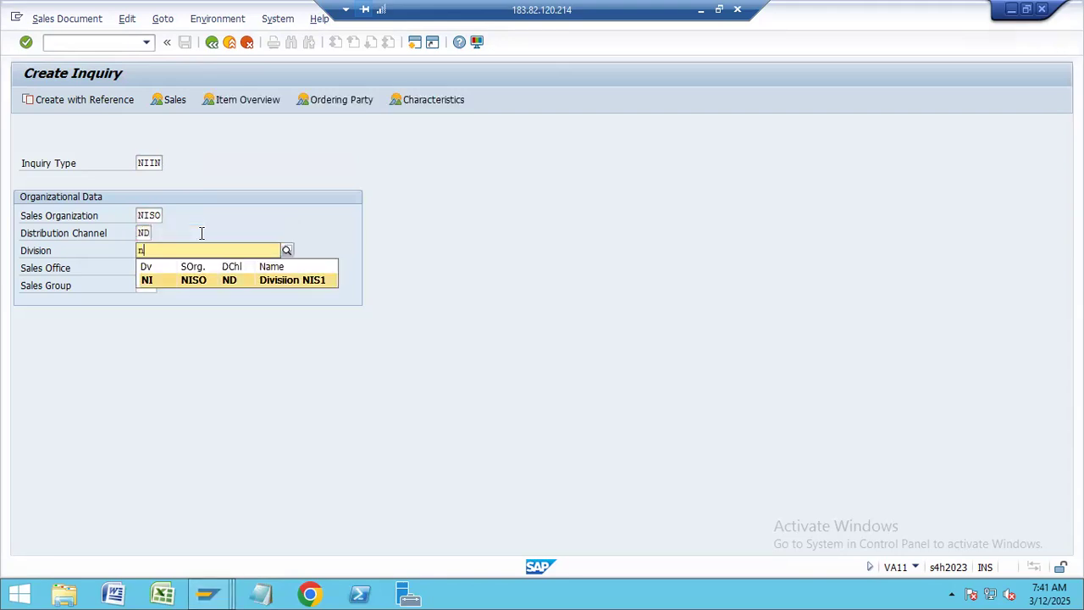
pyautogui.press('Tab')
pyautogui.write('ni')
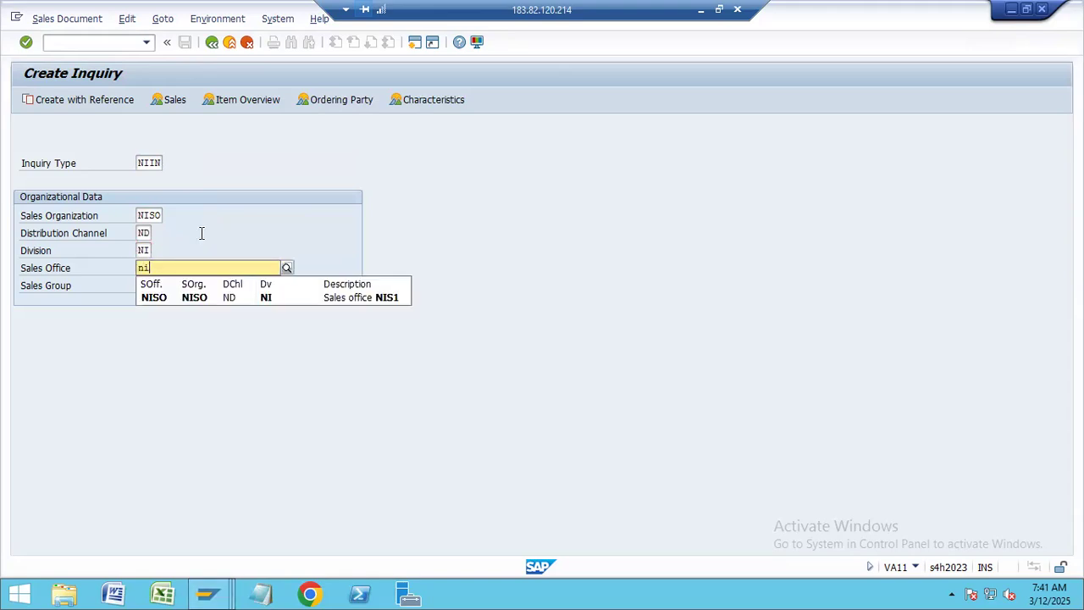
pyautogui.press('Down')
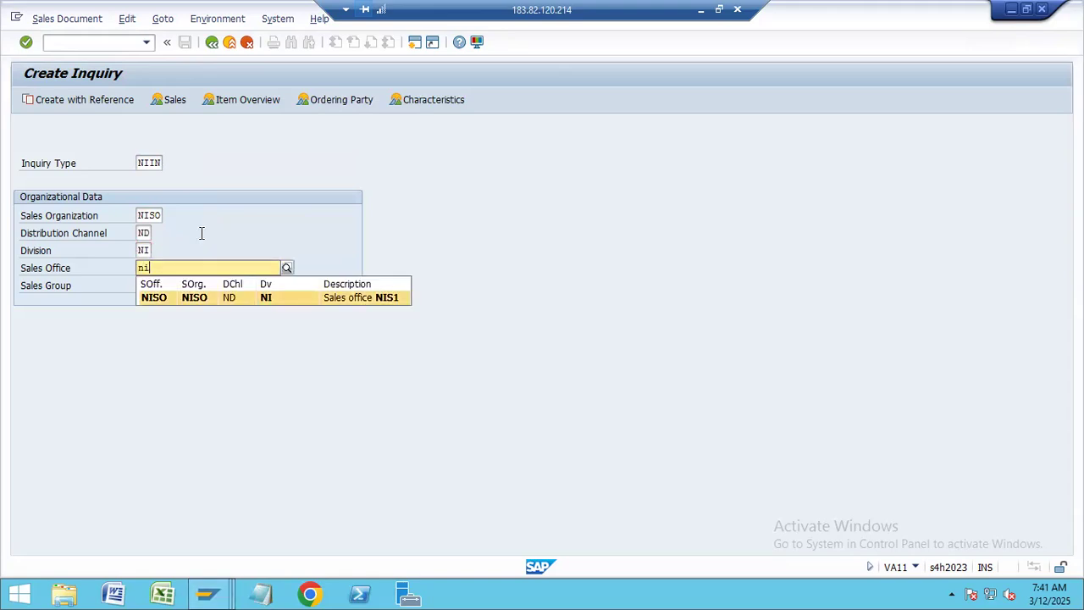
pyautogui.press('Tab')
pyautogui.write('n')
pyautogui.press('Down')
pyautogui.press('Return')
pyautogui.press('Return')
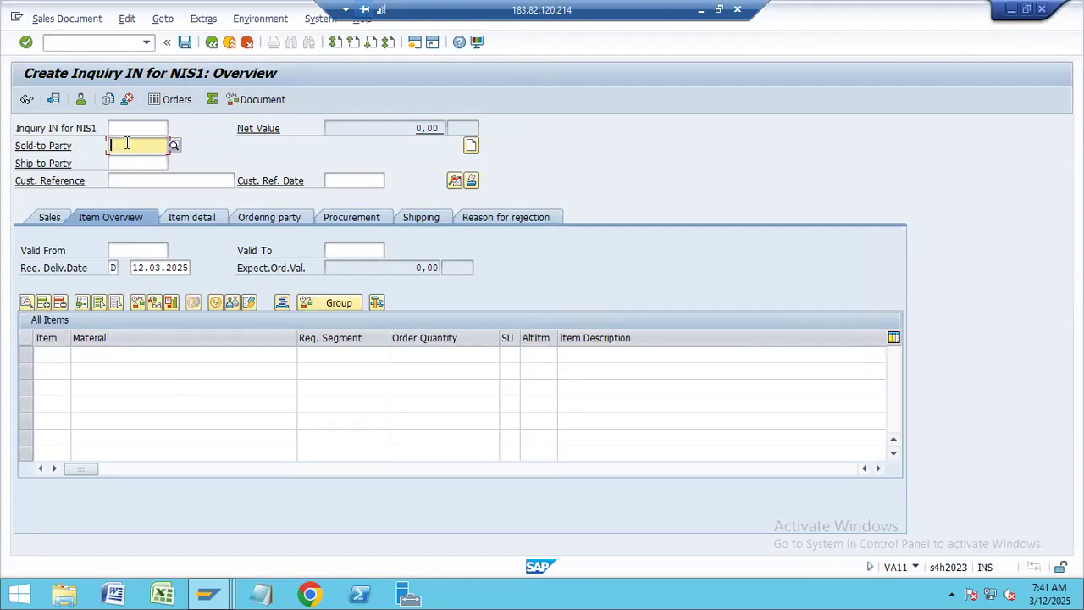
# Open the sold-to party search by sales group and restrict it to sales organization NISO
pyautogui.press('F4')
pyautogui.press('Return')
pyautogui.write('.')
pyautogui.press('Return')
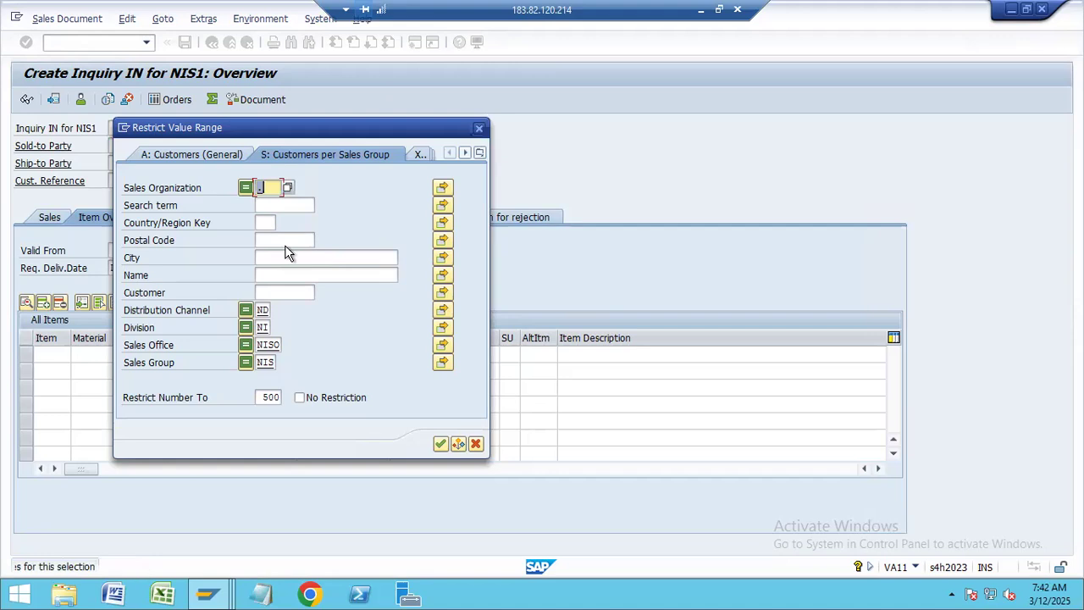
pyautogui.press('BackSpace')
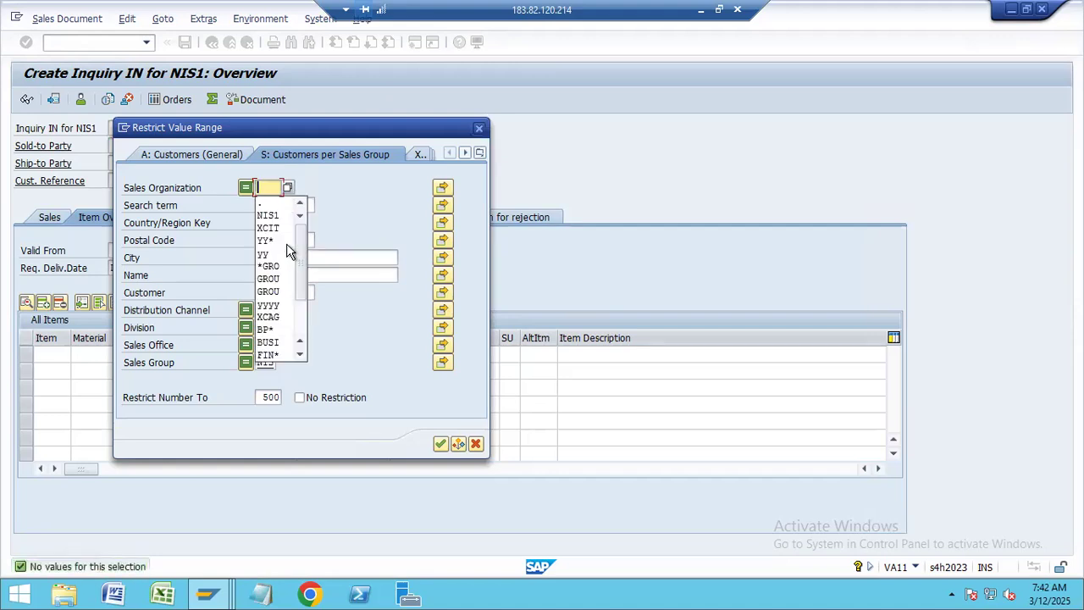
pyautogui.write('niso')
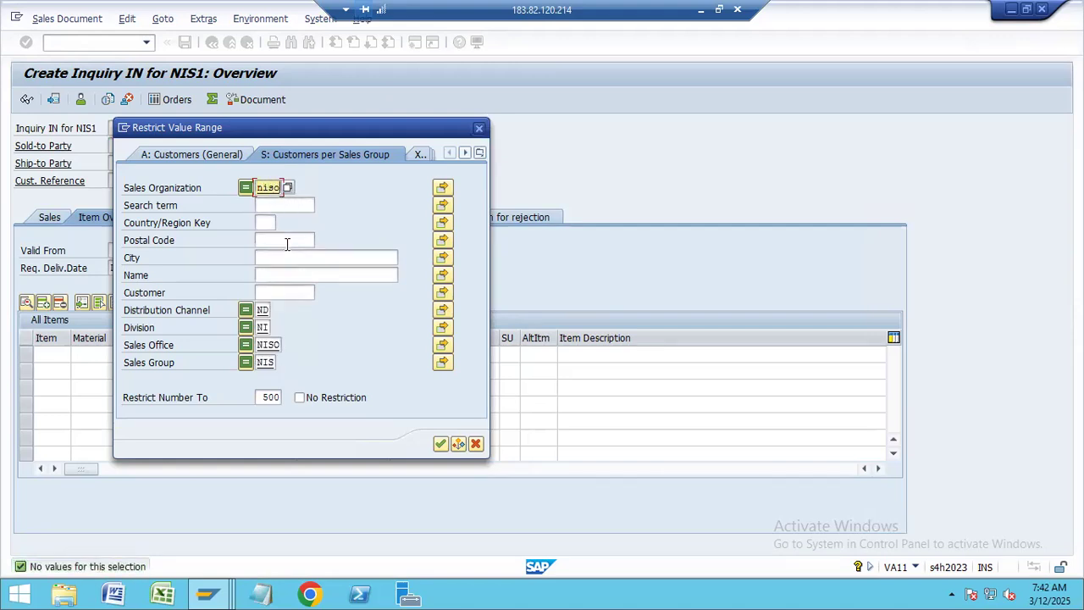
# Remove the sales office and sales group restrictions, run the customer search and choose NIS1 TCS CUSTOMER as sold-to party
pyautogui.click(275, 345)
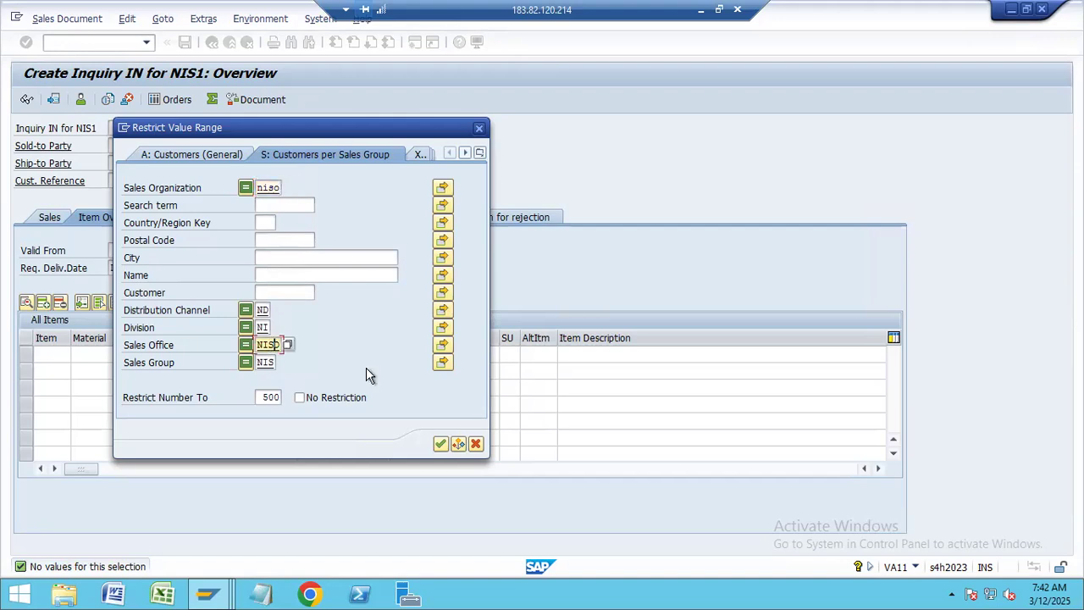
pyautogui.press('BackSpace')
pyautogui.press('BackSpace')
pyautogui.press('BackSpace')
pyautogui.press('BackSpace')
pyautogui.press('Tab')
pyautogui.press('Tab')
pyautogui.press('BackSpace')
pyautogui.press('BackSpace')
pyautogui.press('BackSpace')
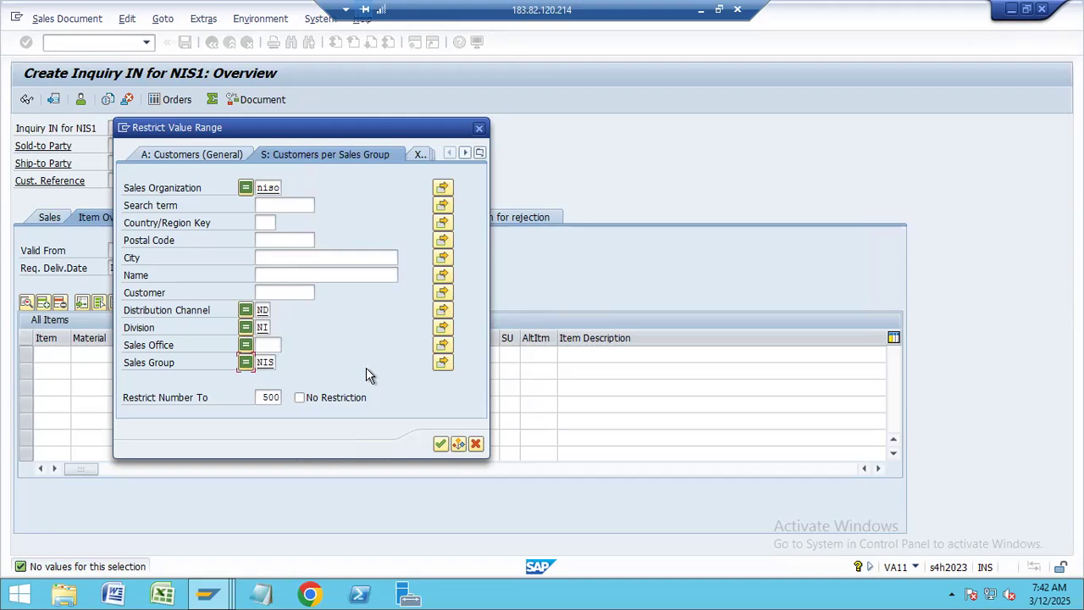
pyautogui.press('Return')
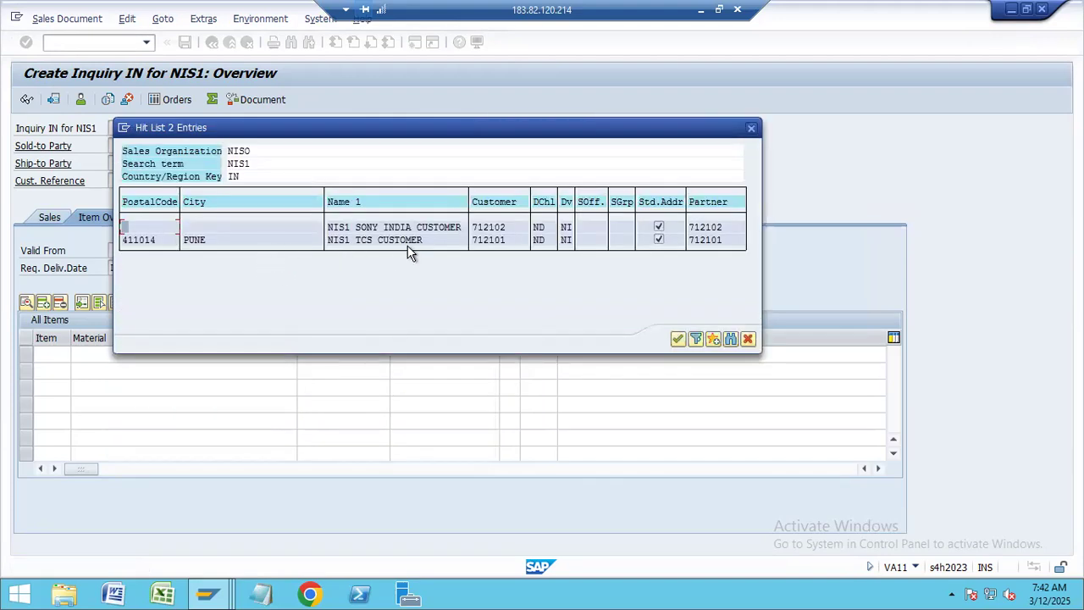
pyautogui.doubleClick(360, 242)
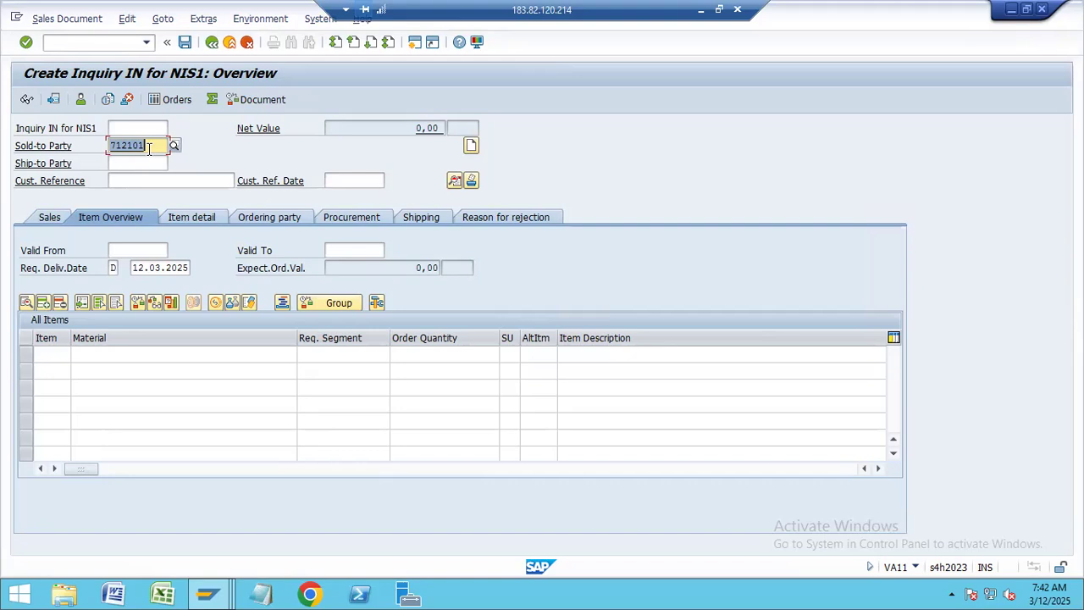
# Add material NIS1-CYCLE with an order quantity of 10 as the first inquiry item
pyautogui.click(140, 356)
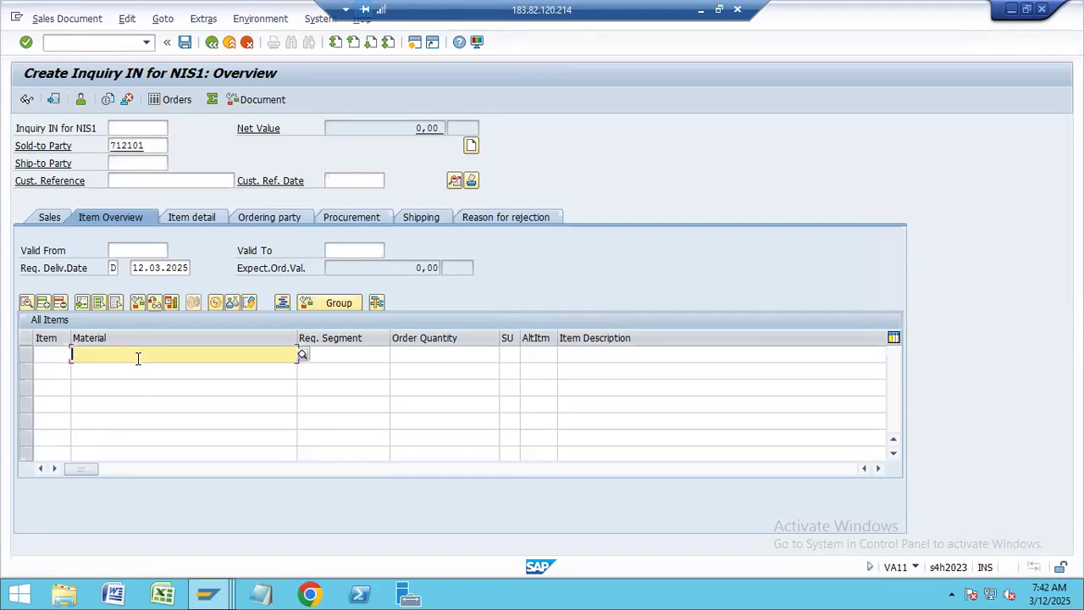
pyautogui.write('ni')
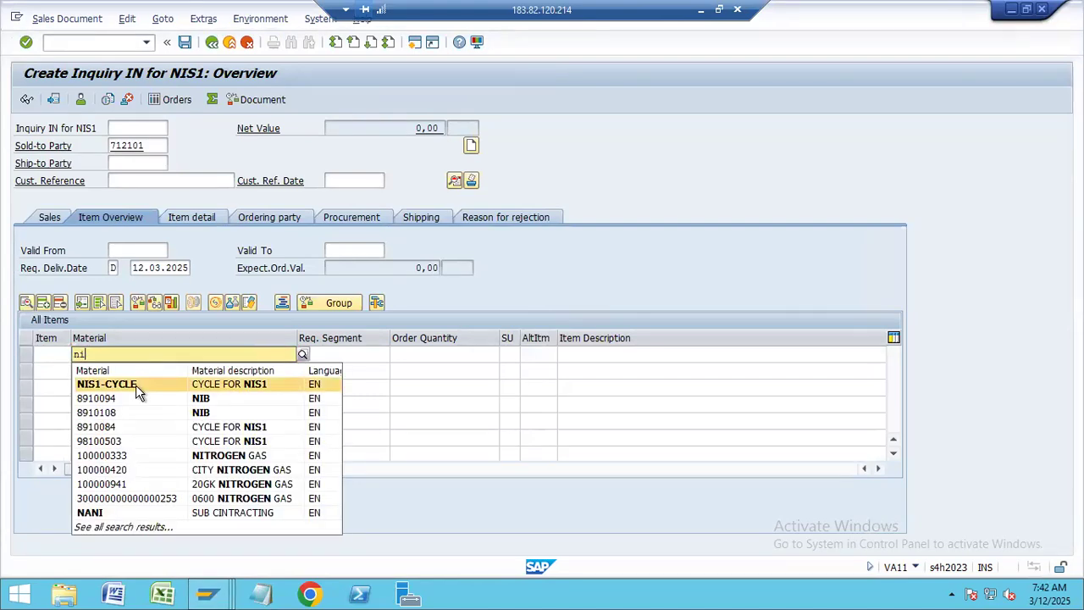
pyautogui.click(135, 385)
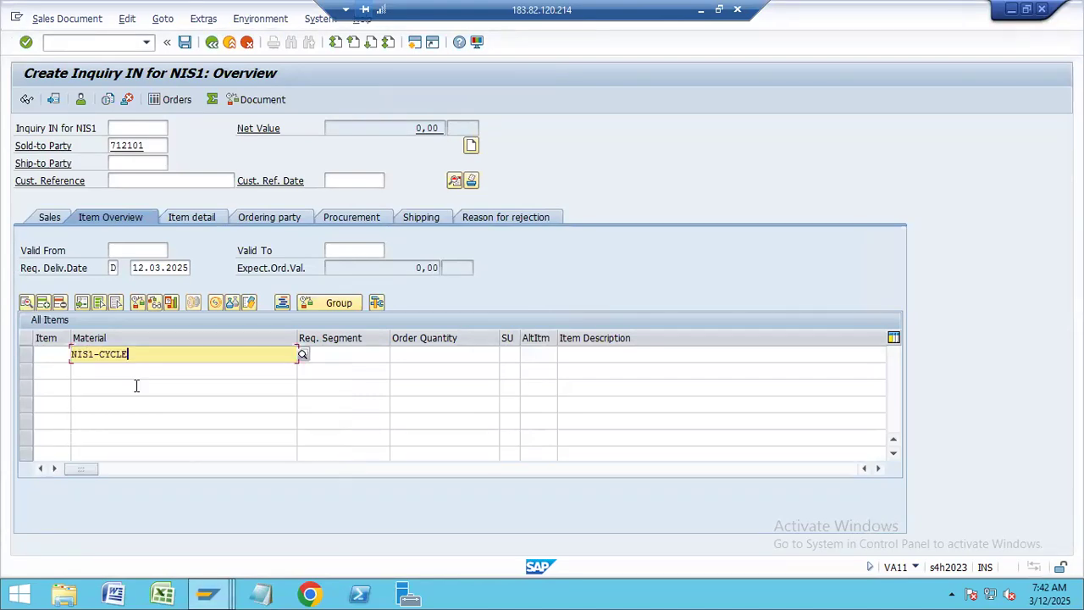
pyautogui.click(456, 352)
pyautogui.write('10')
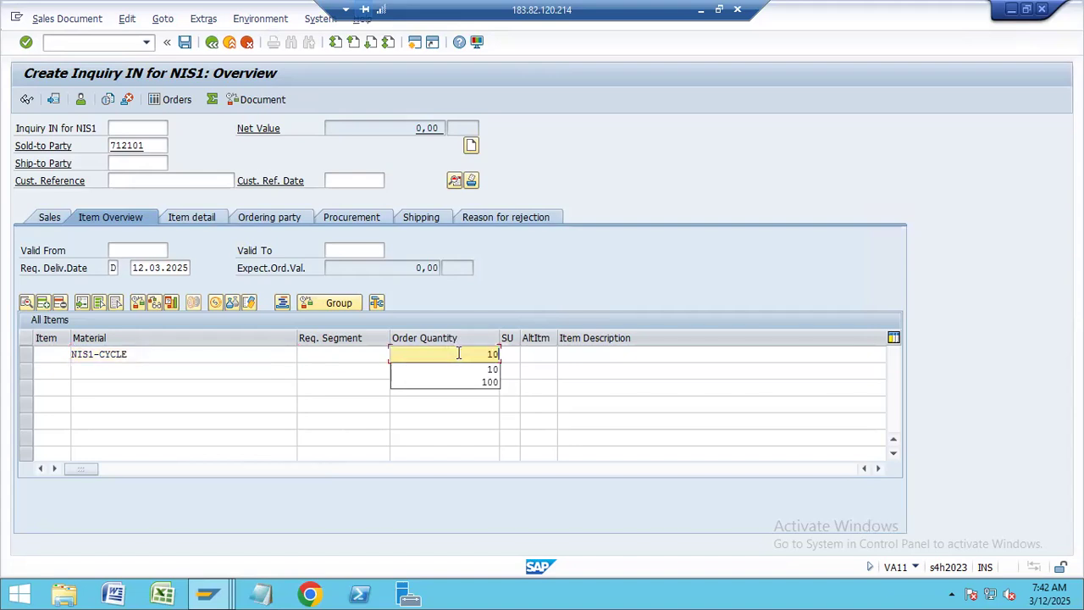
pyautogui.press('Return')
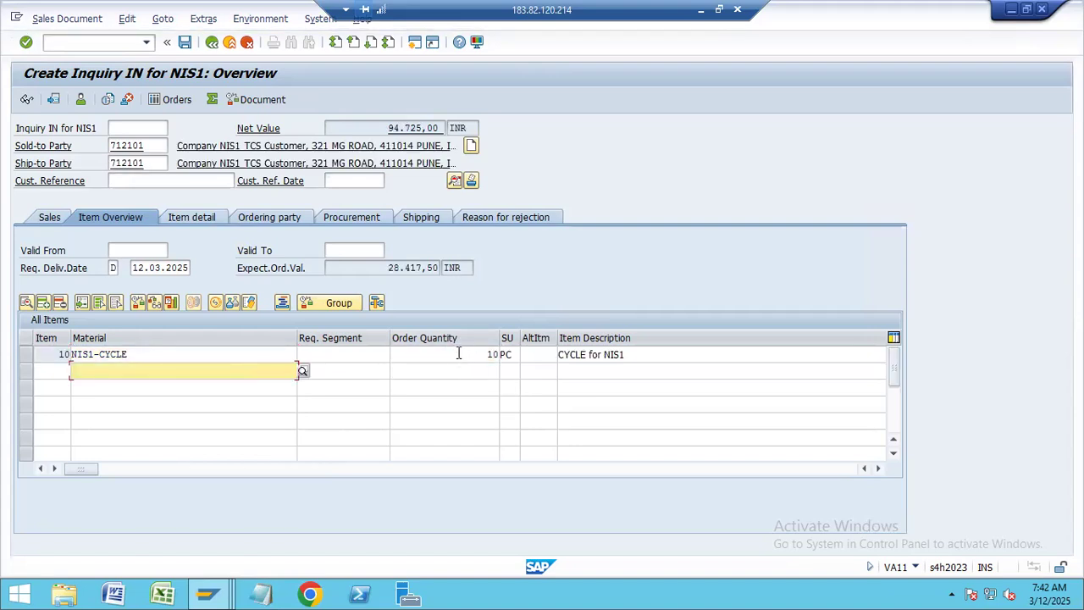
# Review the pricing conditions of the NIS1-CYCLE inquiry item from the base price to the total after tax
pyautogui.doubleClick(270, 355)
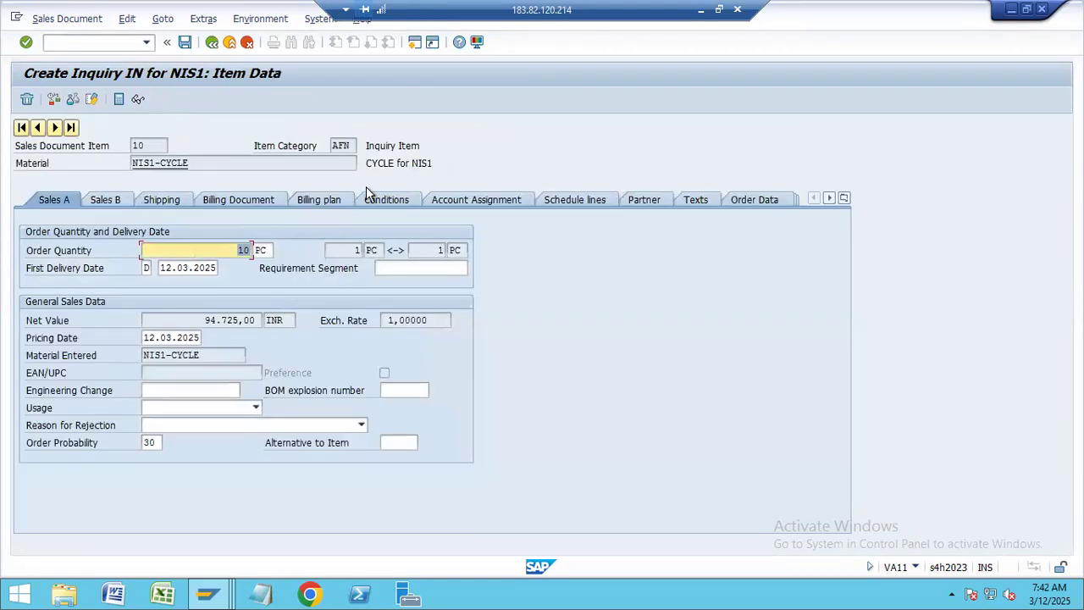
pyautogui.click(375, 205)
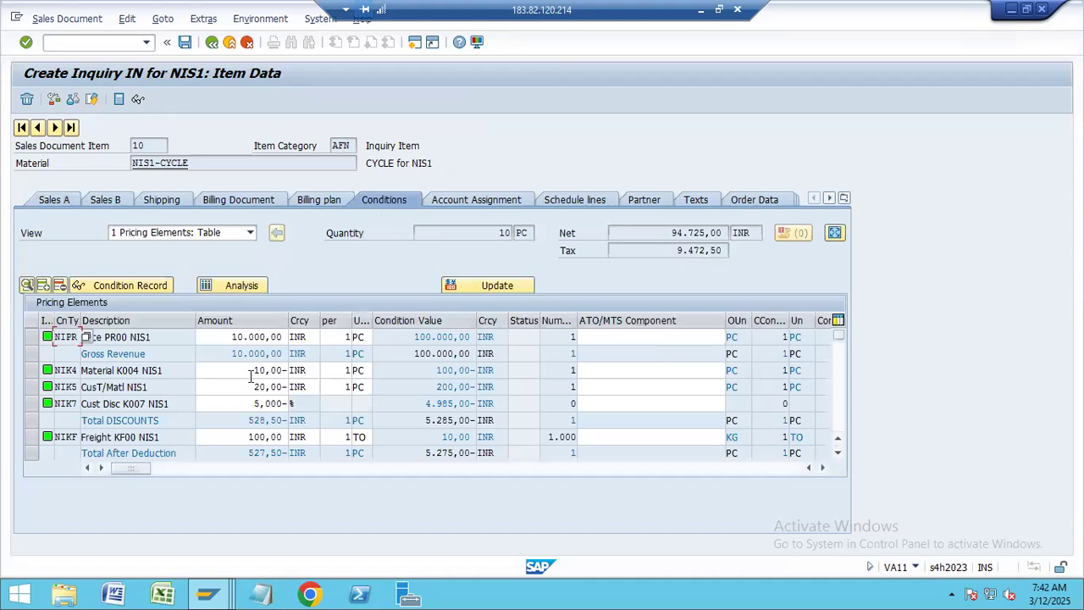
pyautogui.click(838, 454)
pyautogui.click(839, 455)
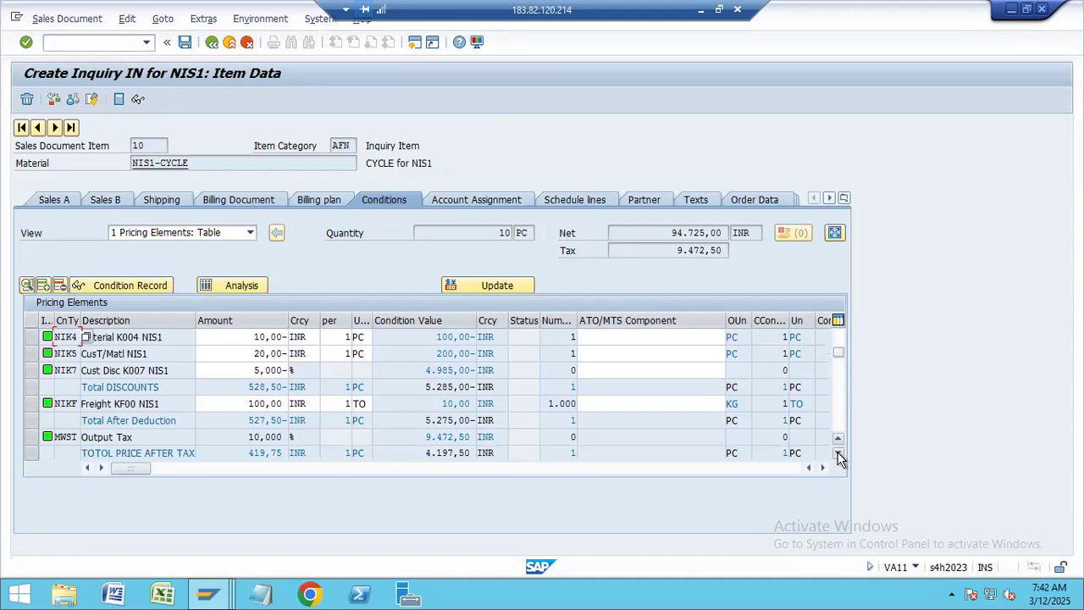
pyautogui.click(839, 455)
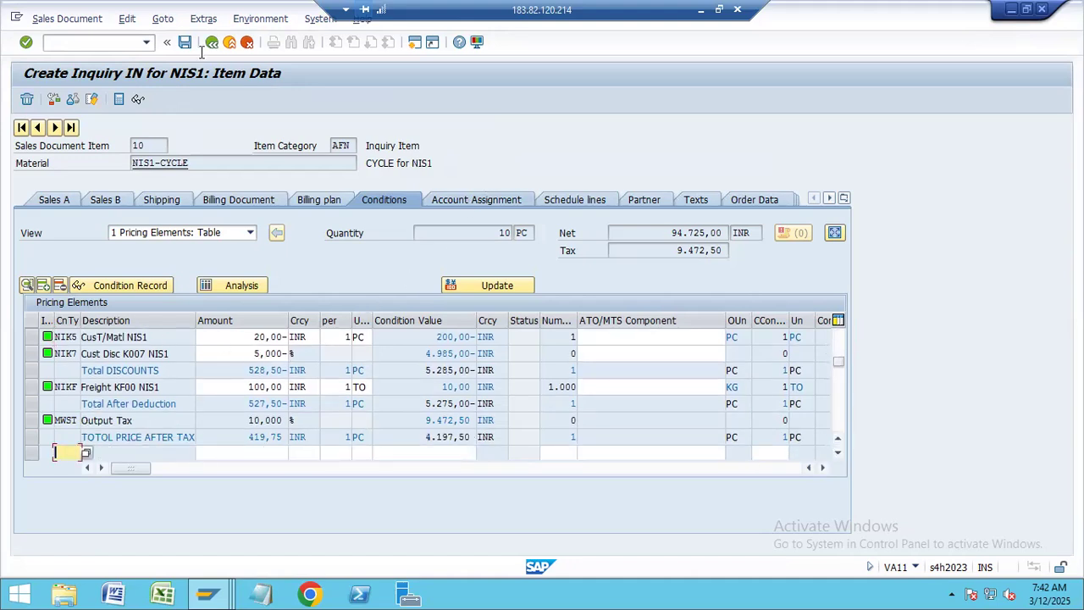
pyautogui.click(494, 167)
# Try to save the inquiry, choose to edit the incomplete document and go to its missing Terms of Payment data
pyautogui.click(185, 43)
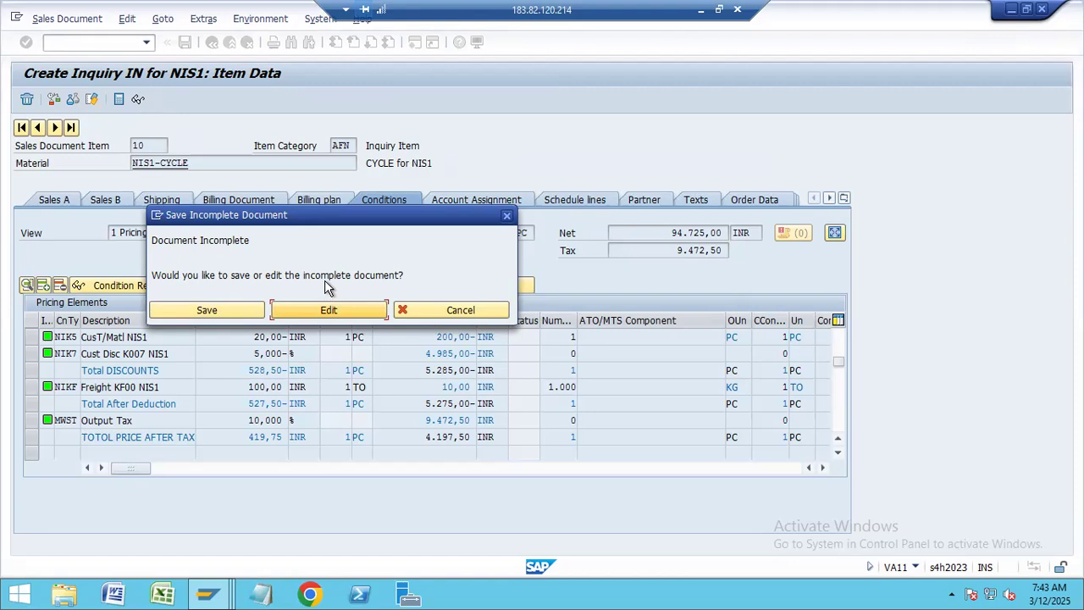
pyautogui.click(328, 310)
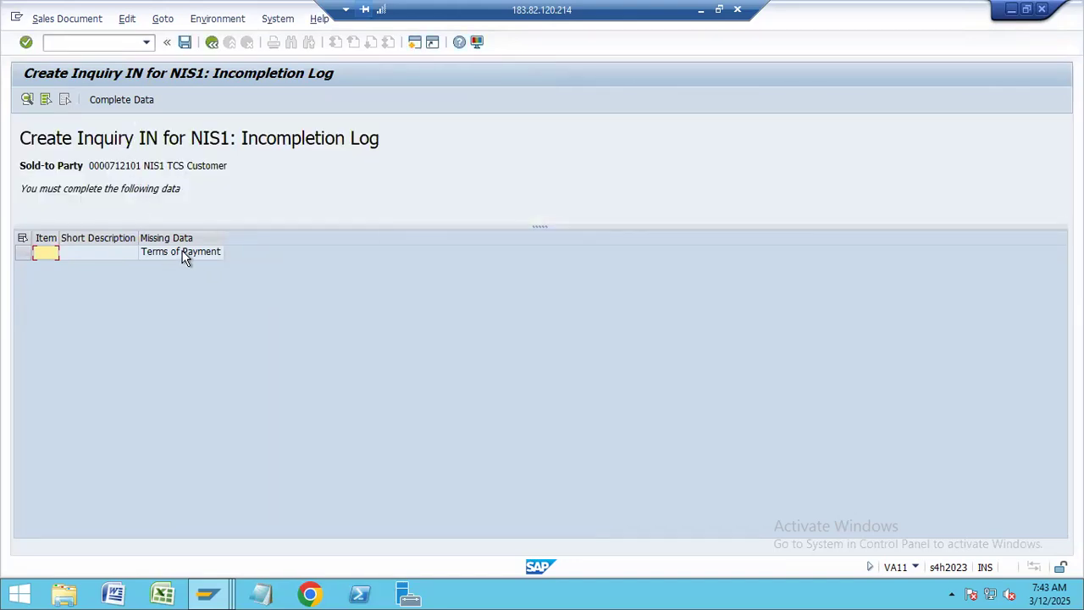
pyautogui.click(185, 253)
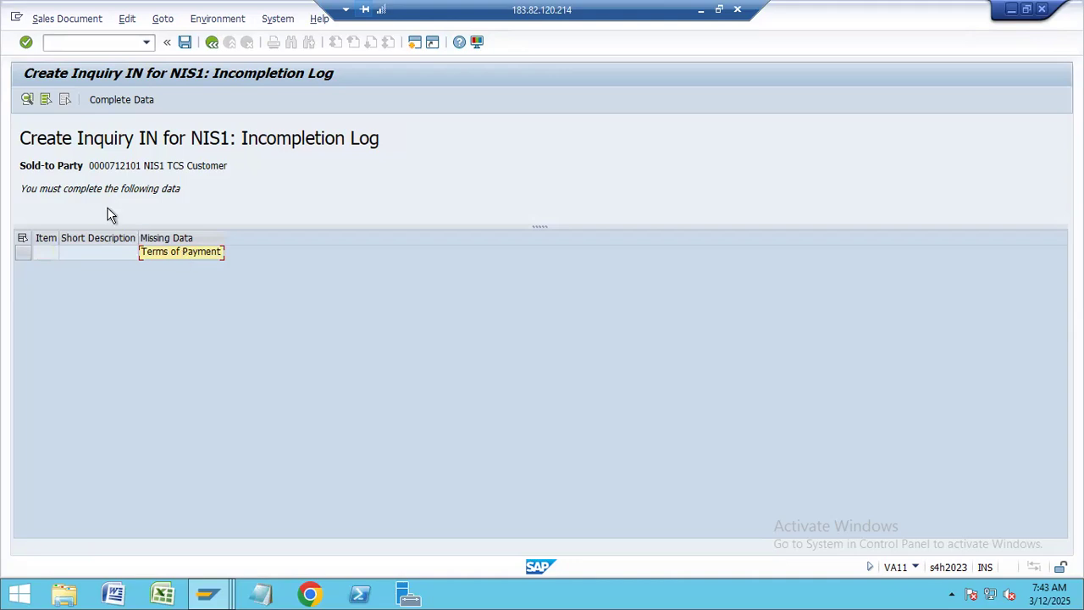
pyautogui.doubleClick(167, 249)
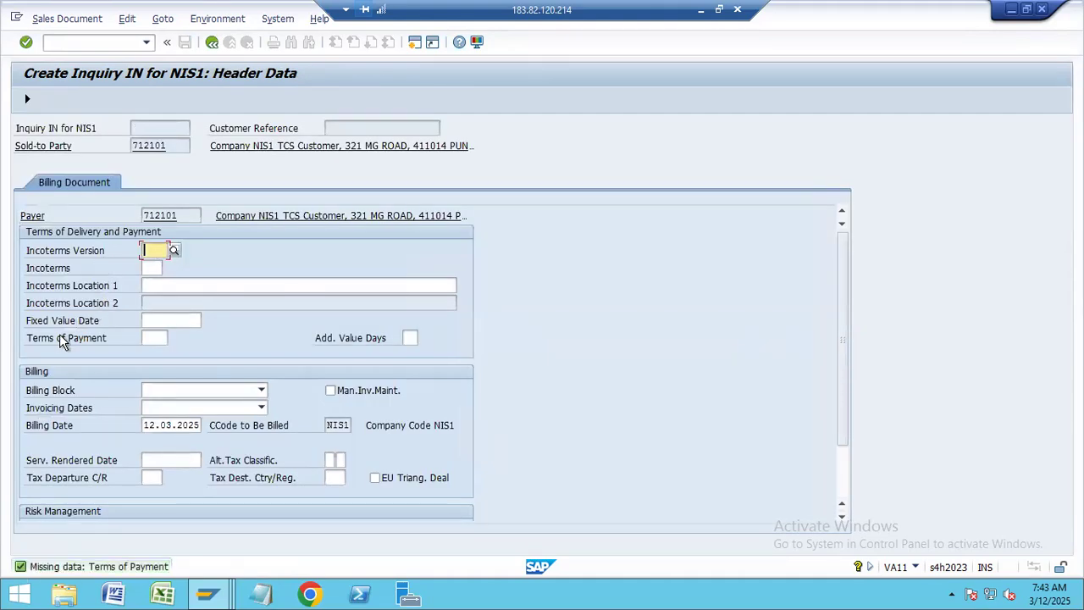
pyautogui.click(153, 338)
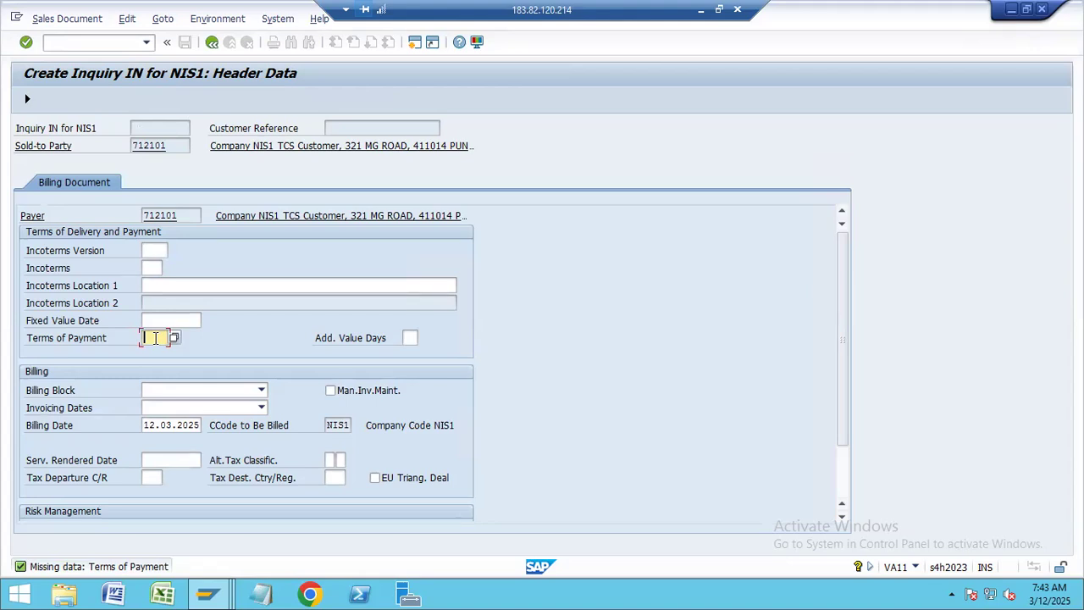
pyautogui.click(172, 336)
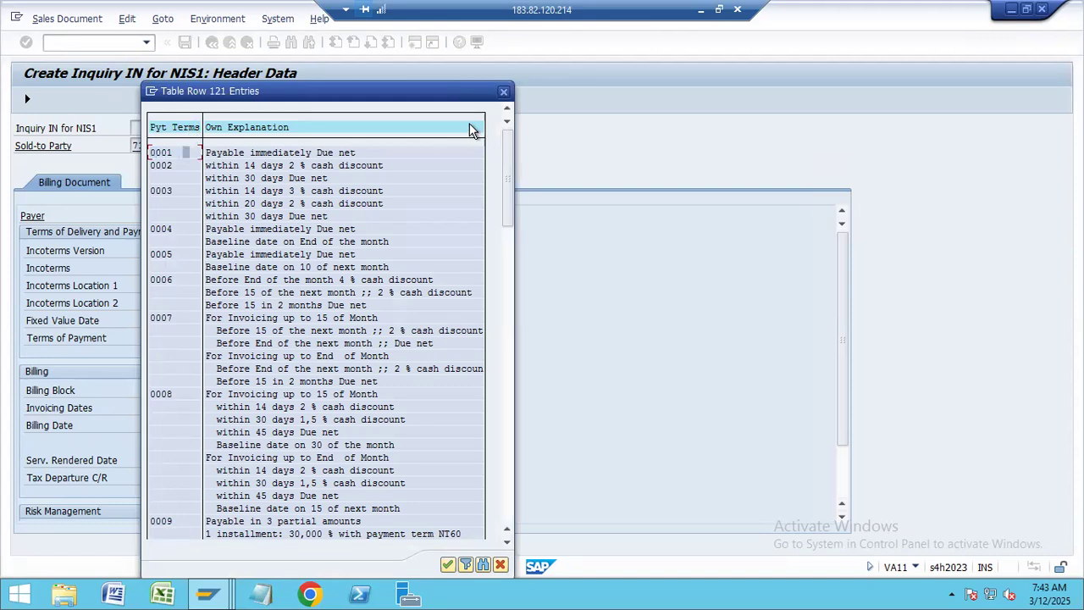
pyautogui.click(503, 93)
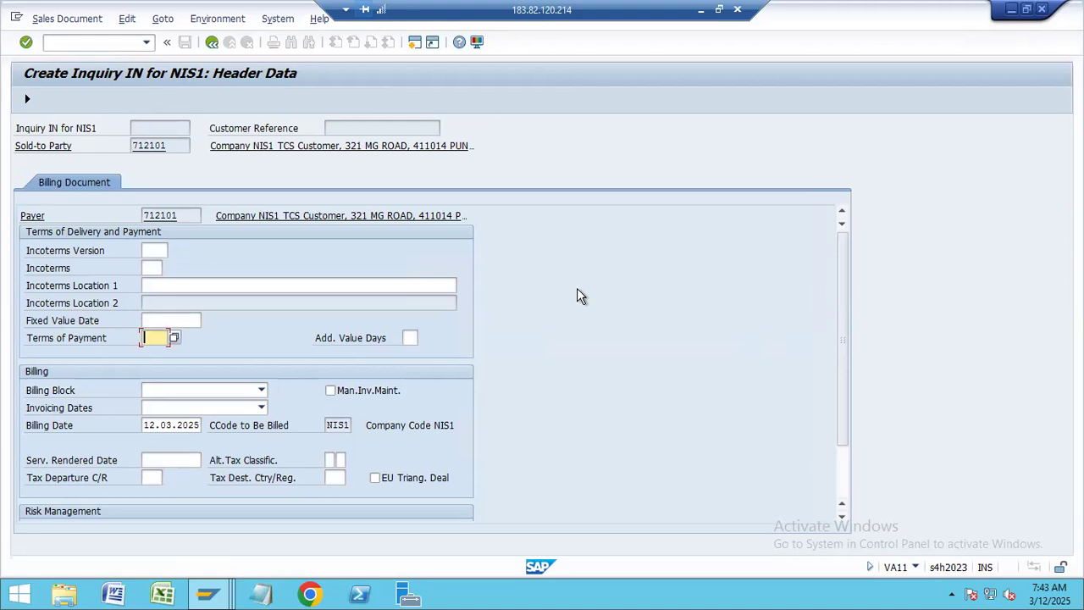
# Start transaction BP in a new session, search business partners by name *nIS* and open NIS1 TCS Customer for changing
pyautogui.click(414, 42)
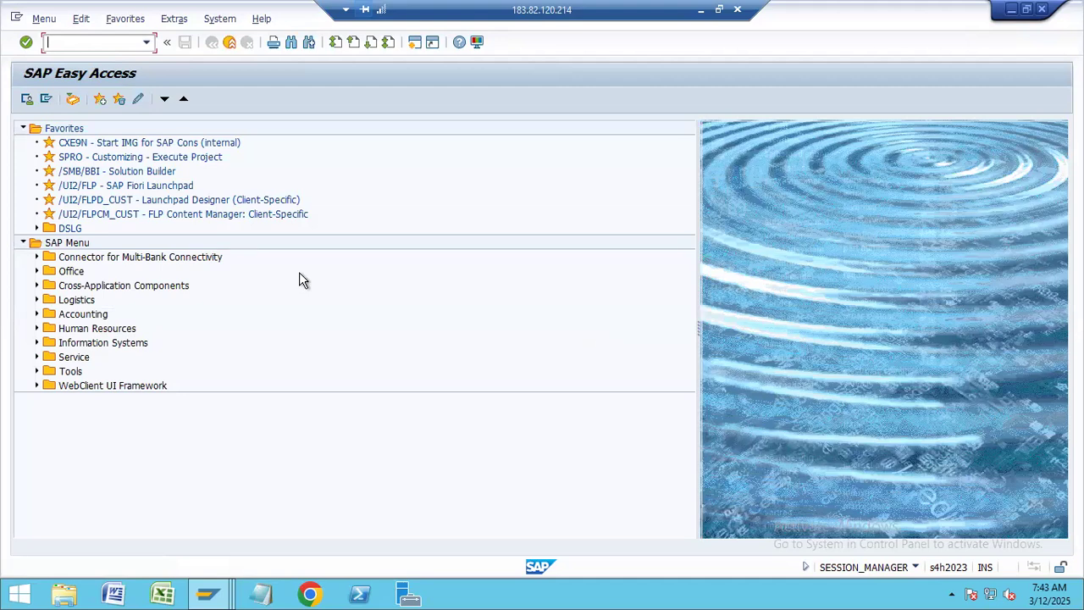
pyautogui.write('bp')
pyautogui.press('Return')
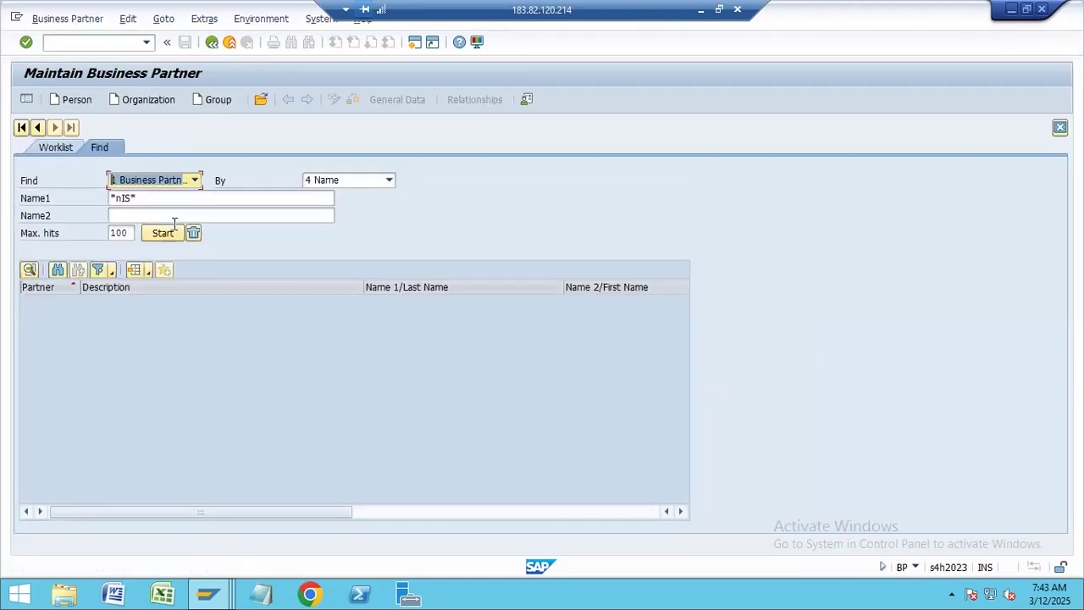
pyautogui.click(169, 237)
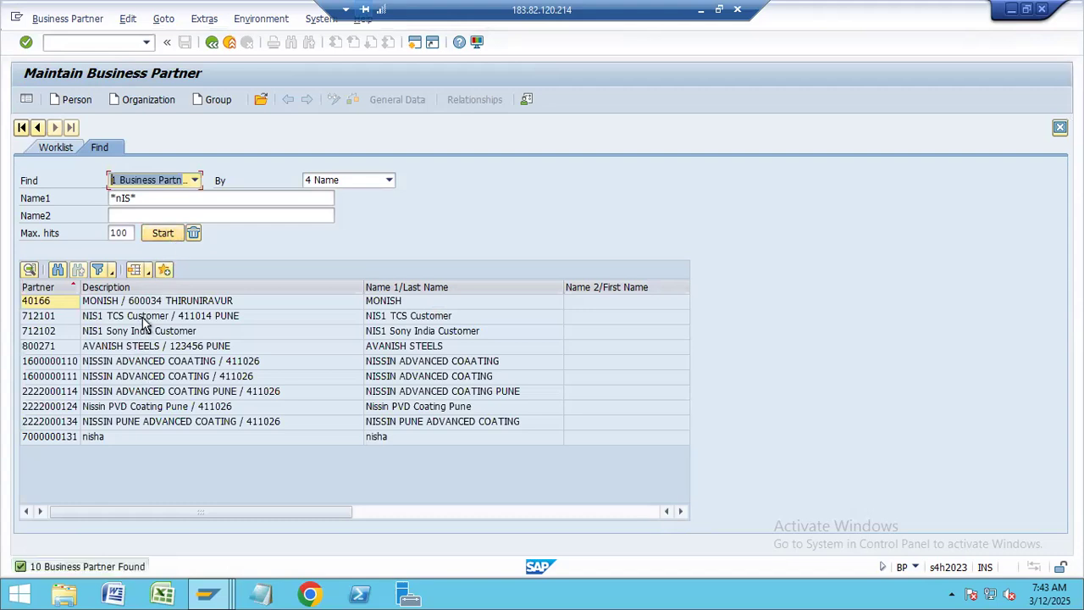
pyautogui.doubleClick(143, 316)
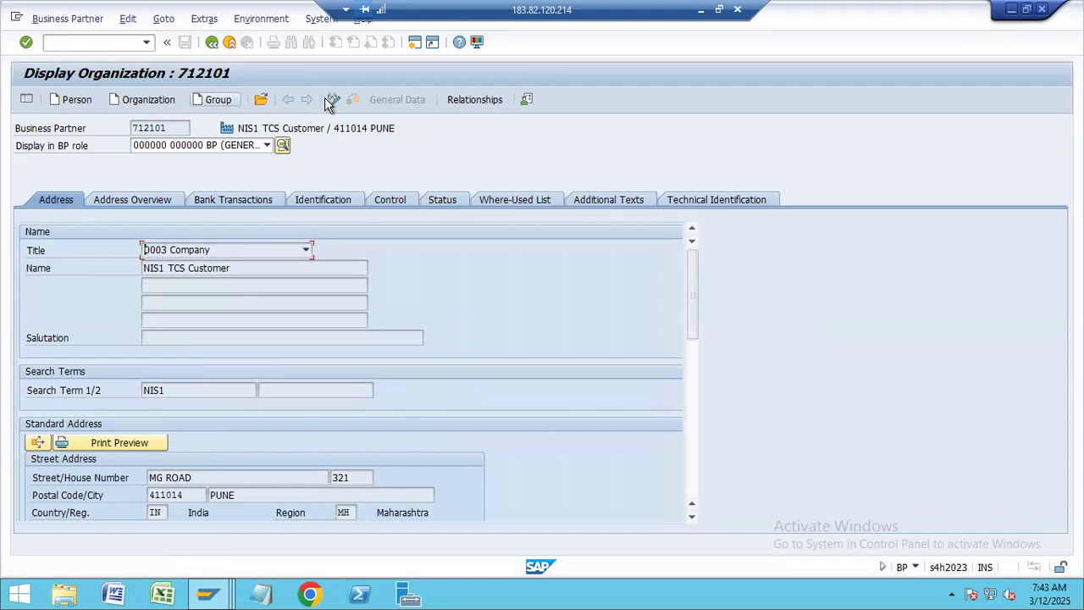
pyautogui.click(333, 99)
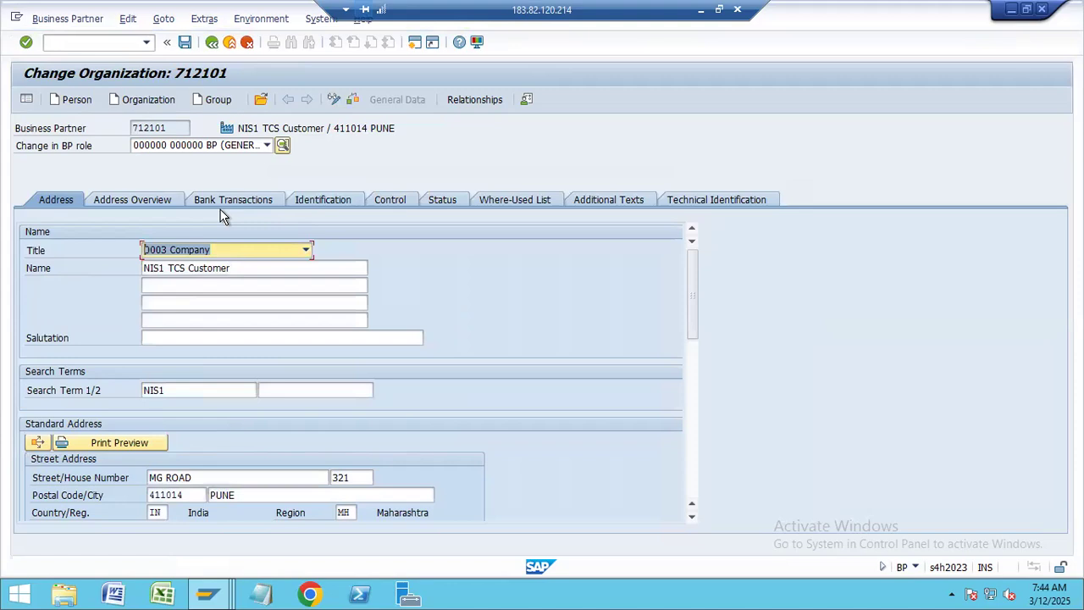
# Switch the business partner to role FLCU01 CUSTOMER SALES and open its sales and distribution data
pyautogui.click(266, 146)
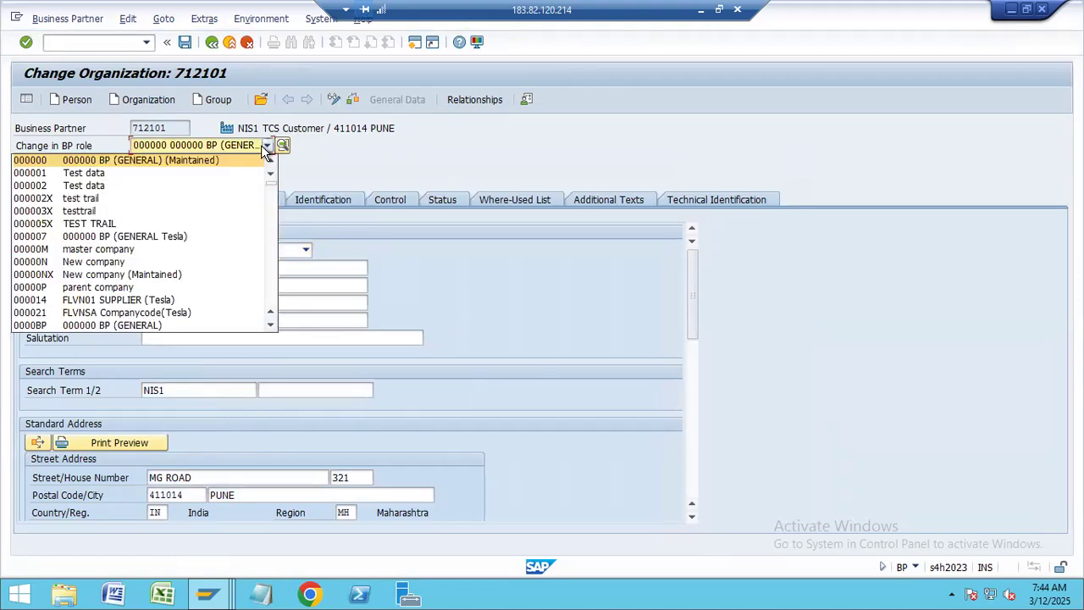
pyautogui.press('f')
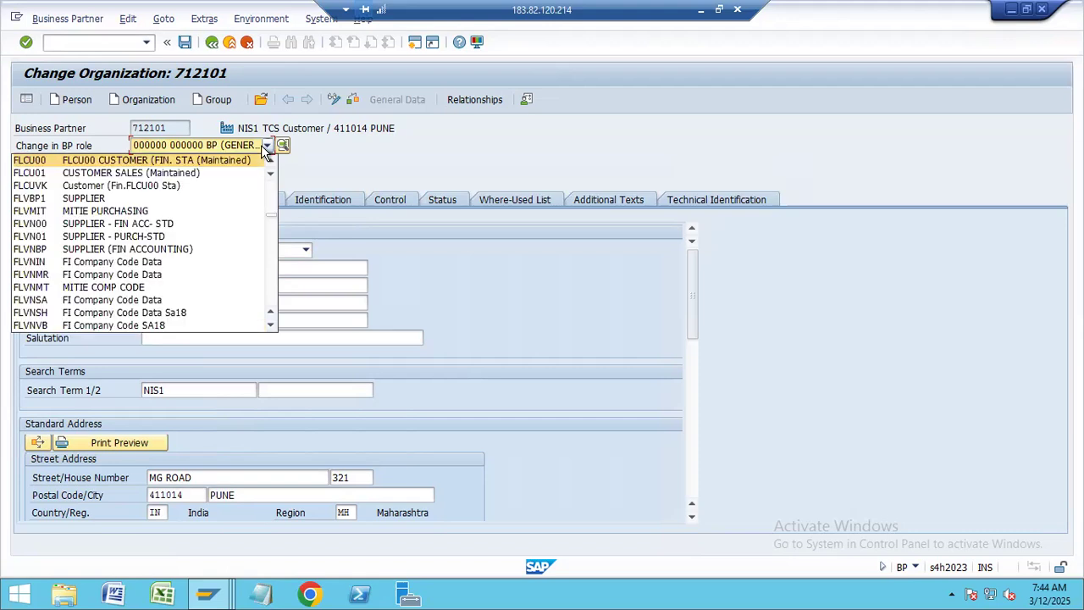
pyautogui.click(114, 174)
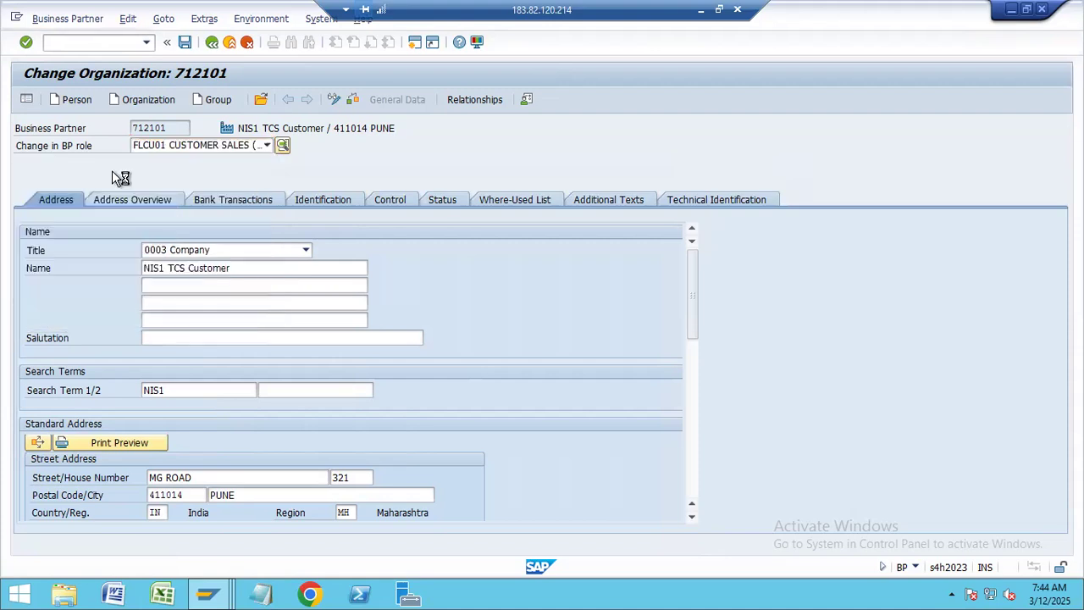
pyautogui.click(483, 102)
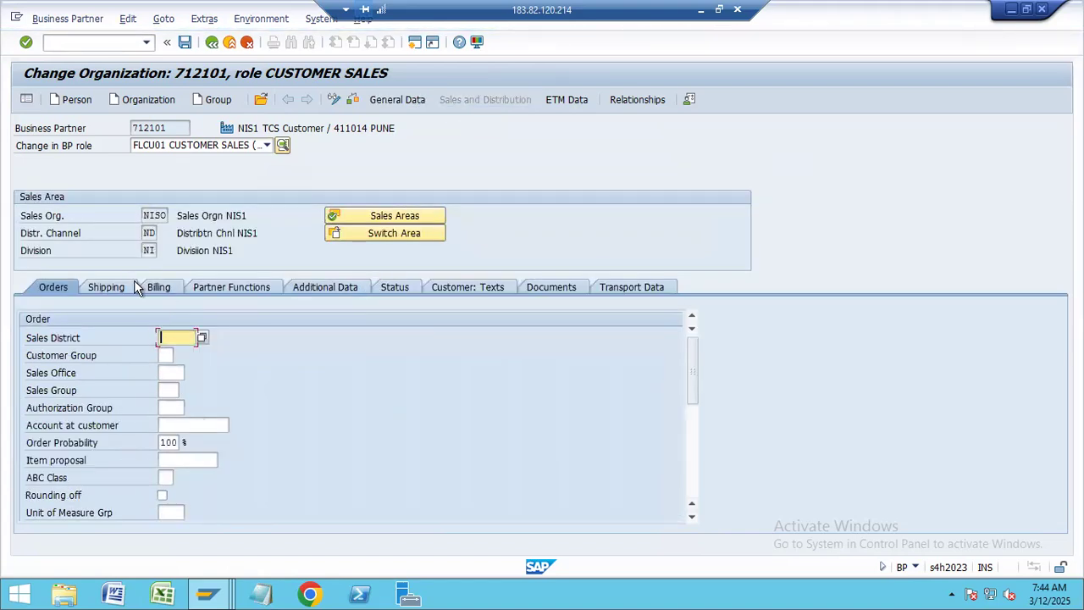
# Set the customer's Terms of Payment to 0001, payable immediately due net, in the billing data for sales area NISO/ND/NI
pyautogui.click(693, 457)
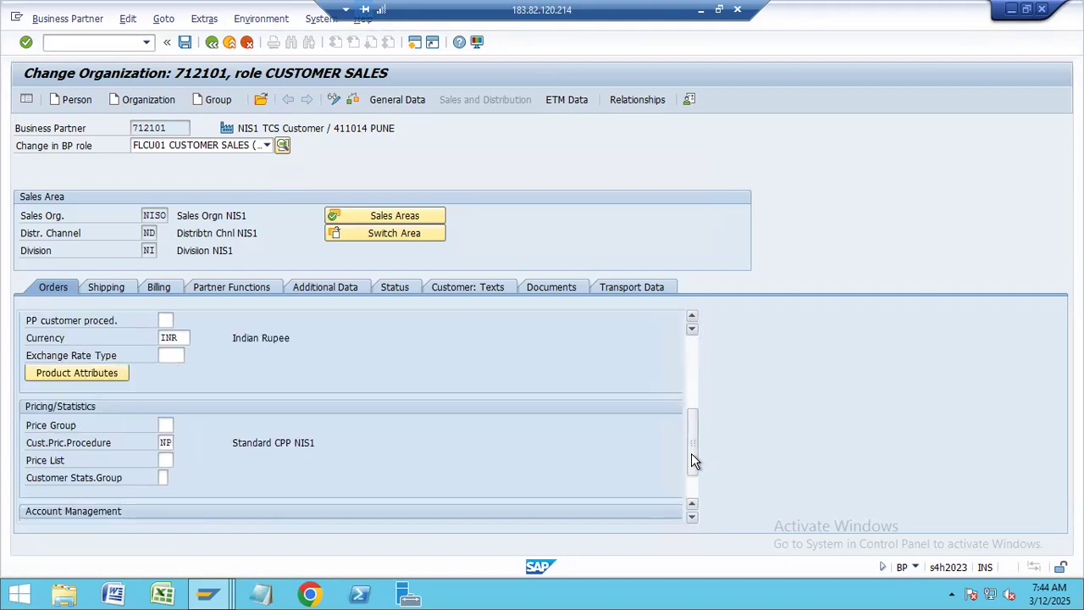
pyautogui.click(115, 292)
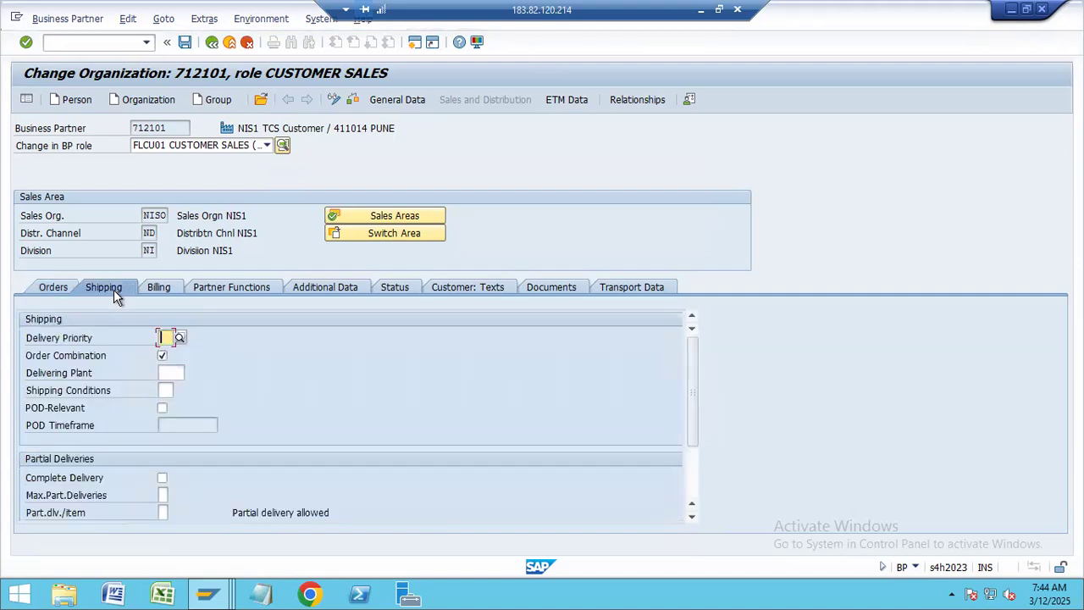
pyautogui.click(171, 288)
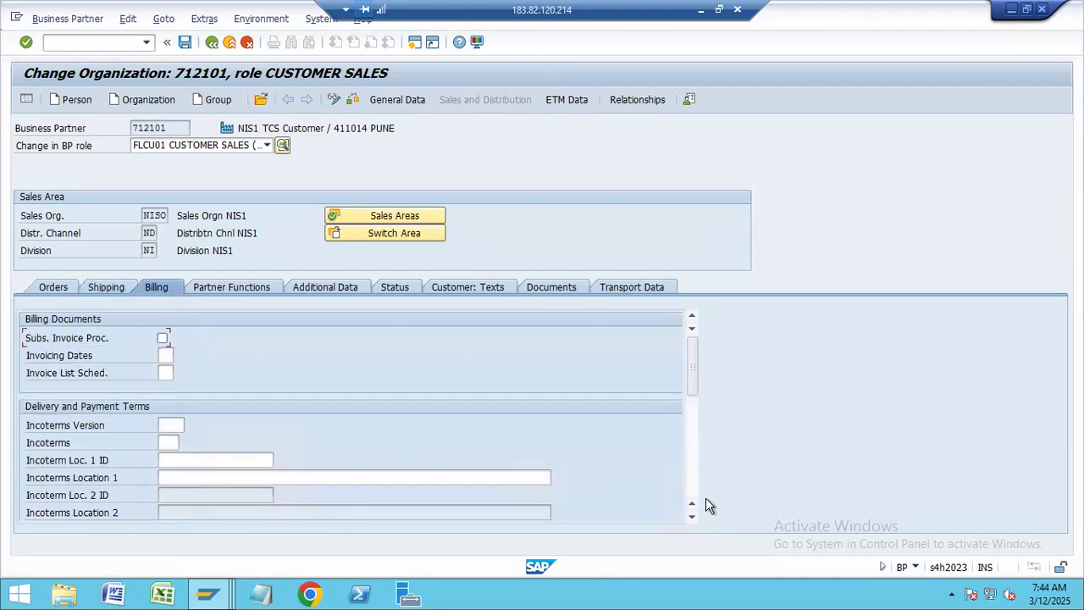
pyautogui.click(692, 517)
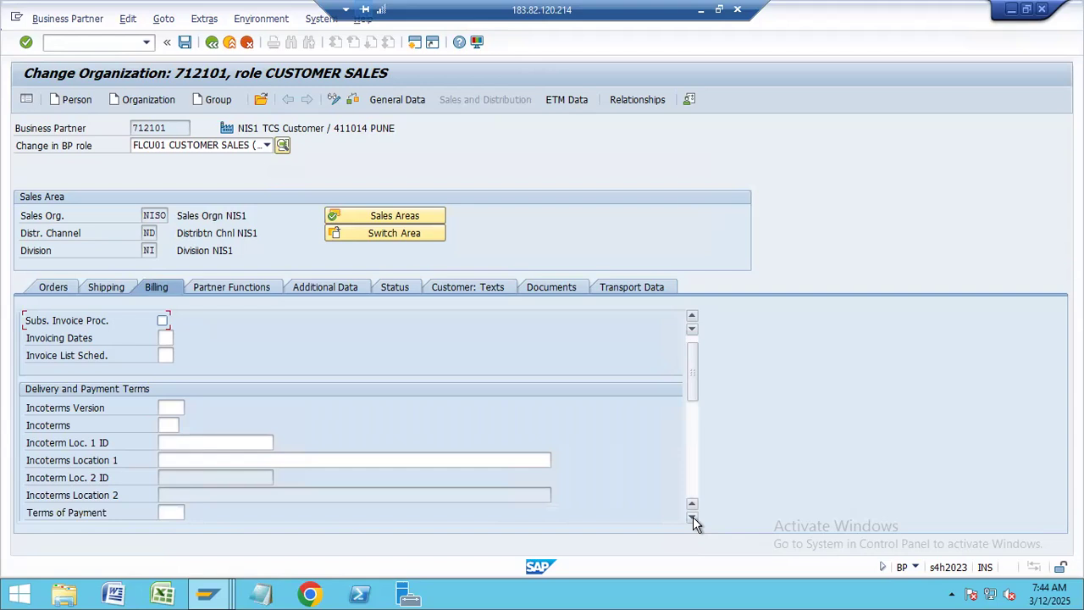
pyautogui.scroll(-1, 149, 508)
pyautogui.click(166, 495)
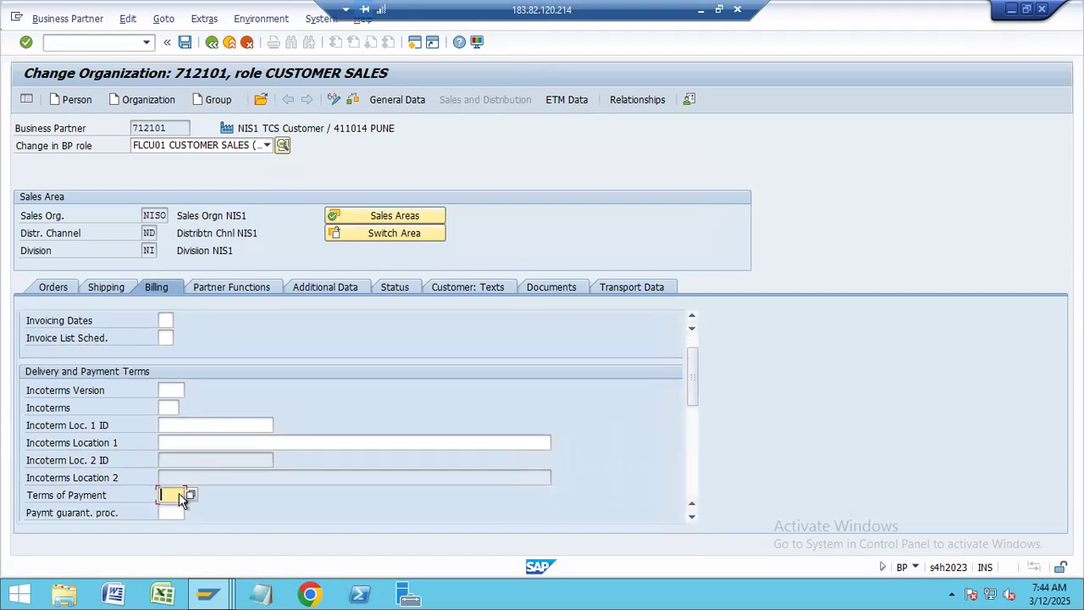
pyautogui.click(190, 495)
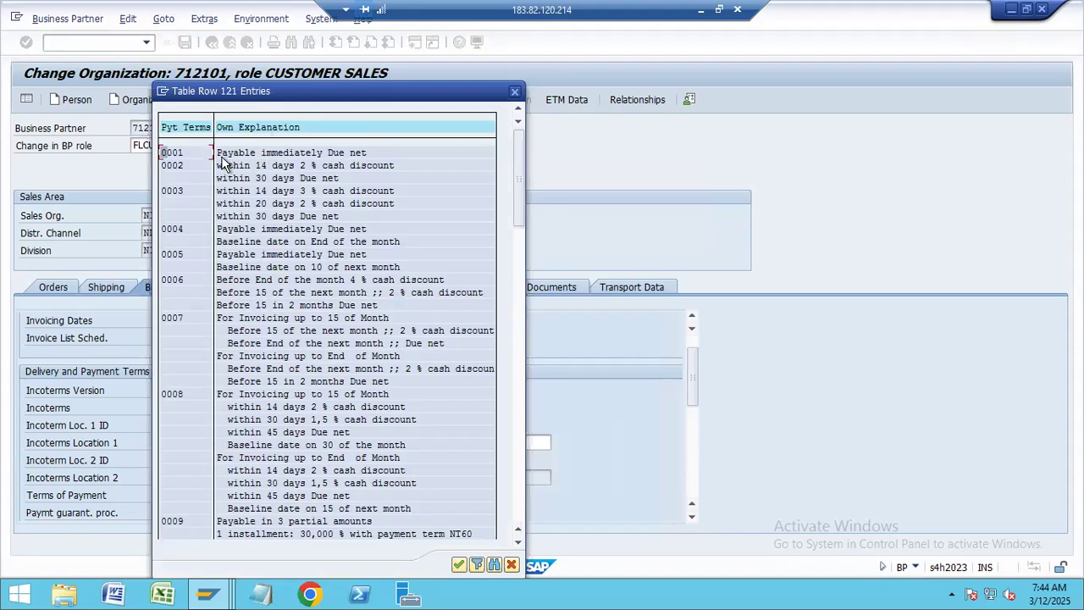
pyautogui.doubleClick(188, 152)
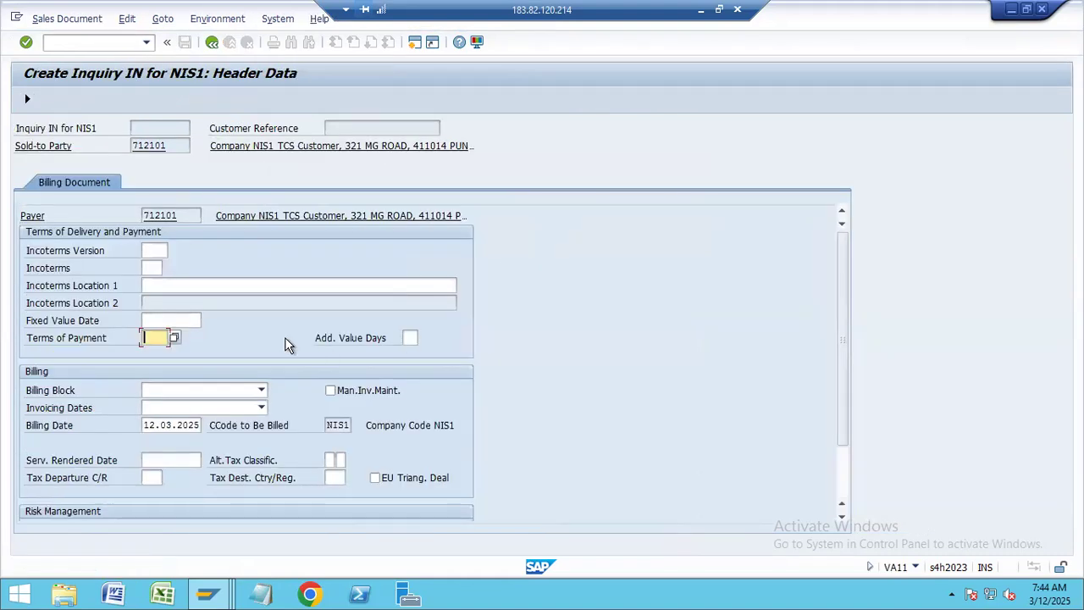
# Return to the open inquiry, leave its header data and incompletion log, and discard the inquiry without saving
pyautogui.doubleClick(237, 275)
pyautogui.doubleClick(238, 275)
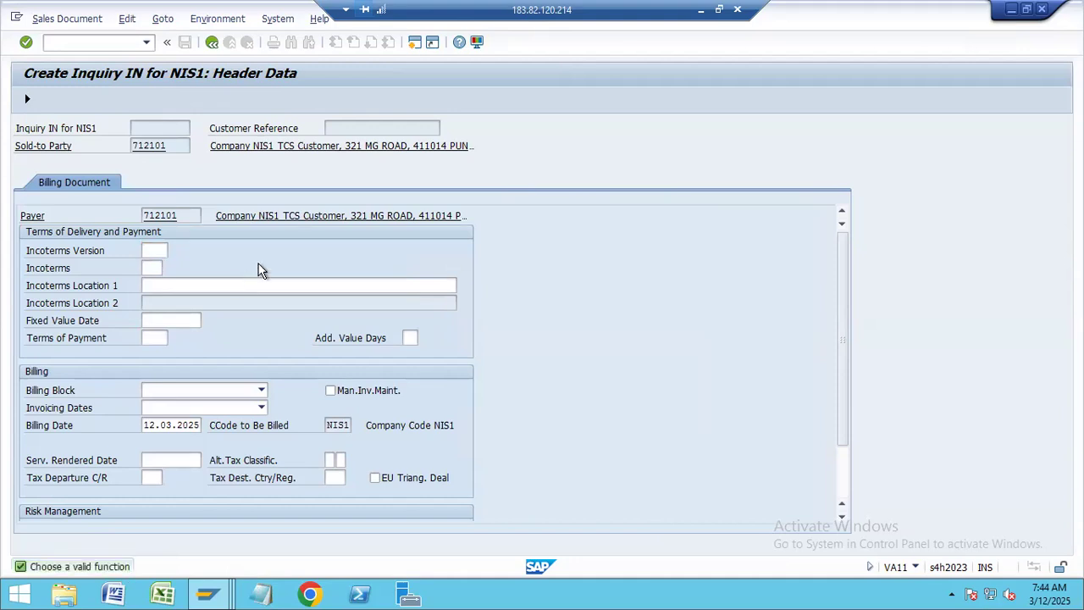
pyautogui.press('F3')
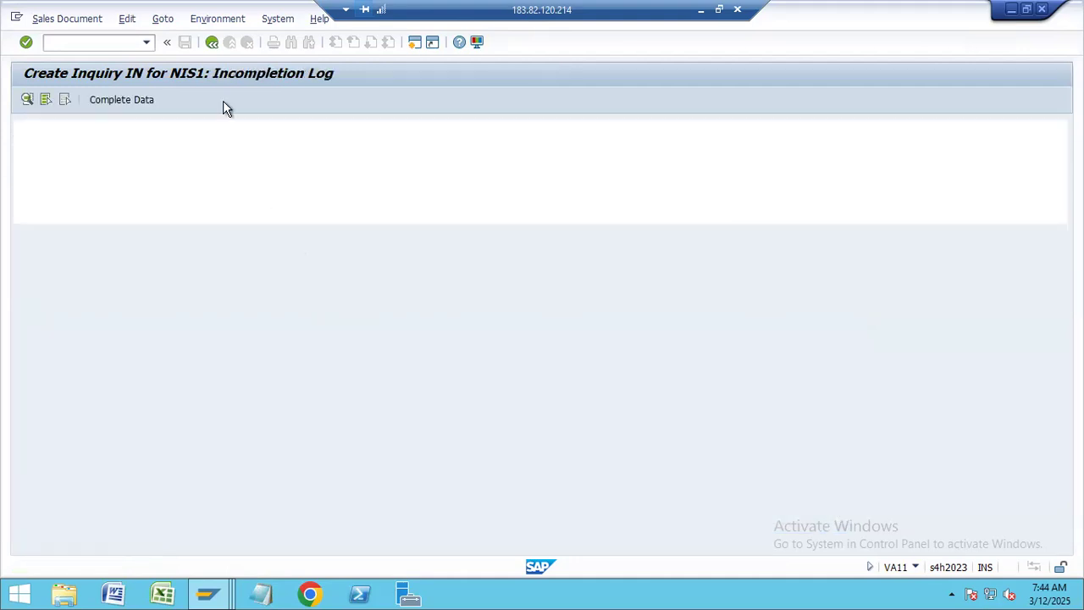
pyautogui.click(212, 42)
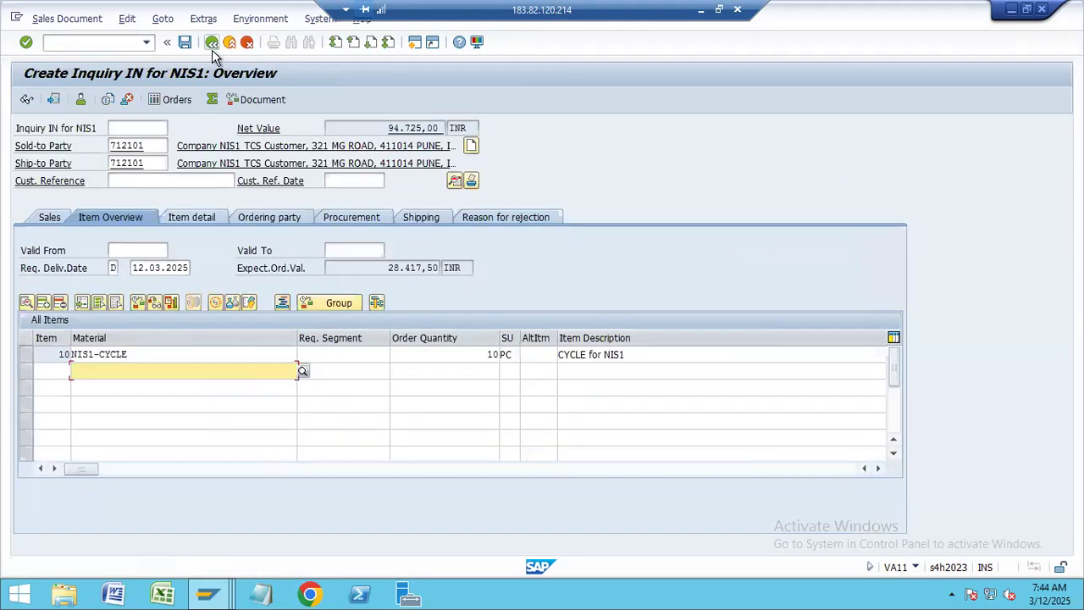
pyautogui.click(213, 49)
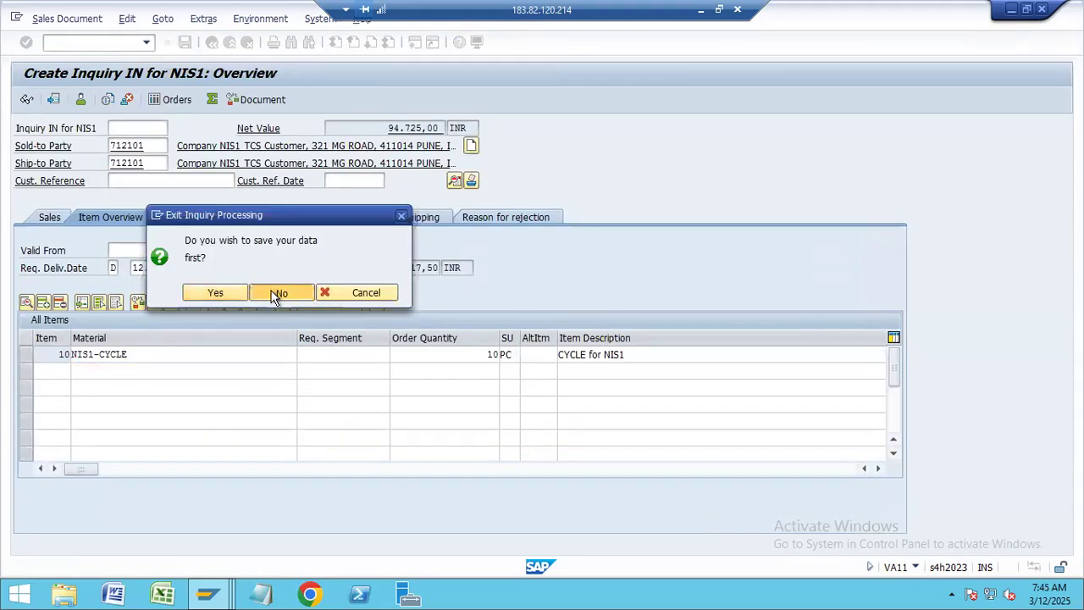
pyautogui.click(275, 293)
pyautogui.press('Return')
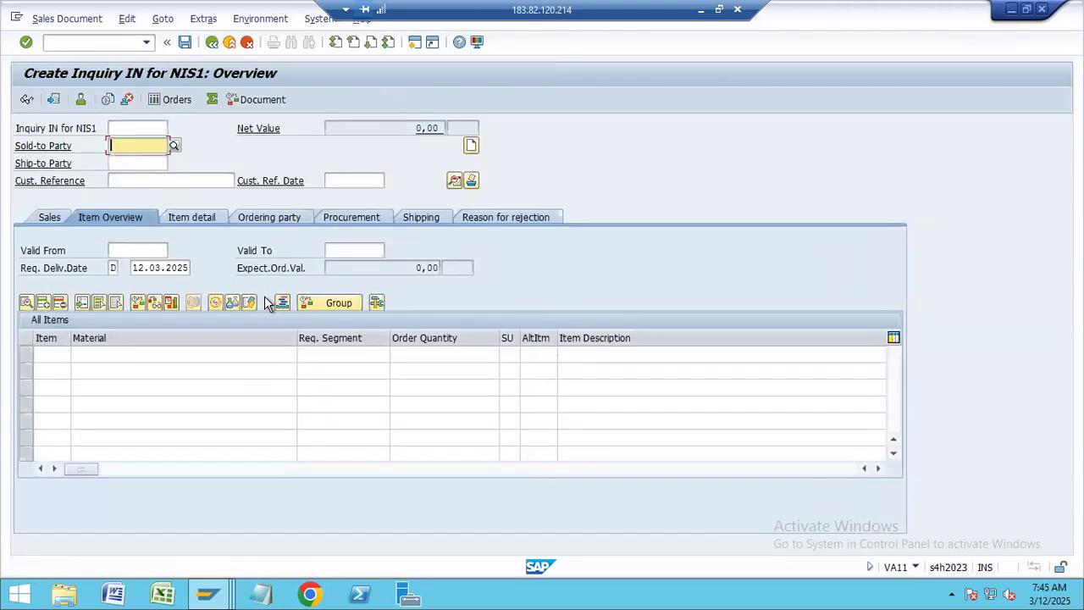
# Enter the NIS1 TCS customer as sold-to party again and add material NIS1-CYCLE with an order quantity of 10
pyautogui.press('space')
pyautogui.click(138, 162)
pyautogui.click(143, 359)
pyautogui.press('space')
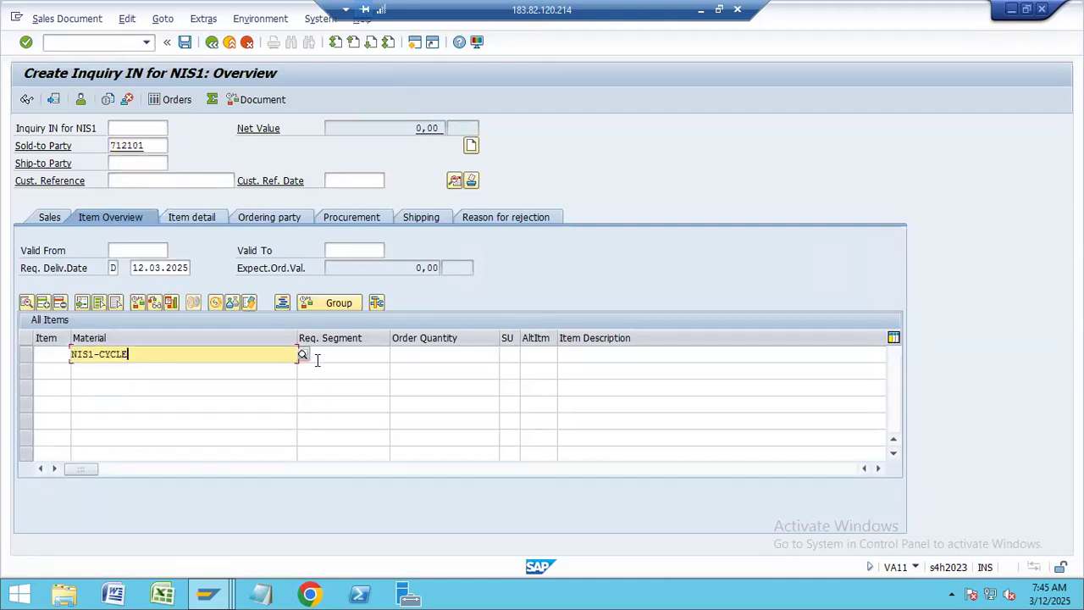
pyautogui.click(420, 356)
pyautogui.write('10')
pyautogui.press('Return')
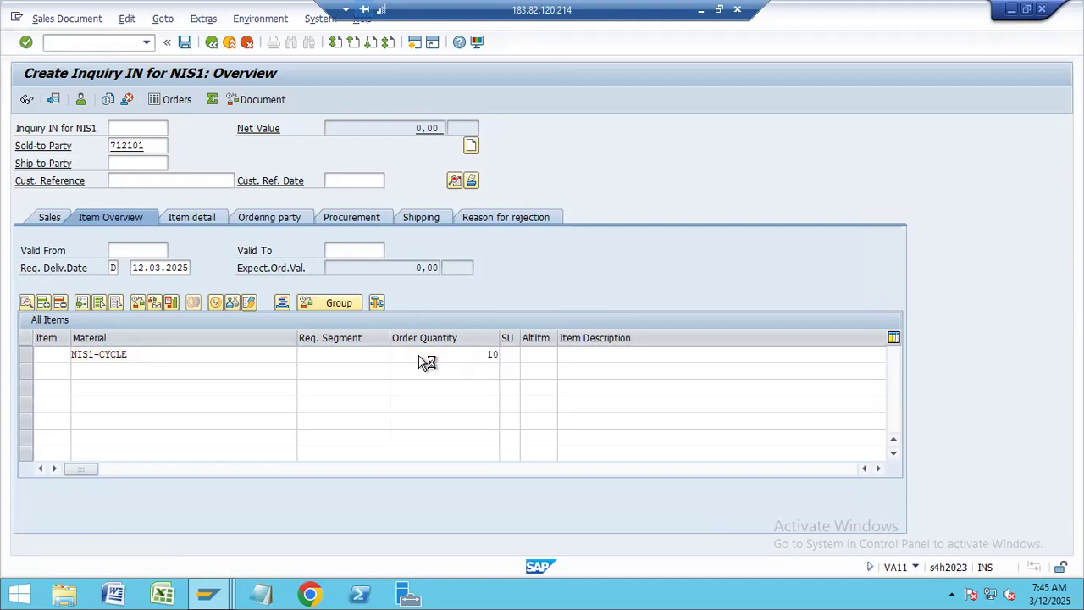
# Check the payment terms in the NIS1-CYCLE item's billing document data and look up the available payment term entries
pyautogui.click(220, 356)
pyautogui.doubleClick(220, 356)
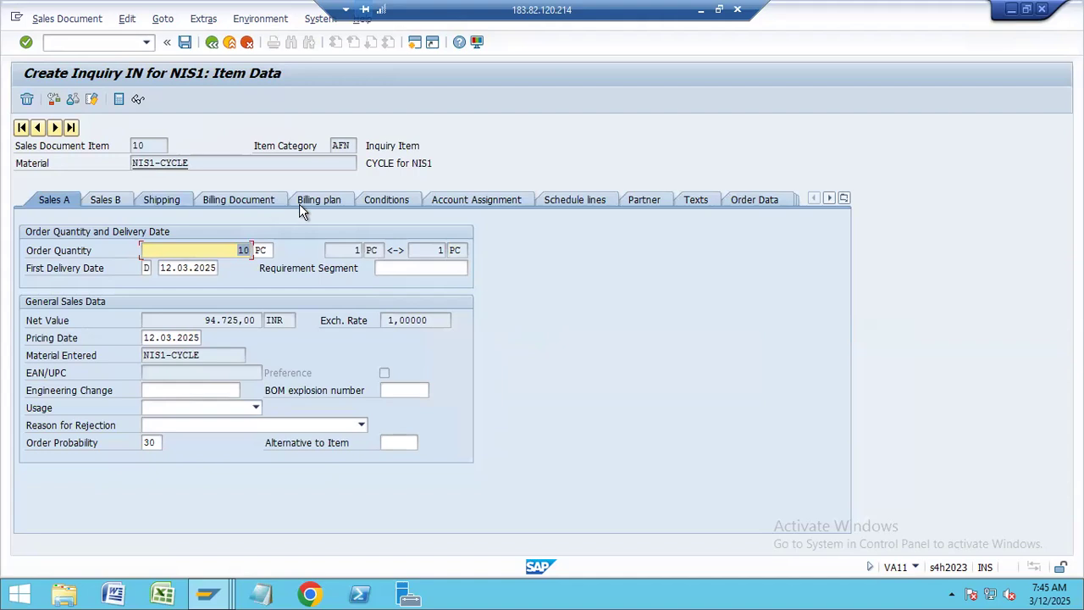
pyautogui.click(268, 199)
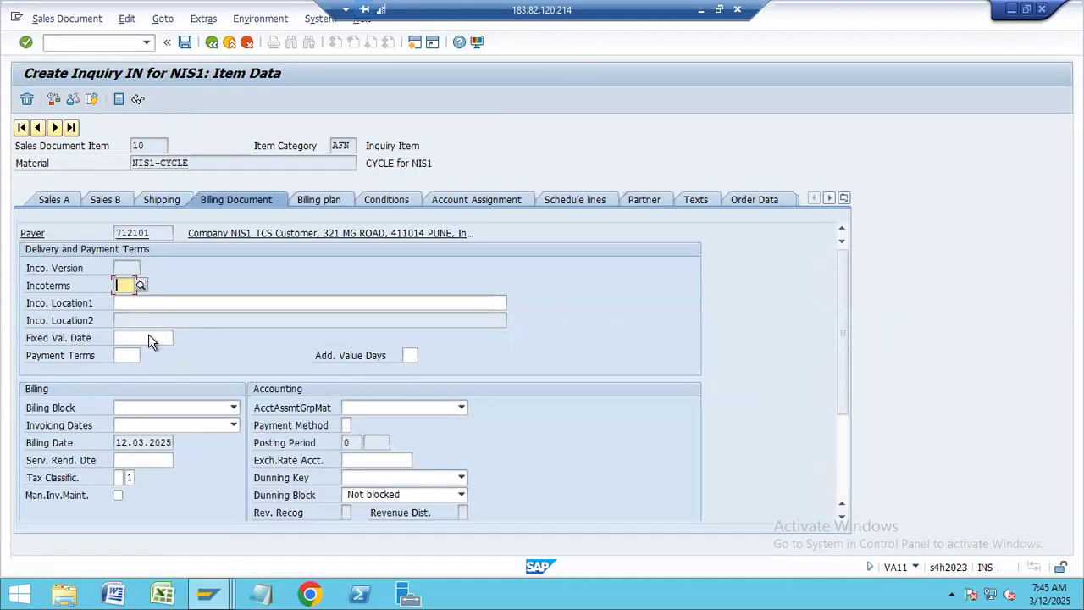
pyautogui.click(127, 355)
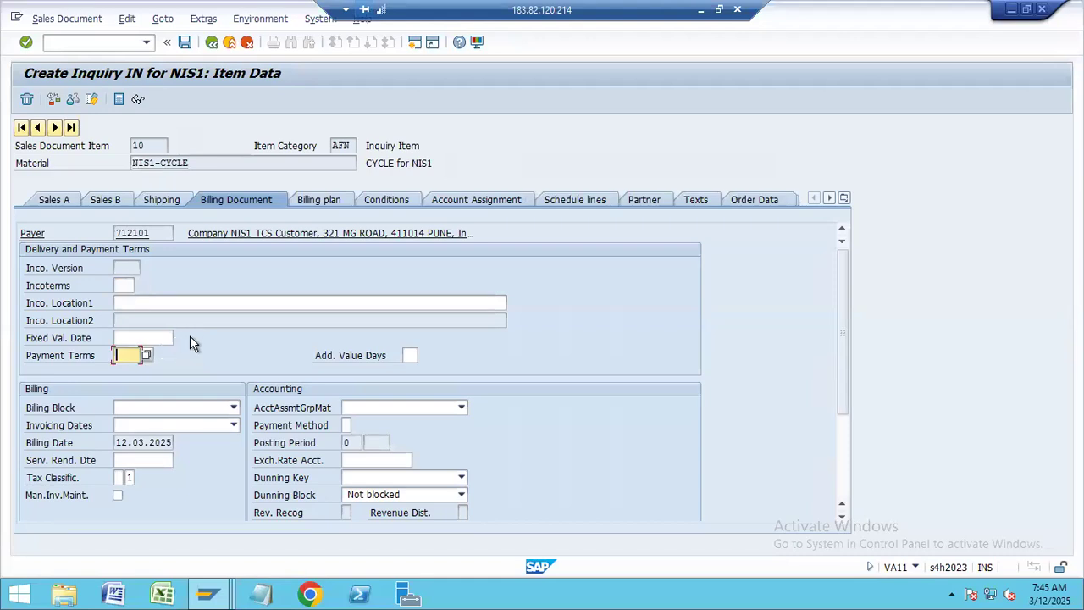
pyautogui.click(146, 356)
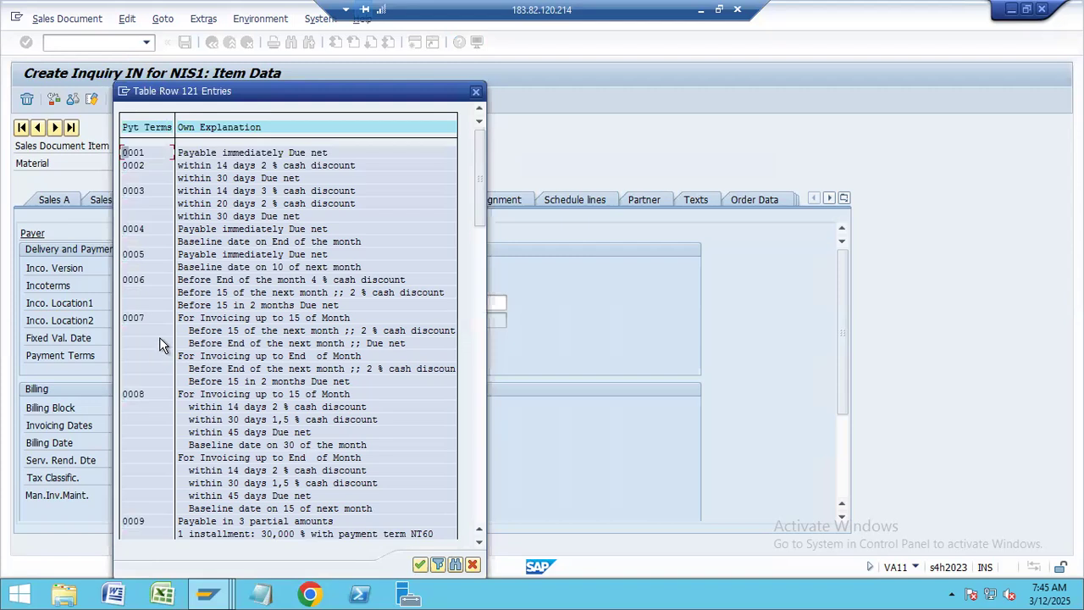
pyautogui.press('Escape')
# Discard the unsaved inquiry and return to the SAP Easy Access menu
pyautogui.press('Escape')
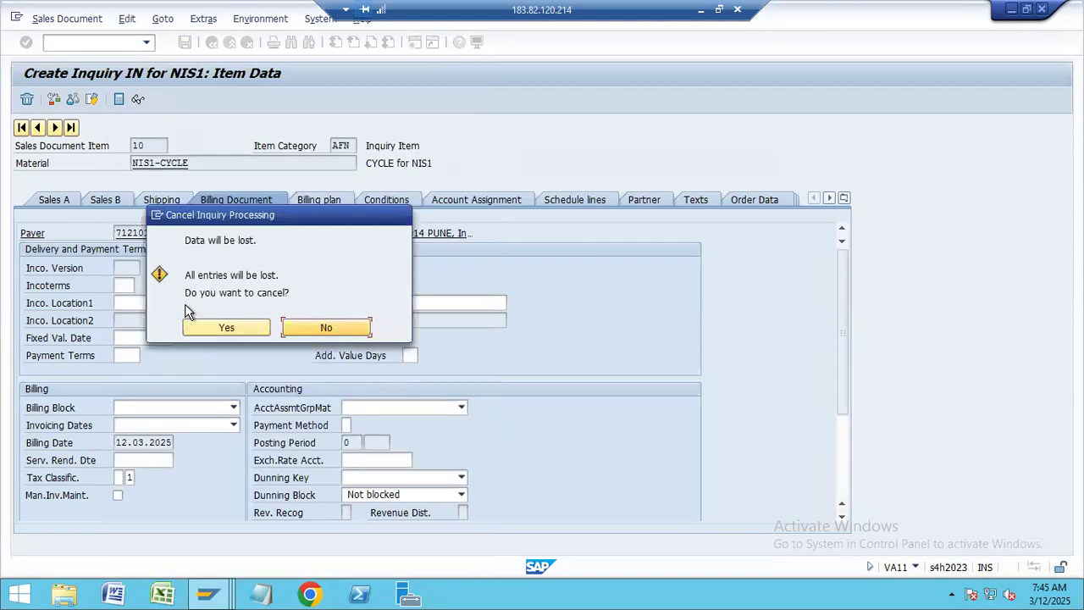
pyautogui.click(227, 328)
pyautogui.press('F3')
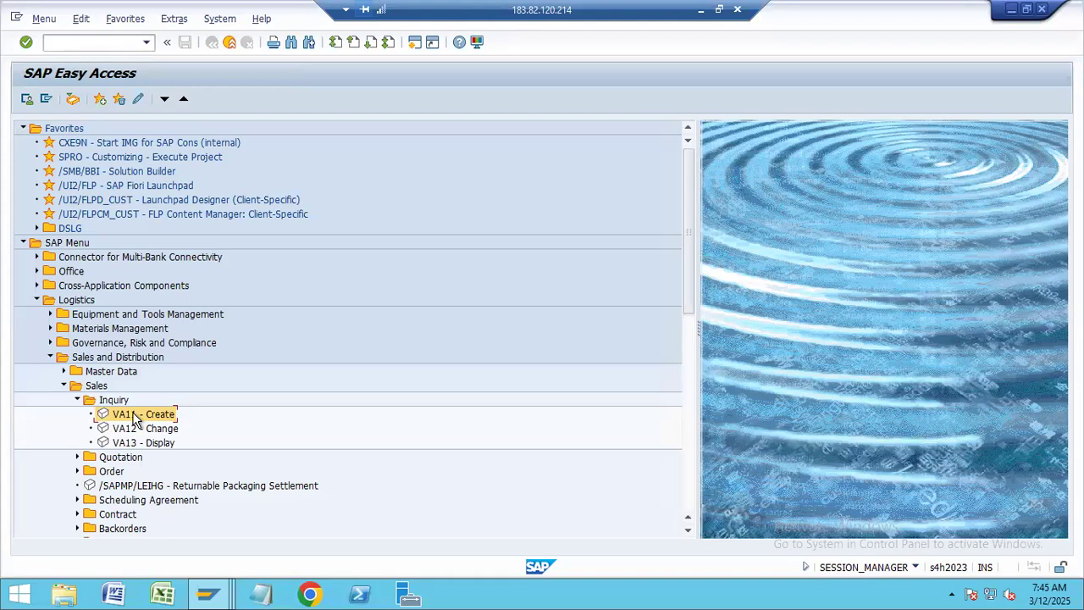
# Start a new inquiry with transaction VA11 for the NIS1 TCS customer, with material NIS1-CYCLE and order quantity 10
pyautogui.doubleClick(136, 419)
pyautogui.press('Return')
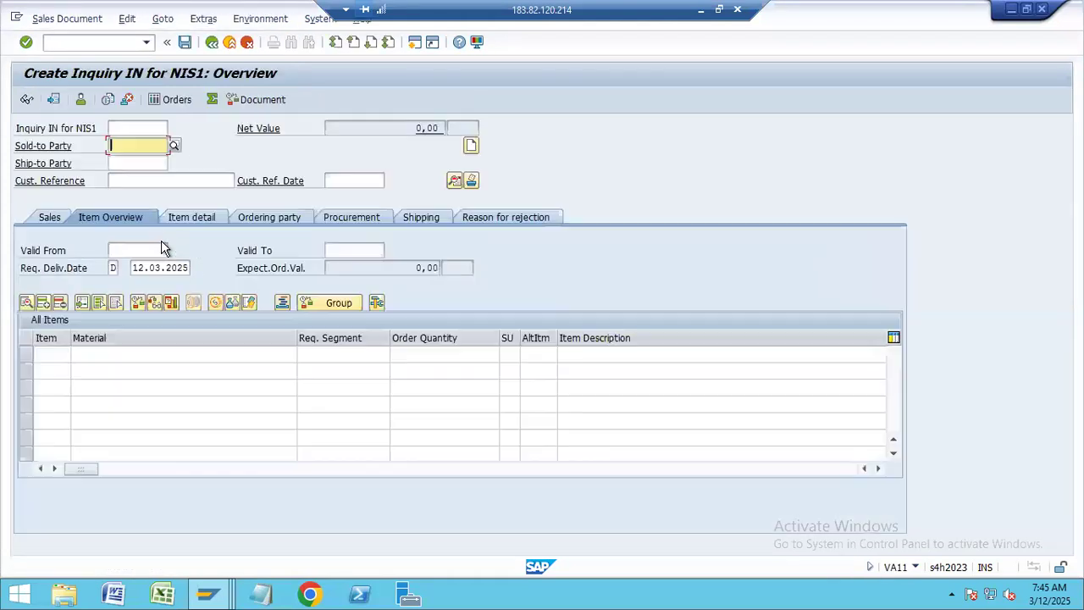
pyautogui.click(137, 150)
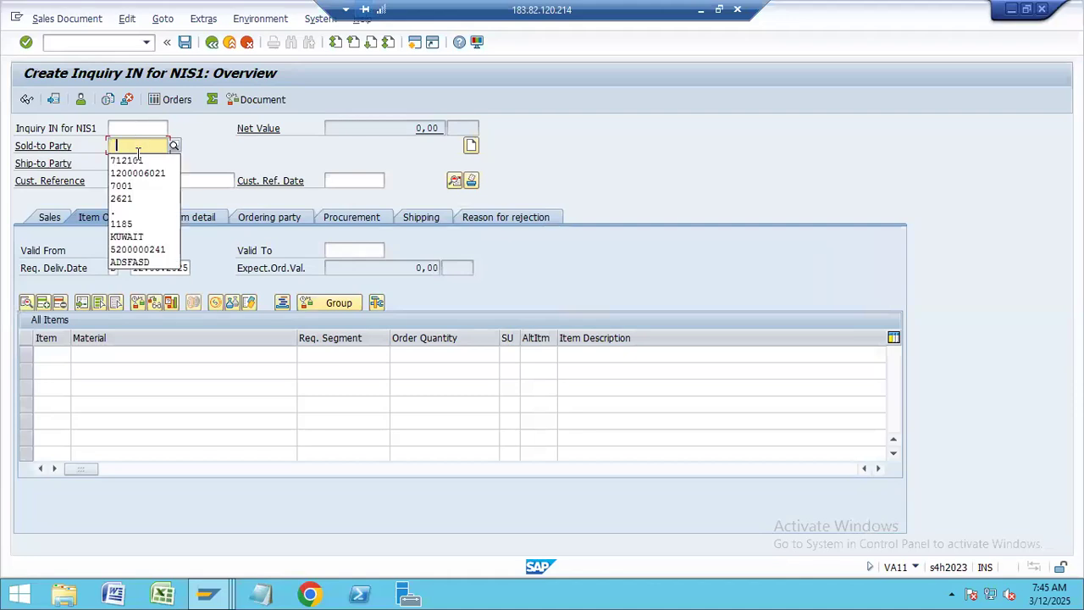
pyautogui.click(137, 159)
pyautogui.click(124, 354)
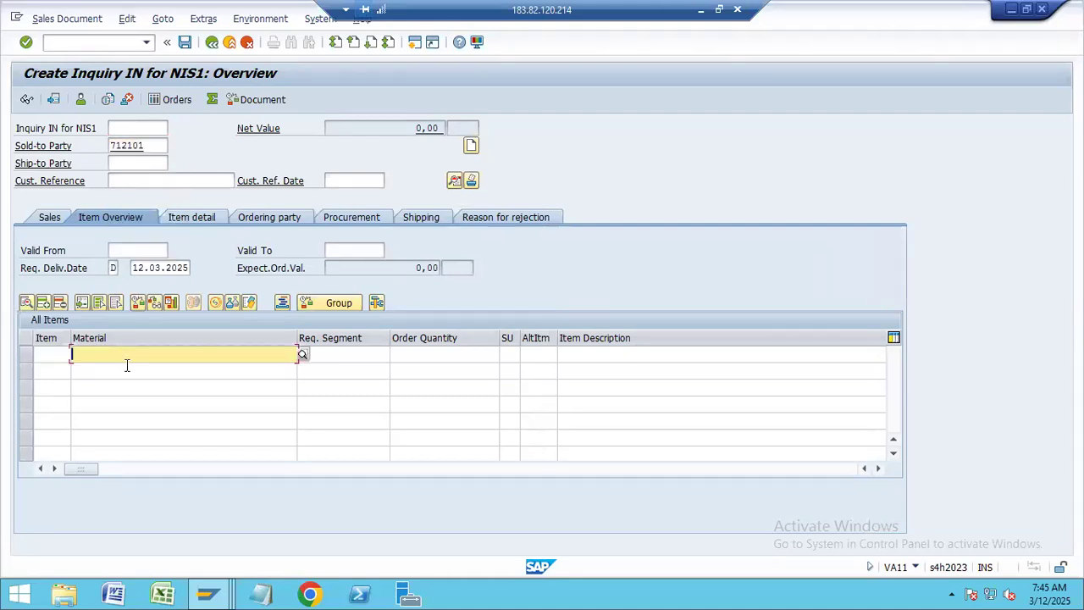
pyautogui.click(126, 368)
pyautogui.click(432, 368)
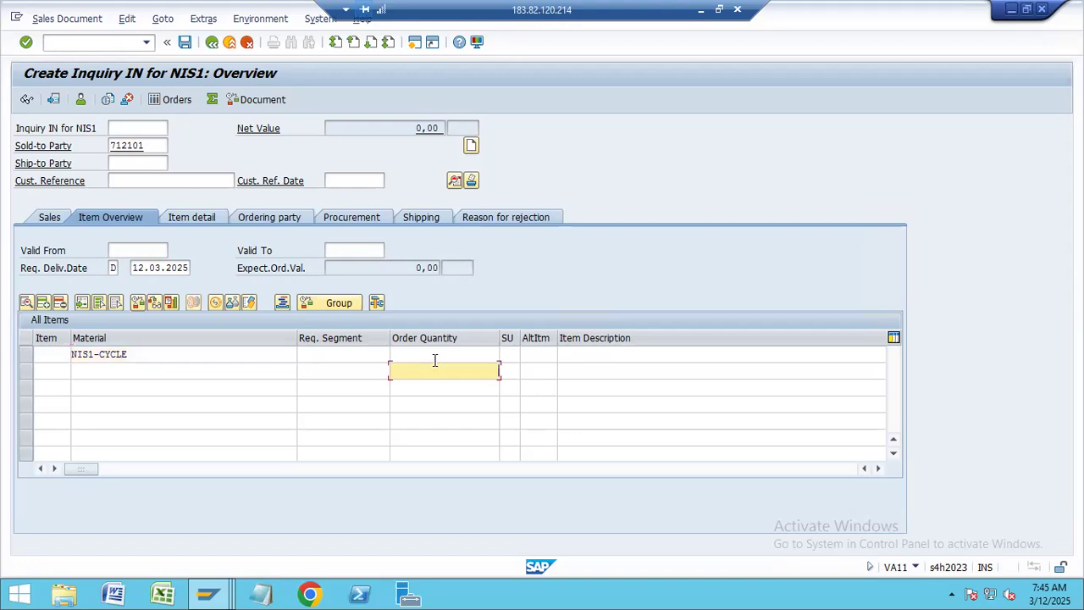
pyautogui.click(436, 356)
pyautogui.write('10')
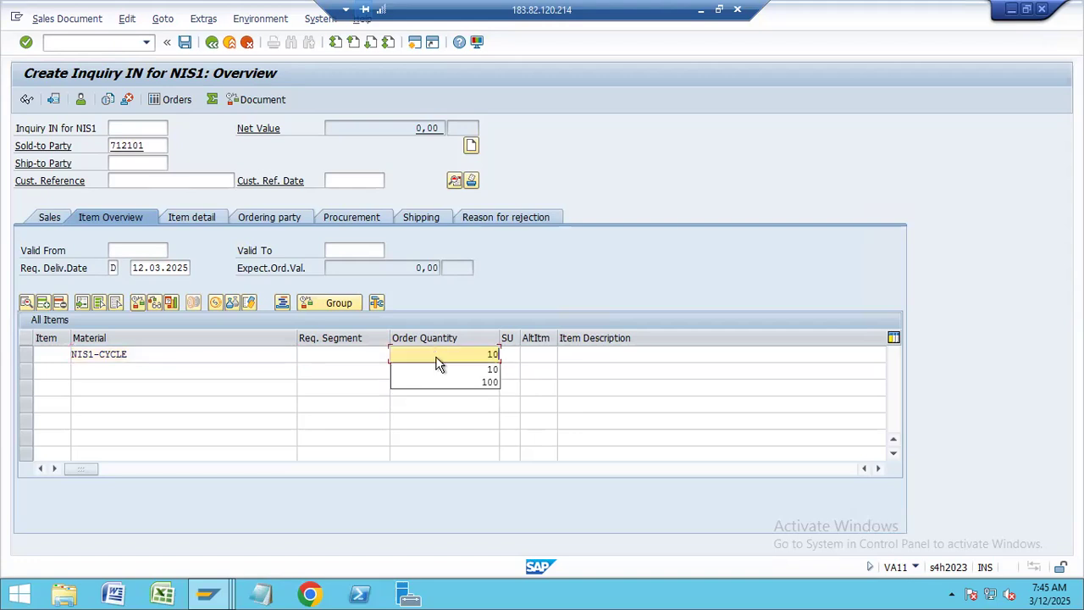
pyautogui.press('Return')
# Check the payment terms in the item's billing document data and save the inquiry
pyautogui.doubleClick(204, 354)
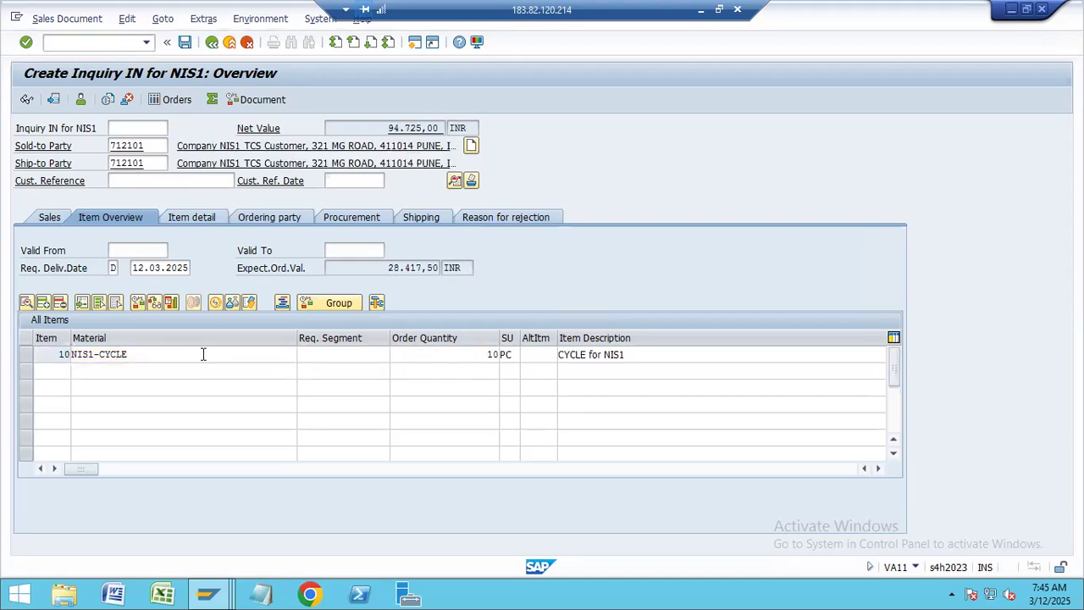
pyautogui.click(264, 199)
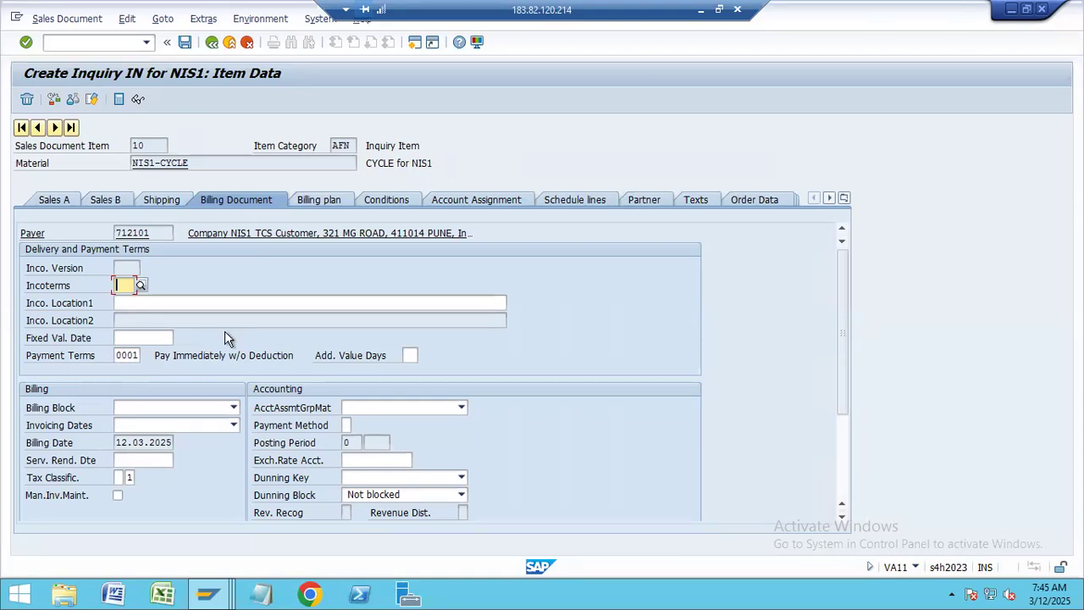
pyautogui.click(185, 42)
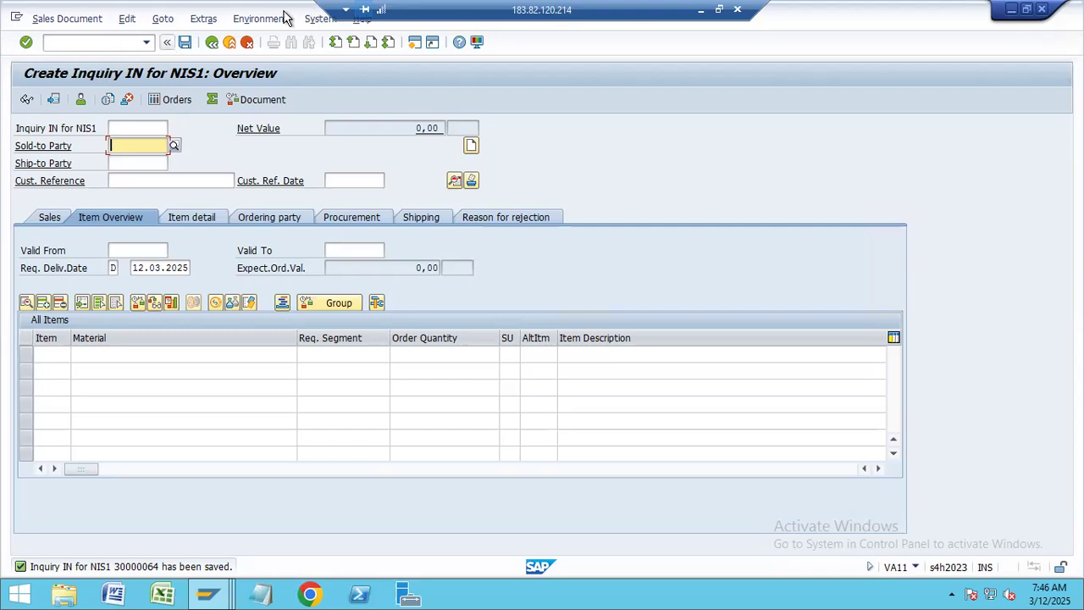
# Display the saved inquiry from the inquiry creation screen, then return to the SAP Easy Access menu
pyautogui.click(243, 20)
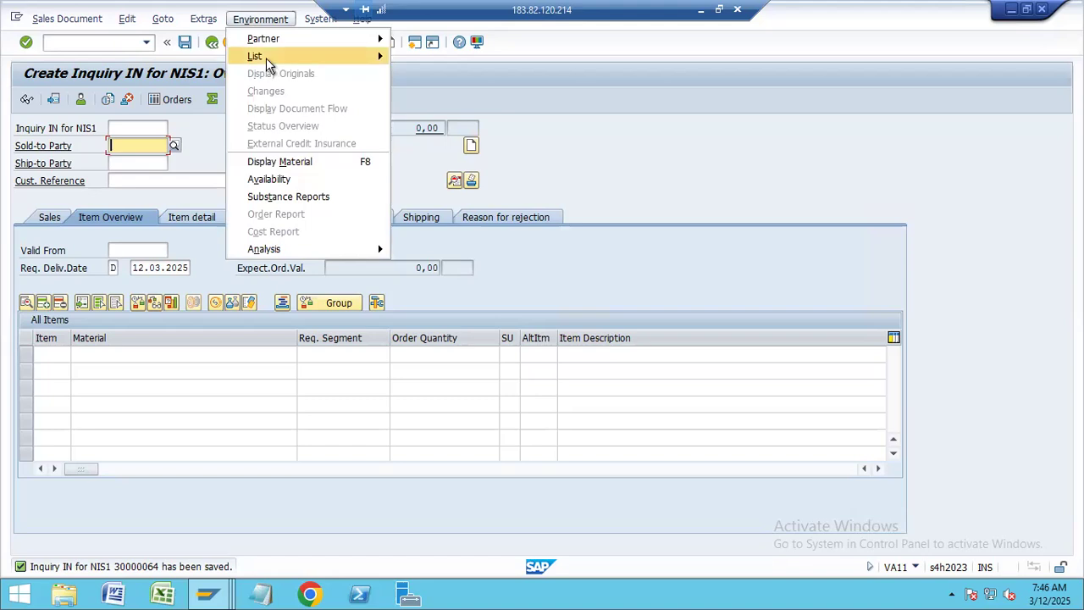
pyautogui.moveTo(266, 57)
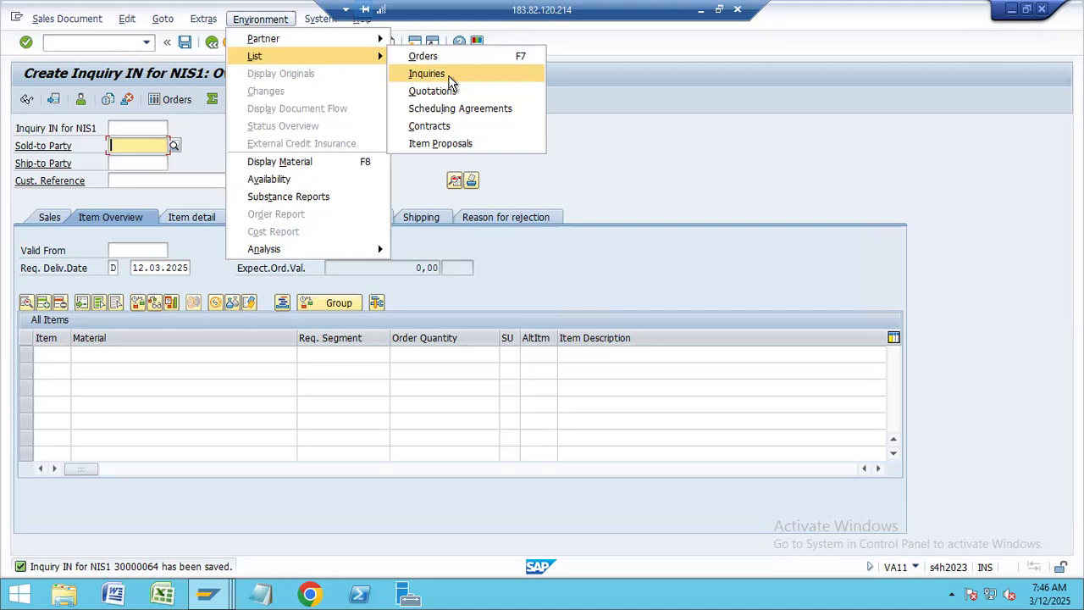
pyautogui.click(59, 78)
pyautogui.click(58, 19)
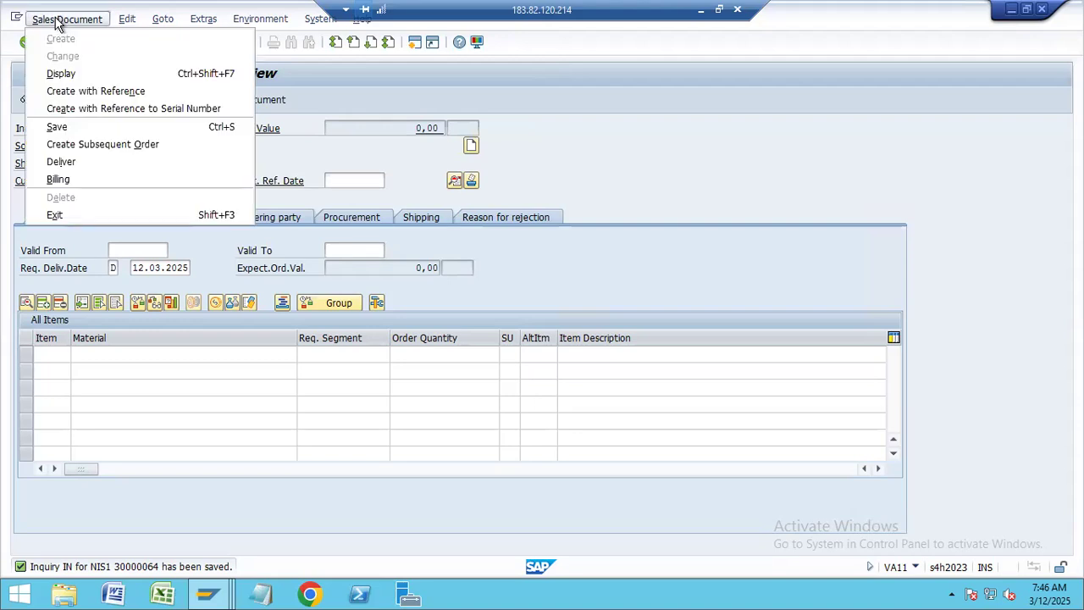
pyautogui.click(66, 76)
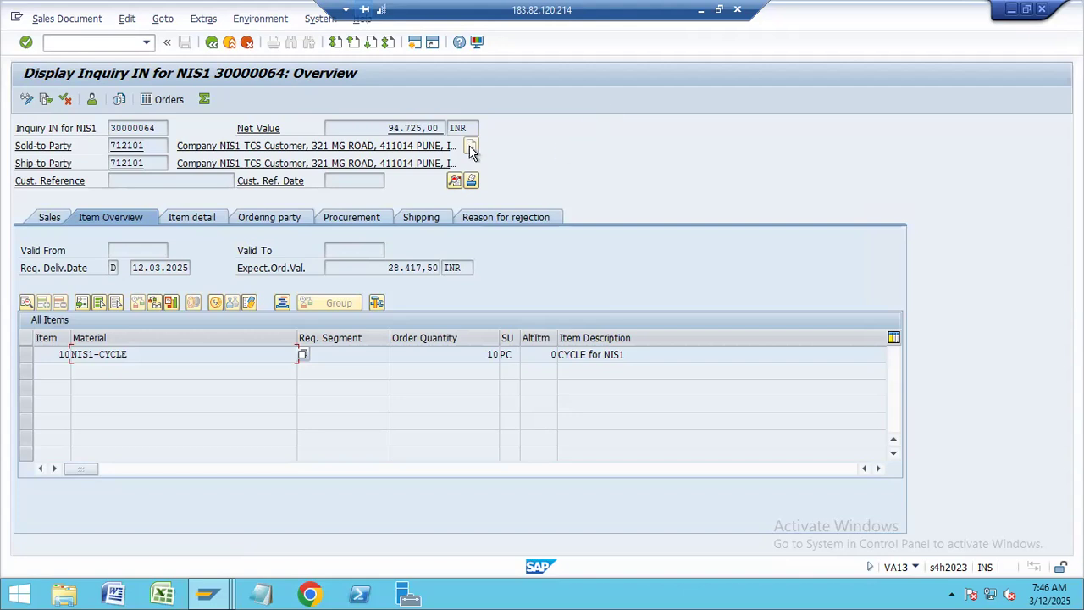
pyautogui.click(212, 42)
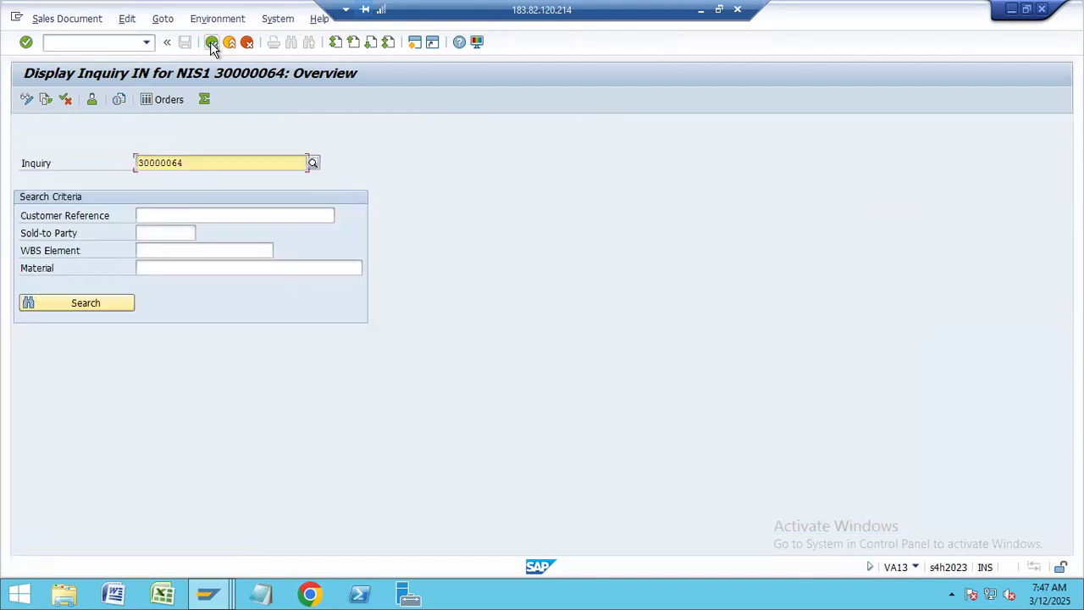
pyautogui.click(212, 42)
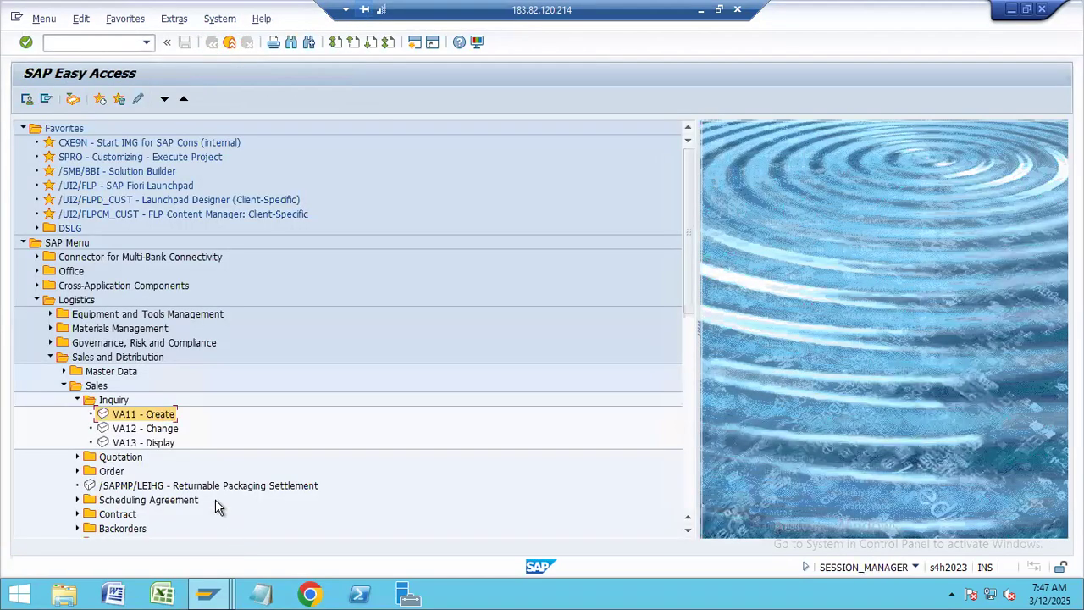
# Search for the saved inquiry with transaction VA13, view its overview, and return to the SAP Easy Access menu
pyautogui.scroll(-1, 176, 432)
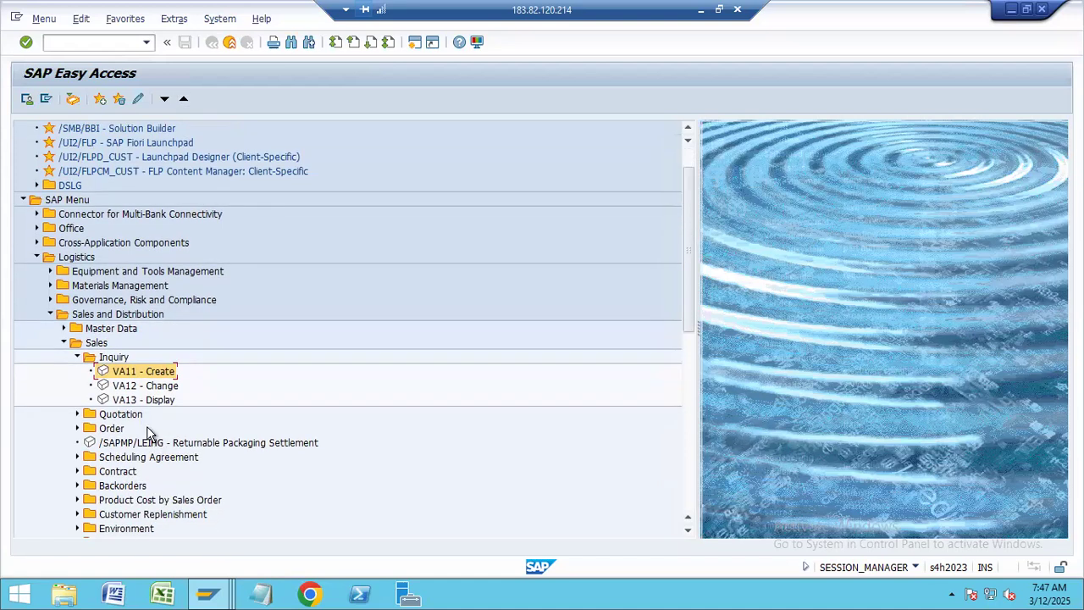
pyautogui.click(142, 403)
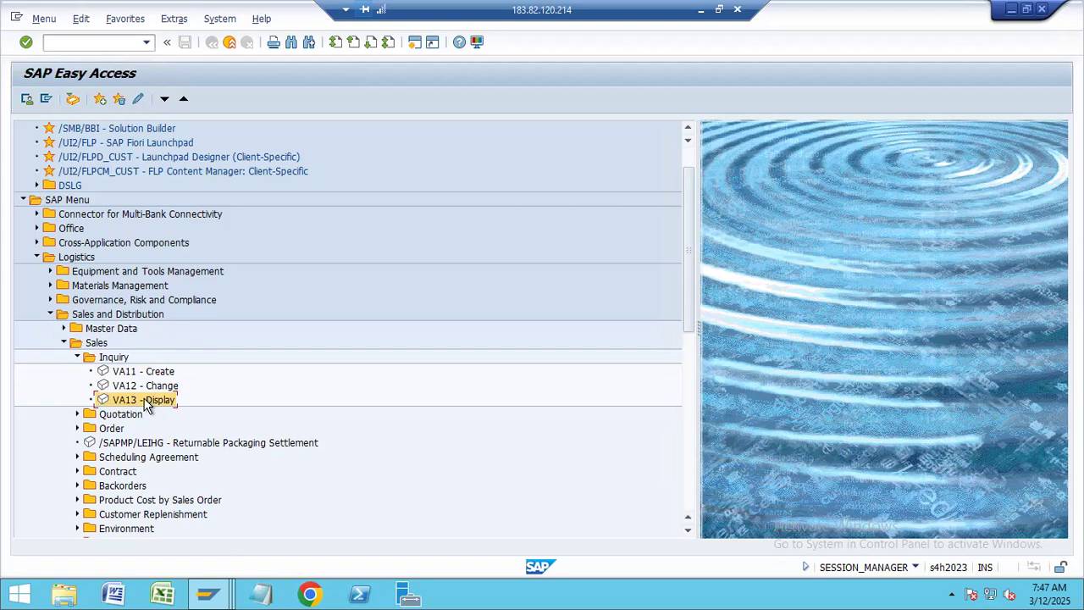
pyautogui.click(141, 390)
pyautogui.doubleClick(144, 401)
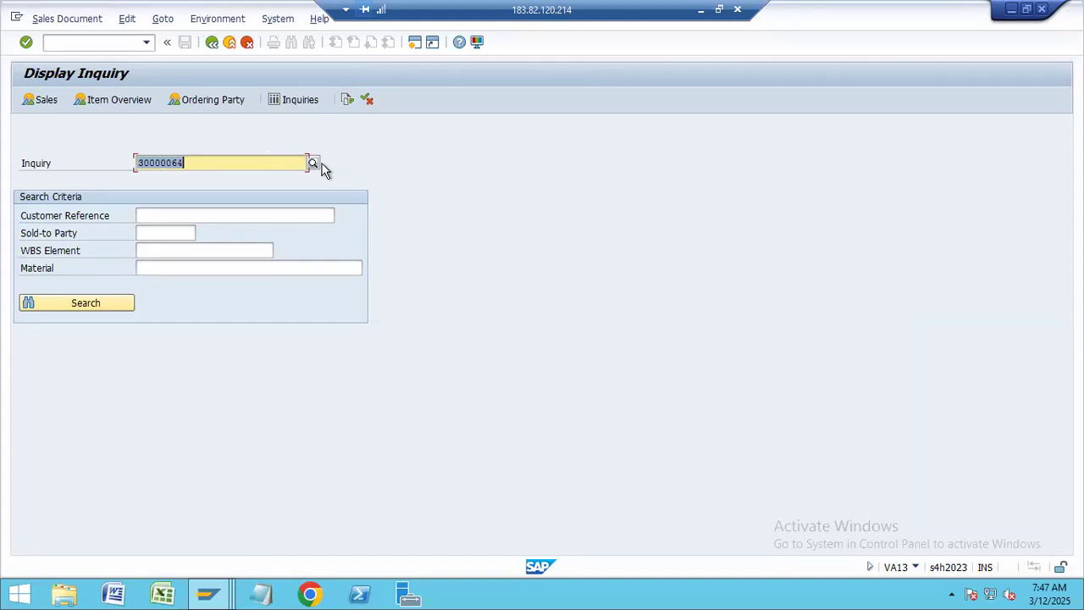
pyautogui.click(88, 300)
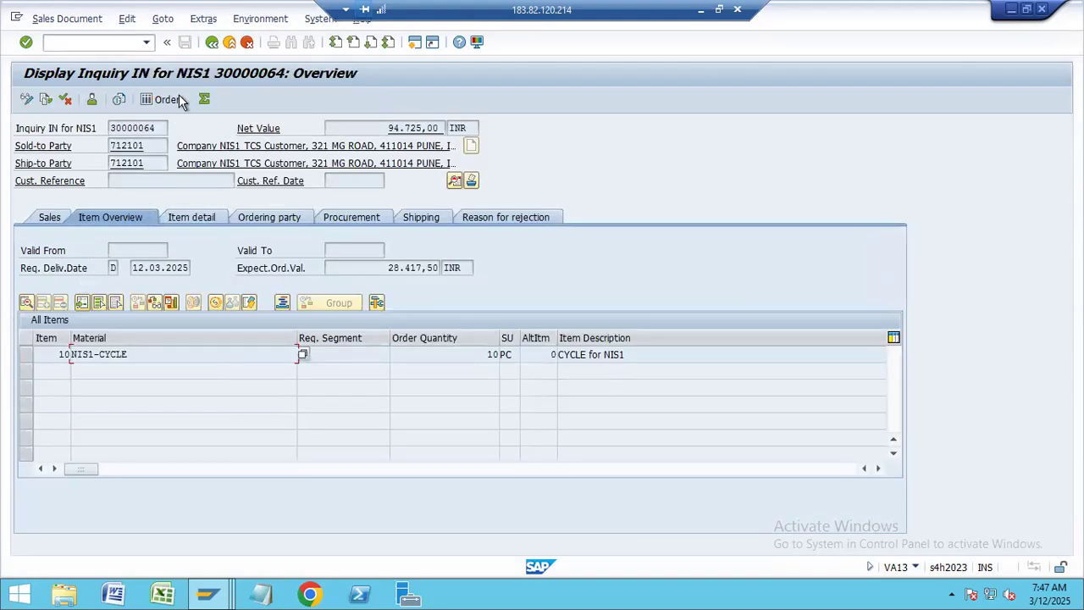
pyautogui.click(212, 42)
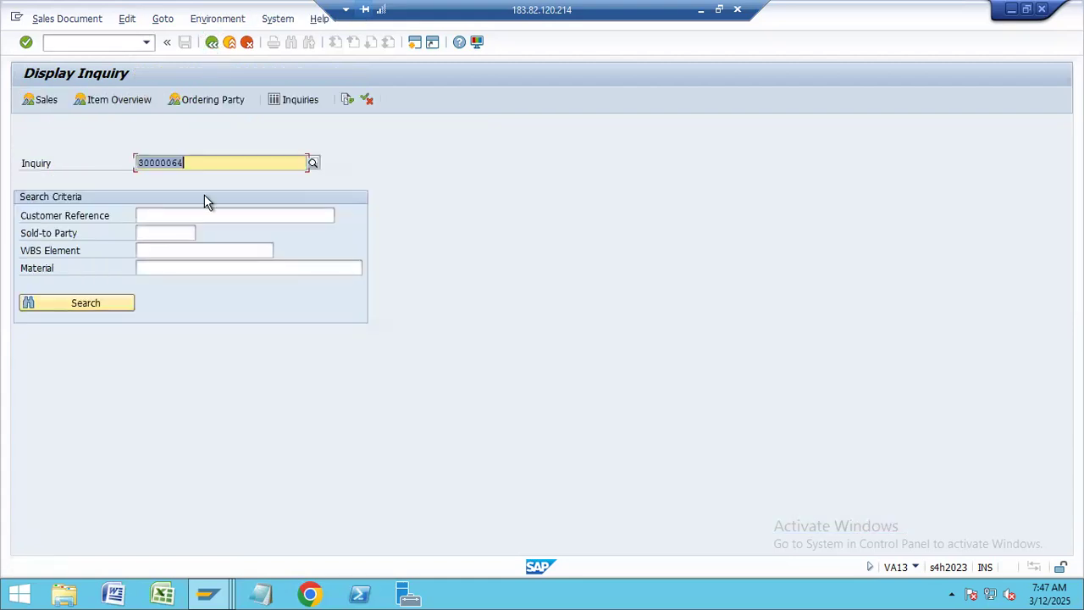
pyautogui.press('F3')
# Open the VA15 Inquiries List report from the sales information system
pyautogui.scroll(-5, 147, 377)
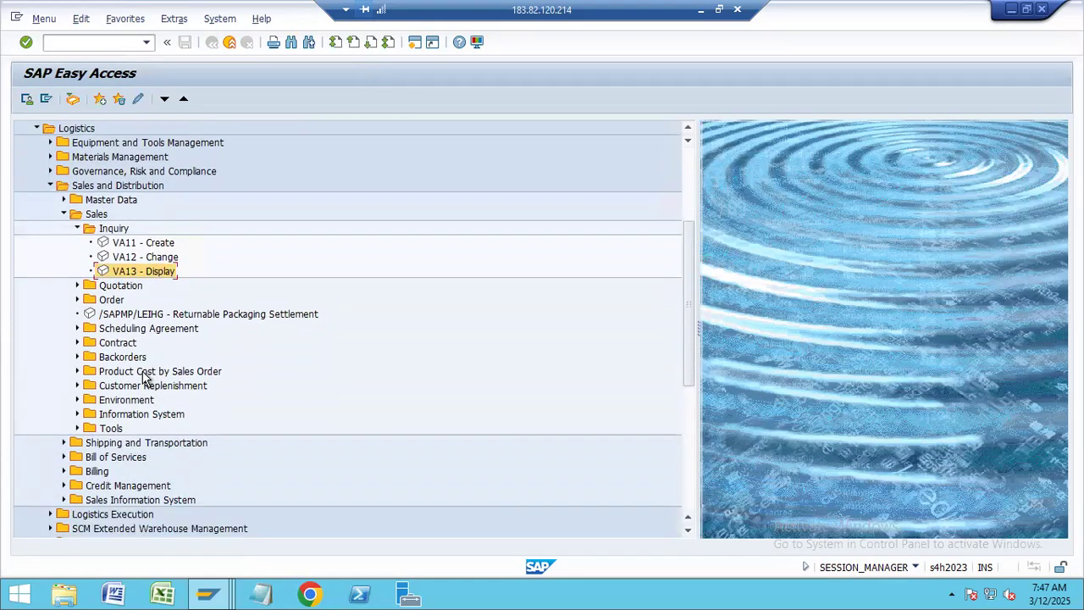
pyautogui.click(77, 415)
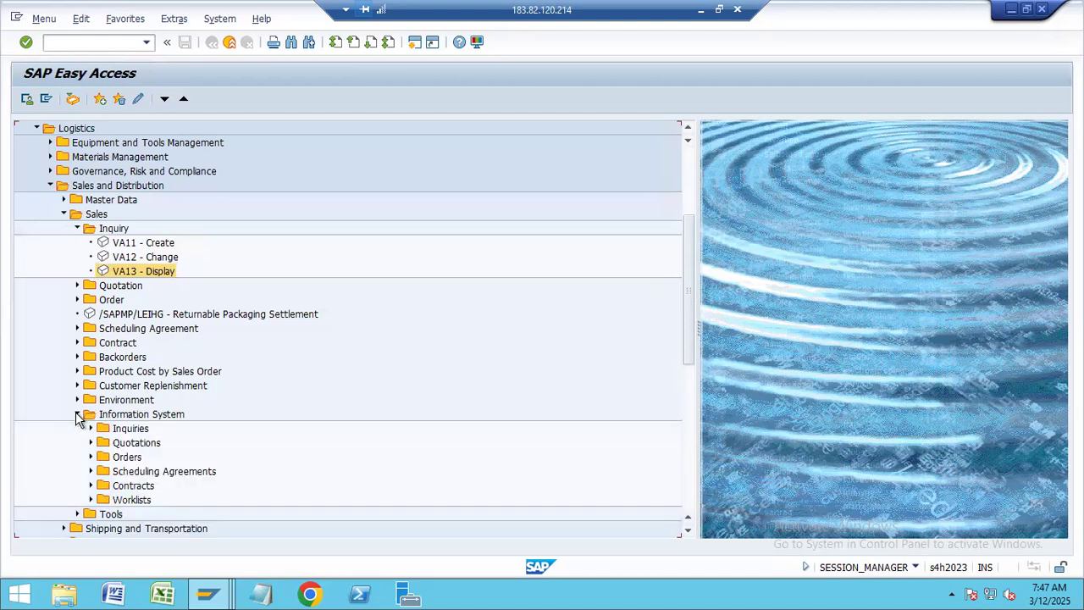
pyautogui.click(91, 428)
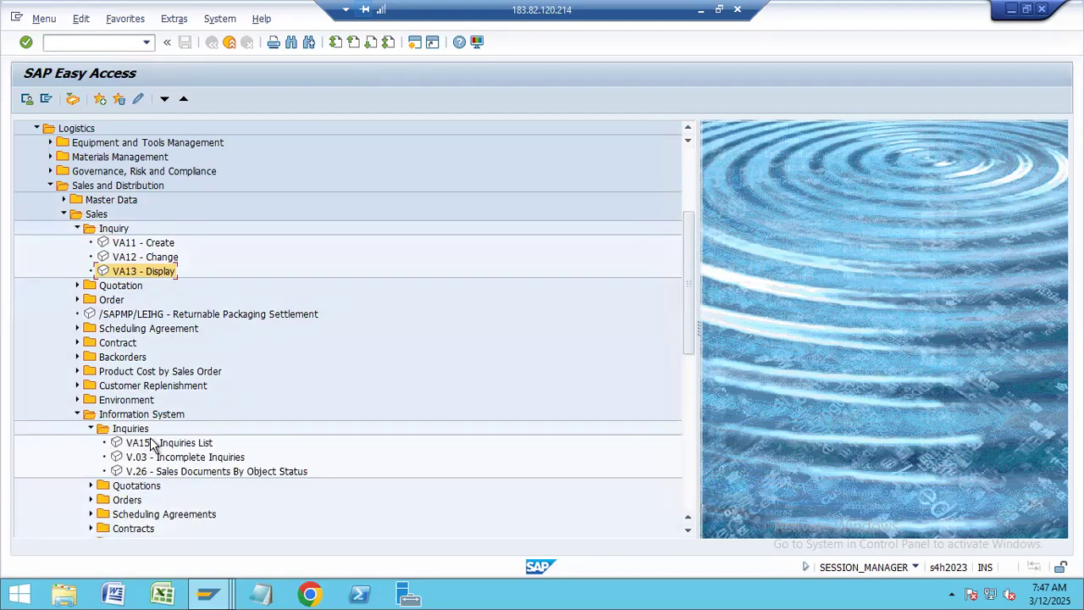
pyautogui.click(178, 447)
pyautogui.doubleClick(177, 444)
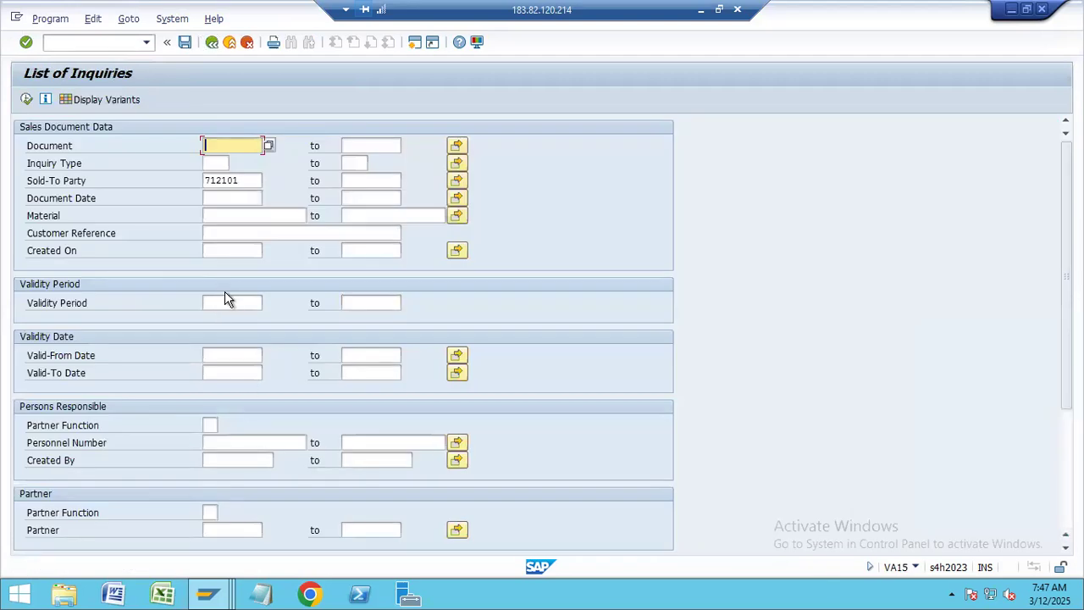
# Review the selection criteria, run the inquiries list for the NIS1 TCS customer, and return to the selection screen
pyautogui.scroll(-3, 225, 299)
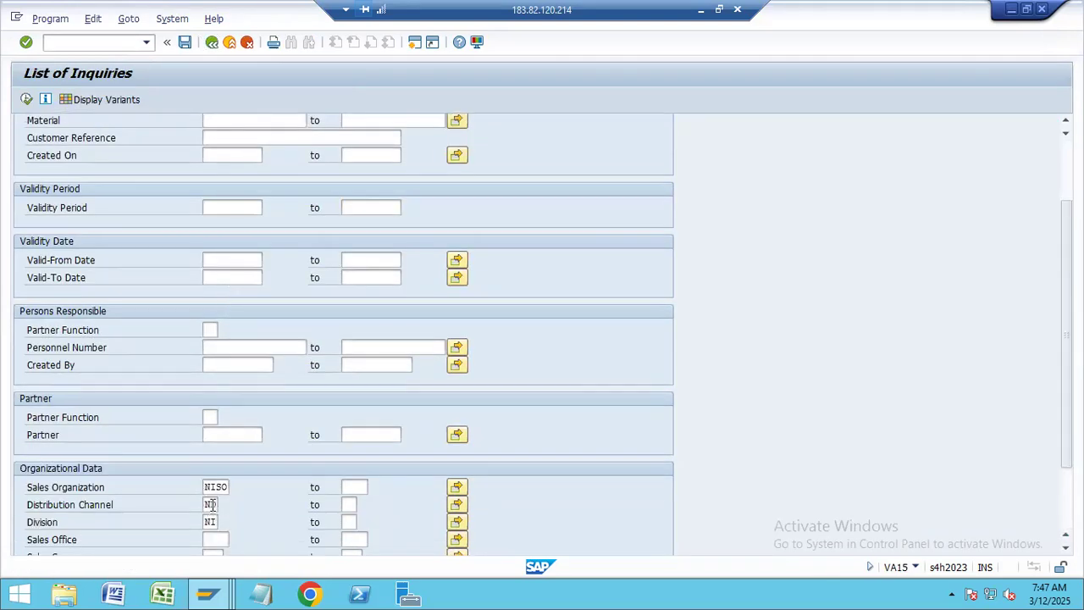
pyautogui.scroll(2, 254, 280)
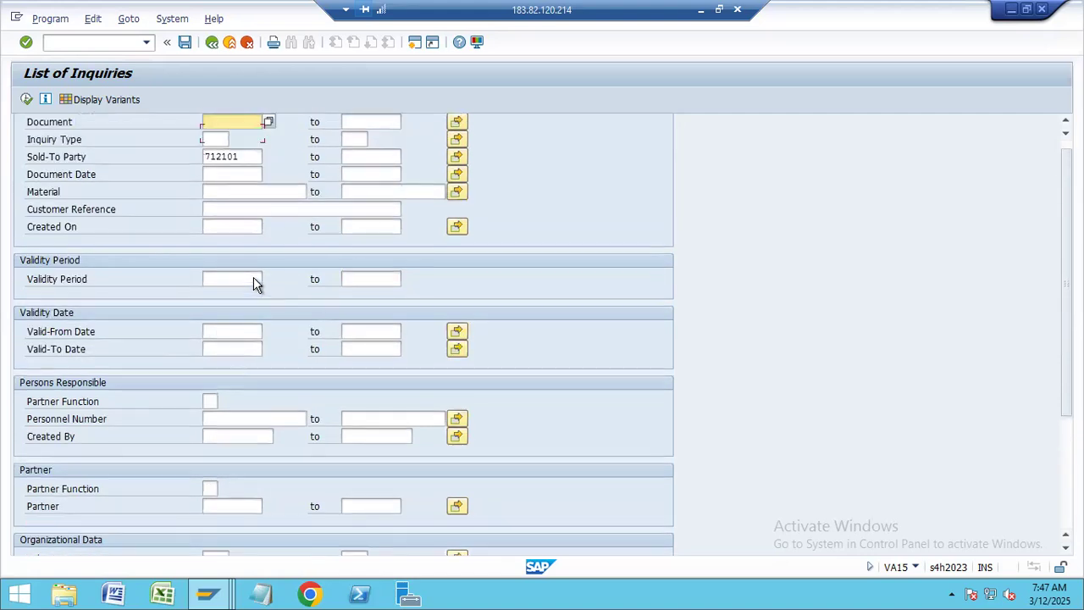
pyautogui.scroll(1, 253, 280)
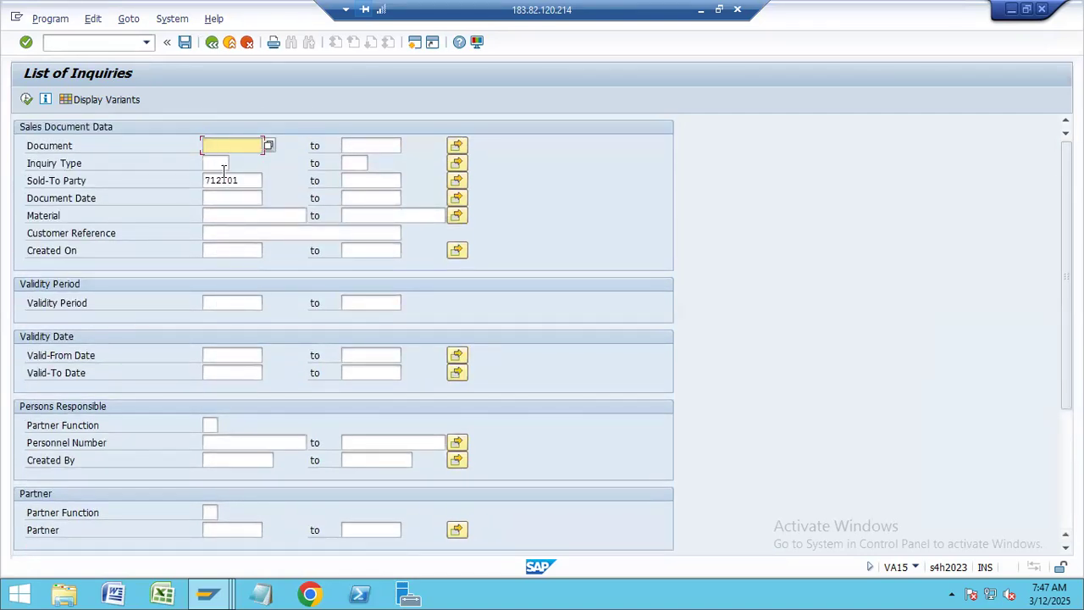
pyautogui.click(26, 100)
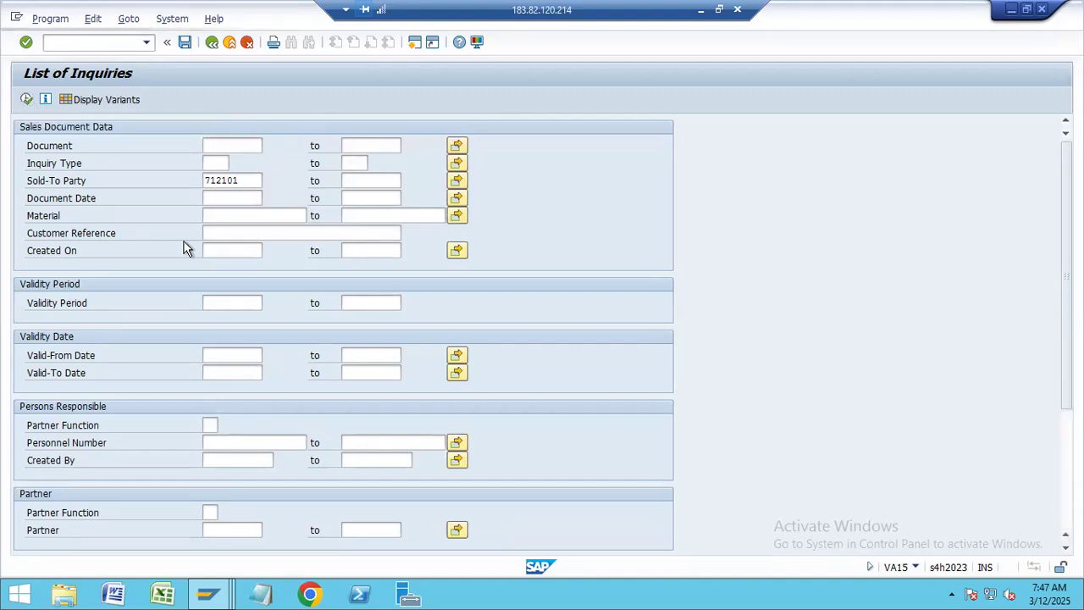
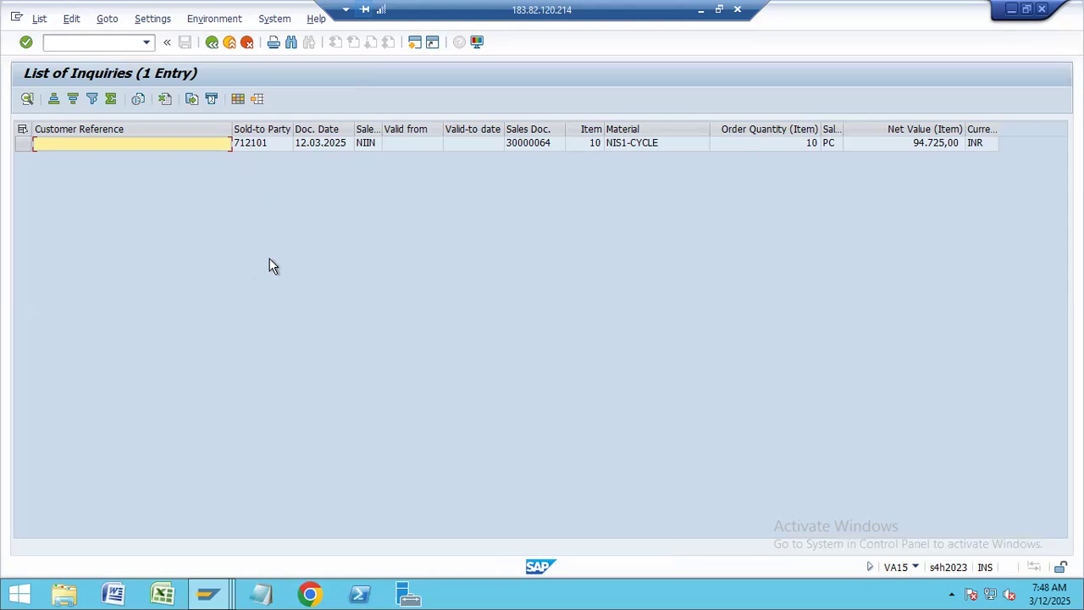
pyautogui.click(212, 43)
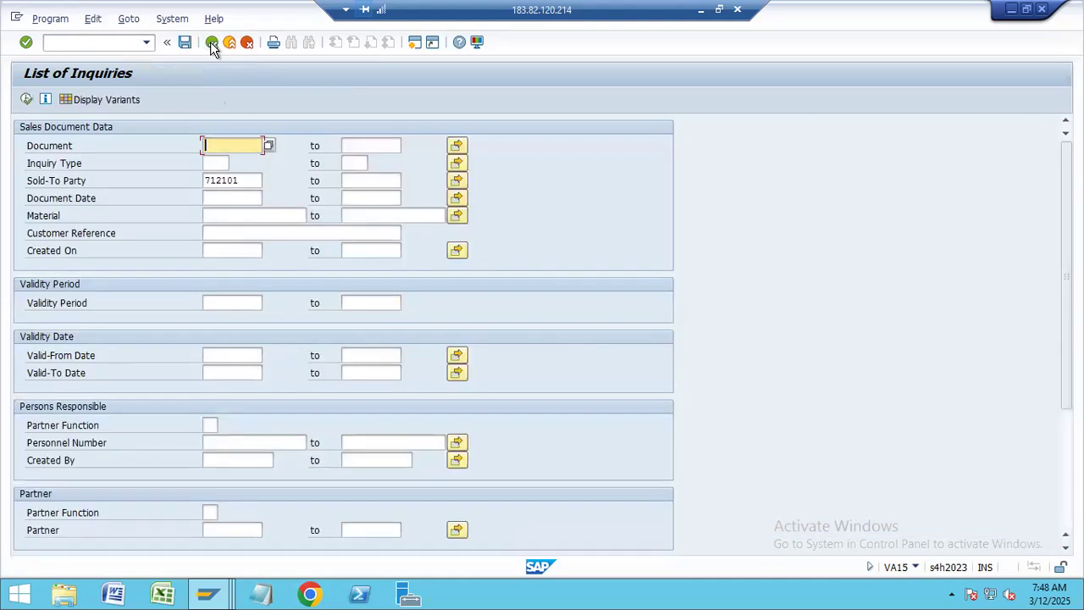
# Run the VA25 Quotations List report for the preset sold-to party and return to the SAP Easy Access menu
pyautogui.click(212, 43)
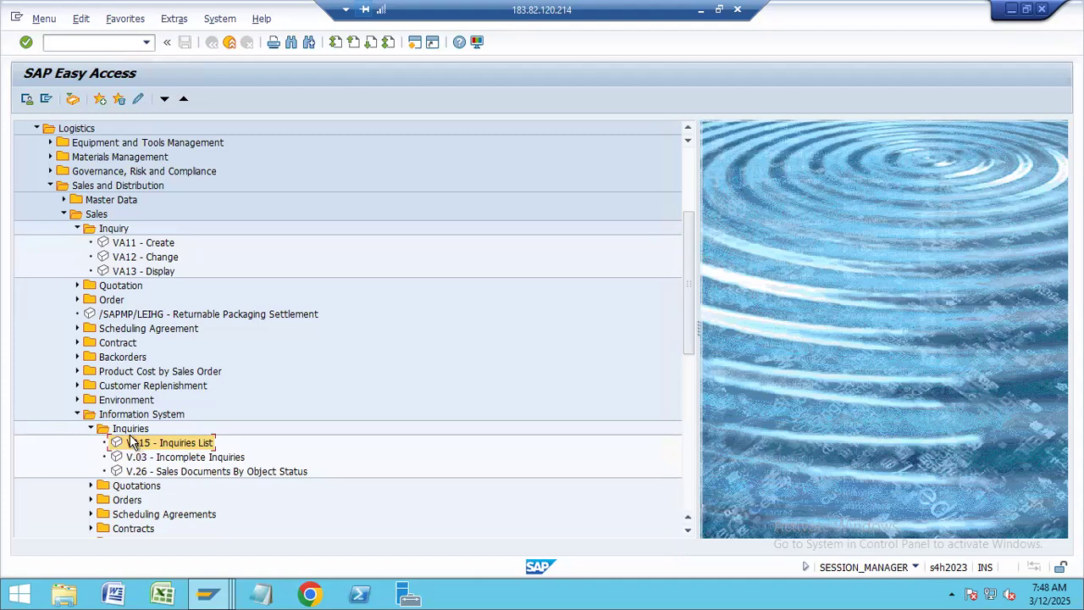
pyautogui.click(90, 486)
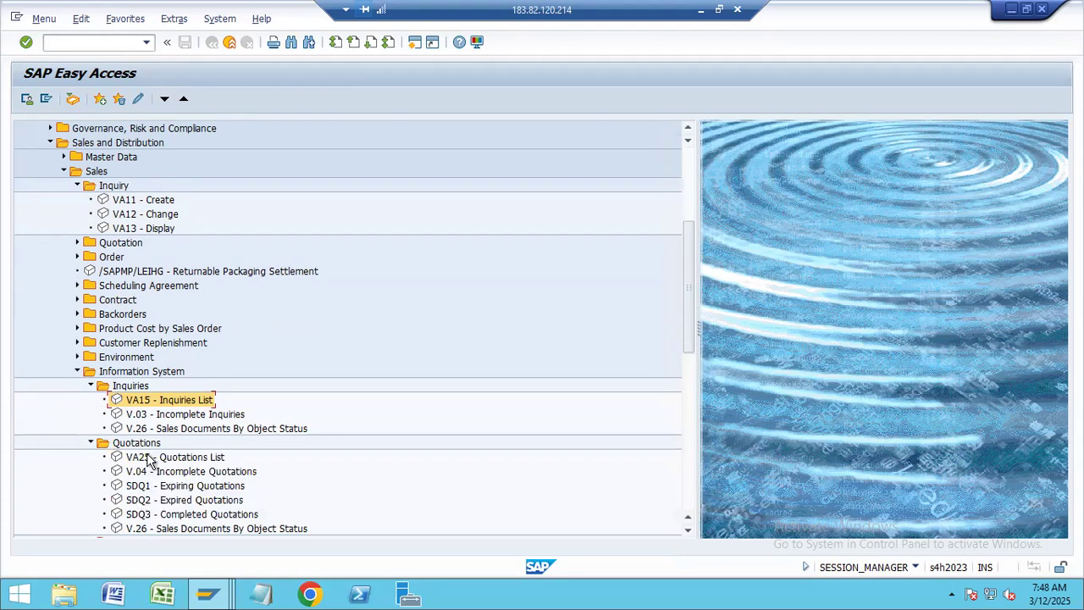
pyautogui.click(184, 458)
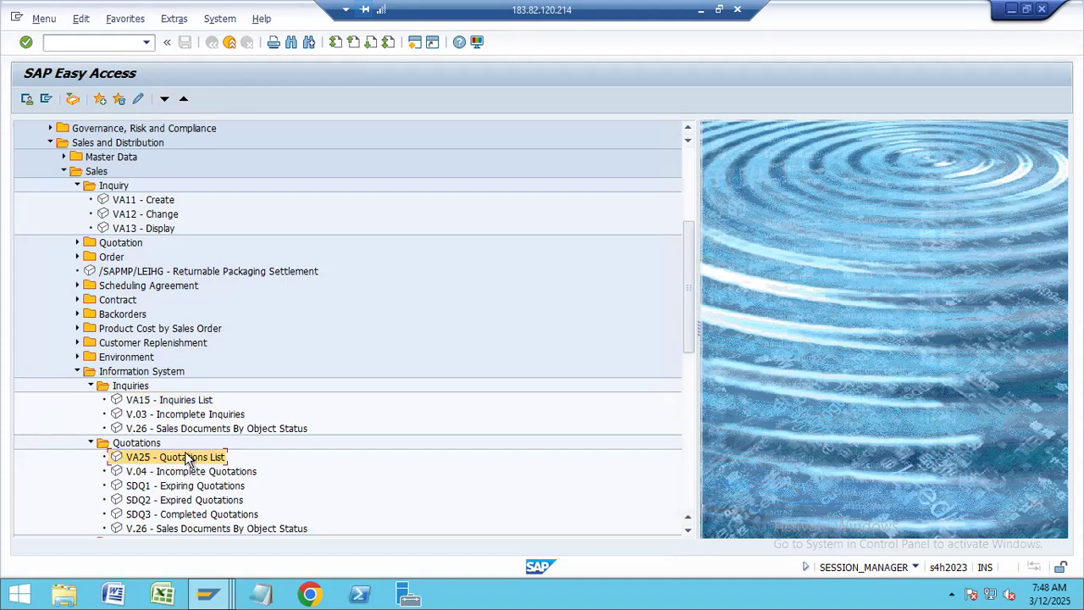
pyautogui.doubleClick(177, 458)
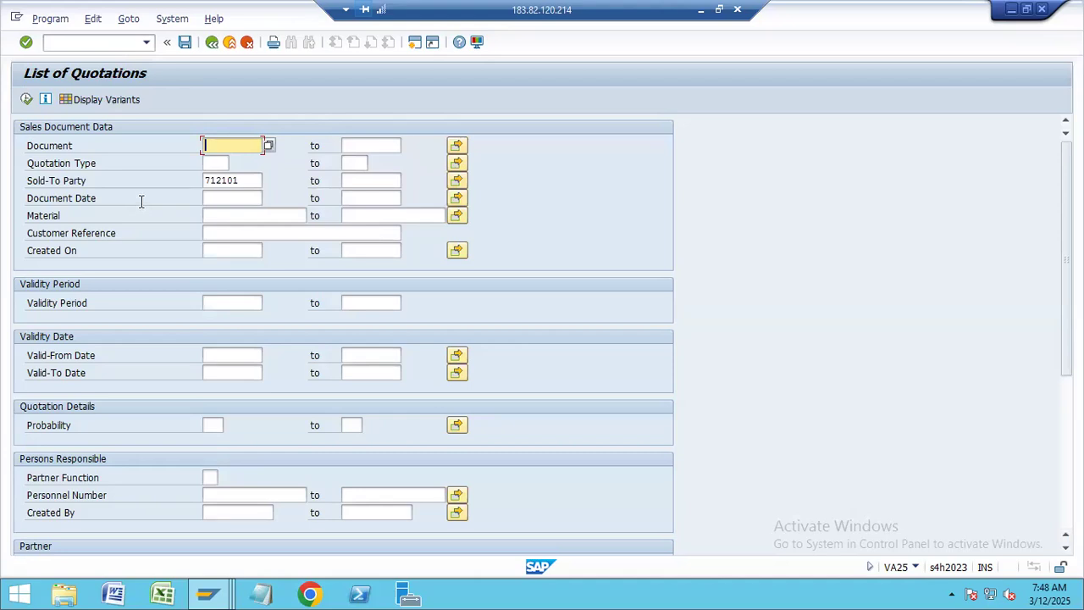
pyautogui.click(27, 99)
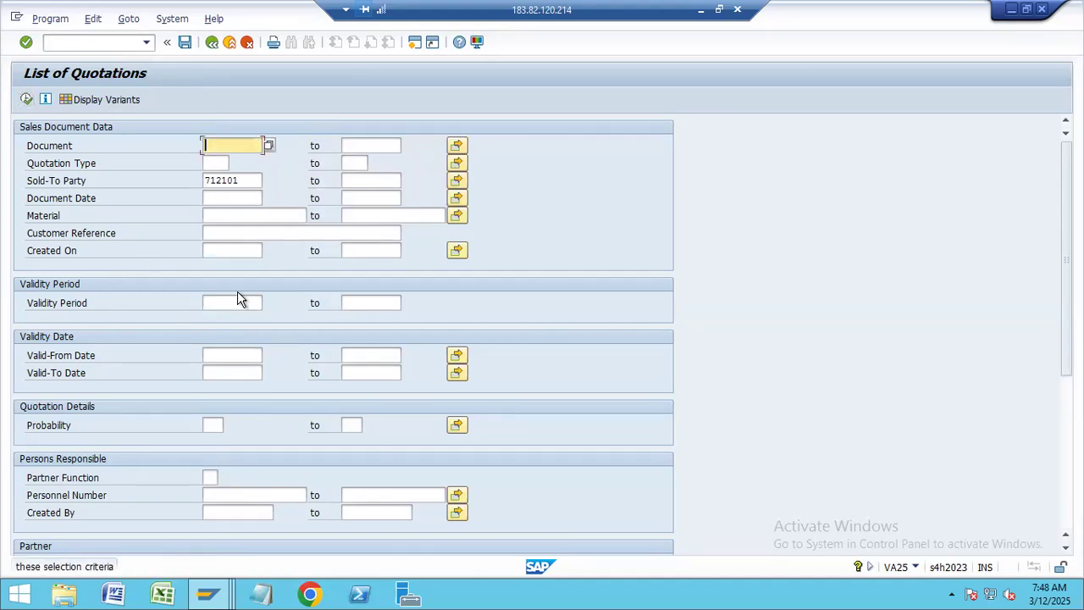
pyautogui.click(211, 41)
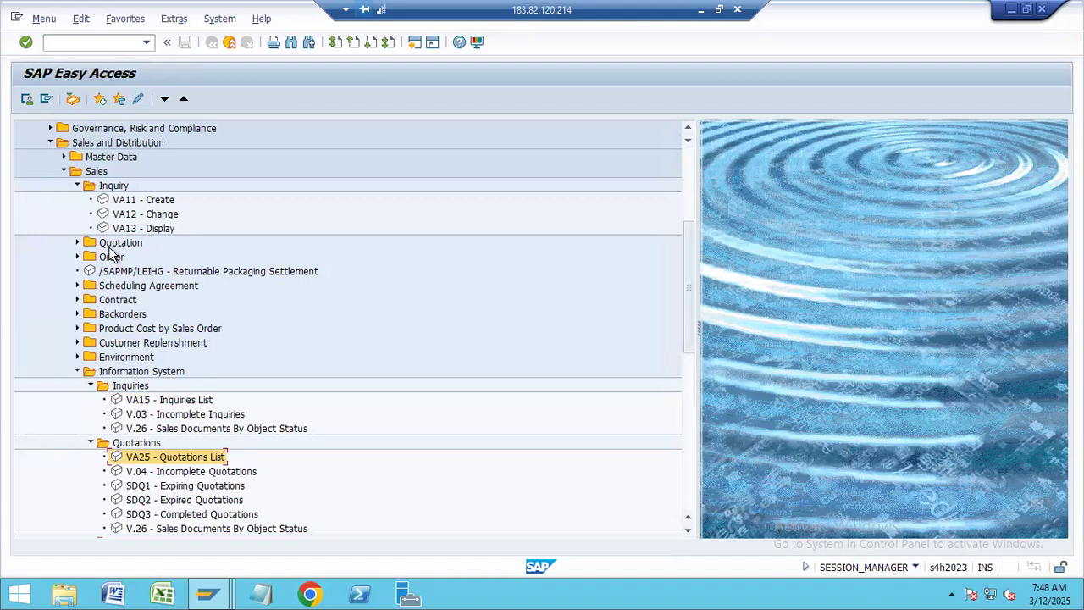
# Open VA21 for creating a quotation from the Sales and Distribution menu
pyautogui.click(79, 243)
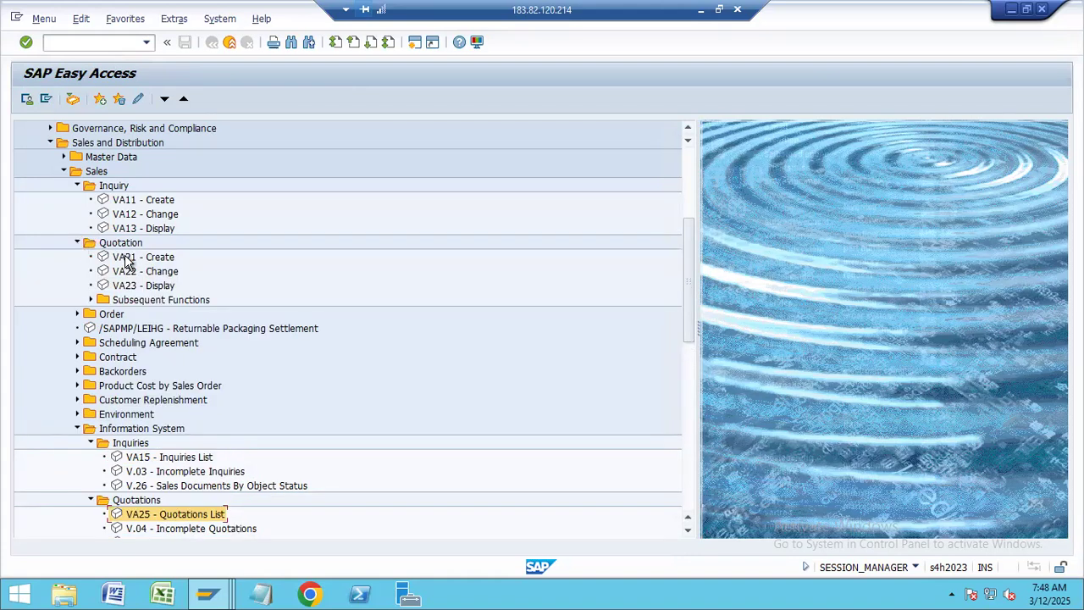
pyautogui.click(127, 257)
pyautogui.doubleClick(167, 261)
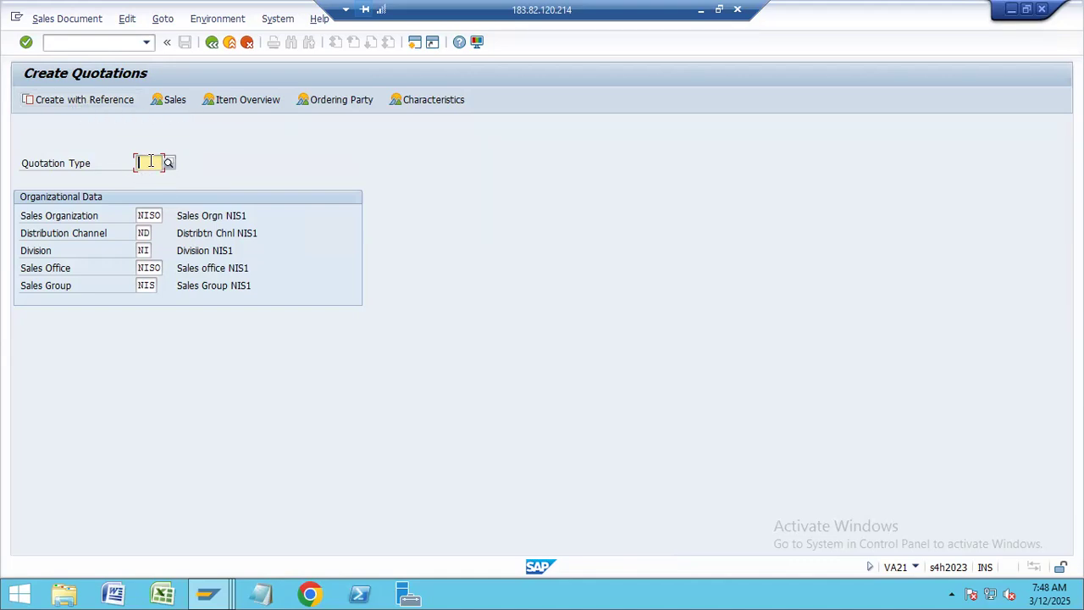
# Set the quotation type to NISQ and start creating the quotation with reference to a preceding document
pyautogui.click(61, 100)
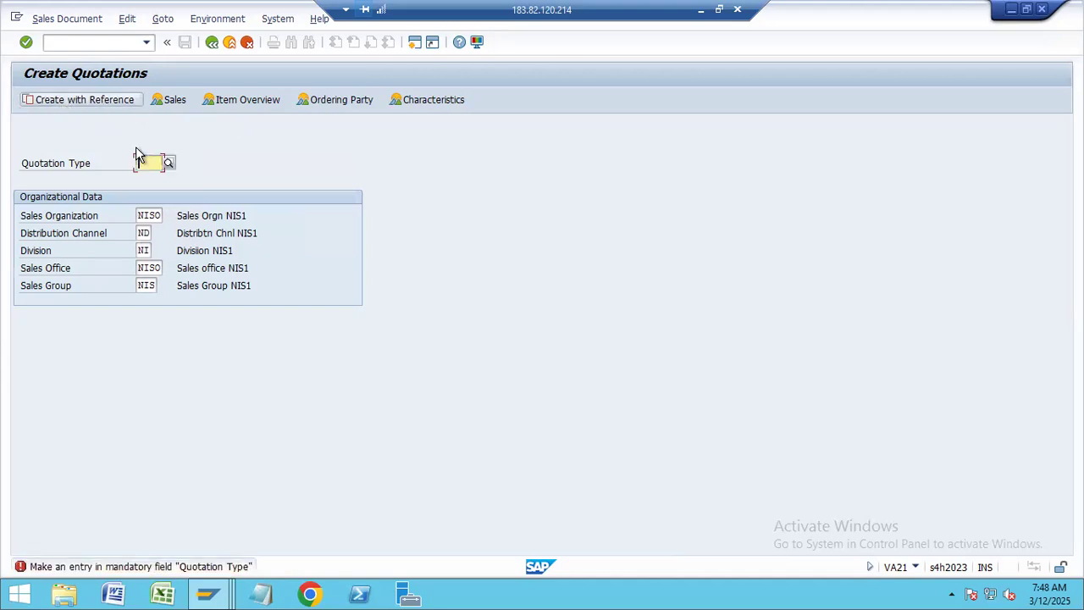
pyautogui.write('n')
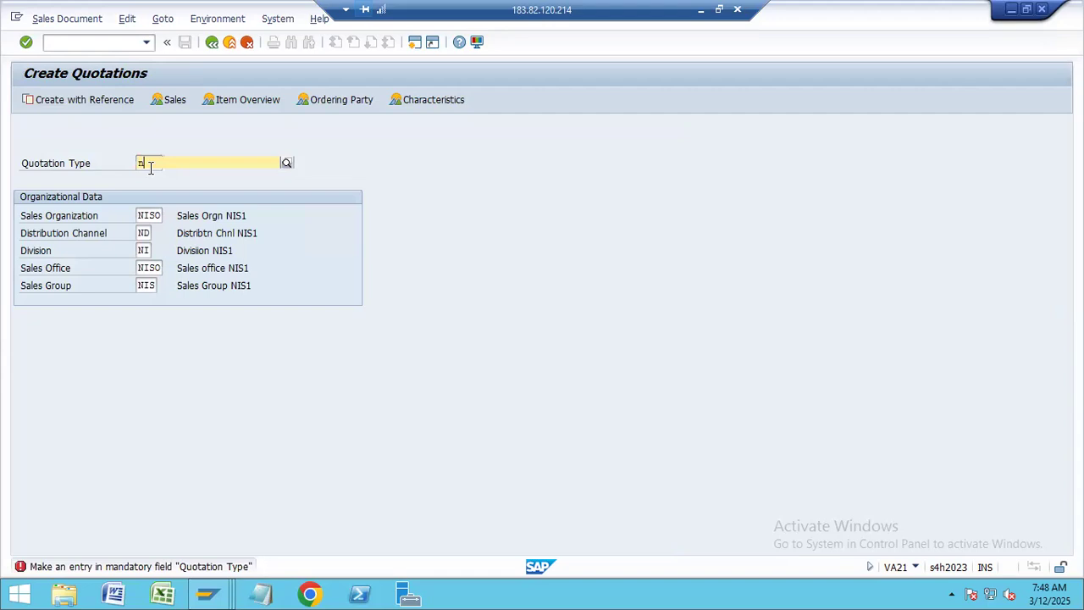
pyautogui.write('i')
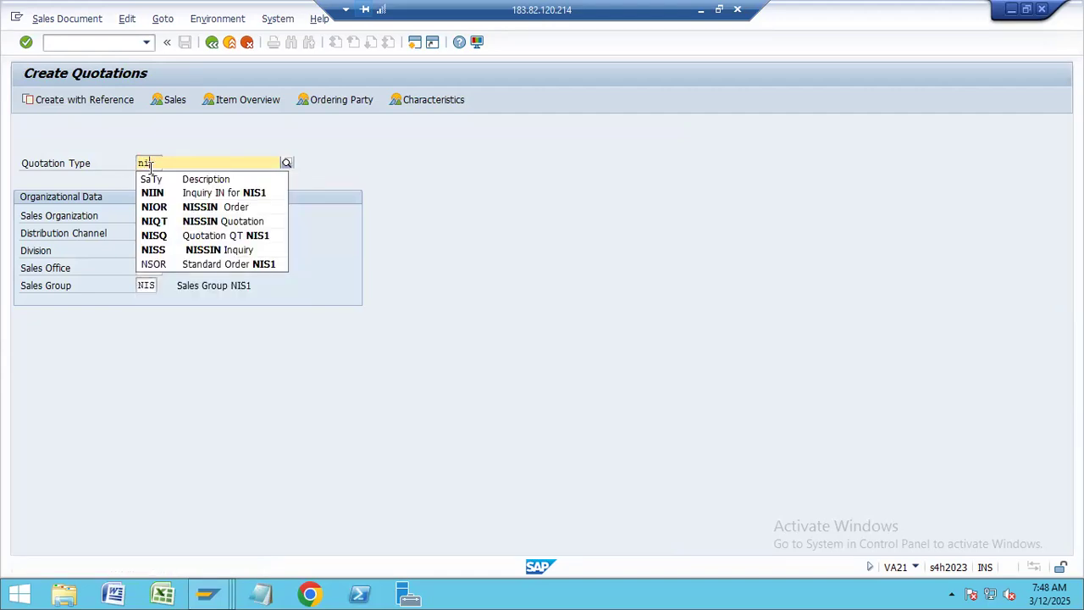
pyautogui.write('sq')
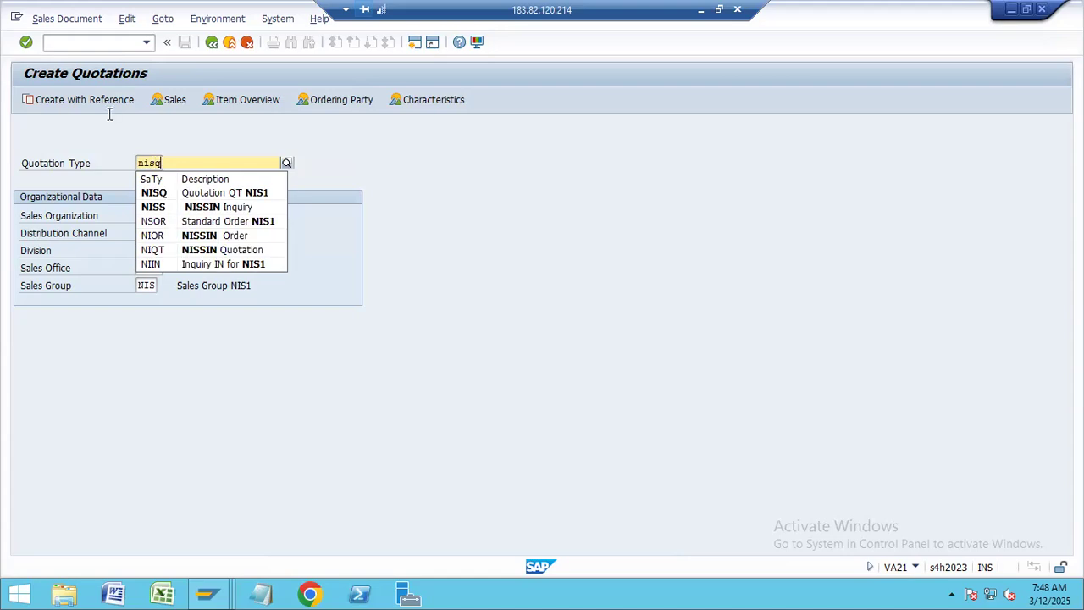
pyautogui.click(161, 194)
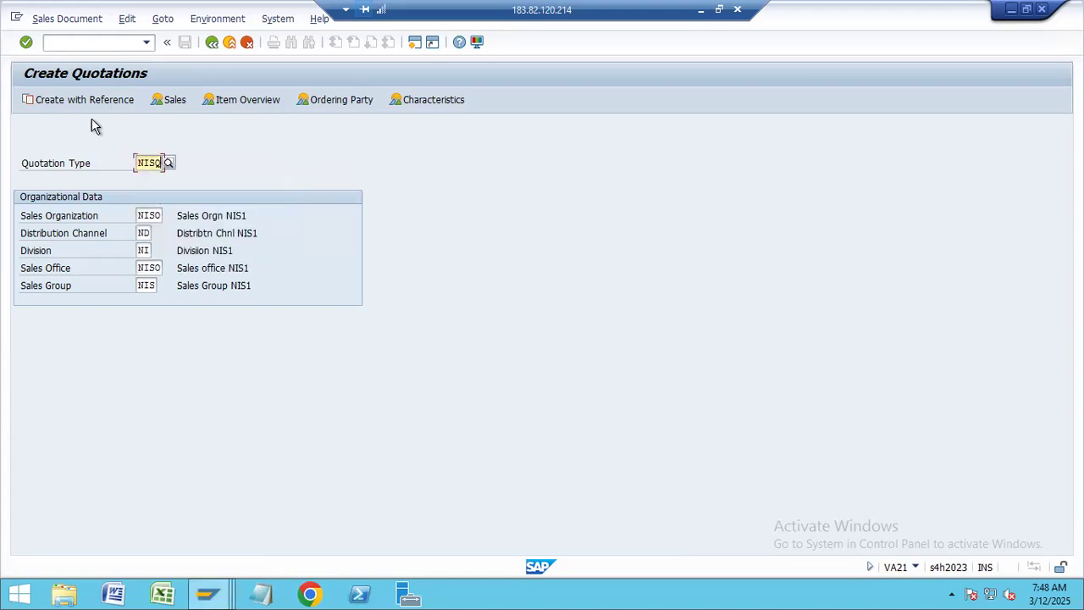
pyautogui.click(64, 98)
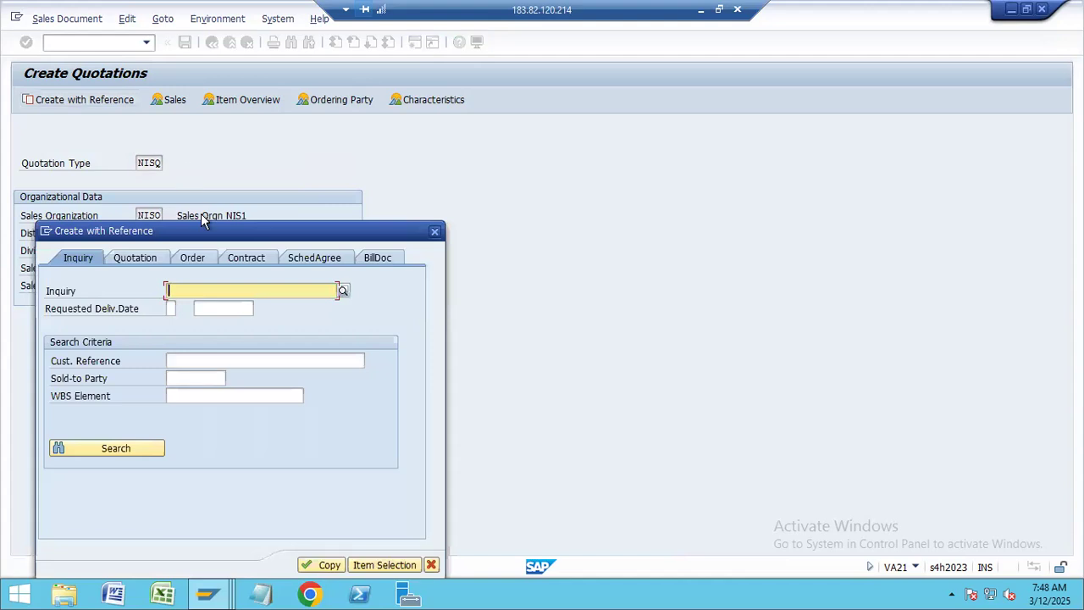
# Find the sold-to party for the inquiry reference with sales office and sales group left blank, and select the NIS1 customer
pyautogui.moveTo(224, 235); pyautogui.dragTo(339, 148)
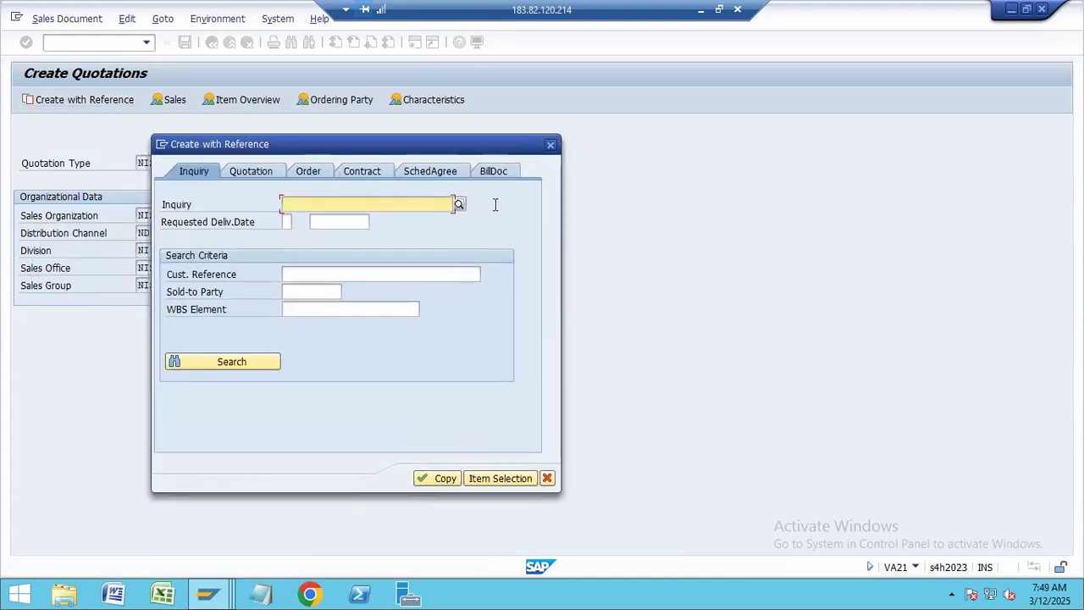
pyautogui.click(306, 292)
pyautogui.click(347, 292)
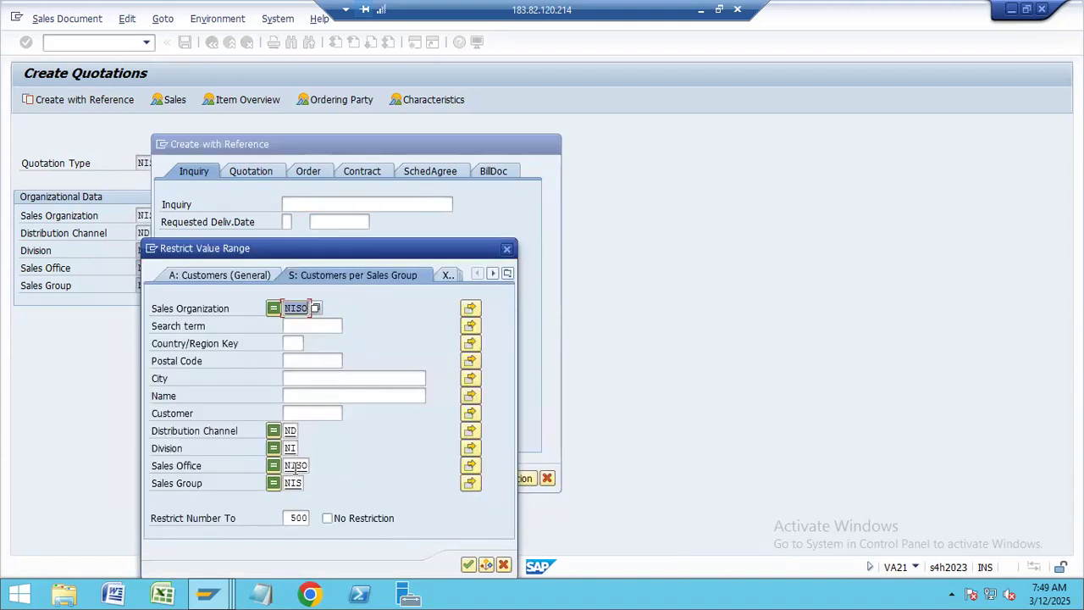
pyautogui.click(296, 466)
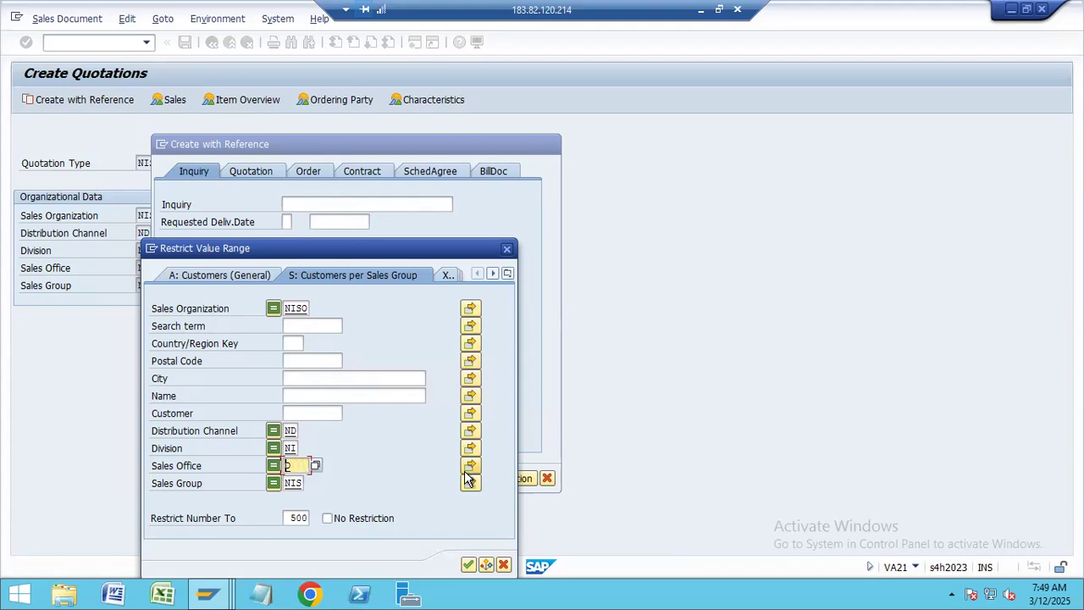
pyautogui.click(465, 473)
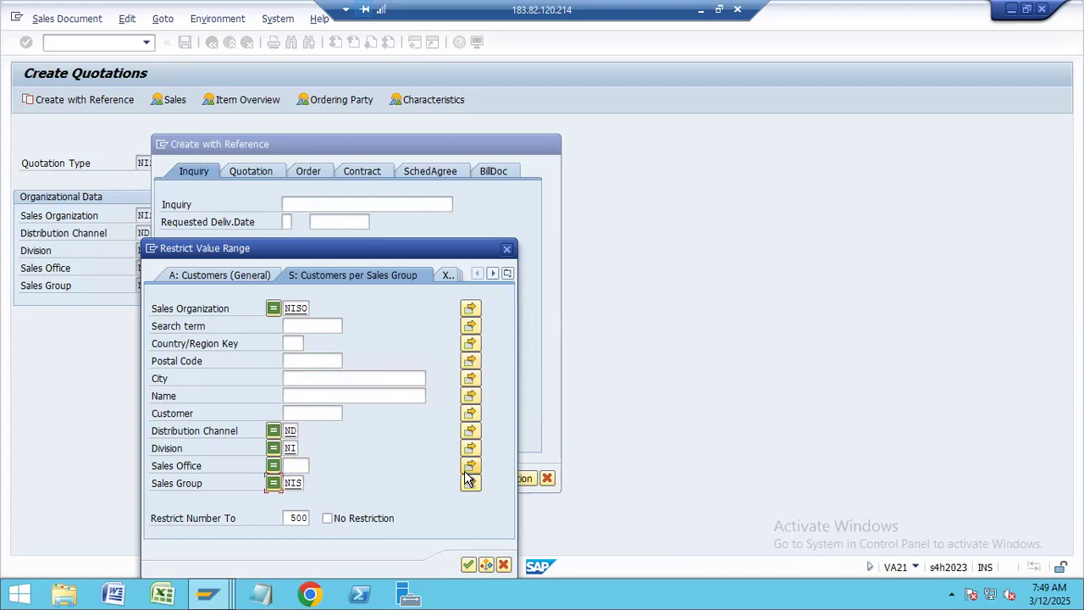
pyautogui.press('Tab')
pyautogui.press('BackSpace')
pyautogui.press('Return')
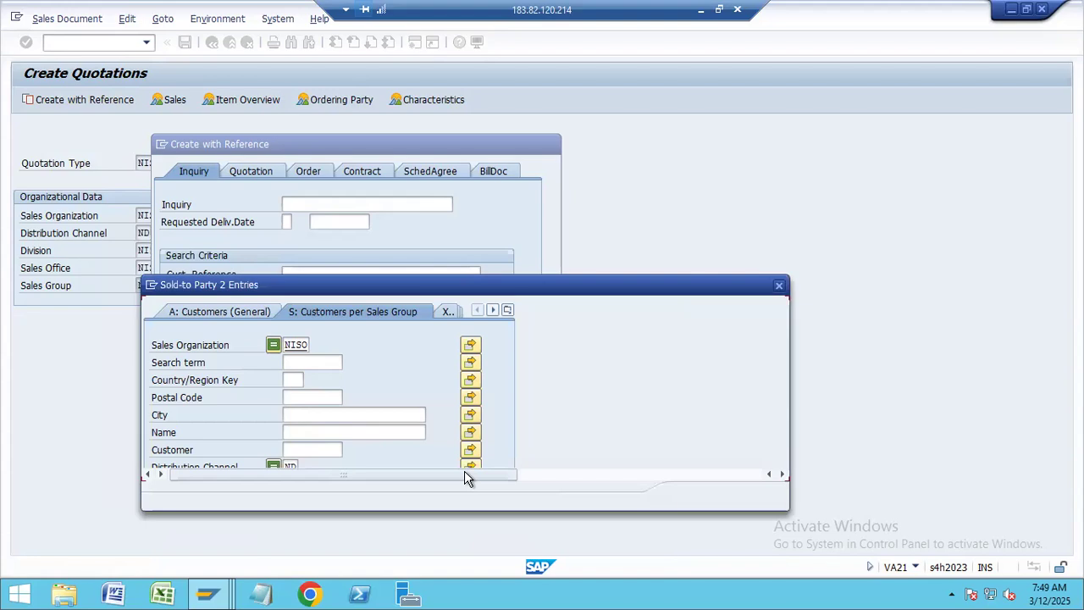
pyautogui.doubleClick(282, 398)
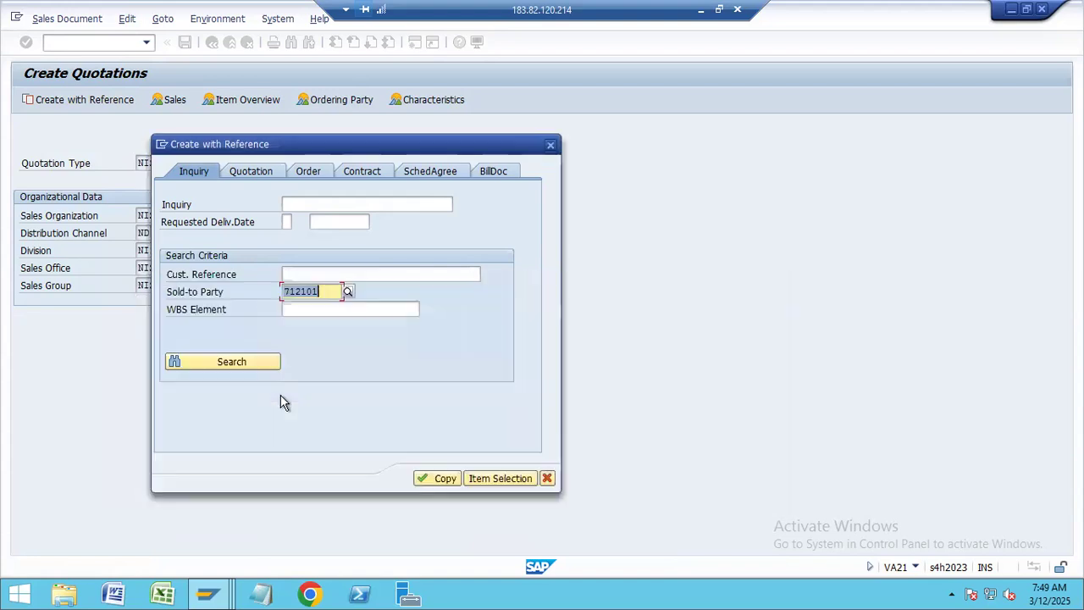
# Try to look up the reference inquiry within sales organization NISO, then close the reference dialogs
pyautogui.press('Return')
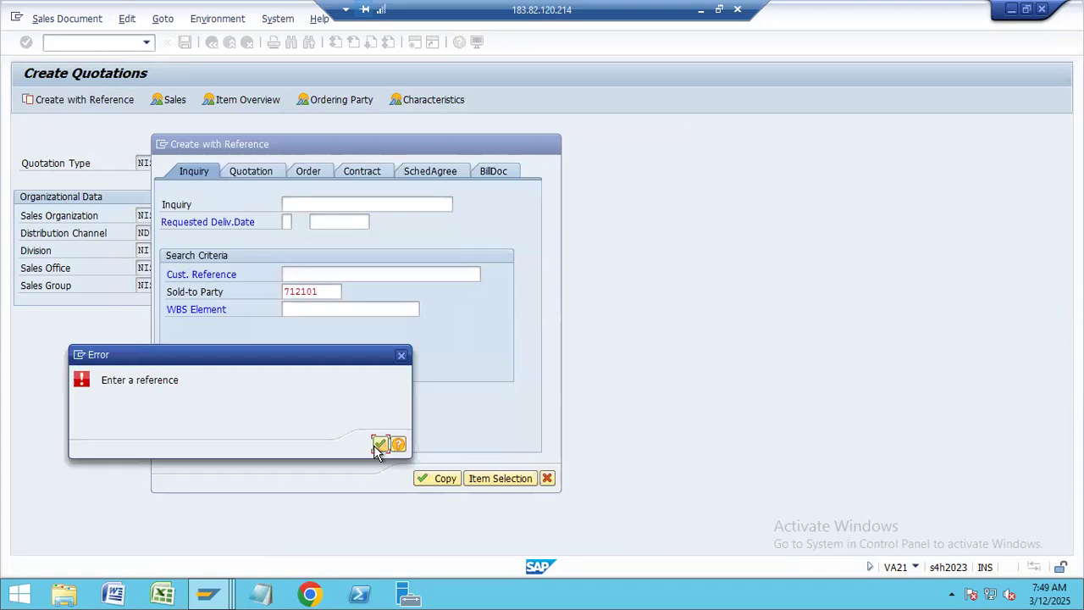
pyautogui.click(380, 445)
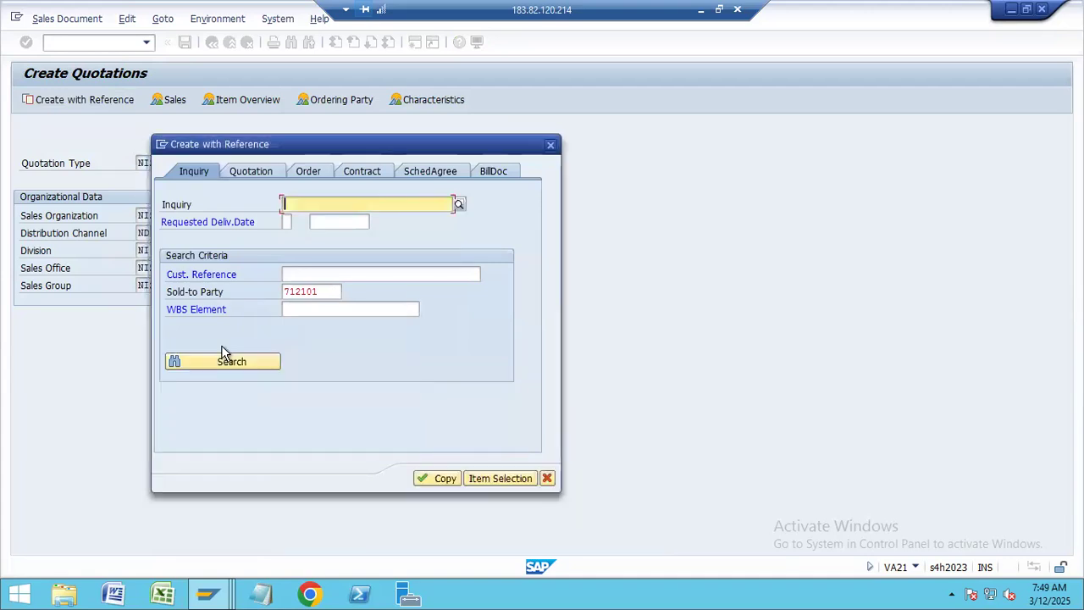
pyautogui.click(460, 204)
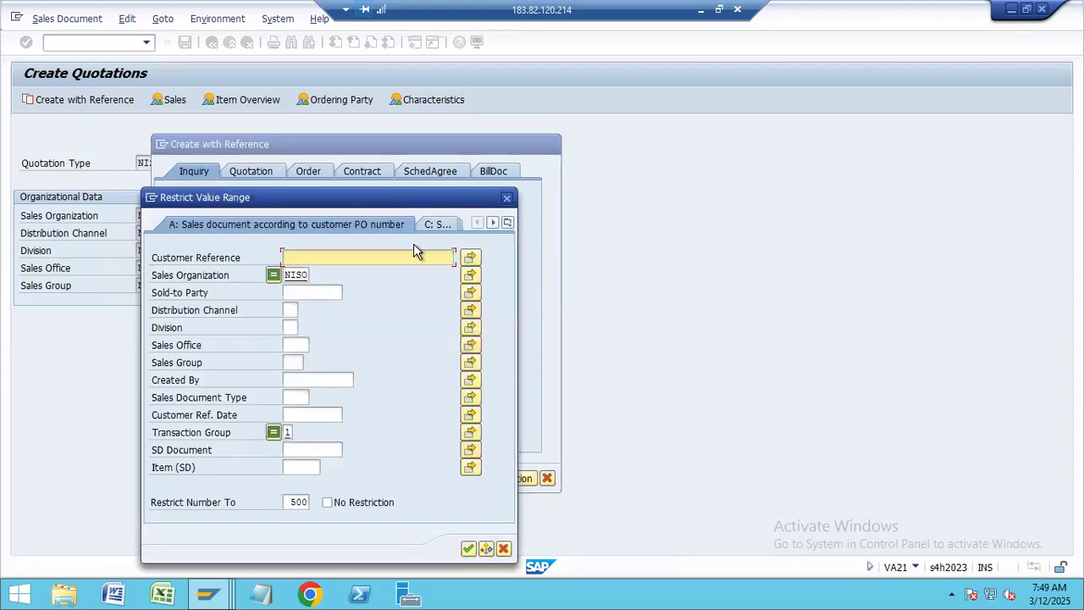
pyautogui.click(468, 549)
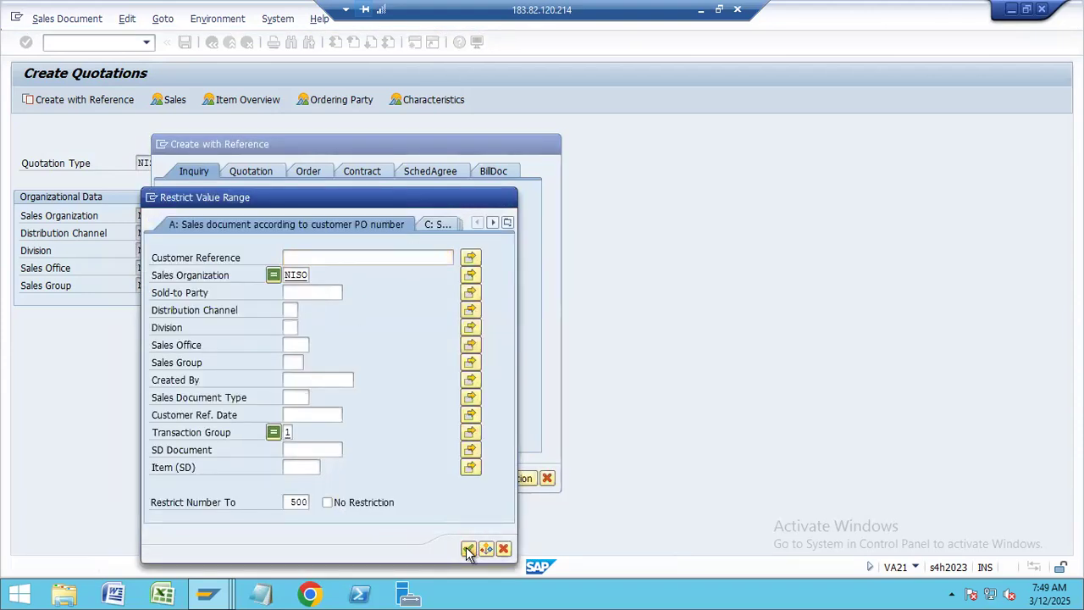
pyautogui.moveTo(362, 199); pyautogui.dragTo(545, 118)
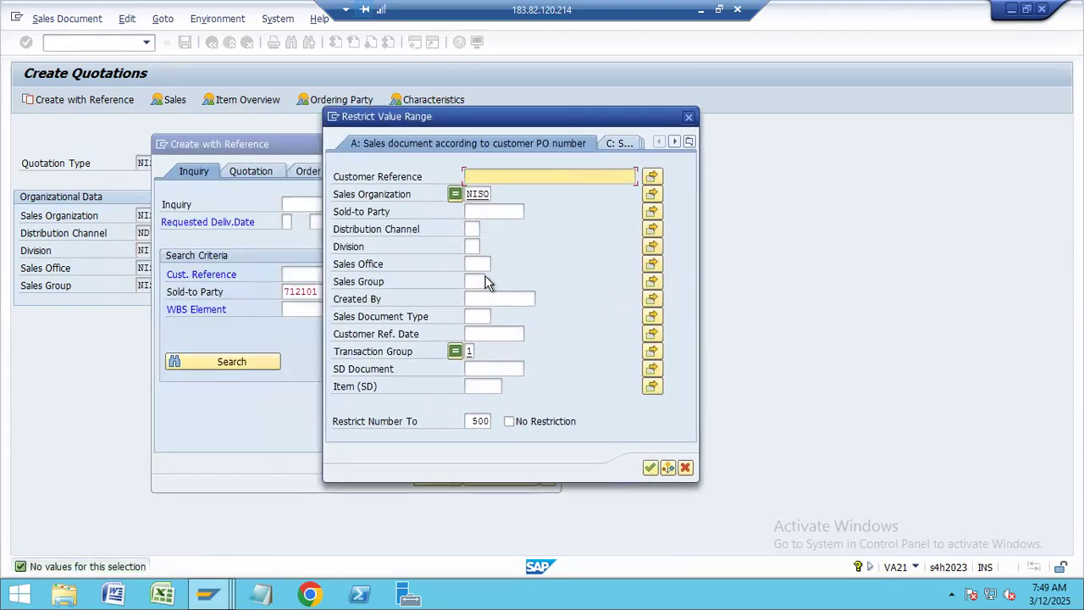
pyautogui.click(687, 118)
pyautogui.click(550, 145)
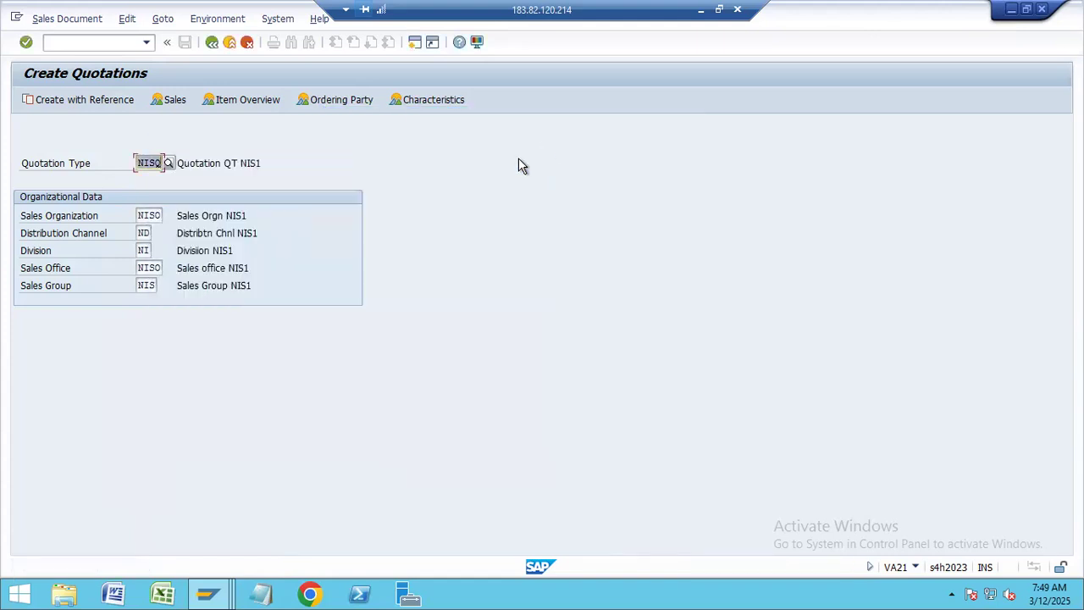
# Run the VA15 inquiries list in the other SAP session and copy the NIIN inquiry's sales document number
pyautogui.click(212, 594)
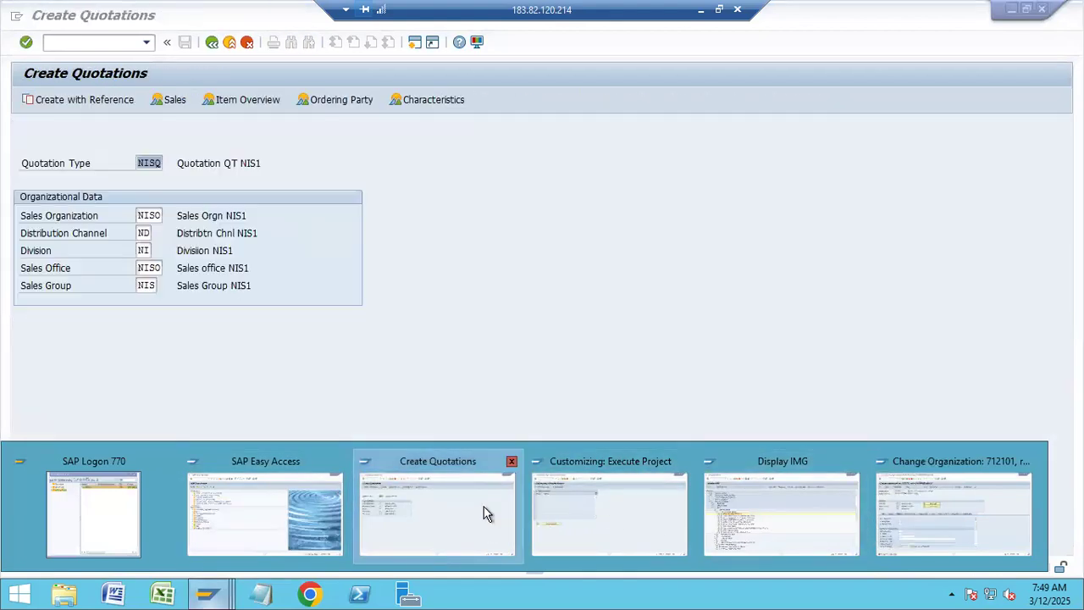
pyautogui.click(229, 484)
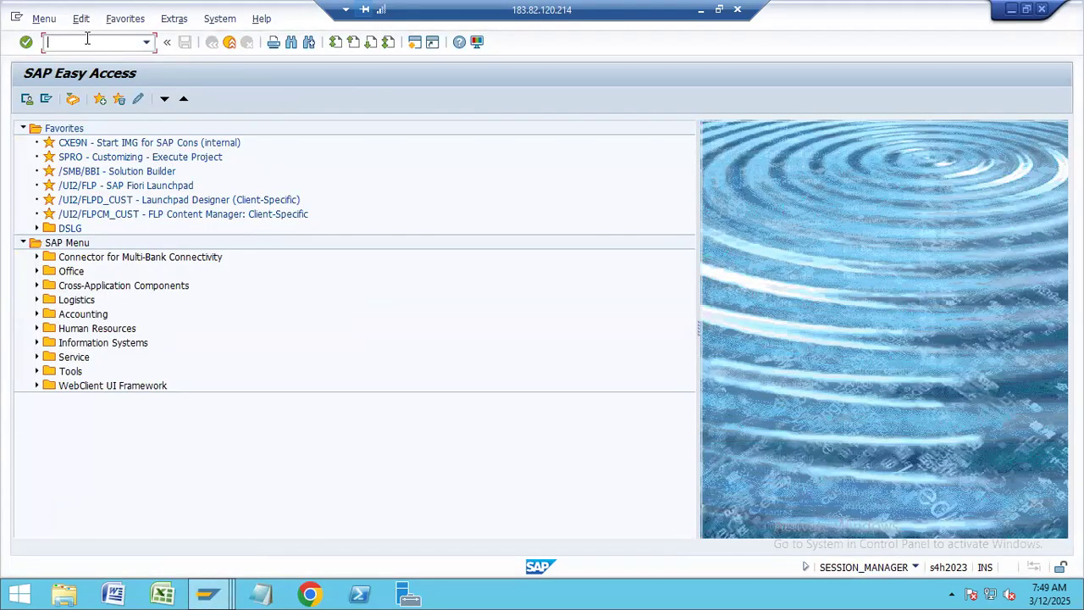
pyautogui.write('va15')
pyautogui.press('Return')
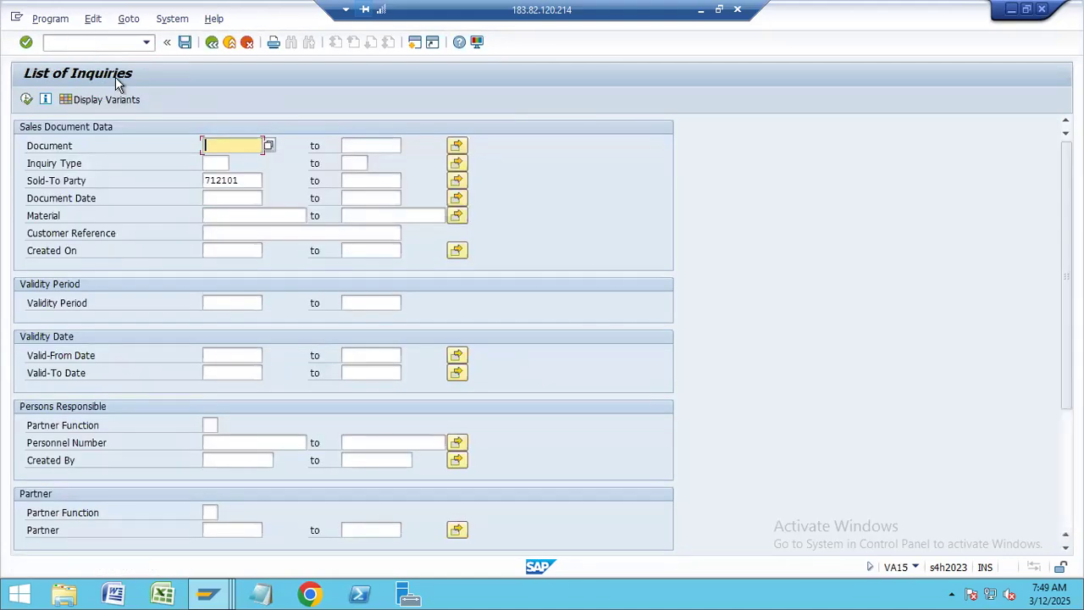
pyautogui.press('F8')
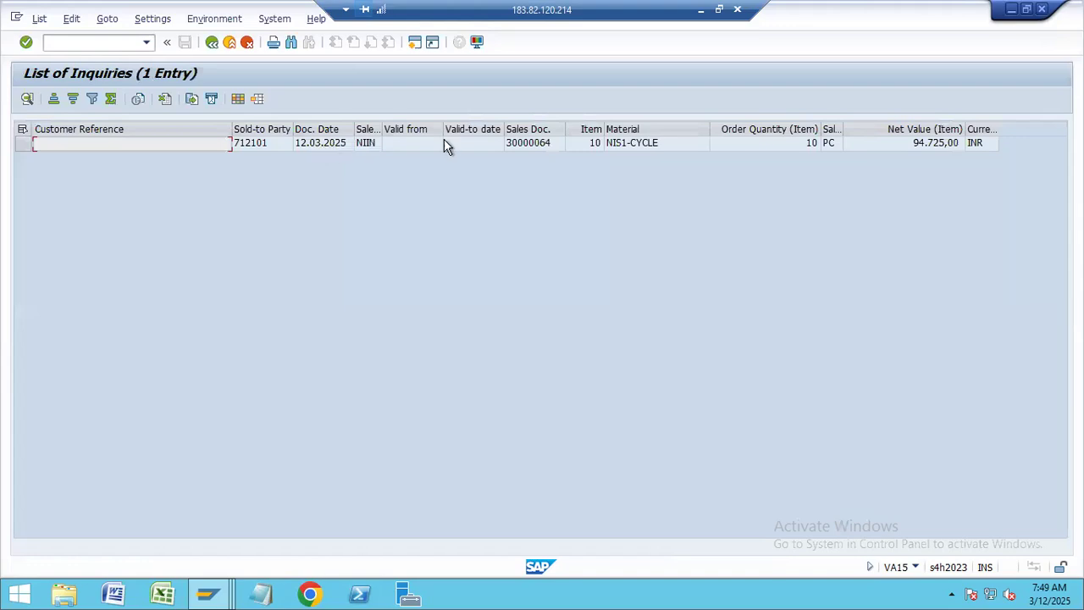
pyautogui.click(540, 148)
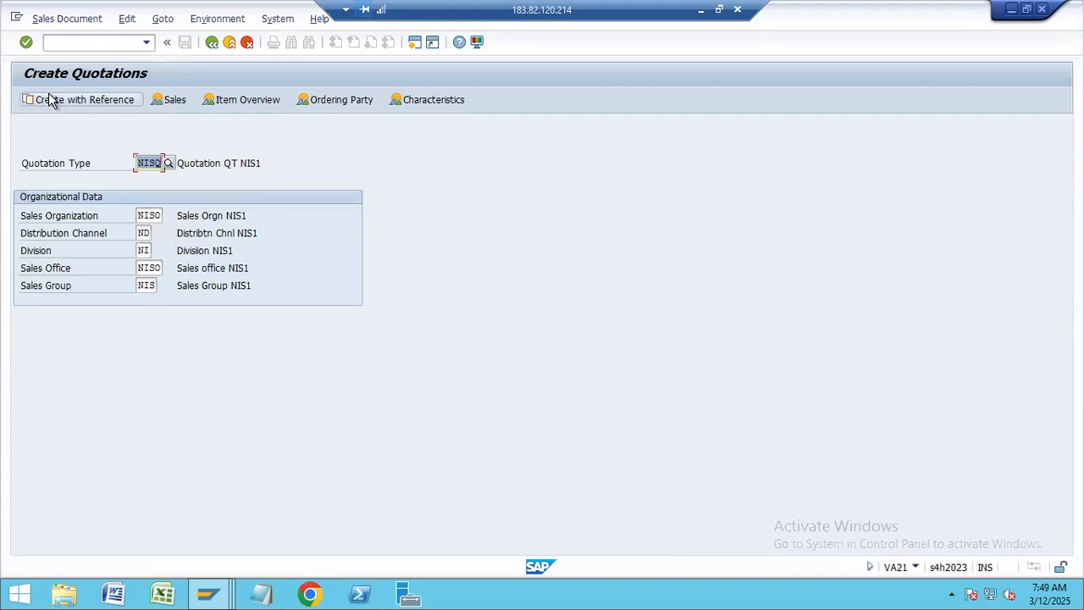
# Create the NISQ quotation with reference to the NIIN inquiry by entering the inquiry's document number and copying its data
pyautogui.click(53, 100)
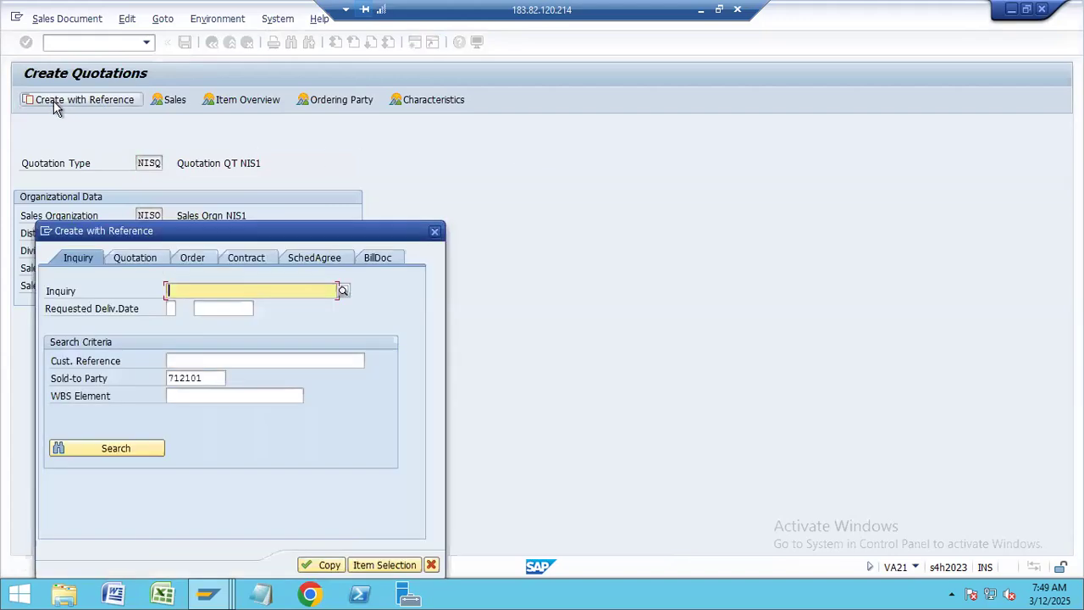
pyautogui.write('30000064')
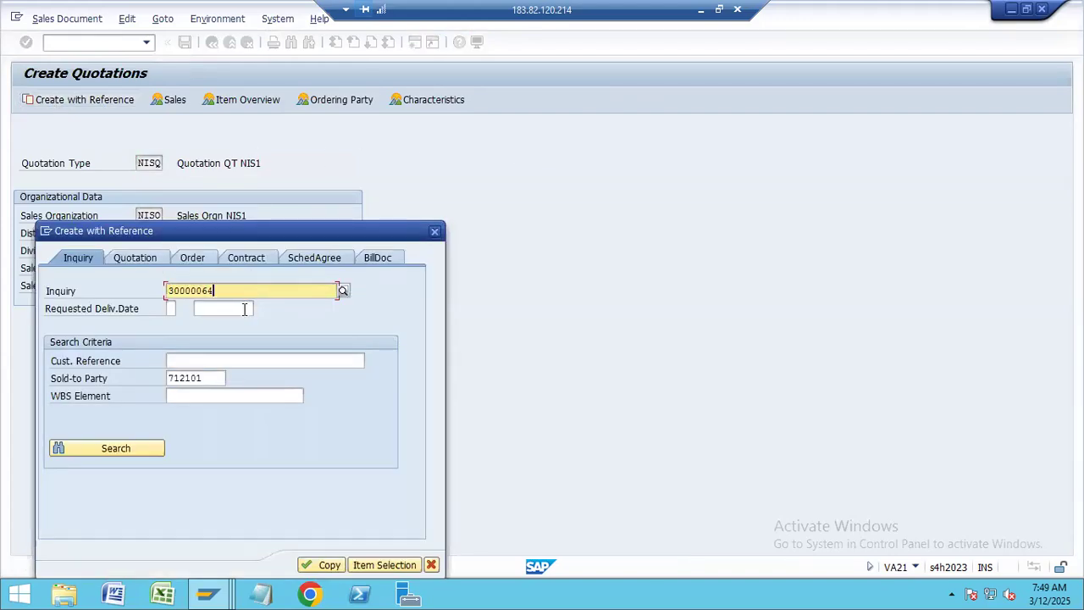
pyautogui.click(326, 565)
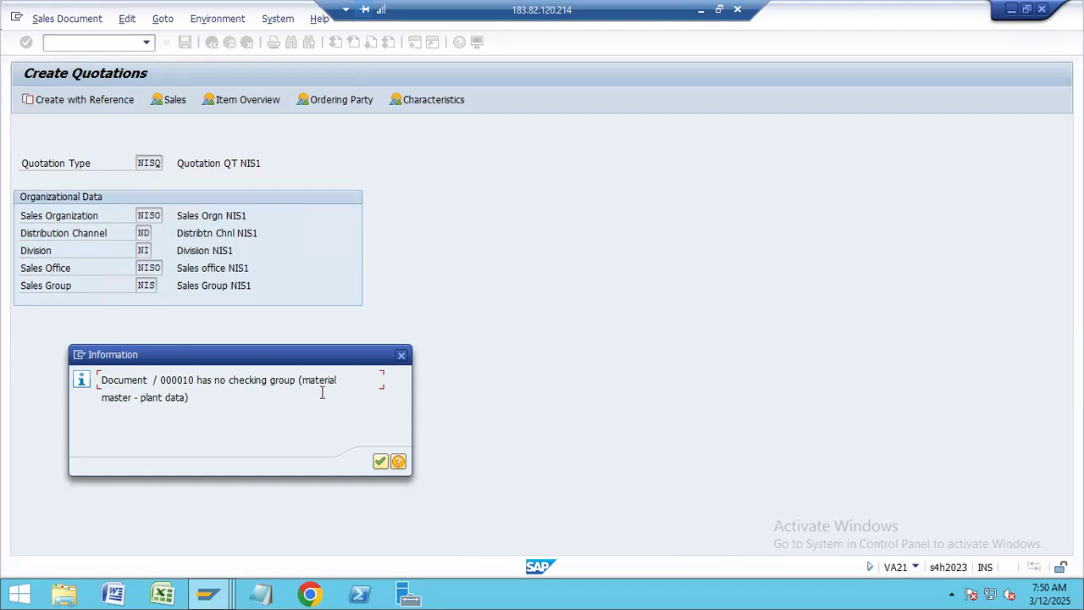
pyautogui.click(399, 463)
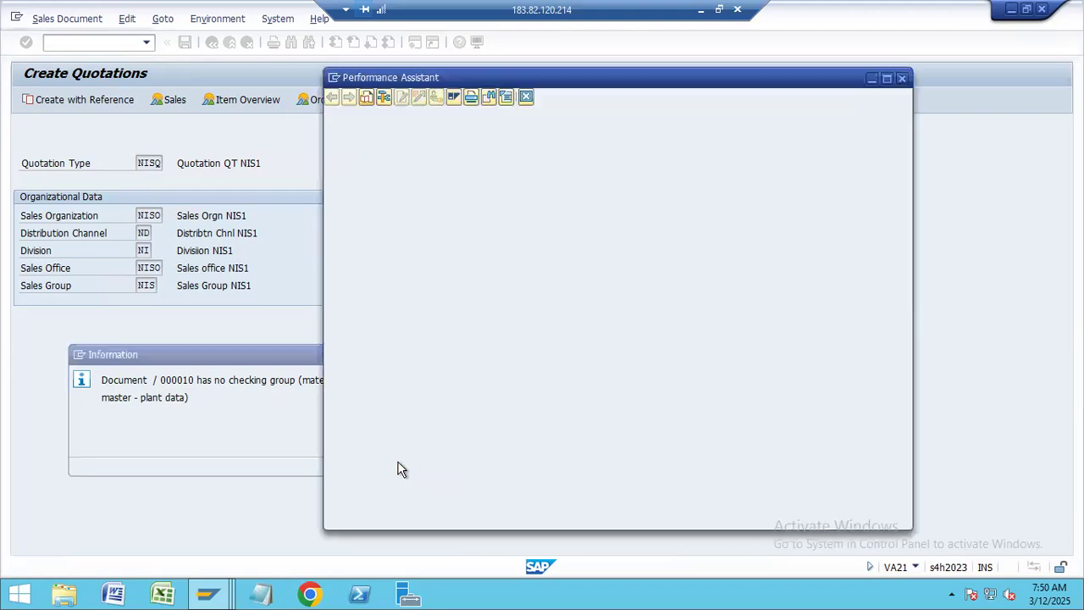
pyautogui.click(525, 99)
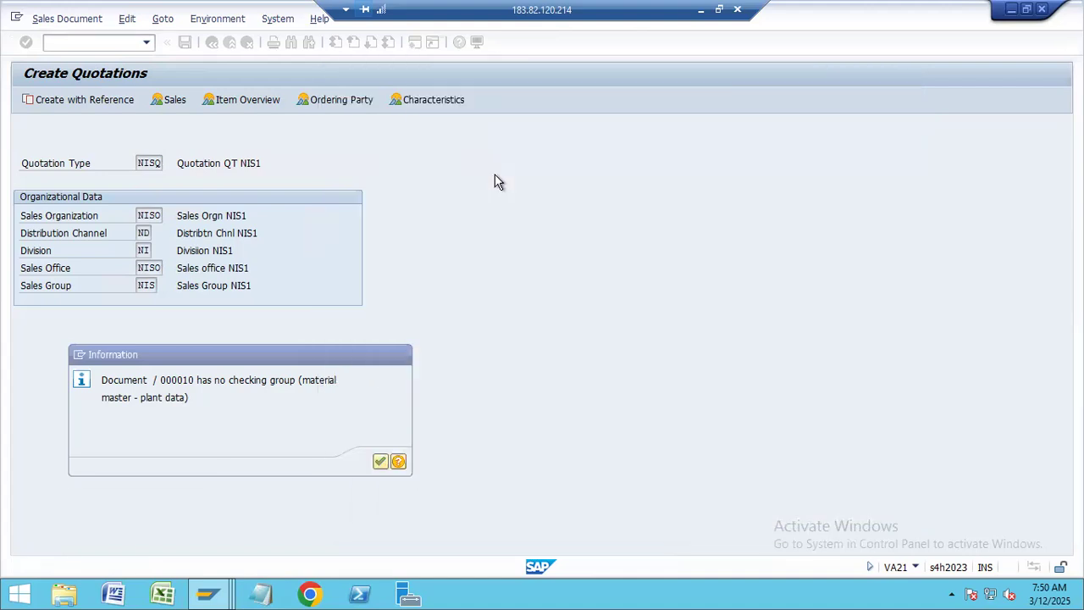
pyautogui.click(380, 463)
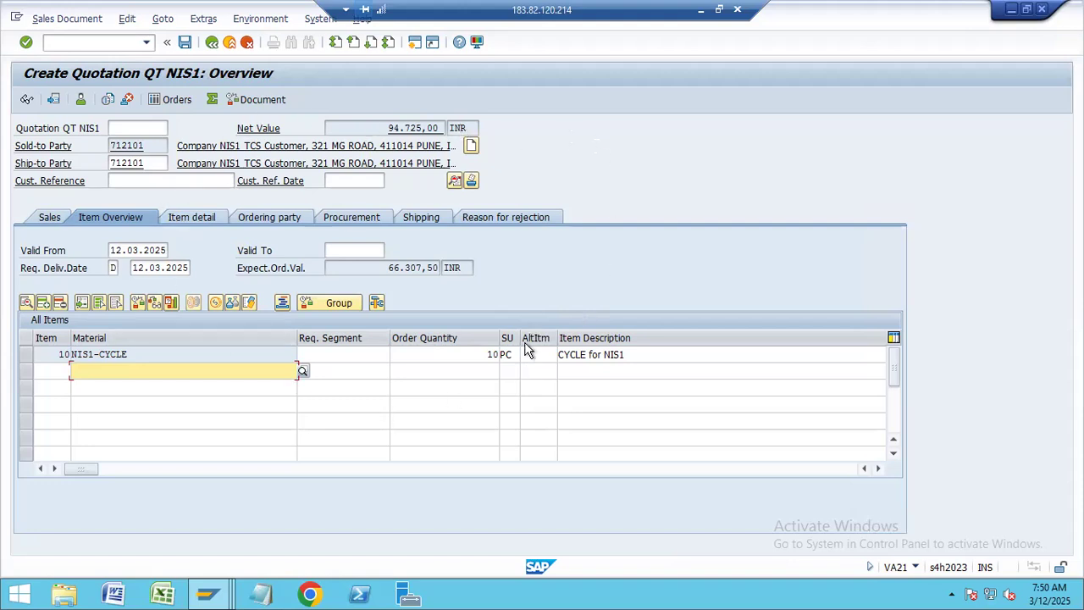
# Review the pricing conditions of quotation item 10, NIS1-CYCLE, and return to its general sales data
pyautogui.click(237, 357)
pyautogui.doubleClick(237, 356)
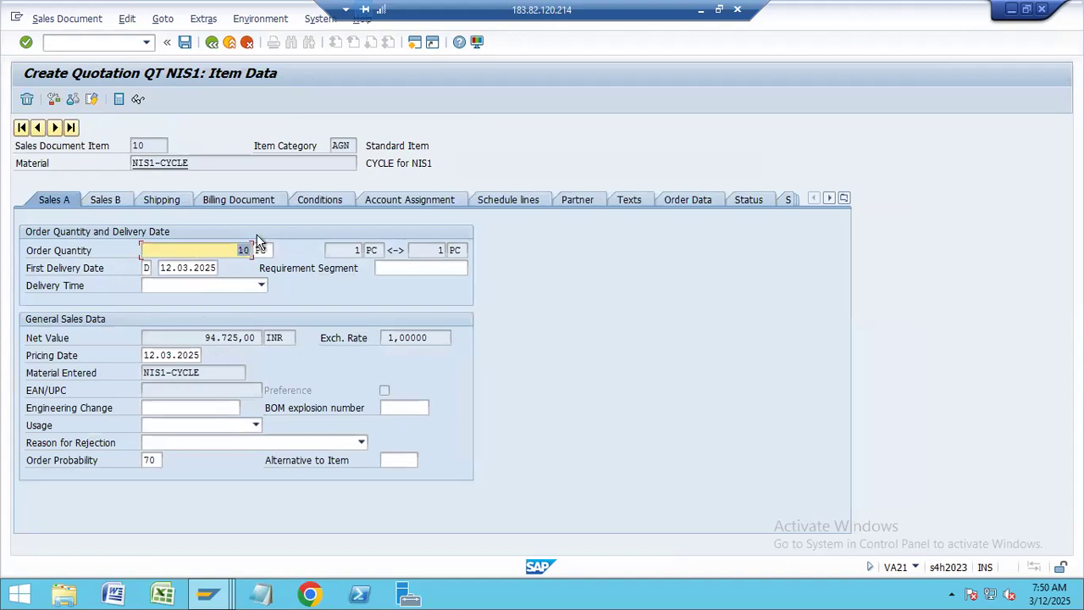
pyautogui.click(312, 200)
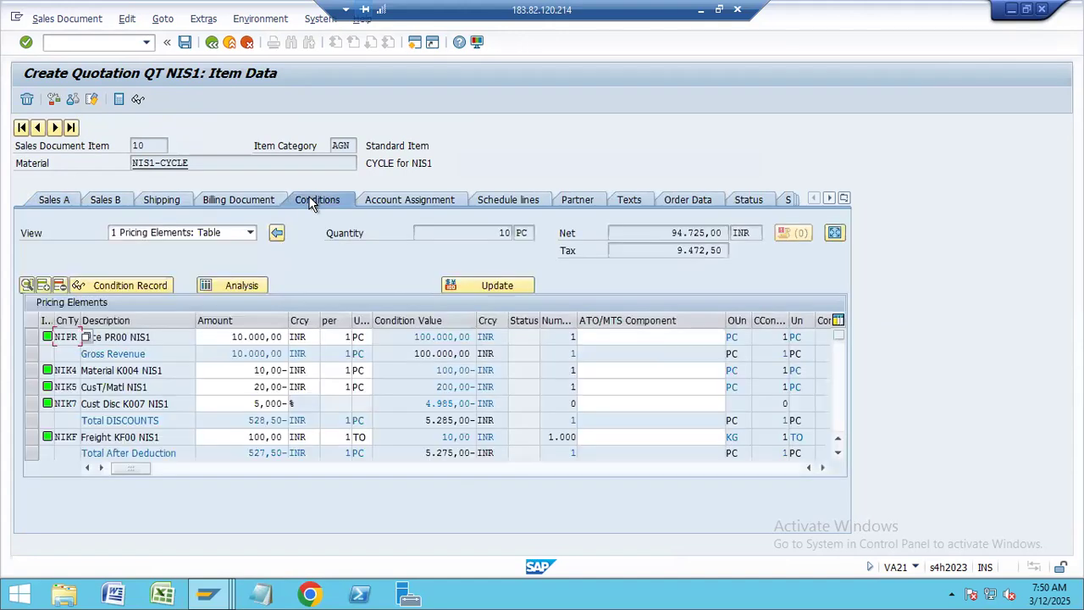
pyautogui.click(49, 200)
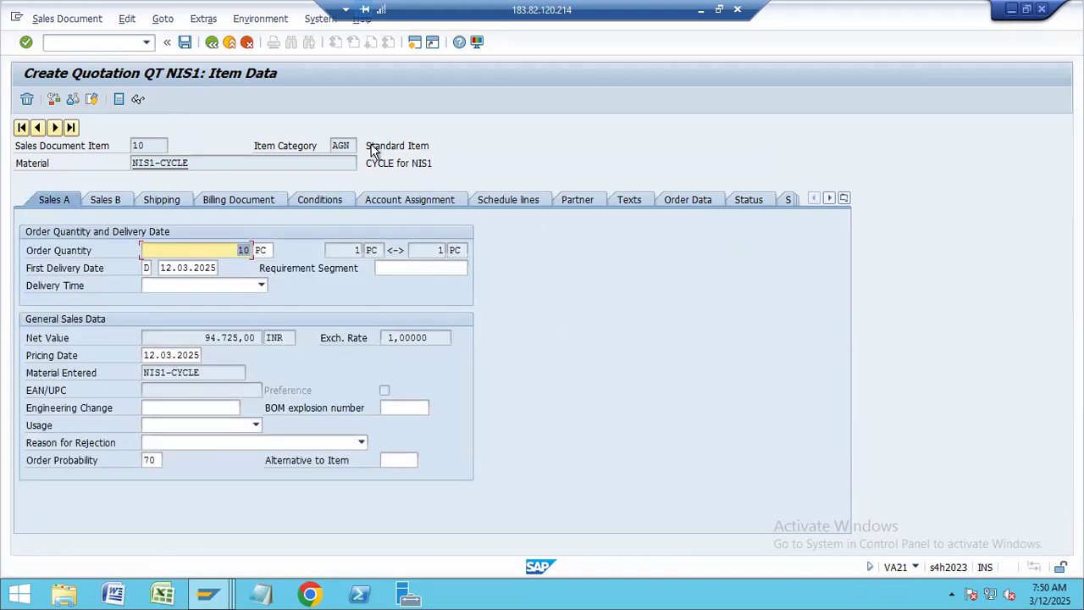
# Save the quotation, choose to edit the incomplete document, and check the missing Quotation Valid To field before returning to the incompletion log
pyautogui.click(186, 43)
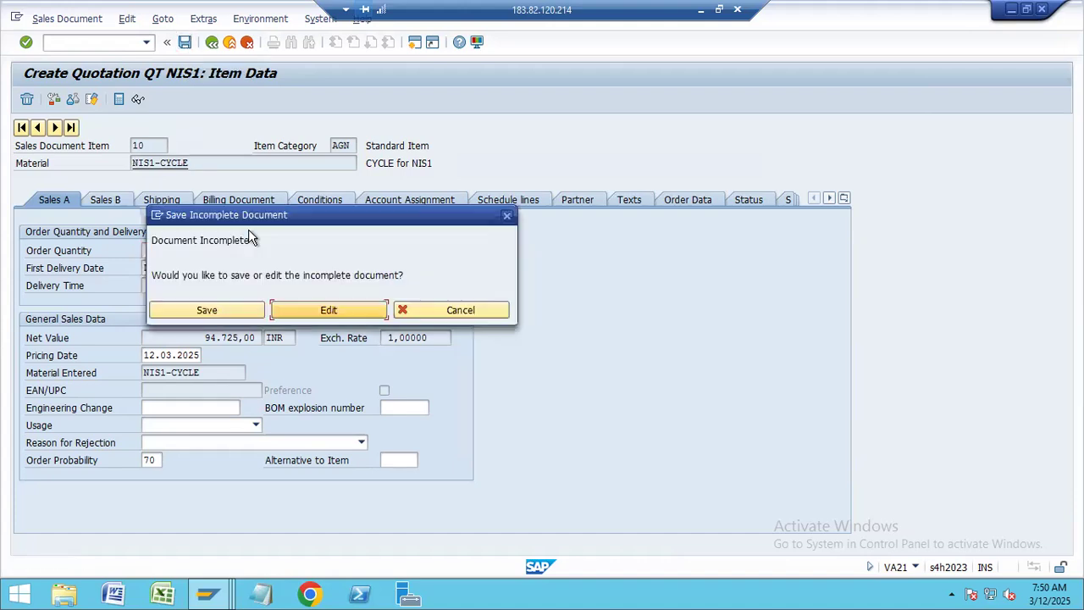
pyautogui.click(324, 310)
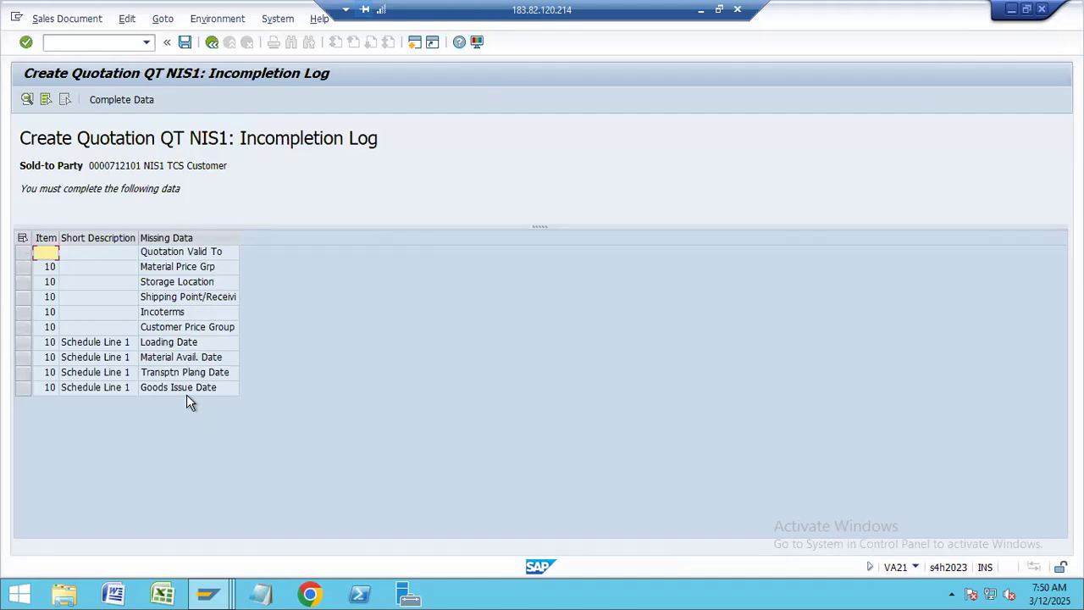
pyautogui.doubleClick(181, 252)
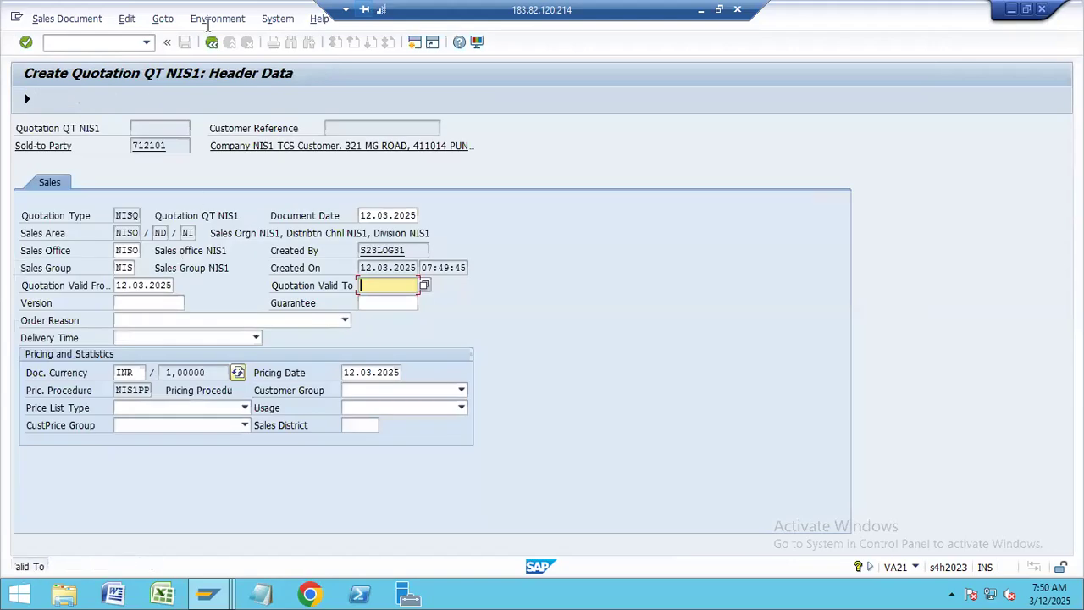
pyautogui.click(211, 42)
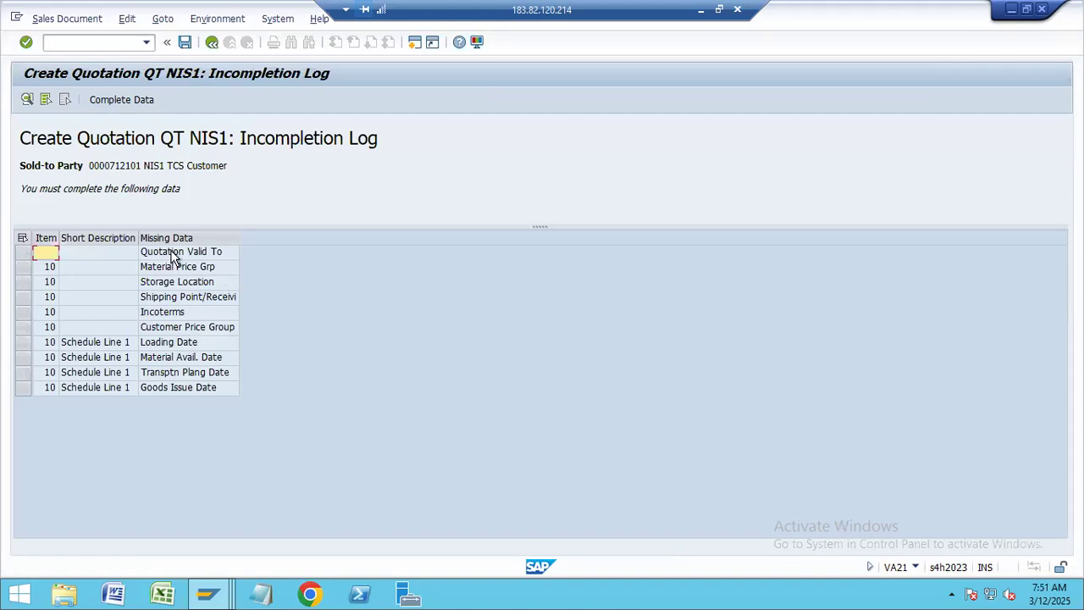
# Examine the missing-data entries in the incompletion log, distinguishing the header-level entry from those of item 10
pyautogui.press('Right')
pyautogui.press('Right')
pyautogui.press('Down')
pyautogui.press('Down')
pyautogui.press('Down')
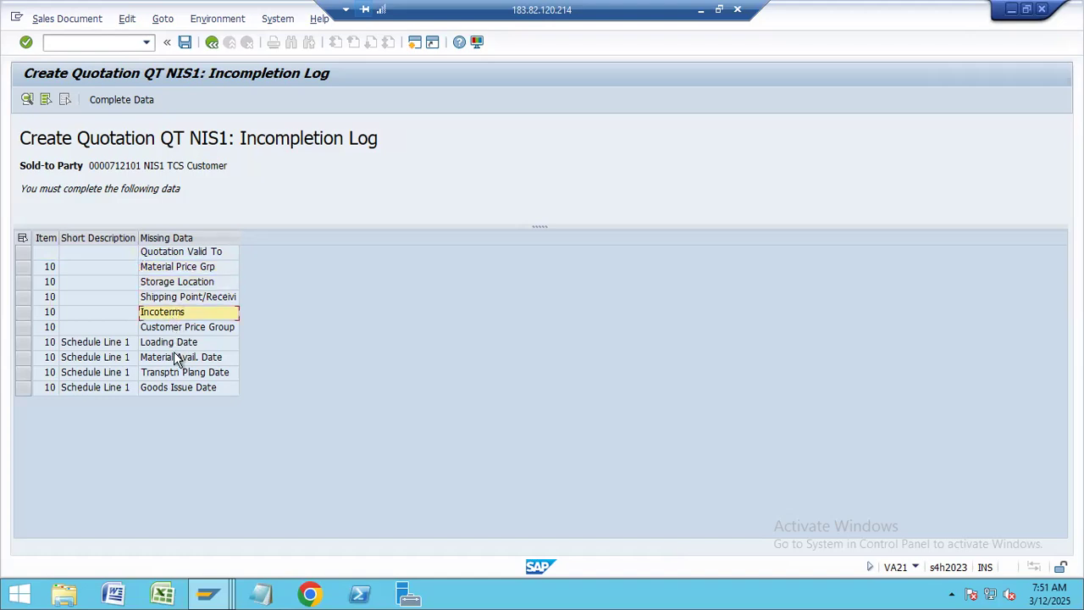
pyautogui.click(187, 329)
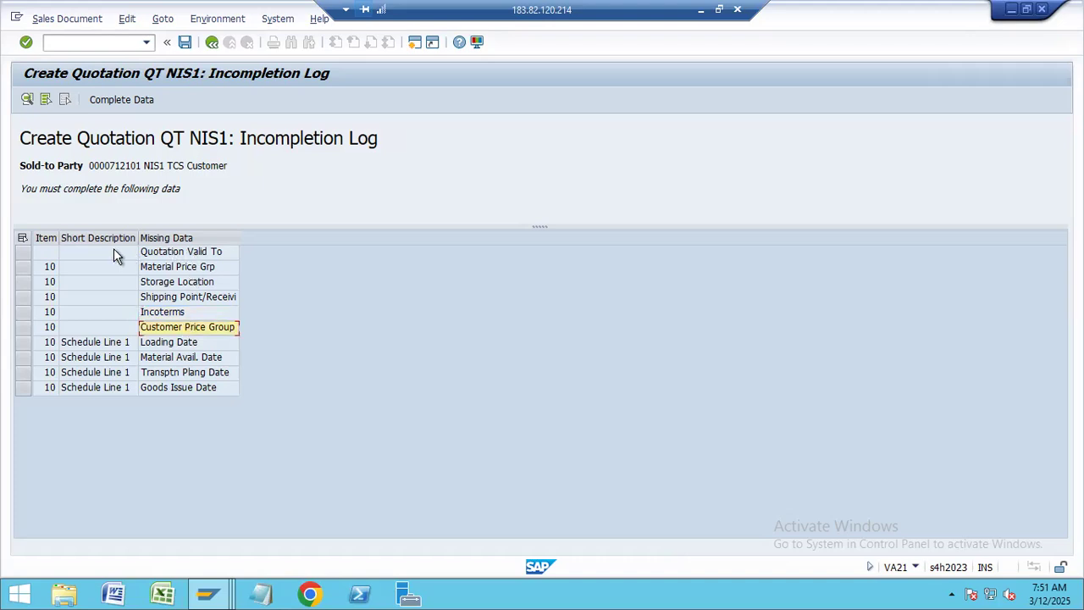
pyautogui.click(44, 253)
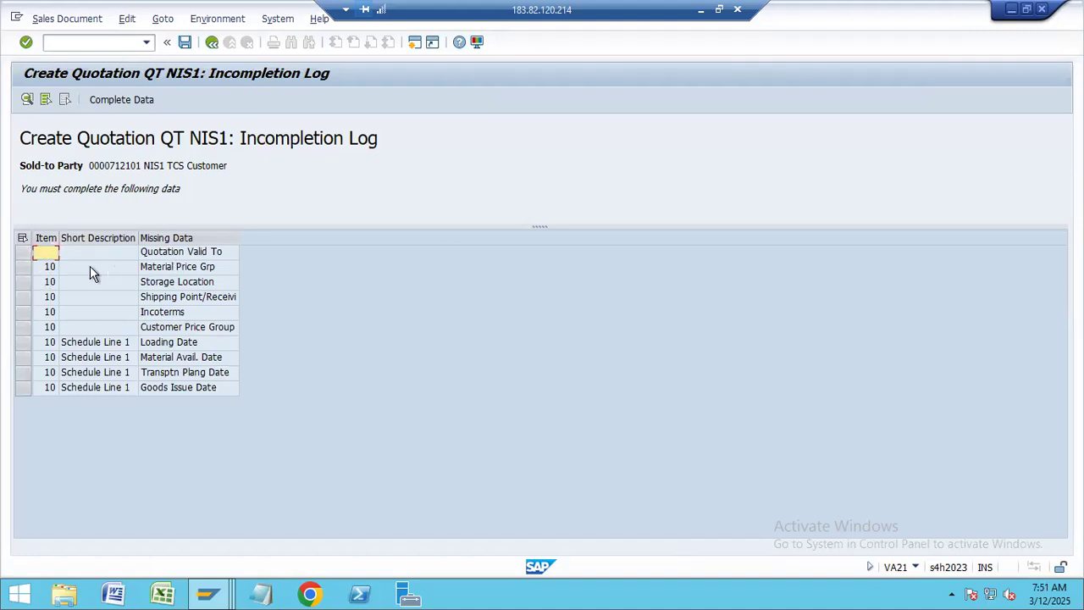
pyautogui.click(45, 269)
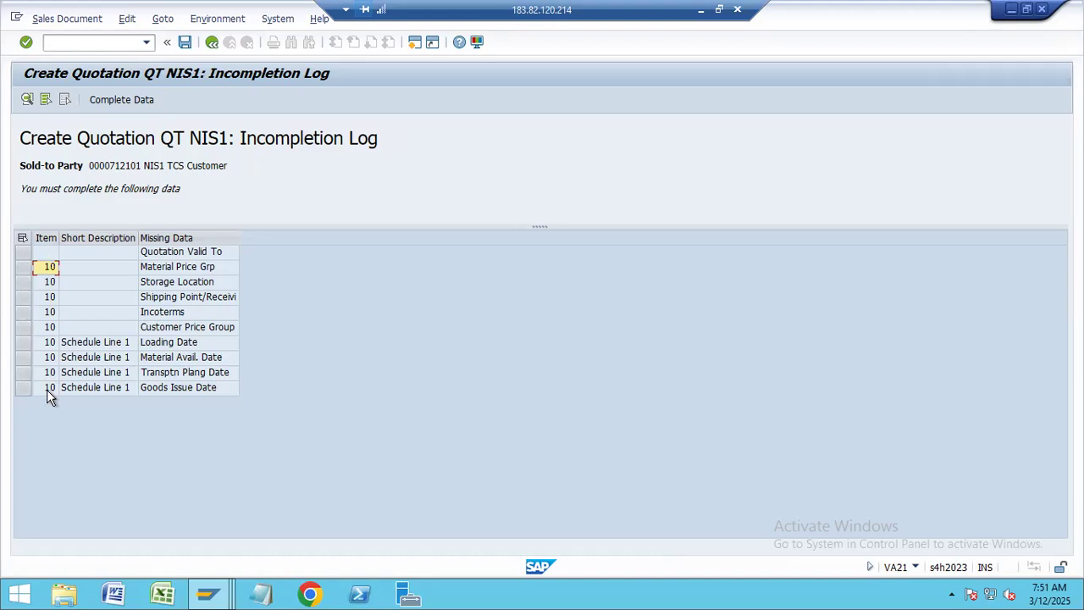
# Complete the missing Quotation Valid To date with 31.03.2025 and continue to the remaining incomplete data
pyautogui.doubleClick(186, 255)
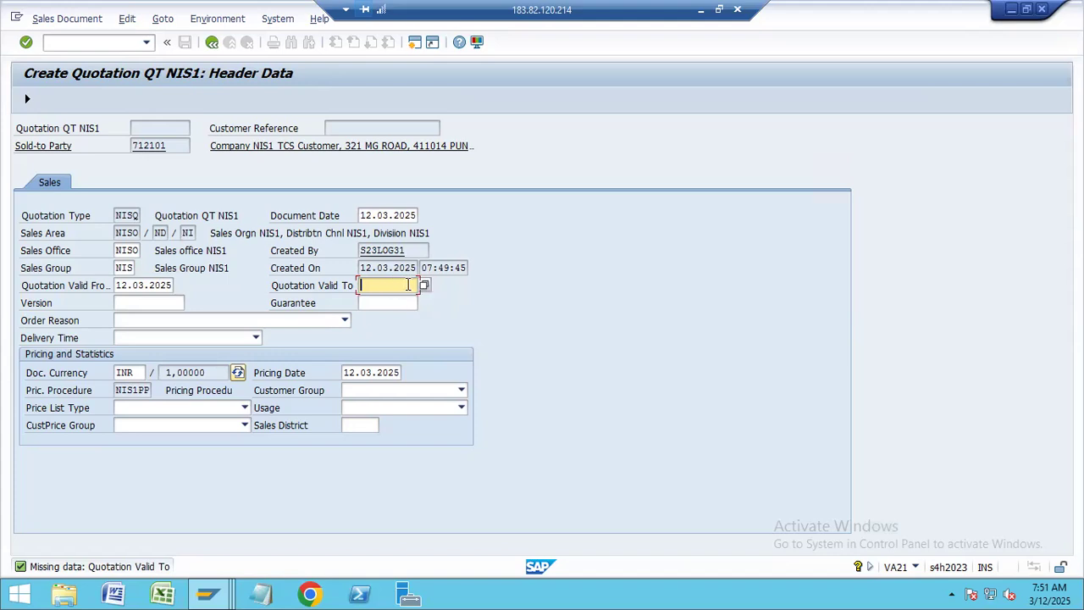
pyautogui.click(424, 285)
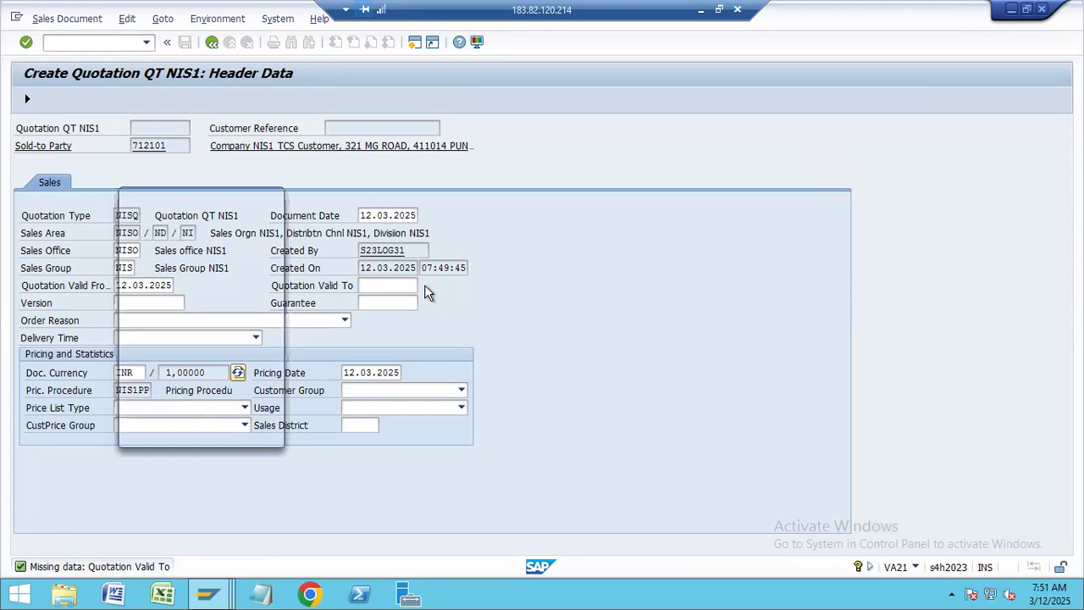
pyautogui.moveTo(217, 197); pyautogui.dragTo(632, 150)
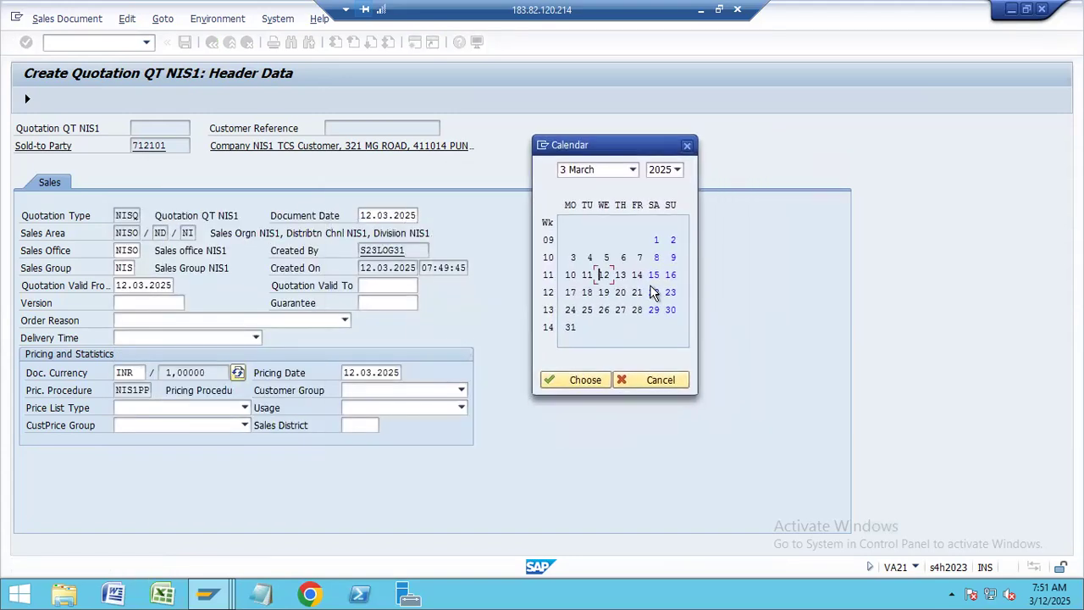
pyautogui.doubleClick(570, 327)
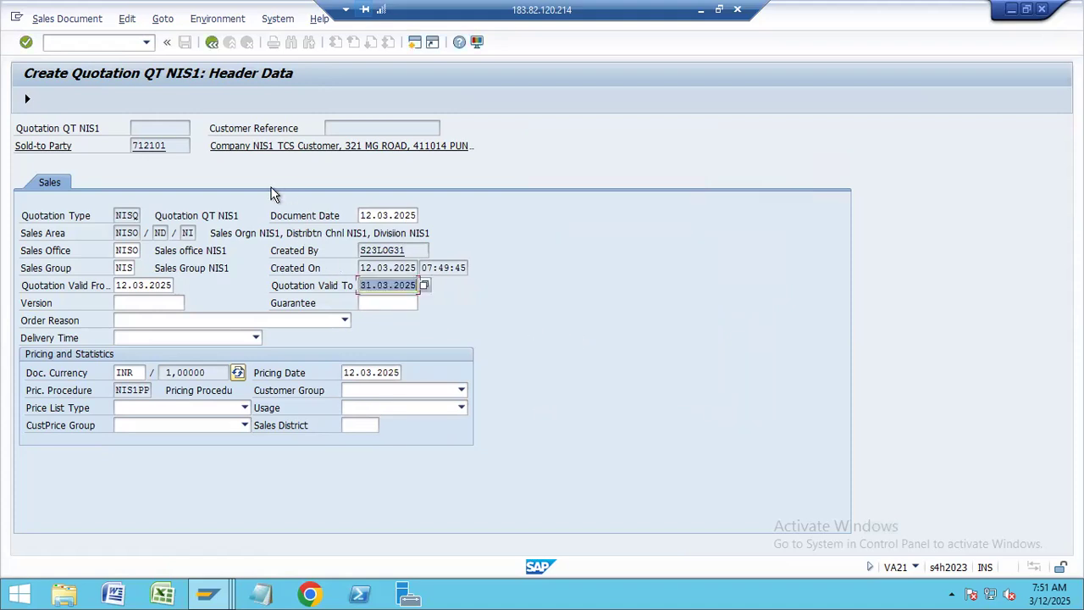
pyautogui.click(26, 99)
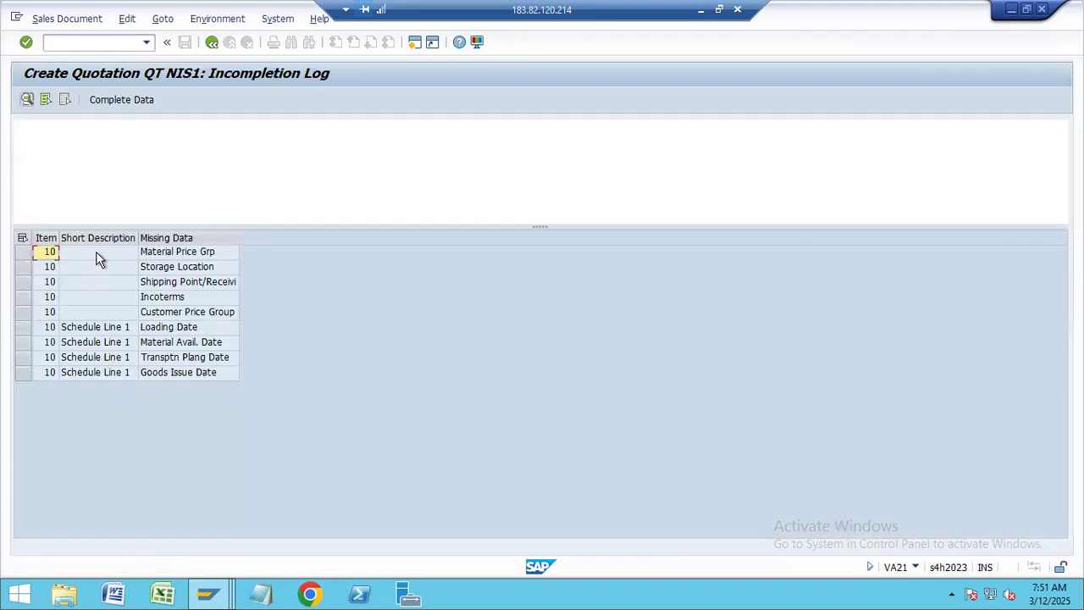
# Set item 10's material price group to 01 Normal and customer price group to 01 Bulk buyer
pyautogui.doubleClick(179, 252)
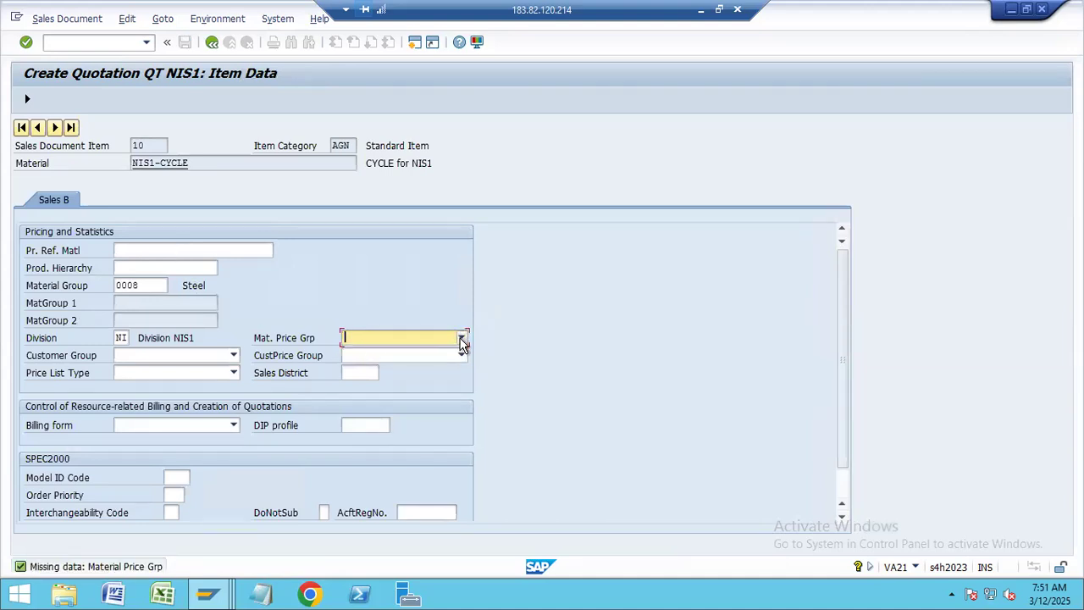
pyautogui.click(462, 339)
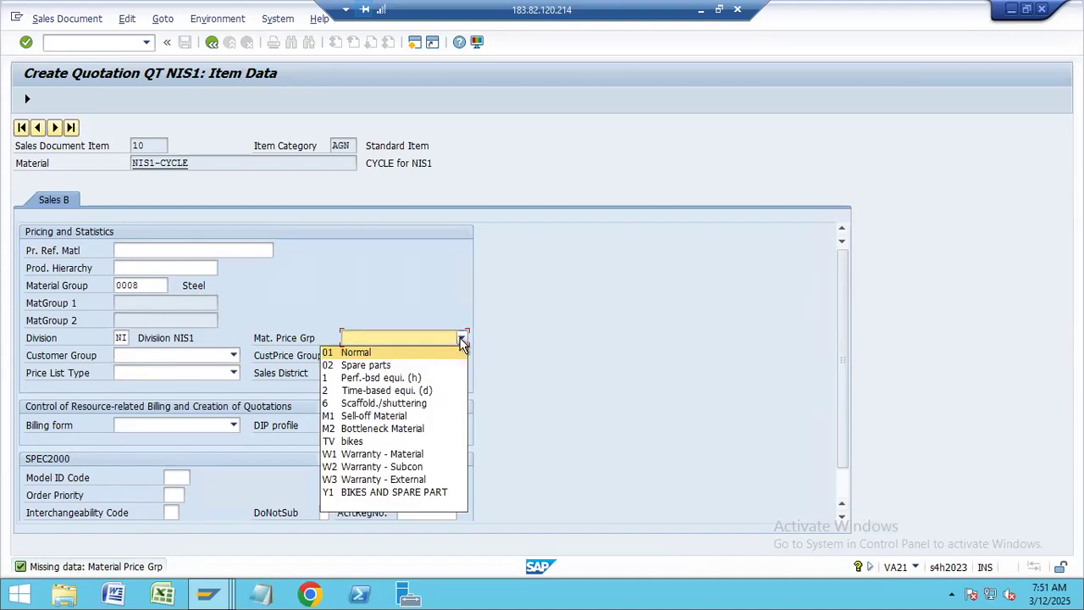
pyautogui.click(406, 353)
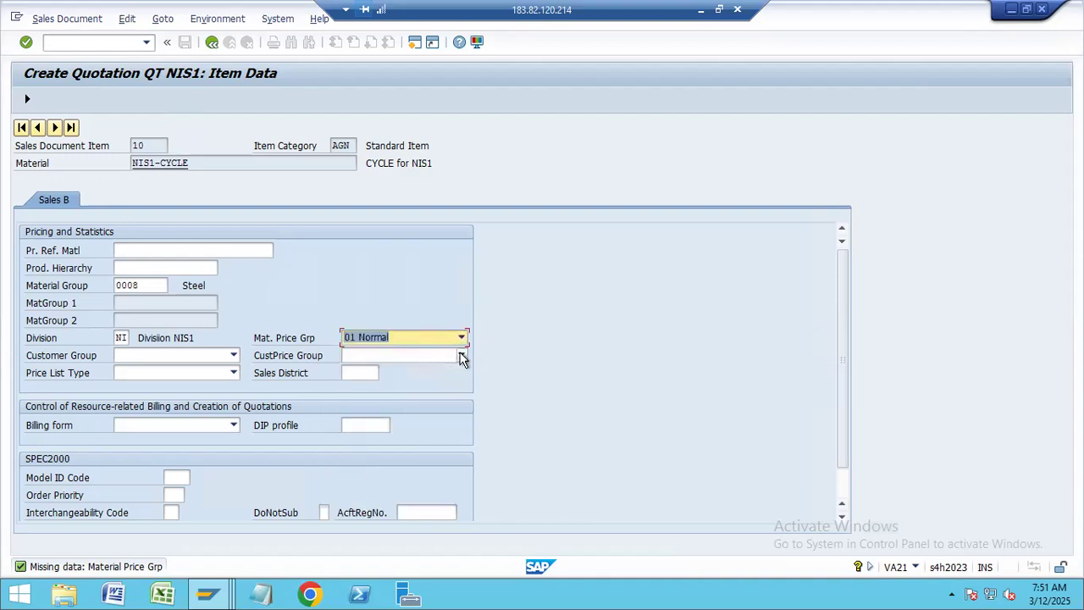
pyautogui.click(461, 356)
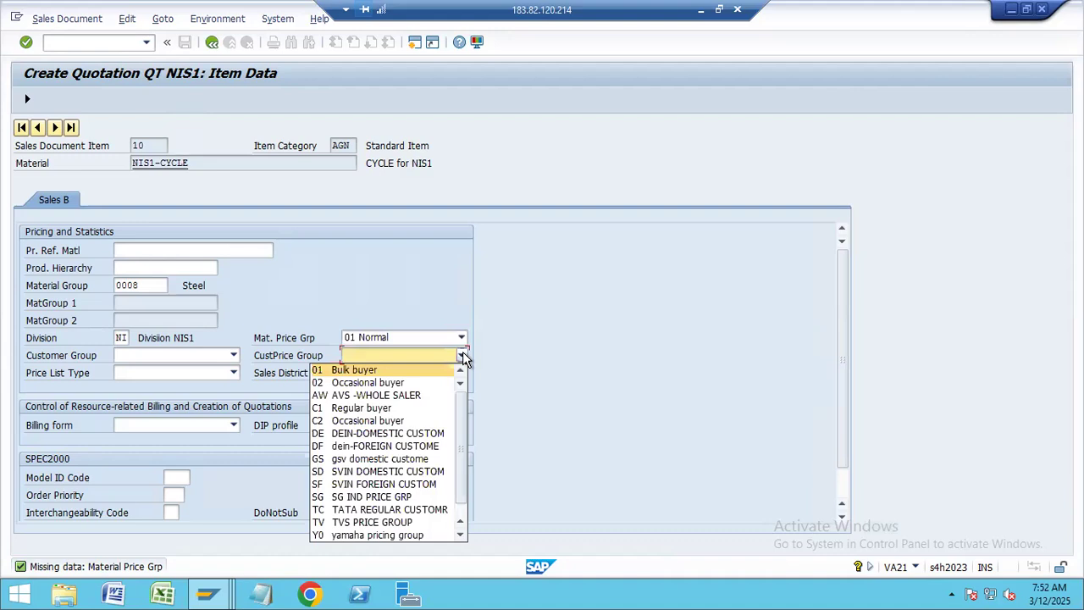
pyautogui.click(367, 371)
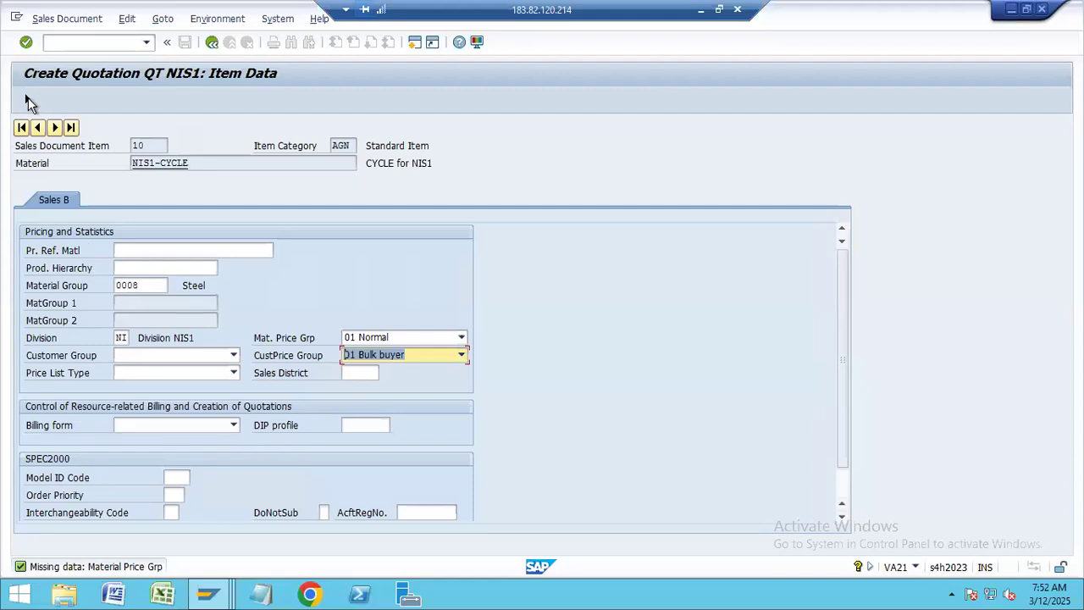
pyautogui.click(28, 101)
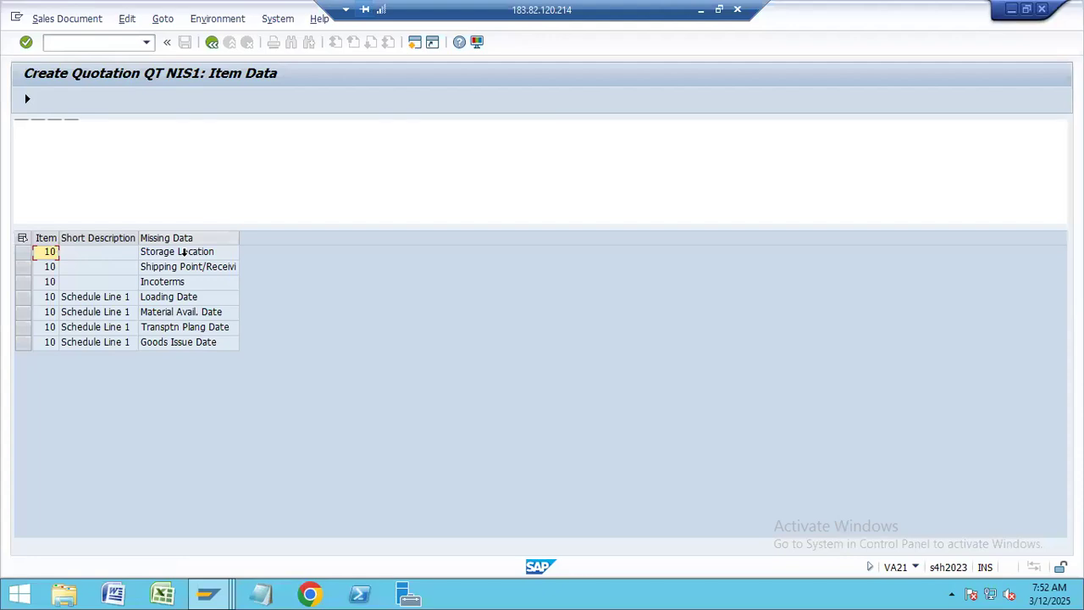
# Set item 10's storage location to NIS1, leave the shipping point blank, and return to the incompletion log
pyautogui.click(186, 254)
pyautogui.doubleClick(187, 254)
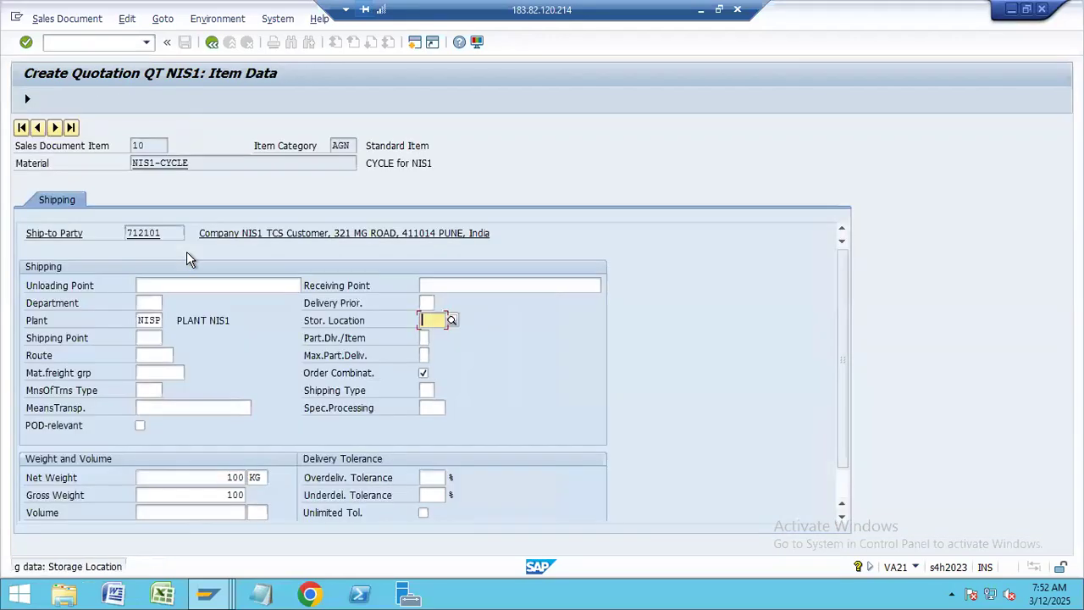
pyautogui.click(452, 319)
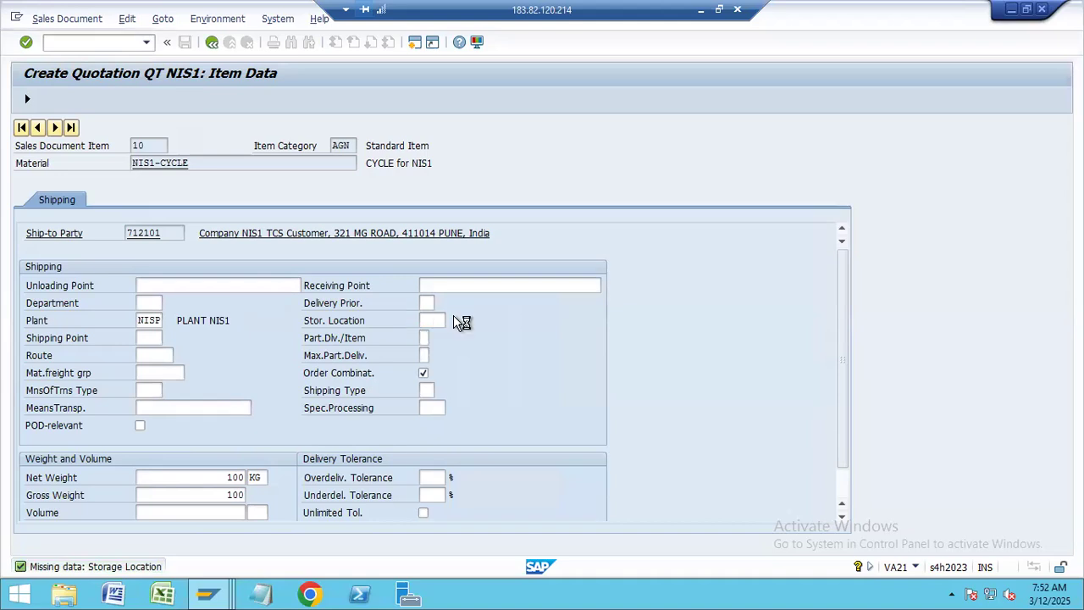
pyautogui.doubleClick(451, 299)
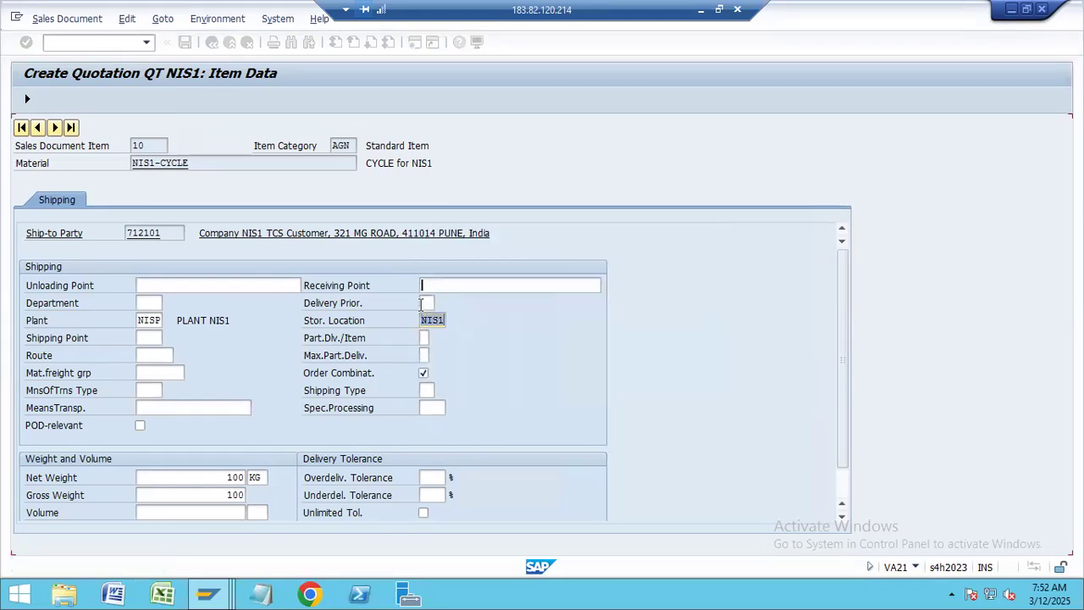
pyautogui.click(149, 336)
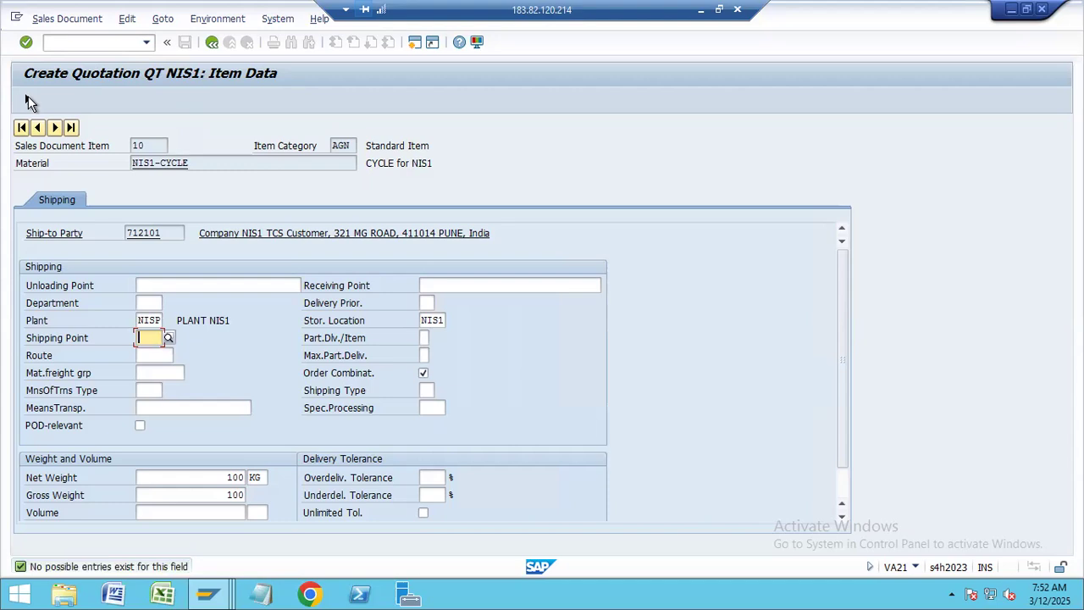
pyautogui.press('Return')
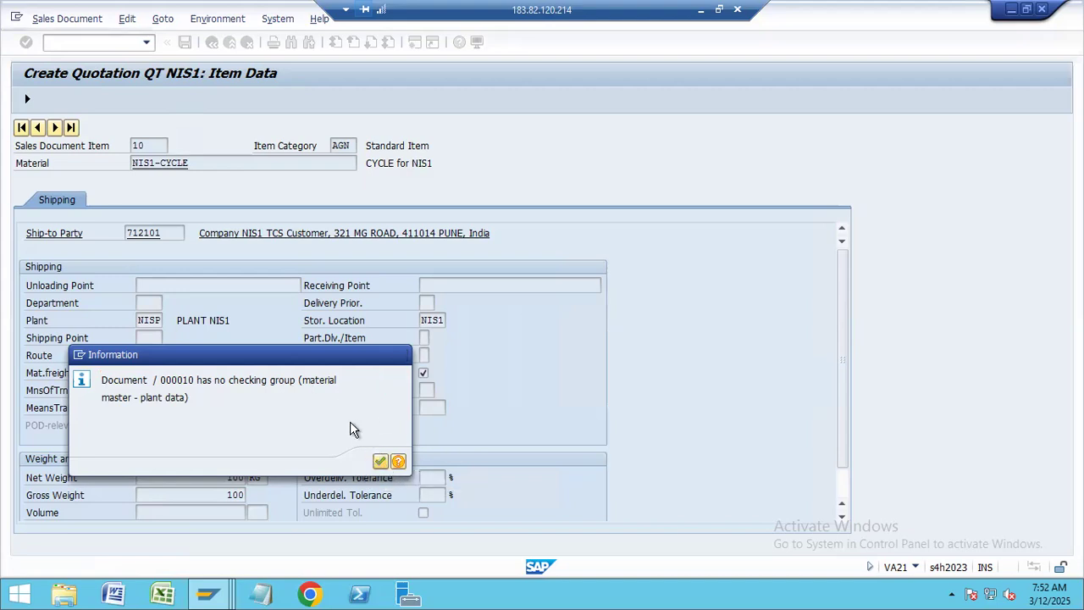
pyautogui.press('Return')
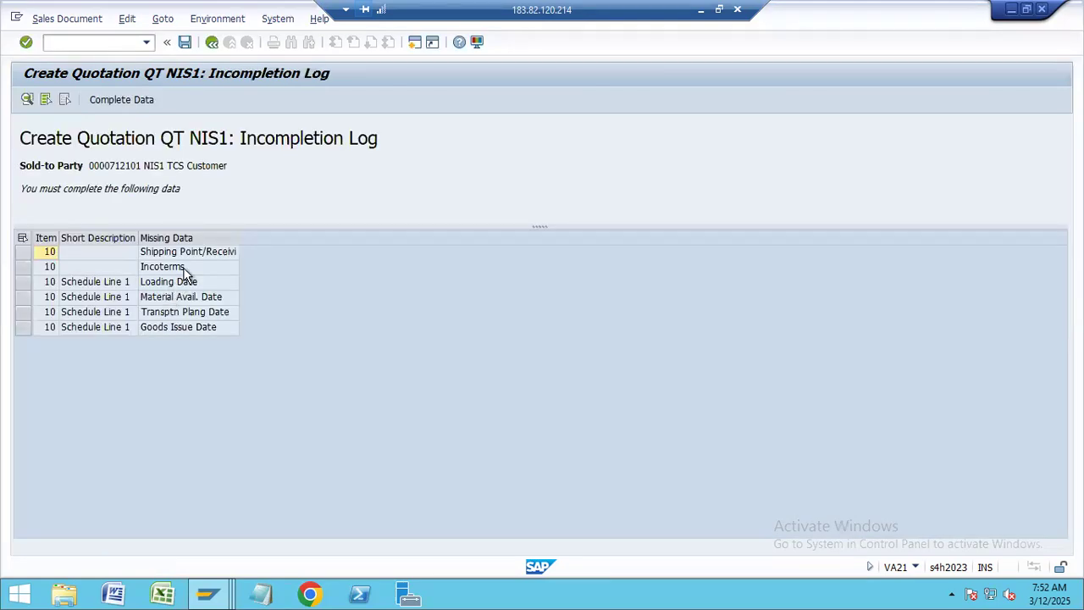
# Complete item 10's Incoterms with CFR and location Cost and Freight Pune, and return to the incompletion log
pyautogui.doubleClick(183, 267)
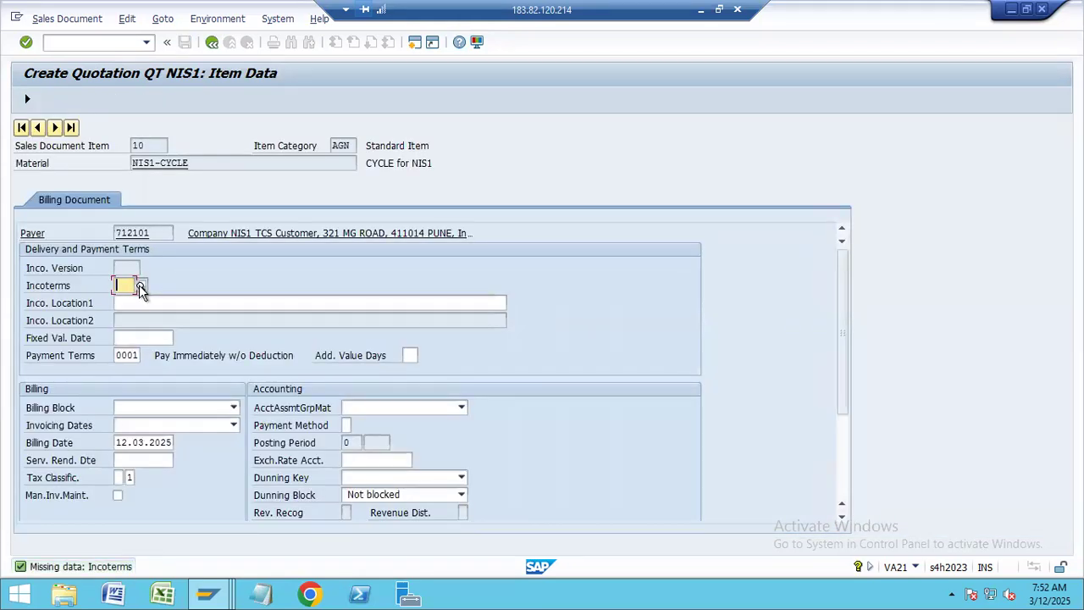
pyautogui.click(139, 286)
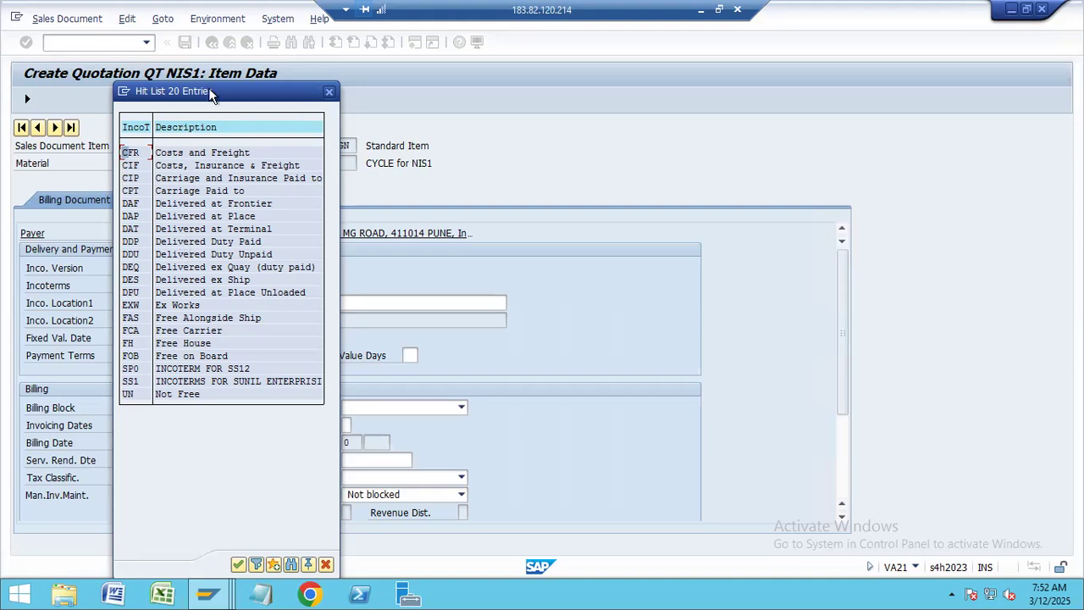
pyautogui.moveTo(272, 89); pyautogui.dragTo(336, 81)
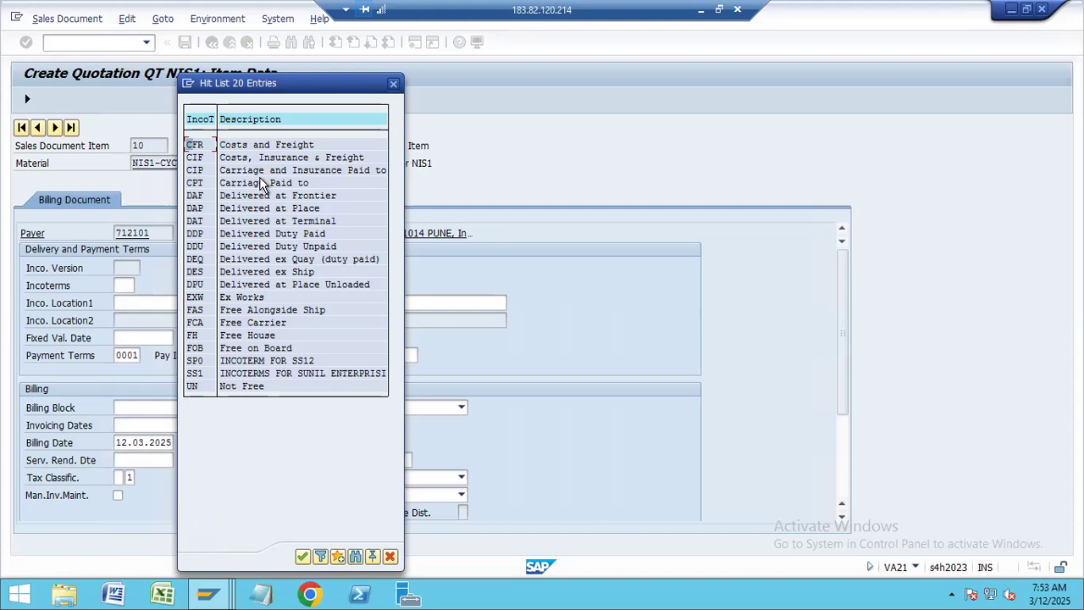
pyautogui.doubleClick(251, 144)
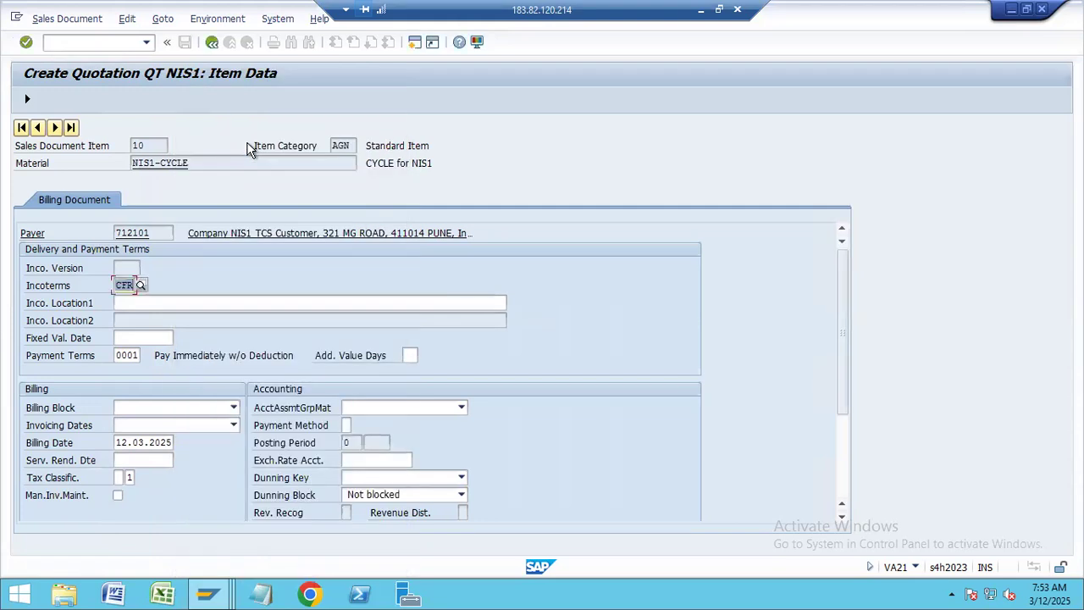
pyautogui.click(28, 100)
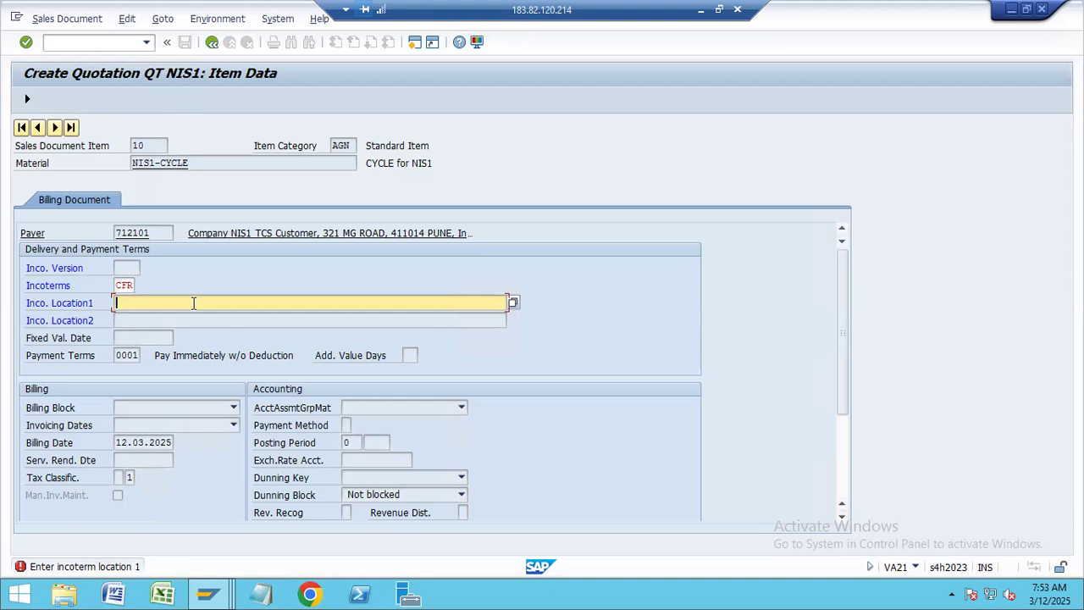
pyautogui.write('Cost and Freight Pune')
pyautogui.click(27, 99)
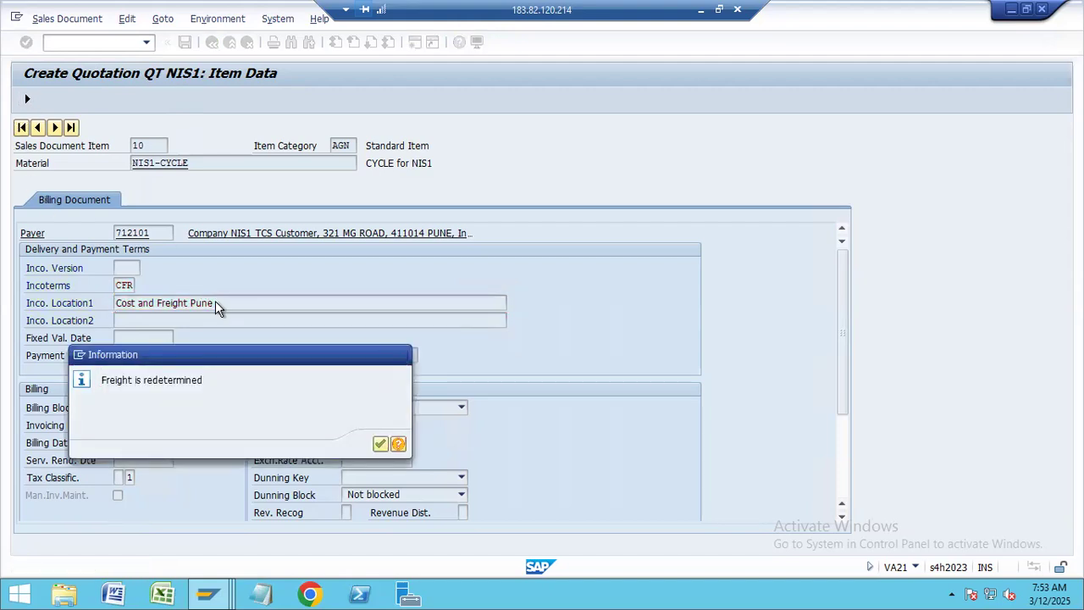
pyautogui.press('Return')
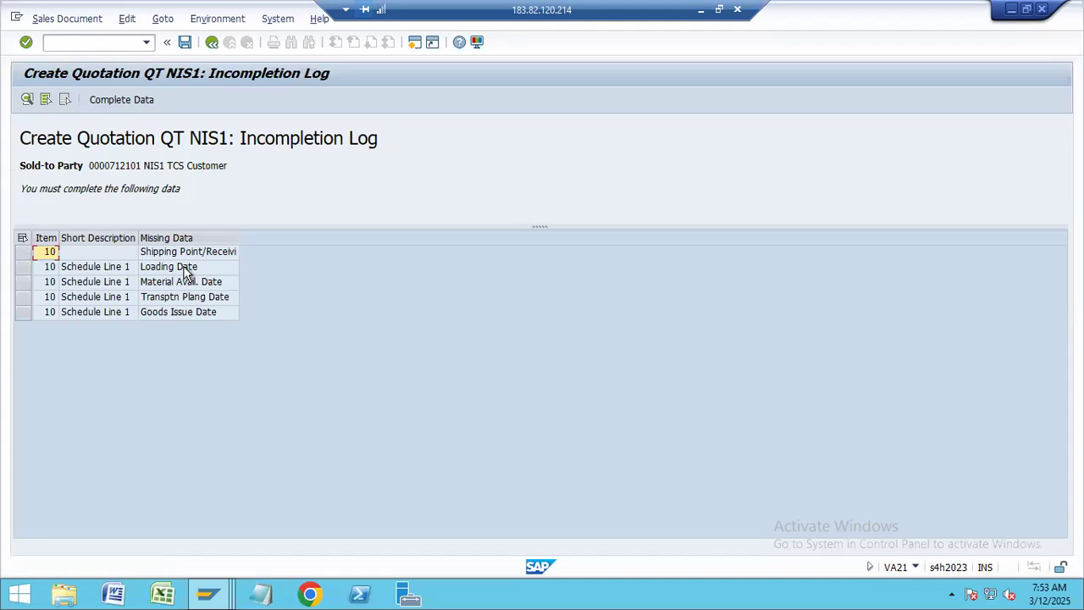
# Set the missing loading date of item 10's schedule line 1 to 12.03.2025 and try to continue
pyautogui.doubleClick(186, 268)
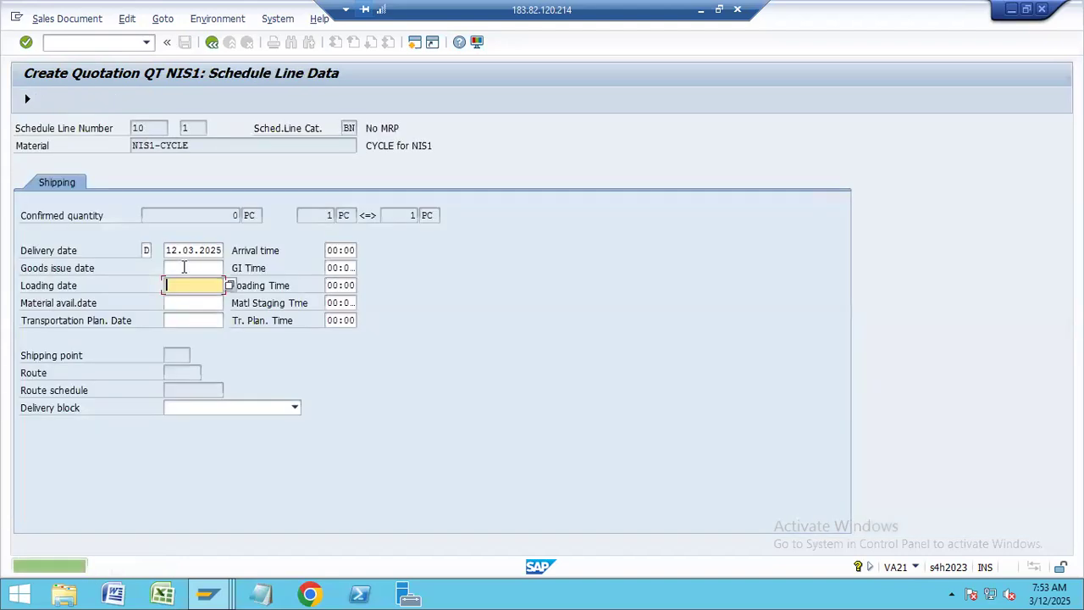
pyautogui.click(231, 287)
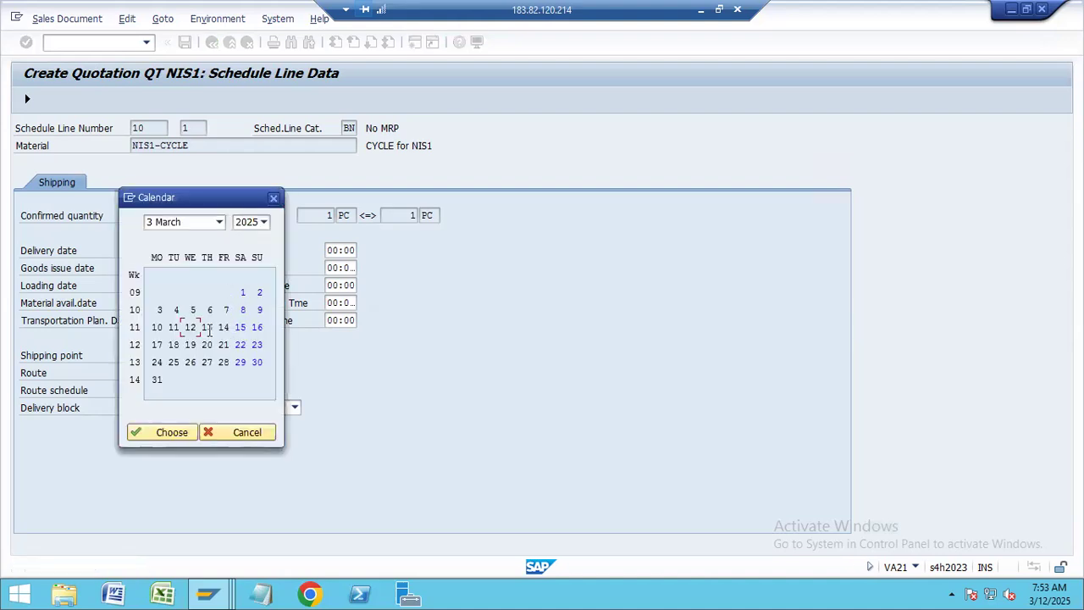
pyautogui.doubleClick(190, 327)
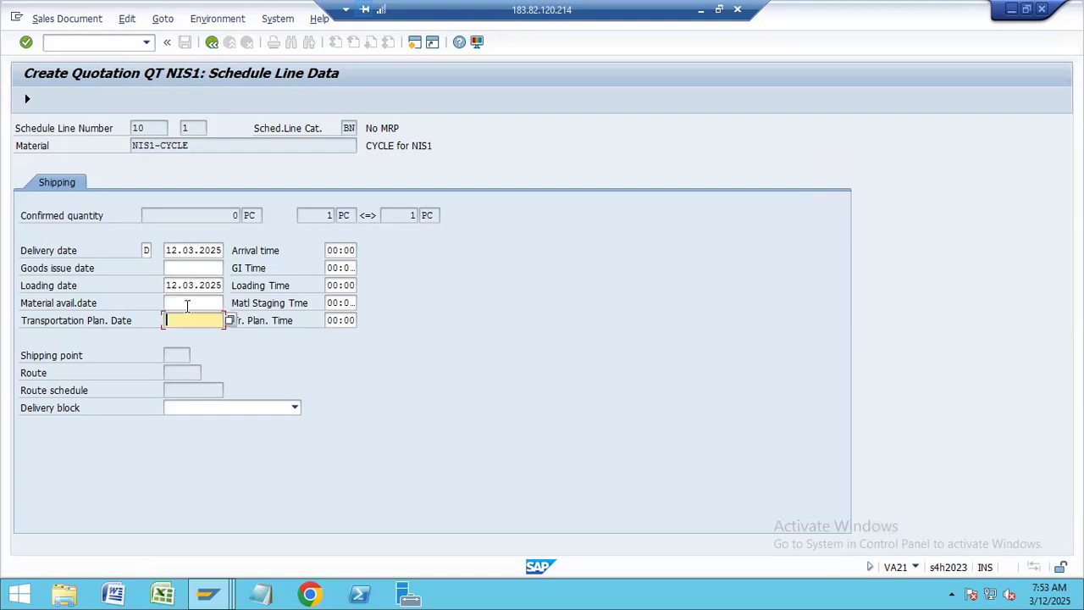
pyautogui.click(28, 100)
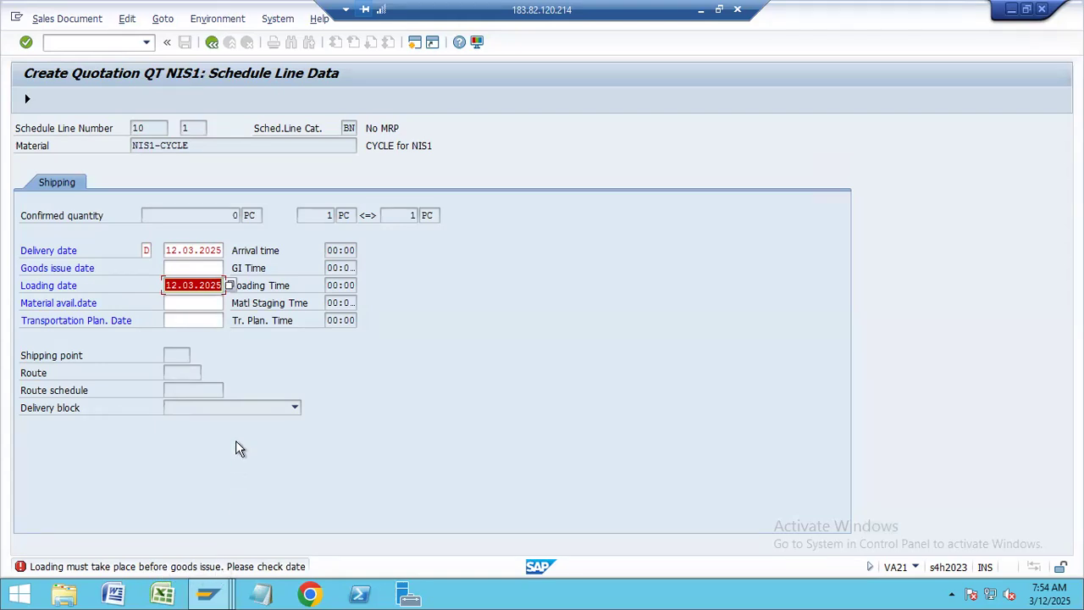
# Try 14.03.2025 as the loading date of schedule line 1
pyautogui.click(228, 286)
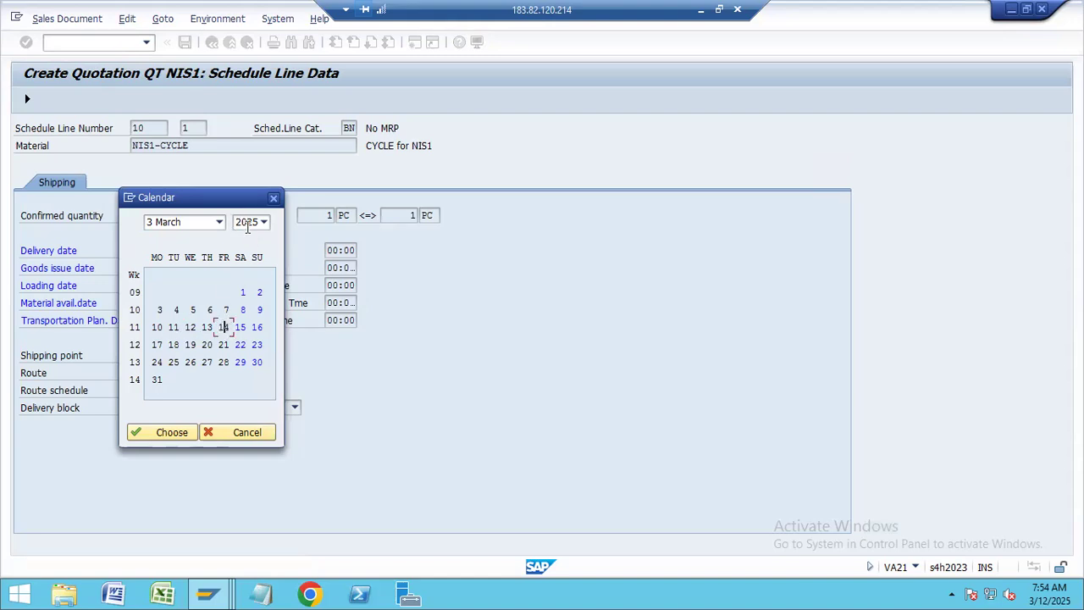
pyautogui.moveTo(231, 205); pyautogui.dragTo(298, 217)
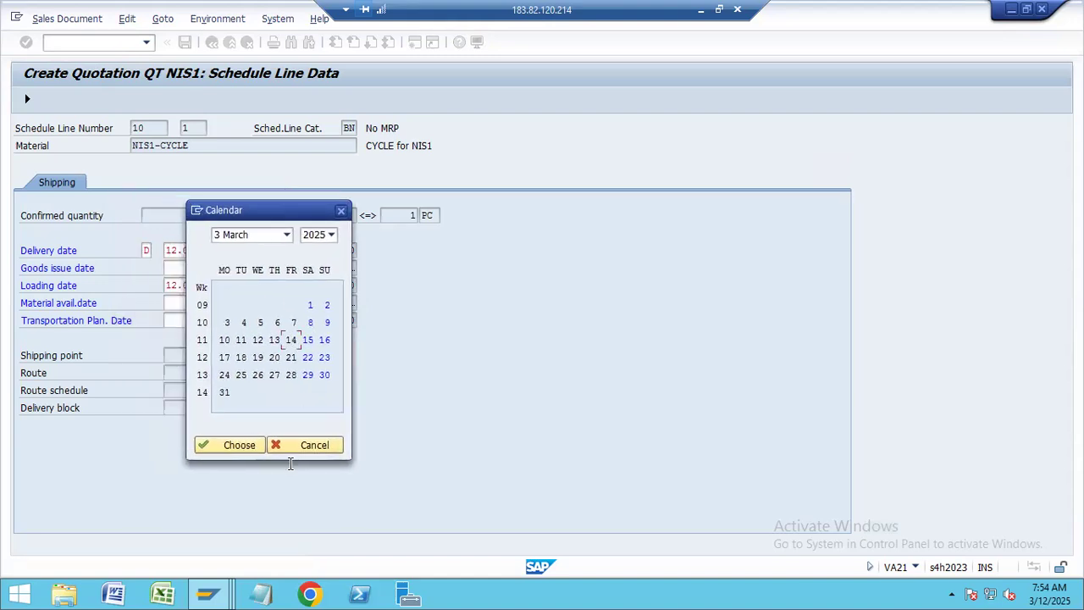
pyautogui.click(242, 442)
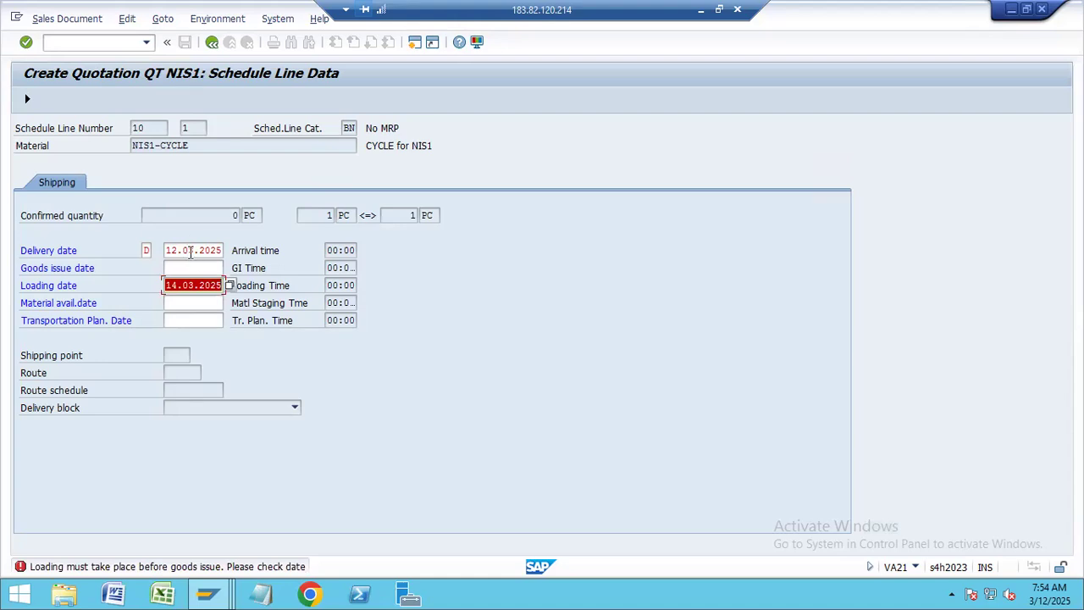
# Set the delivery date of schedule line 1 to 14.03.2025 and check the entry
pyautogui.click(185, 250)
pyautogui.click(178, 251)
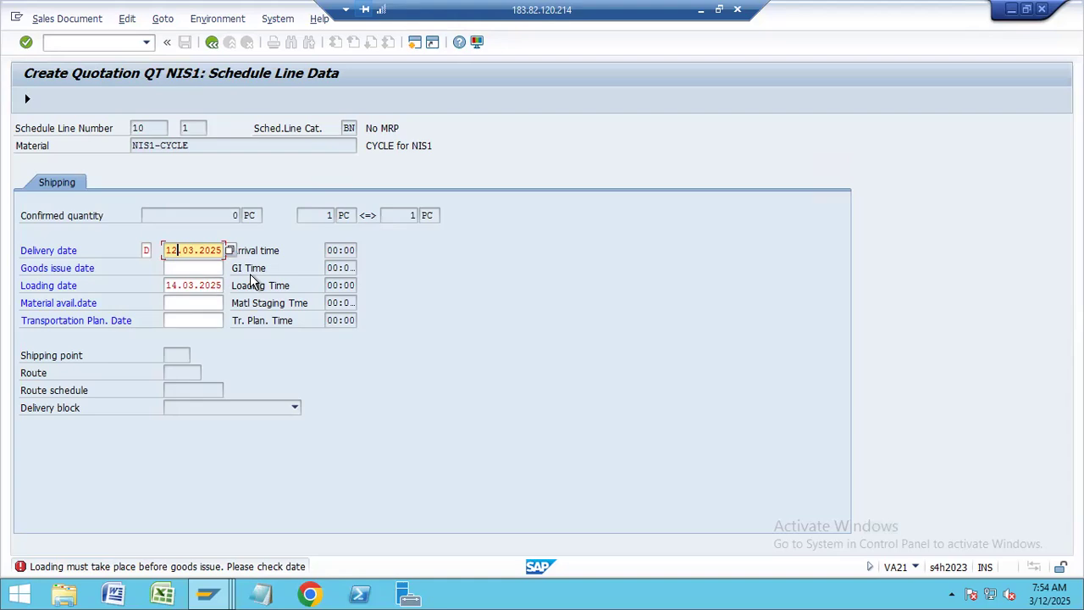
pyautogui.press('BackSpace')
pyautogui.write('4')
pyautogui.press('Return')
# Set the loading date of schedule line 1 back to 12.03.2025 and check the entry
pyautogui.press('Left')
pyautogui.press('Left')
pyautogui.press('Left')
pyautogui.press('Left')
pyautogui.press('Left')
pyautogui.press('Left')
pyautogui.press('Left')
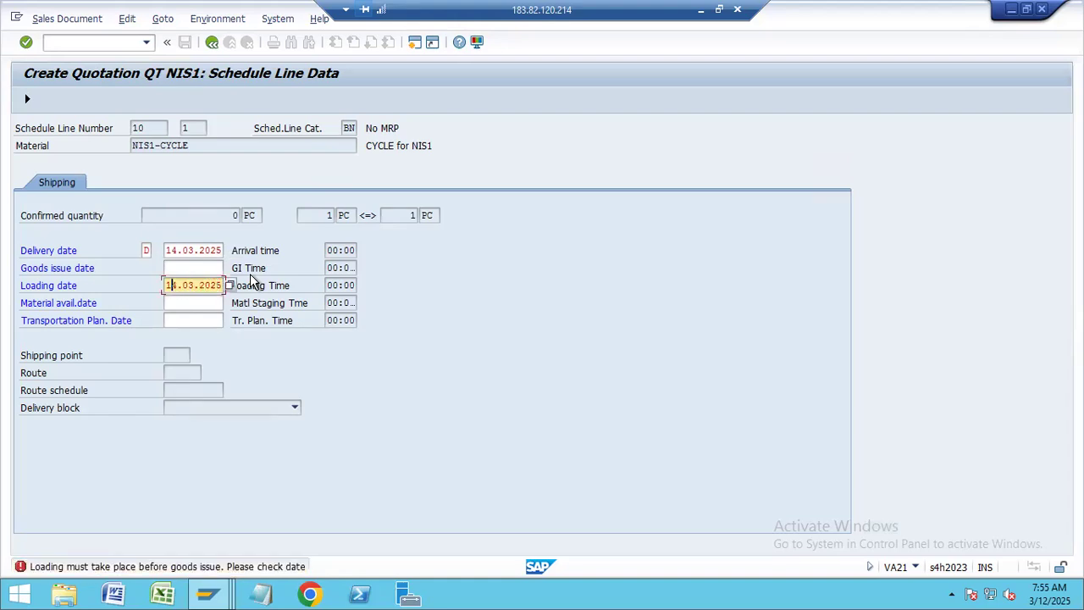
pyautogui.press('Delete')
pyautogui.write('2')
pyautogui.press('Return')
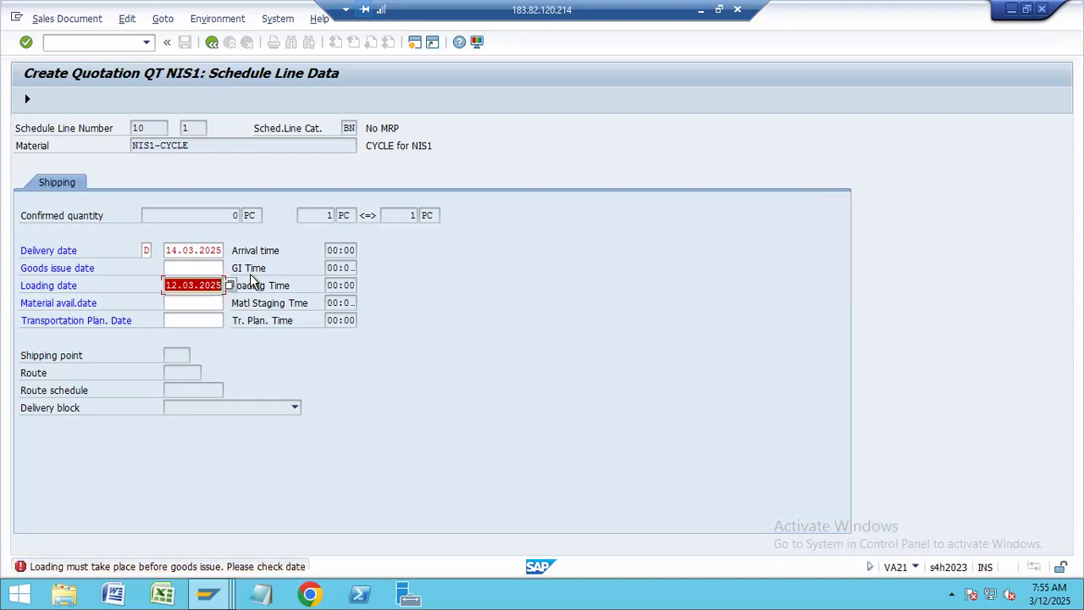
# Recheck the schedule line dates, read the error message's detailed help, and close it
pyautogui.press('Return')
pyautogui.doubleClick(195, 570)
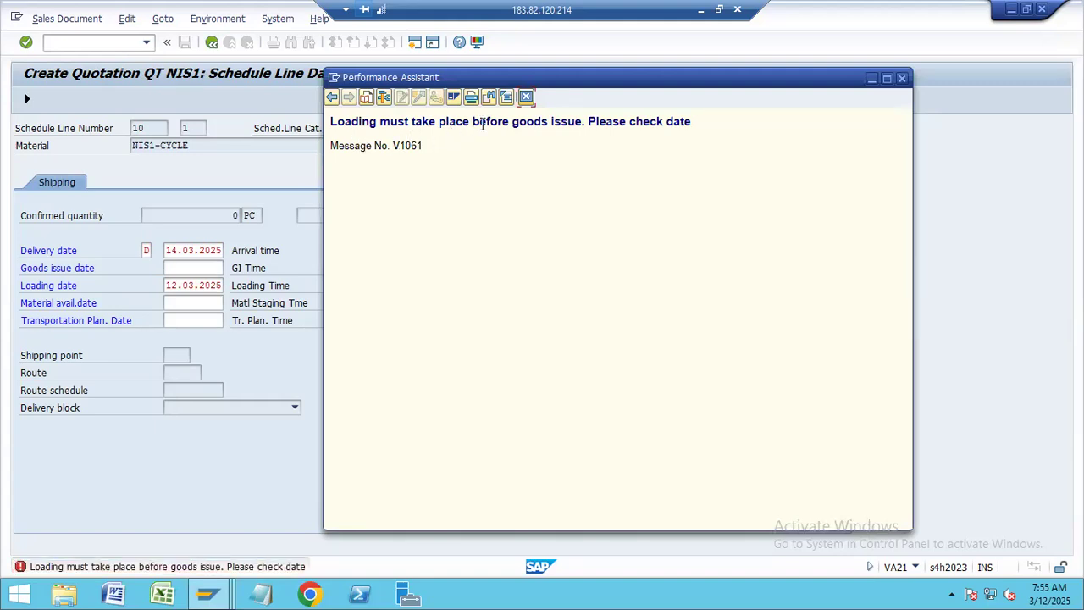
pyautogui.click(526, 97)
# Keep the loading date at 12.03.2025, set the goods issue date to 14.03.2025, and return to the incompletion log
pyautogui.click(221, 286)
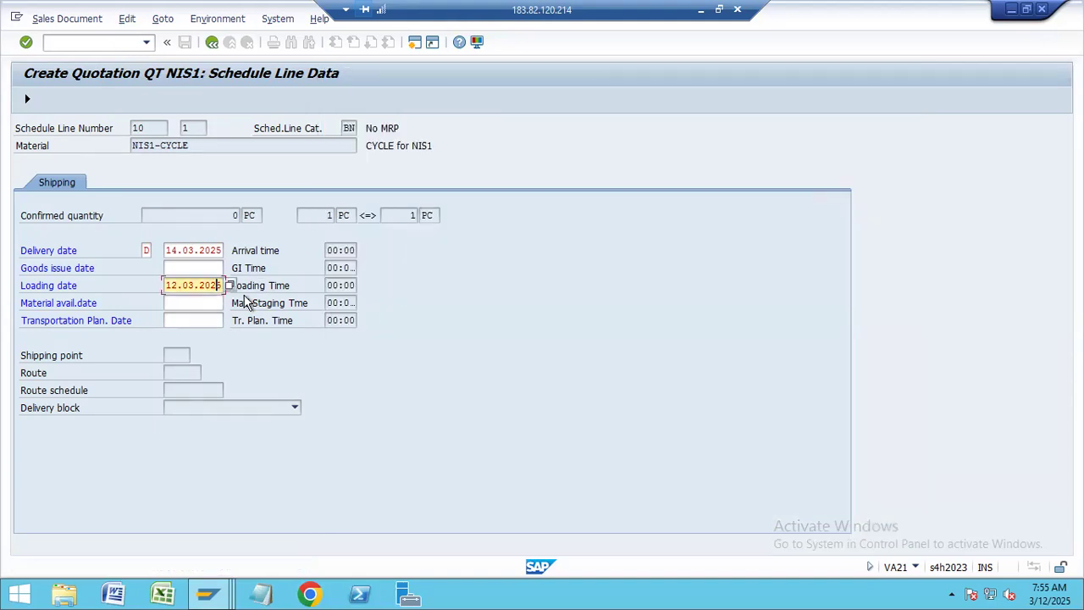
pyautogui.click(180, 286)
pyautogui.press('BackSpace')
pyautogui.write('2')
pyautogui.click(227, 268)
pyautogui.click(230, 267)
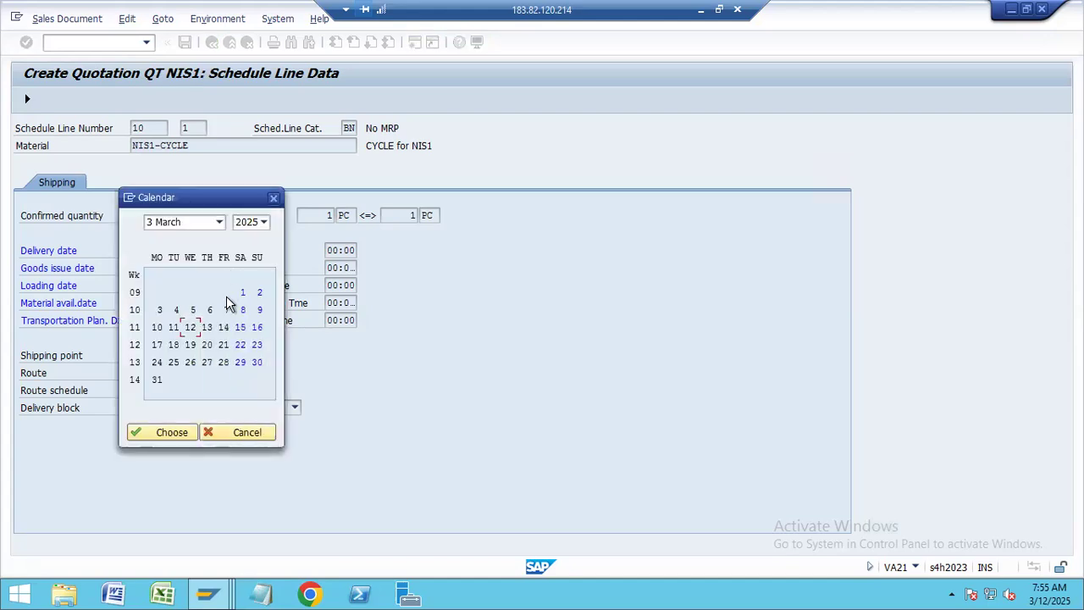
pyautogui.click(207, 327)
pyautogui.doubleClick(223, 327)
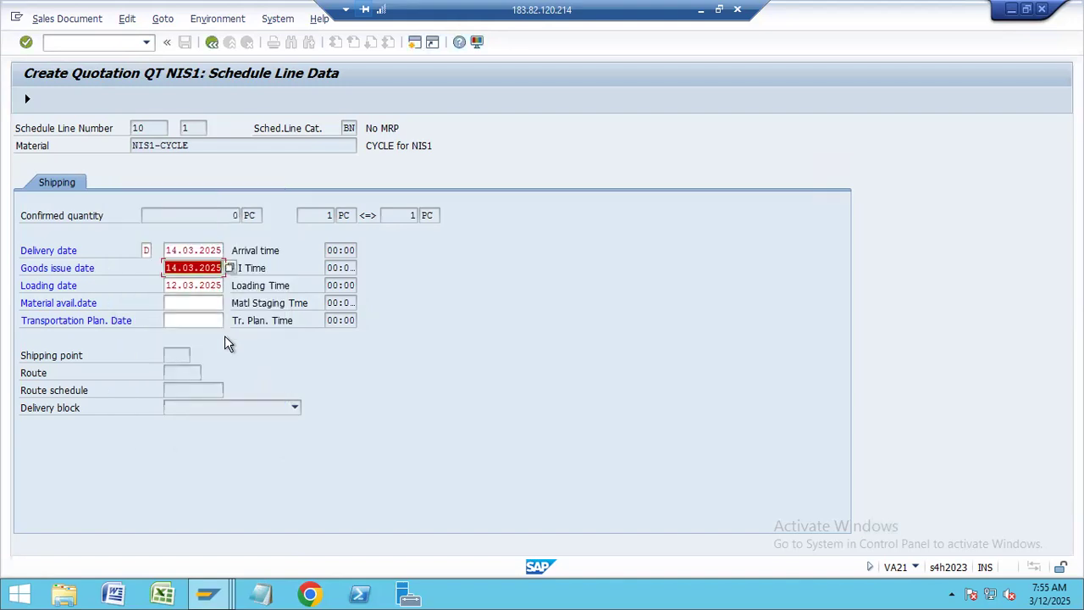
pyautogui.press('Return')
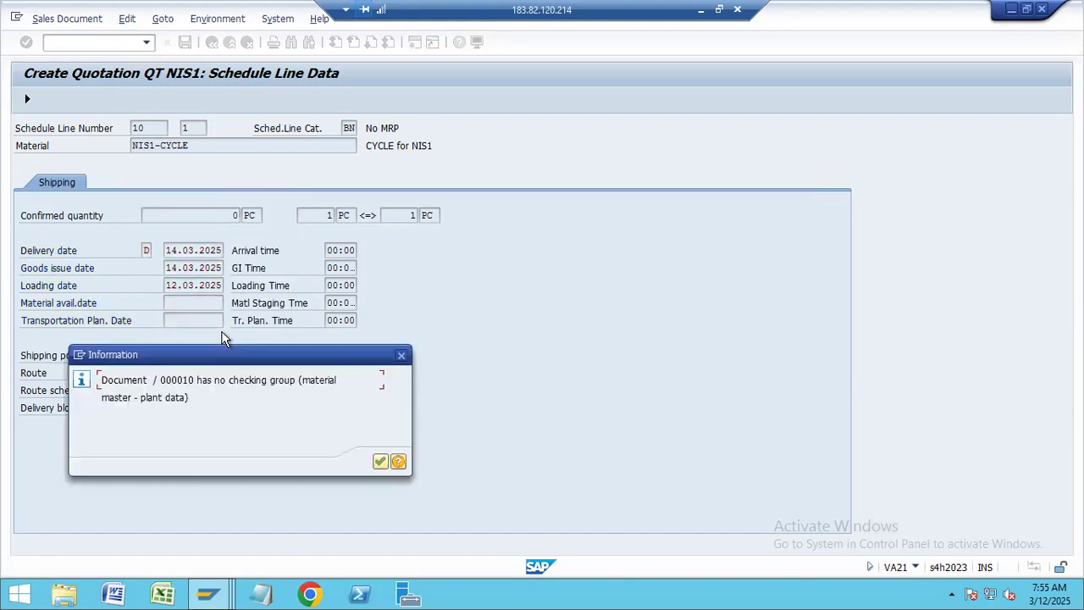
pyautogui.click(381, 462)
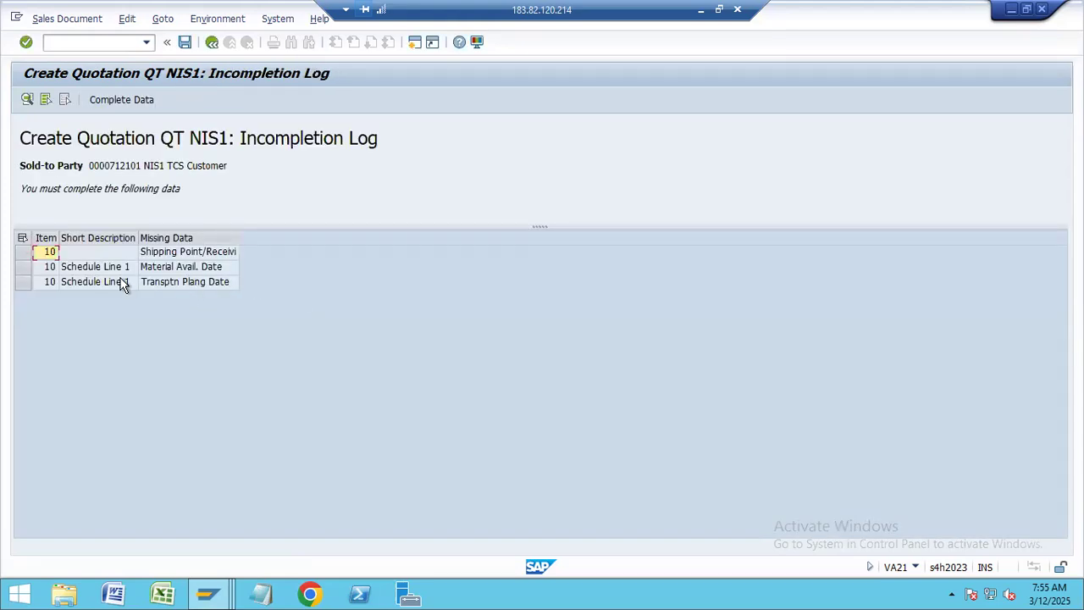
# Complete schedule line 1's material availability date and transportation planning date, both with 12.03.2025
pyautogui.doubleClick(205, 269)
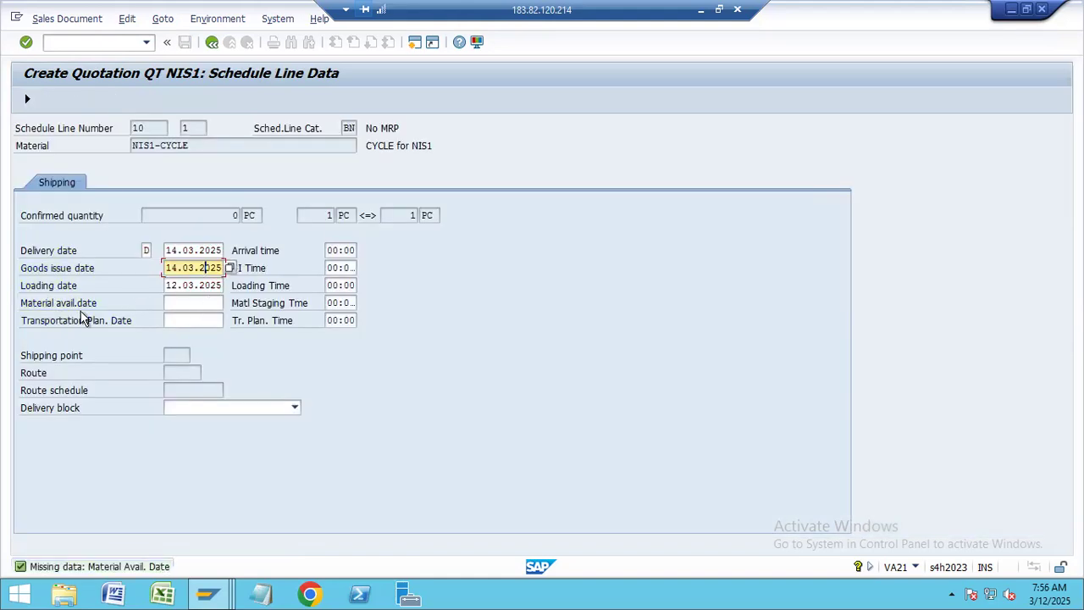
pyautogui.click(220, 303)
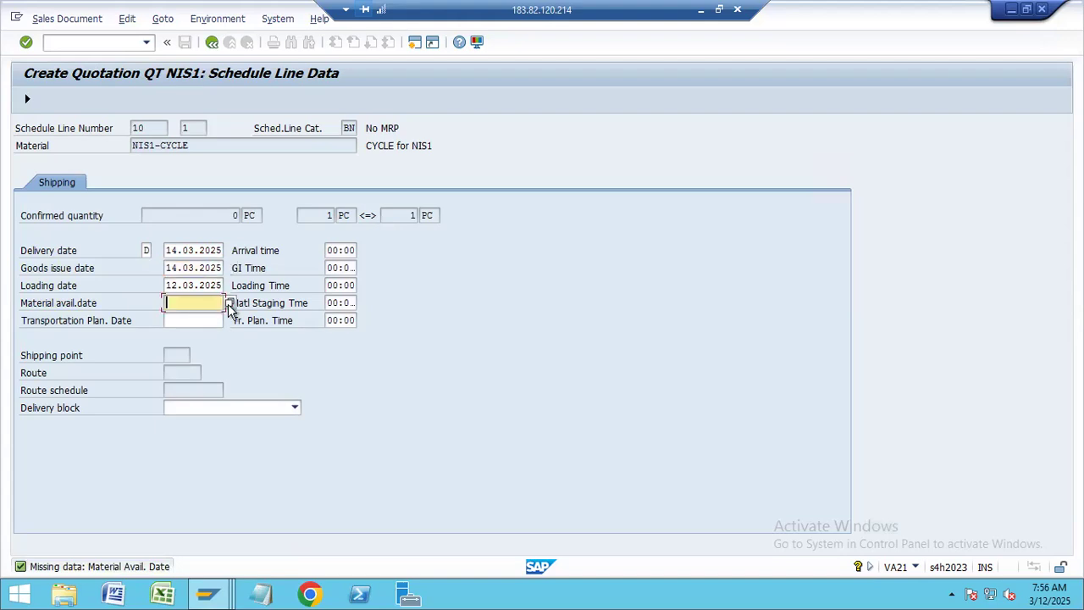
pyautogui.click(228, 303)
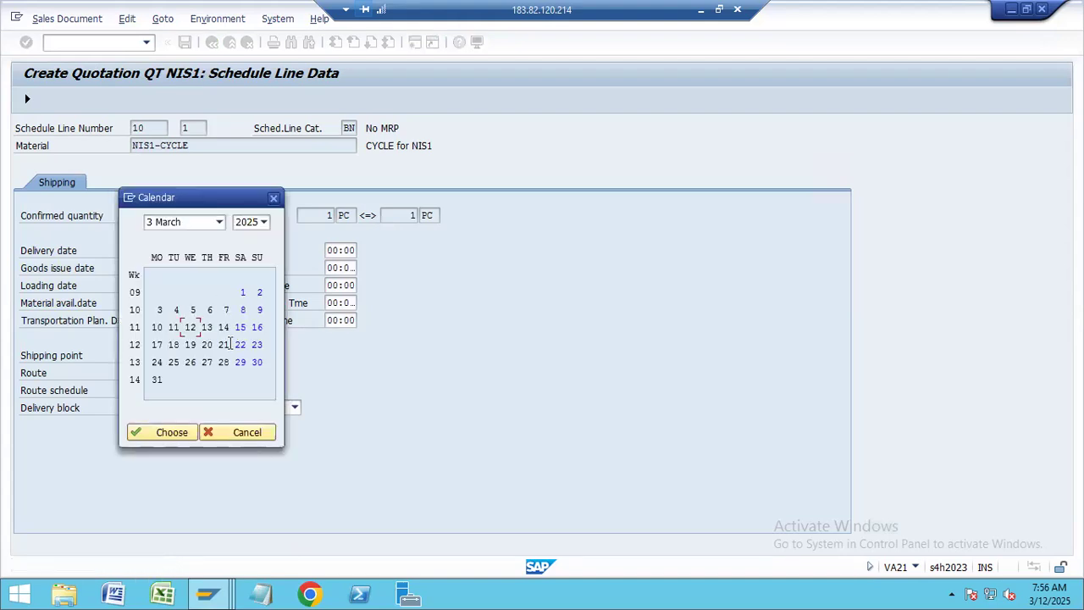
pyautogui.doubleClick(192, 327)
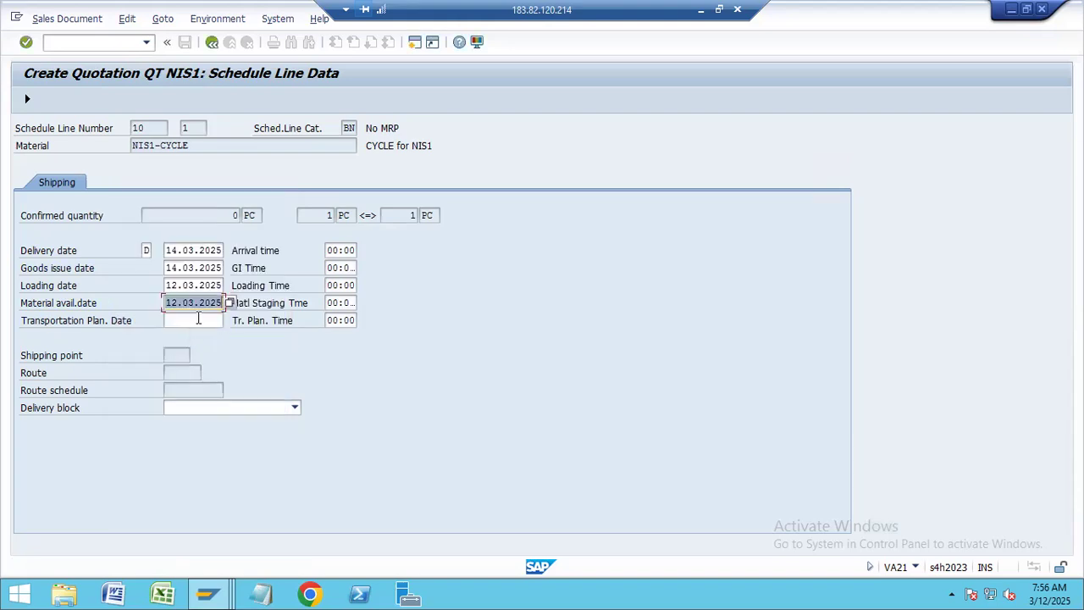
pyautogui.click(219, 320)
pyautogui.click(228, 321)
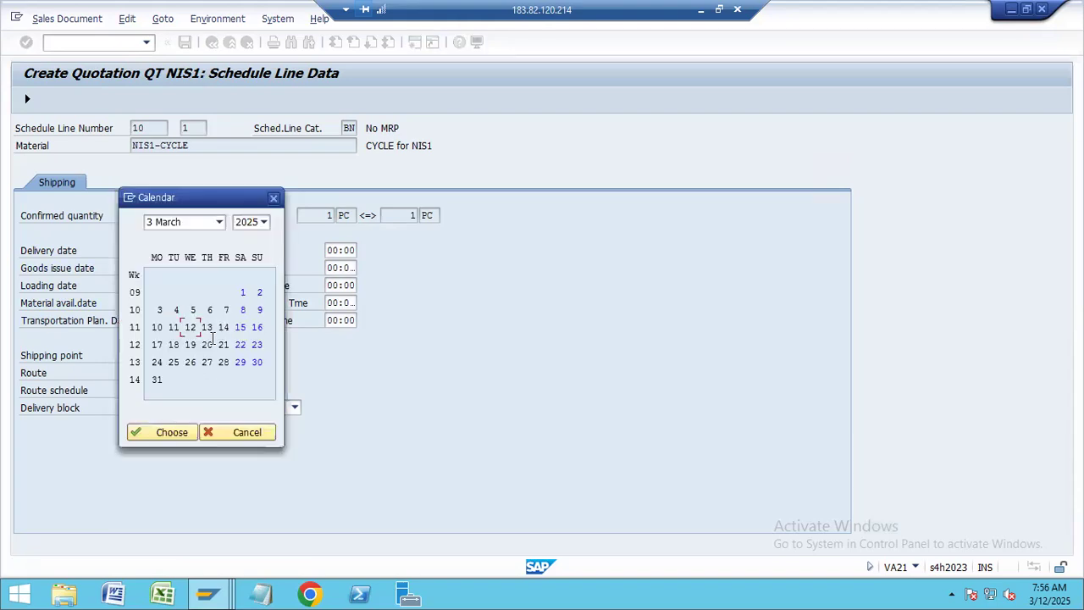
pyautogui.doubleClick(191, 327)
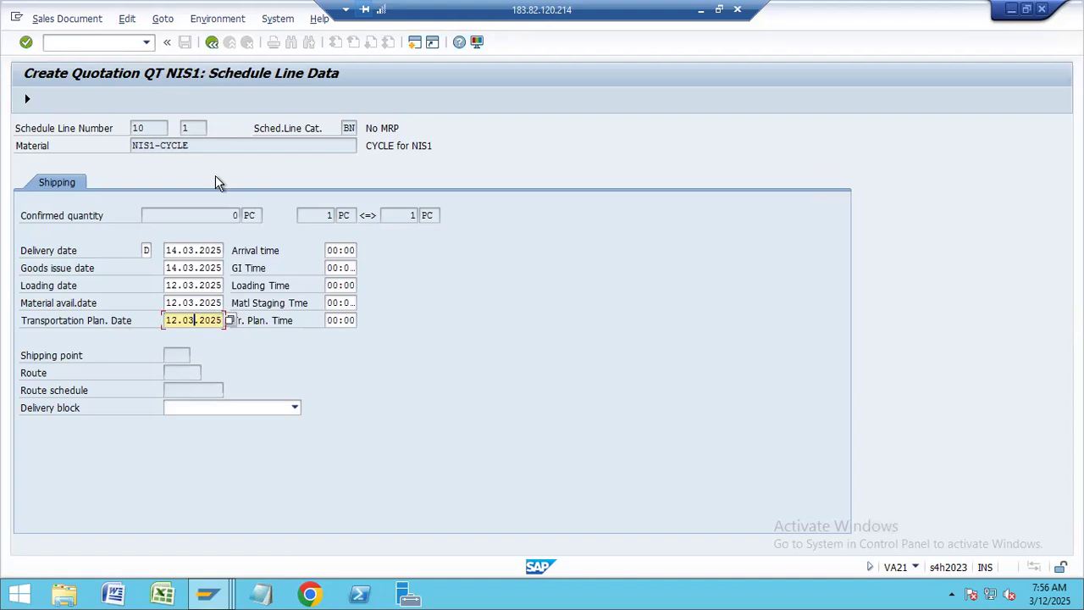
# Confirm the schedule line dates and save the quotation as an incomplete document without a shipping point
pyautogui.press('Return')
pyautogui.press('Return')
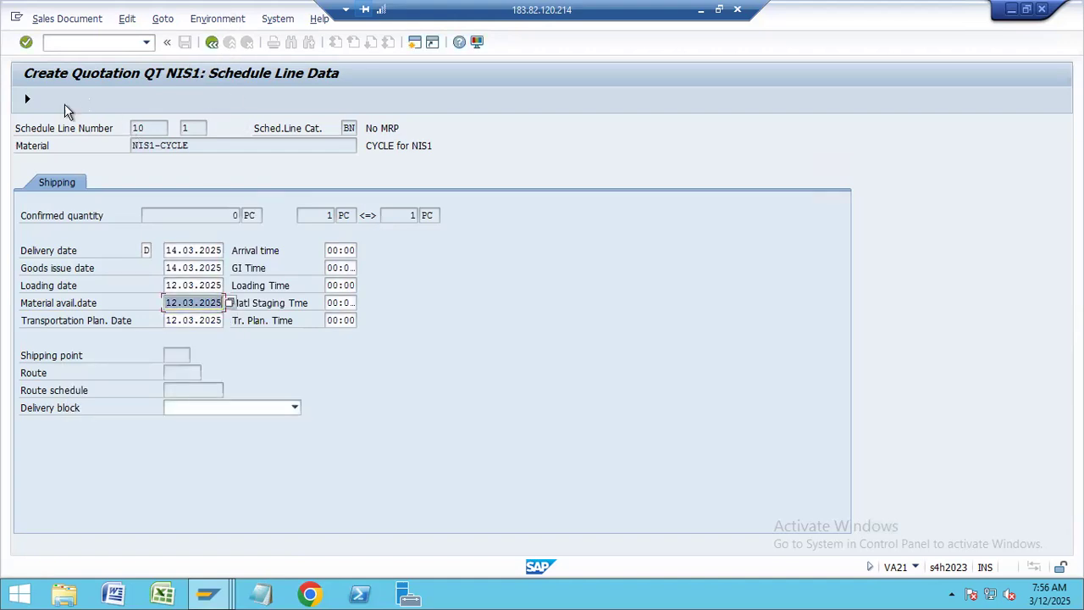
pyautogui.click(26, 100)
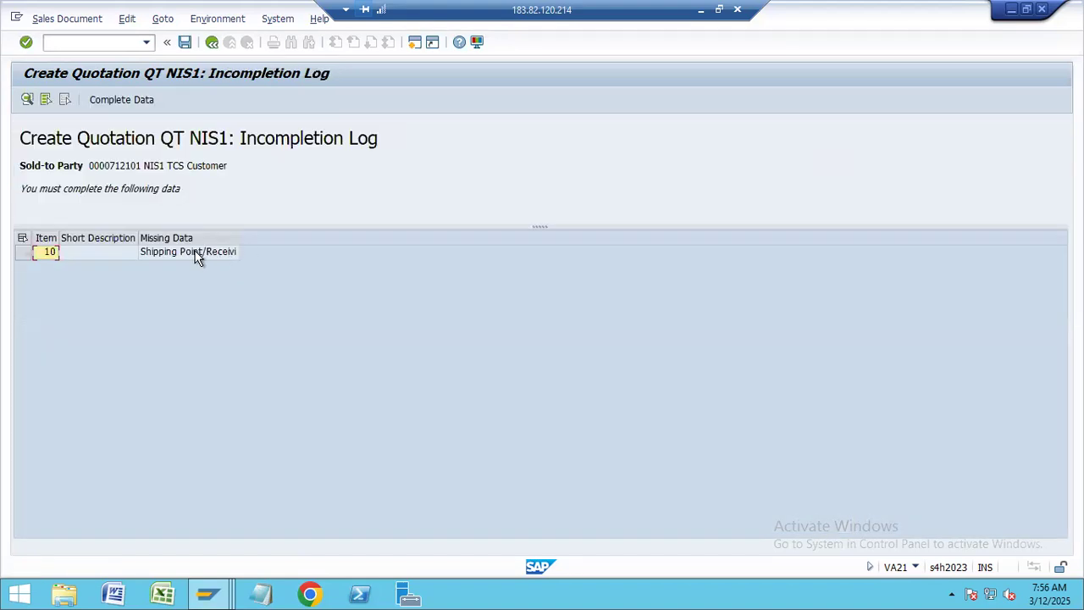
pyautogui.click(184, 43)
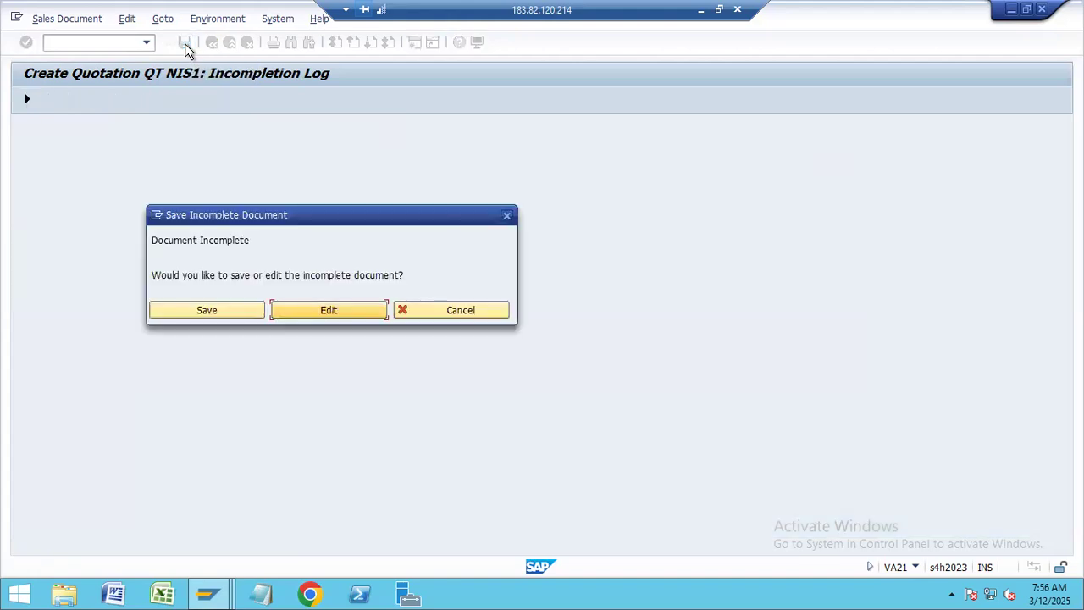
pyautogui.click(223, 313)
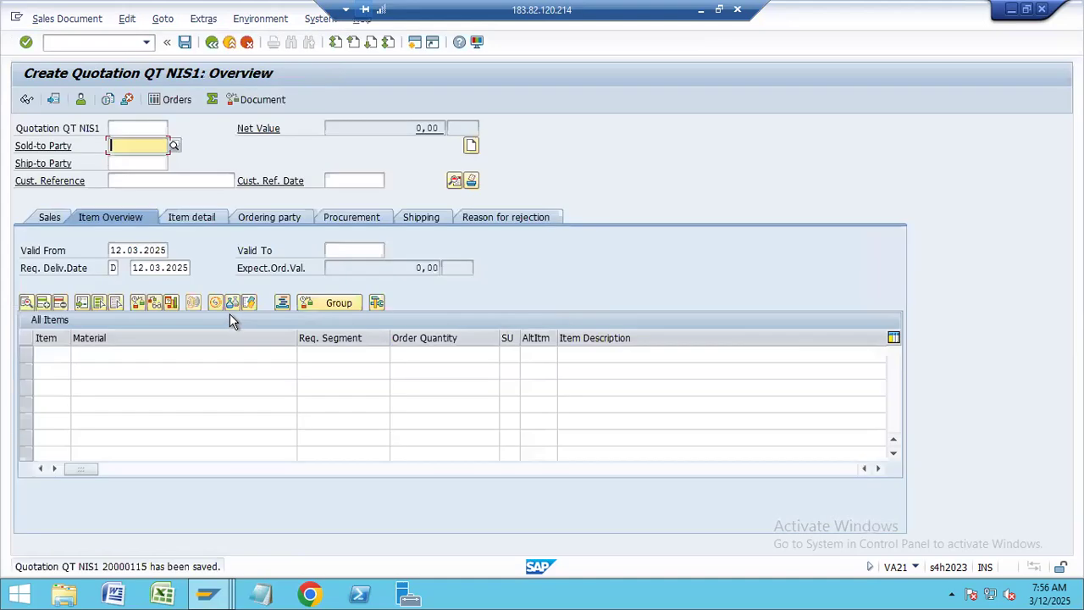